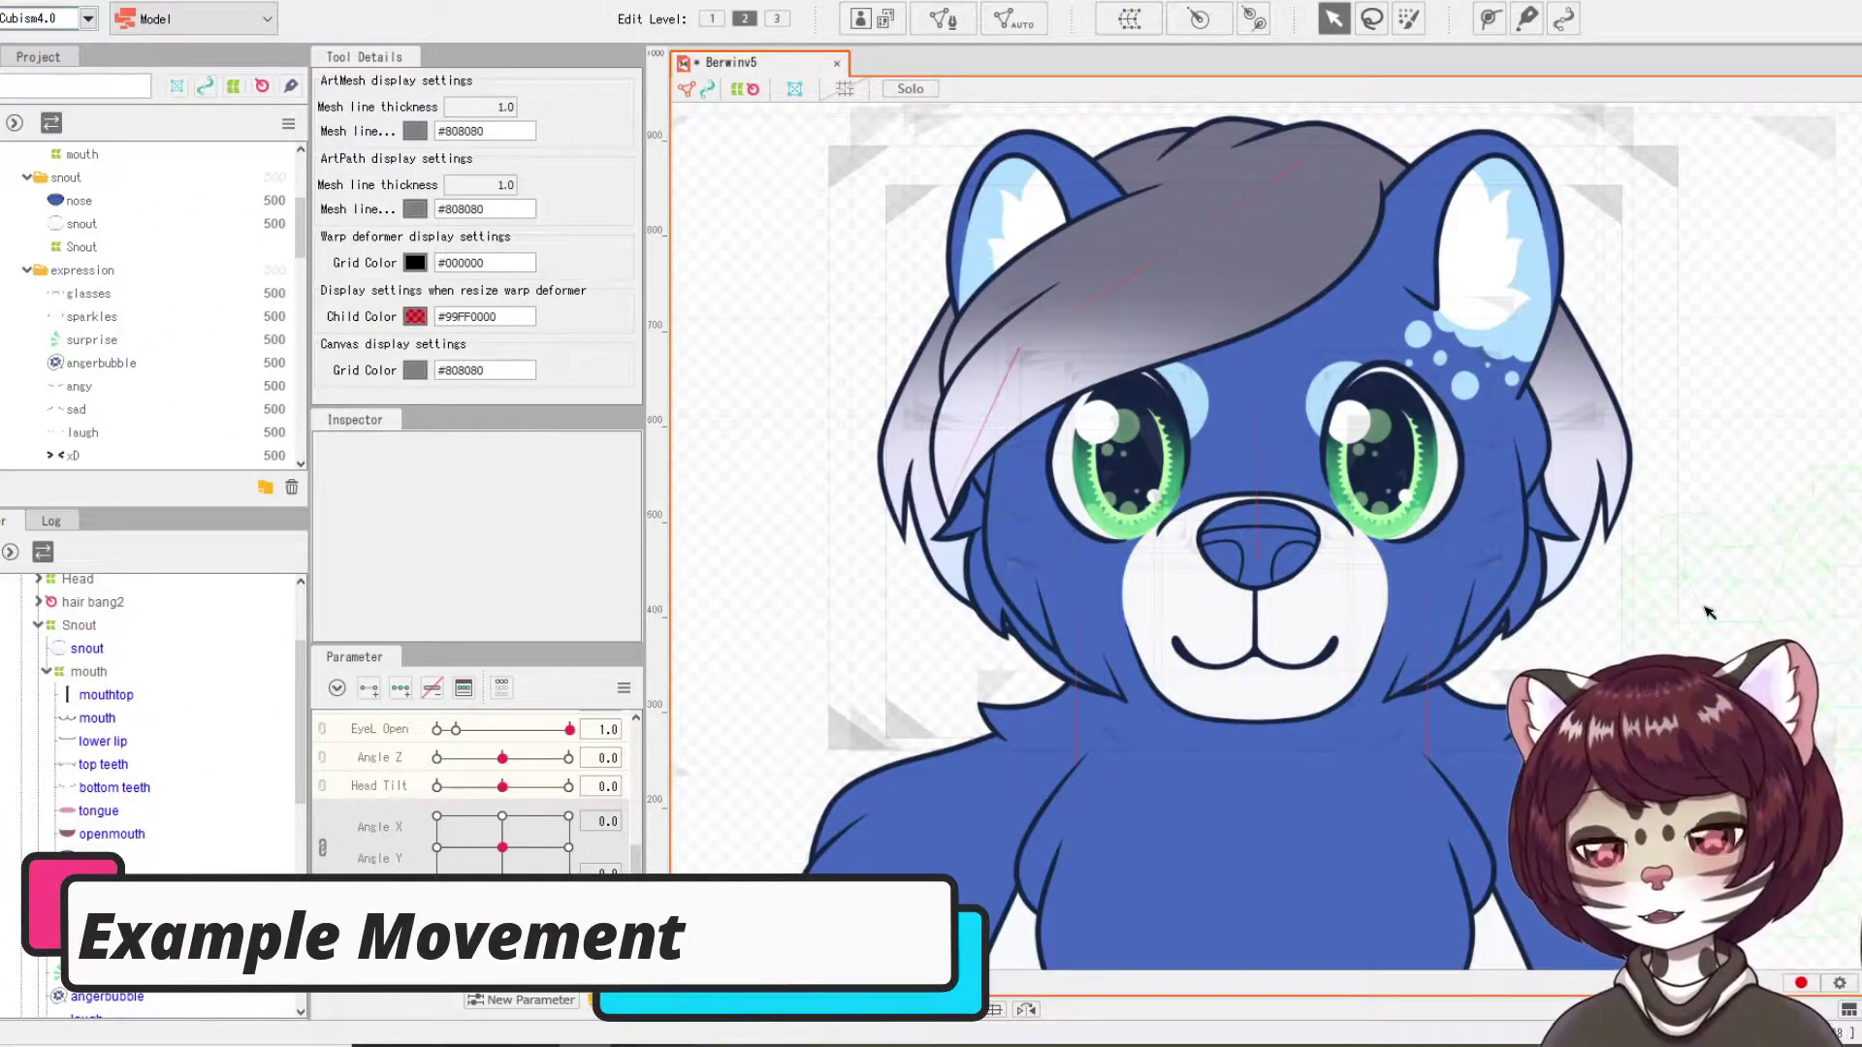
Step: Preview the bear's head turning up, back and to the left with the angle sliders
{"action": "scroll", "coordinate": [1708, 613], "scroll_direction": "down", "scroll_amount": 3}
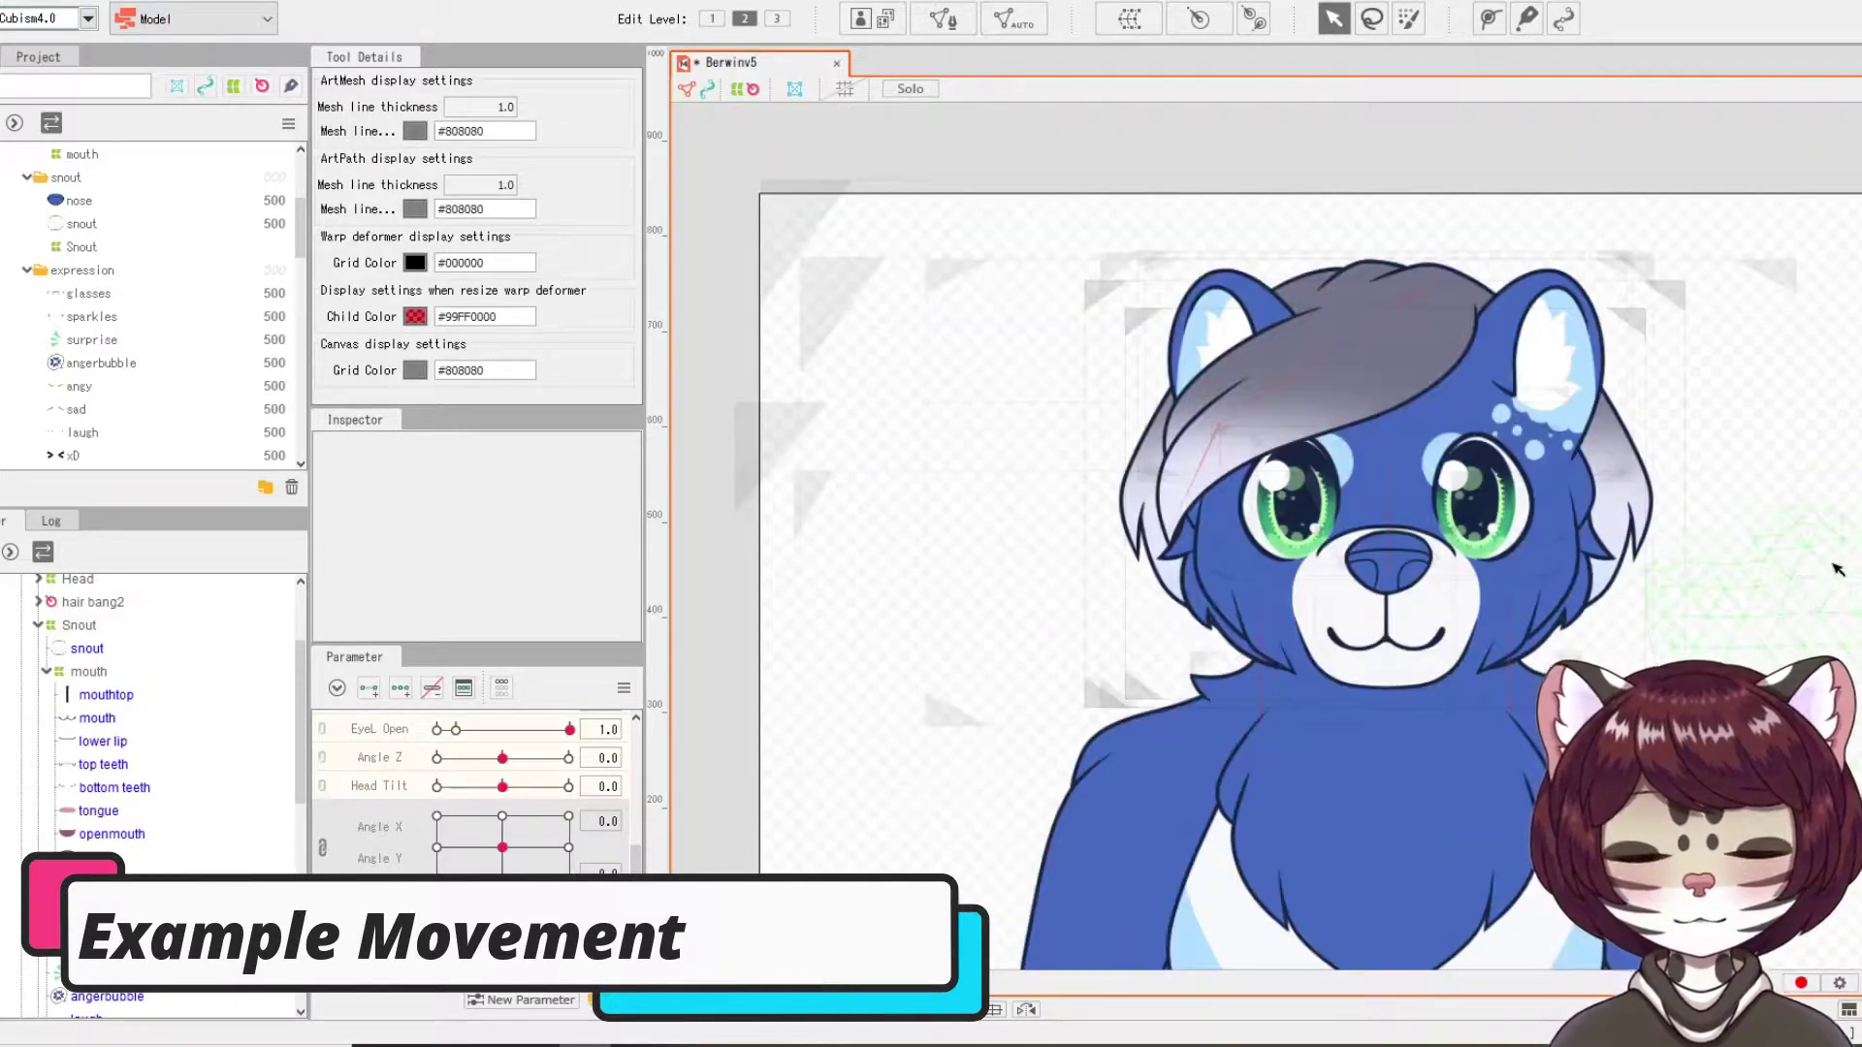
{"action": "scroll", "coordinate": [1842, 568], "scroll_direction": "up", "scroll_amount": 2}
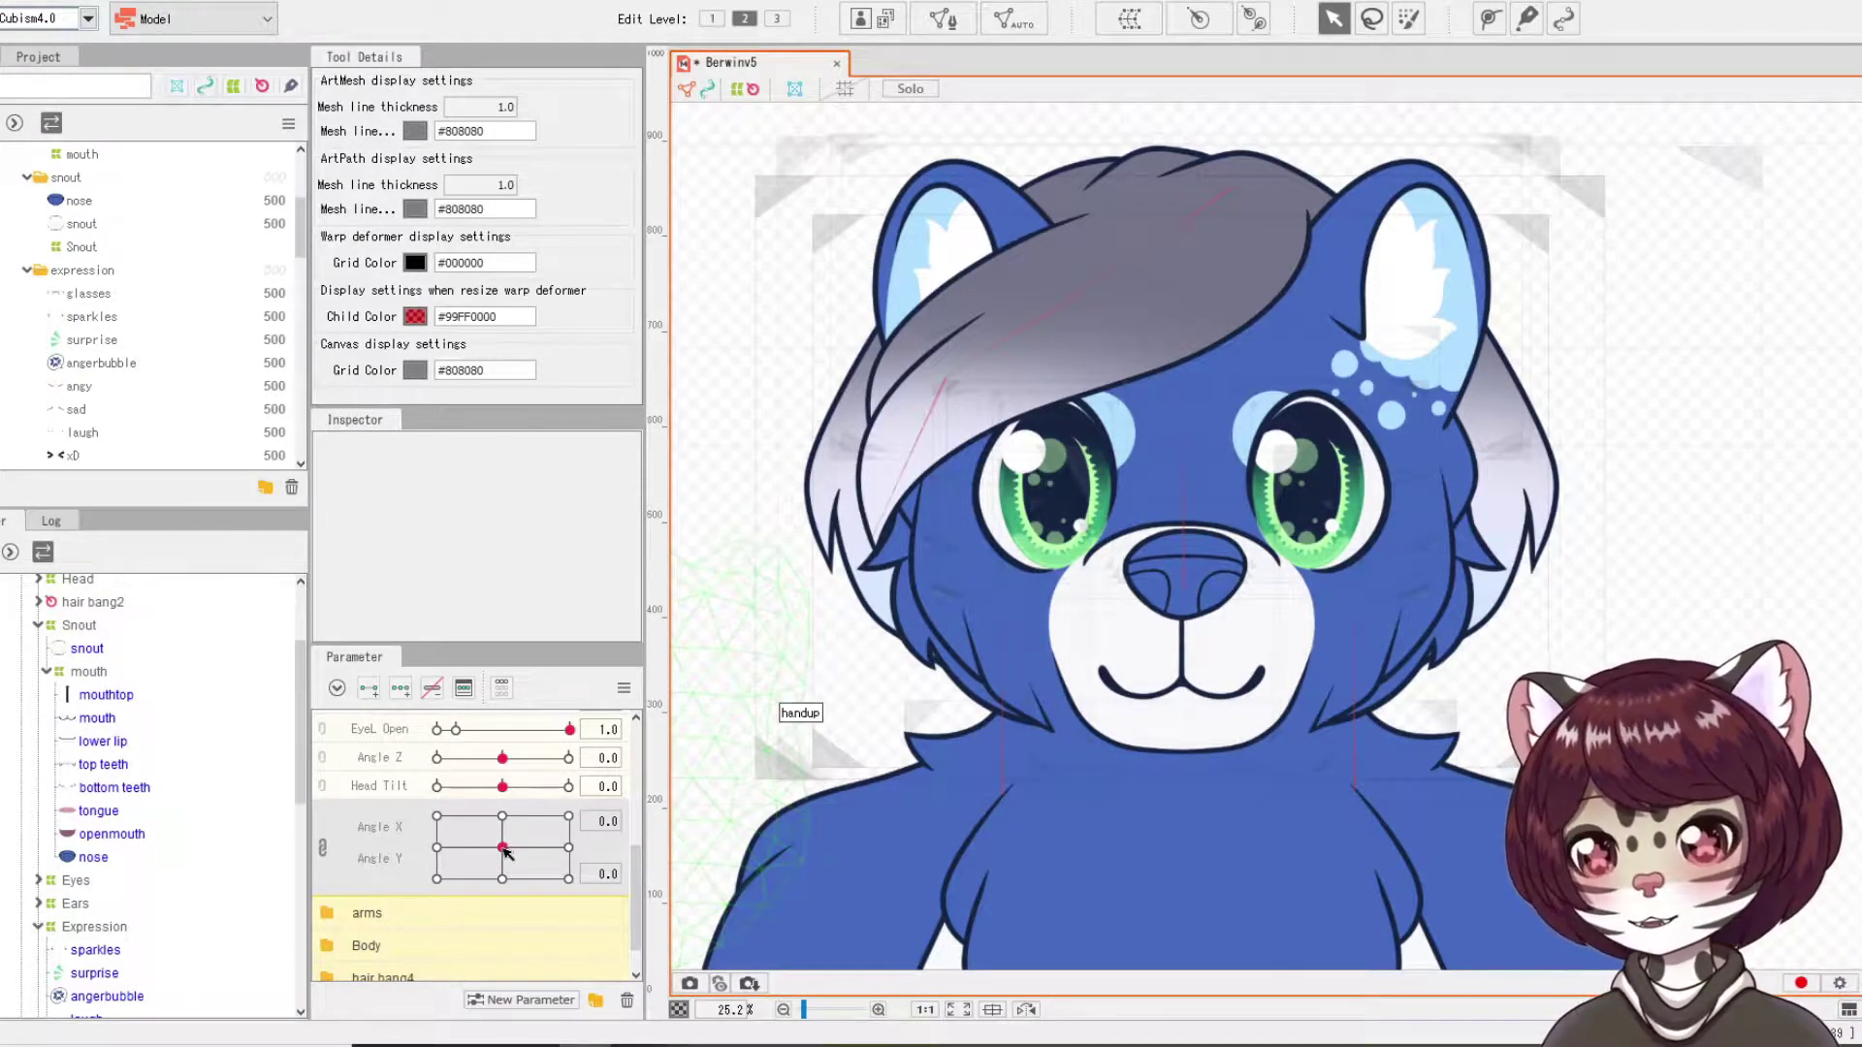
{"action": "left_click_drag", "start_coordinate": [506, 852], "coordinate": [577, 849]}
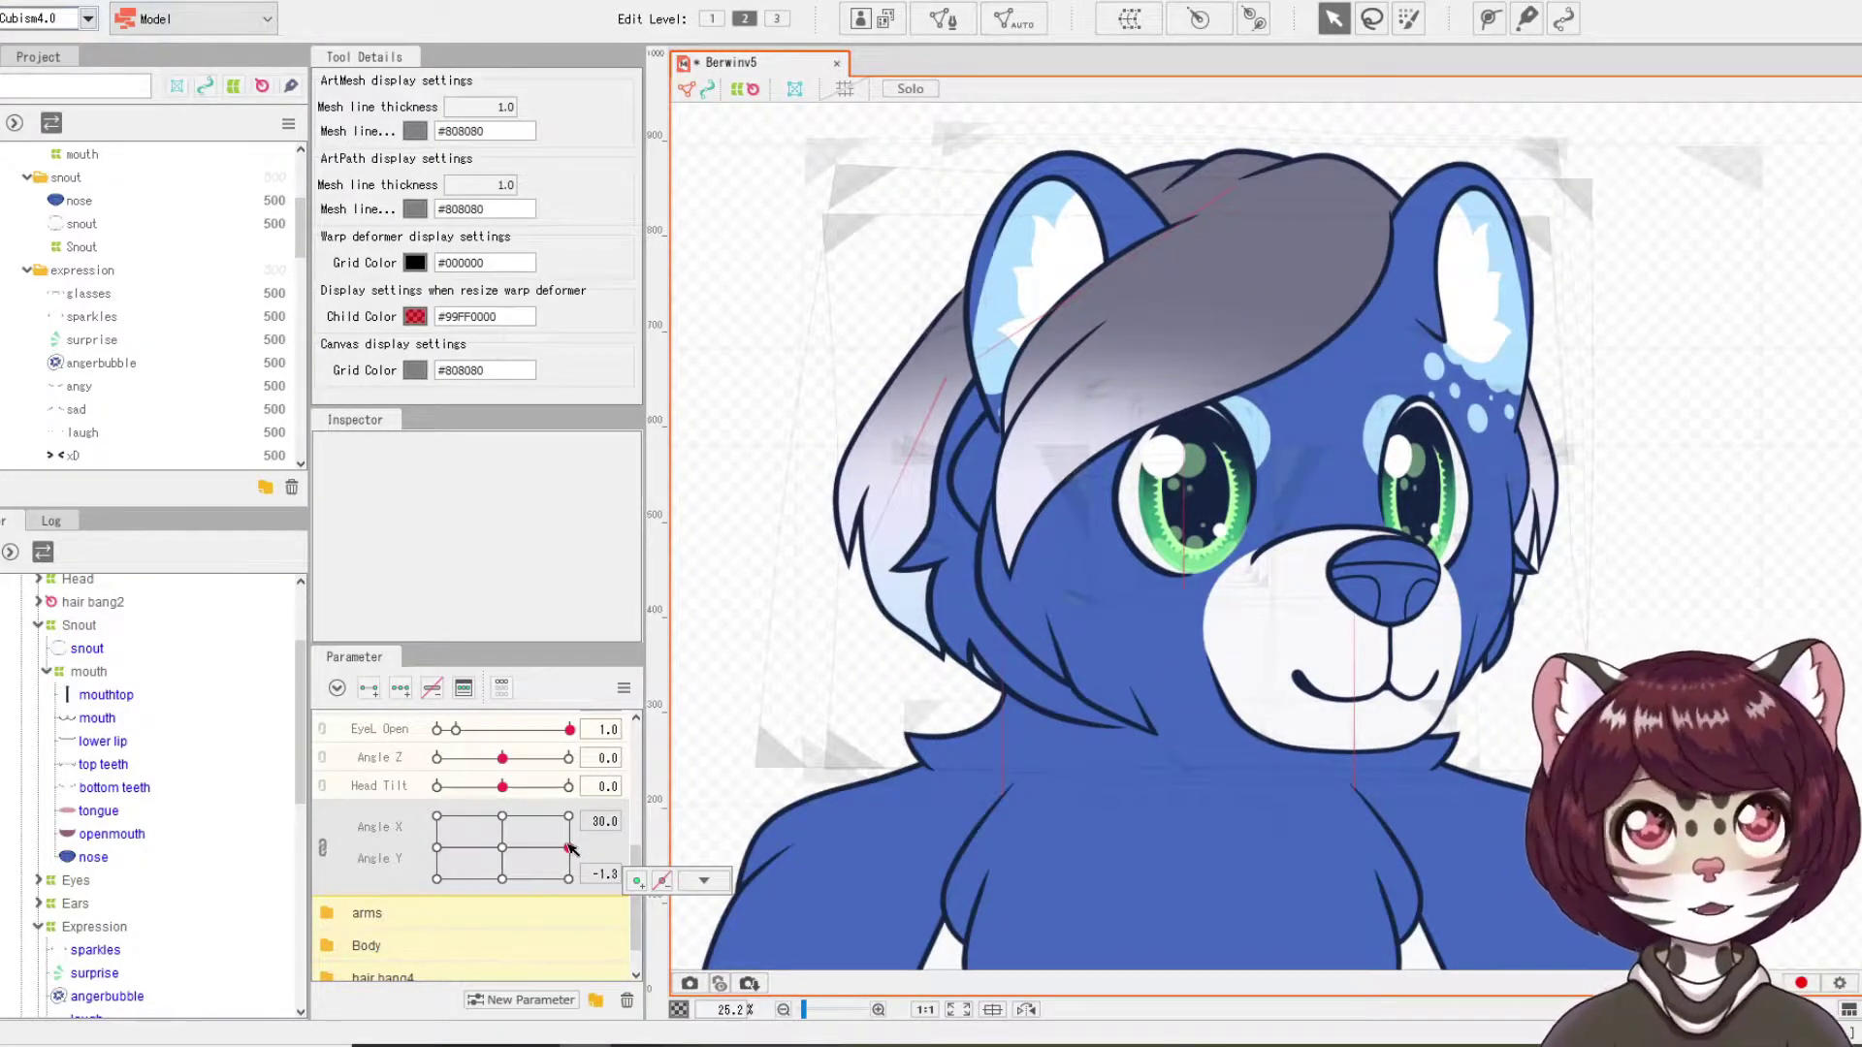
{"action": "left_click_drag", "start_coordinate": [570, 847], "coordinate": [503, 848]}
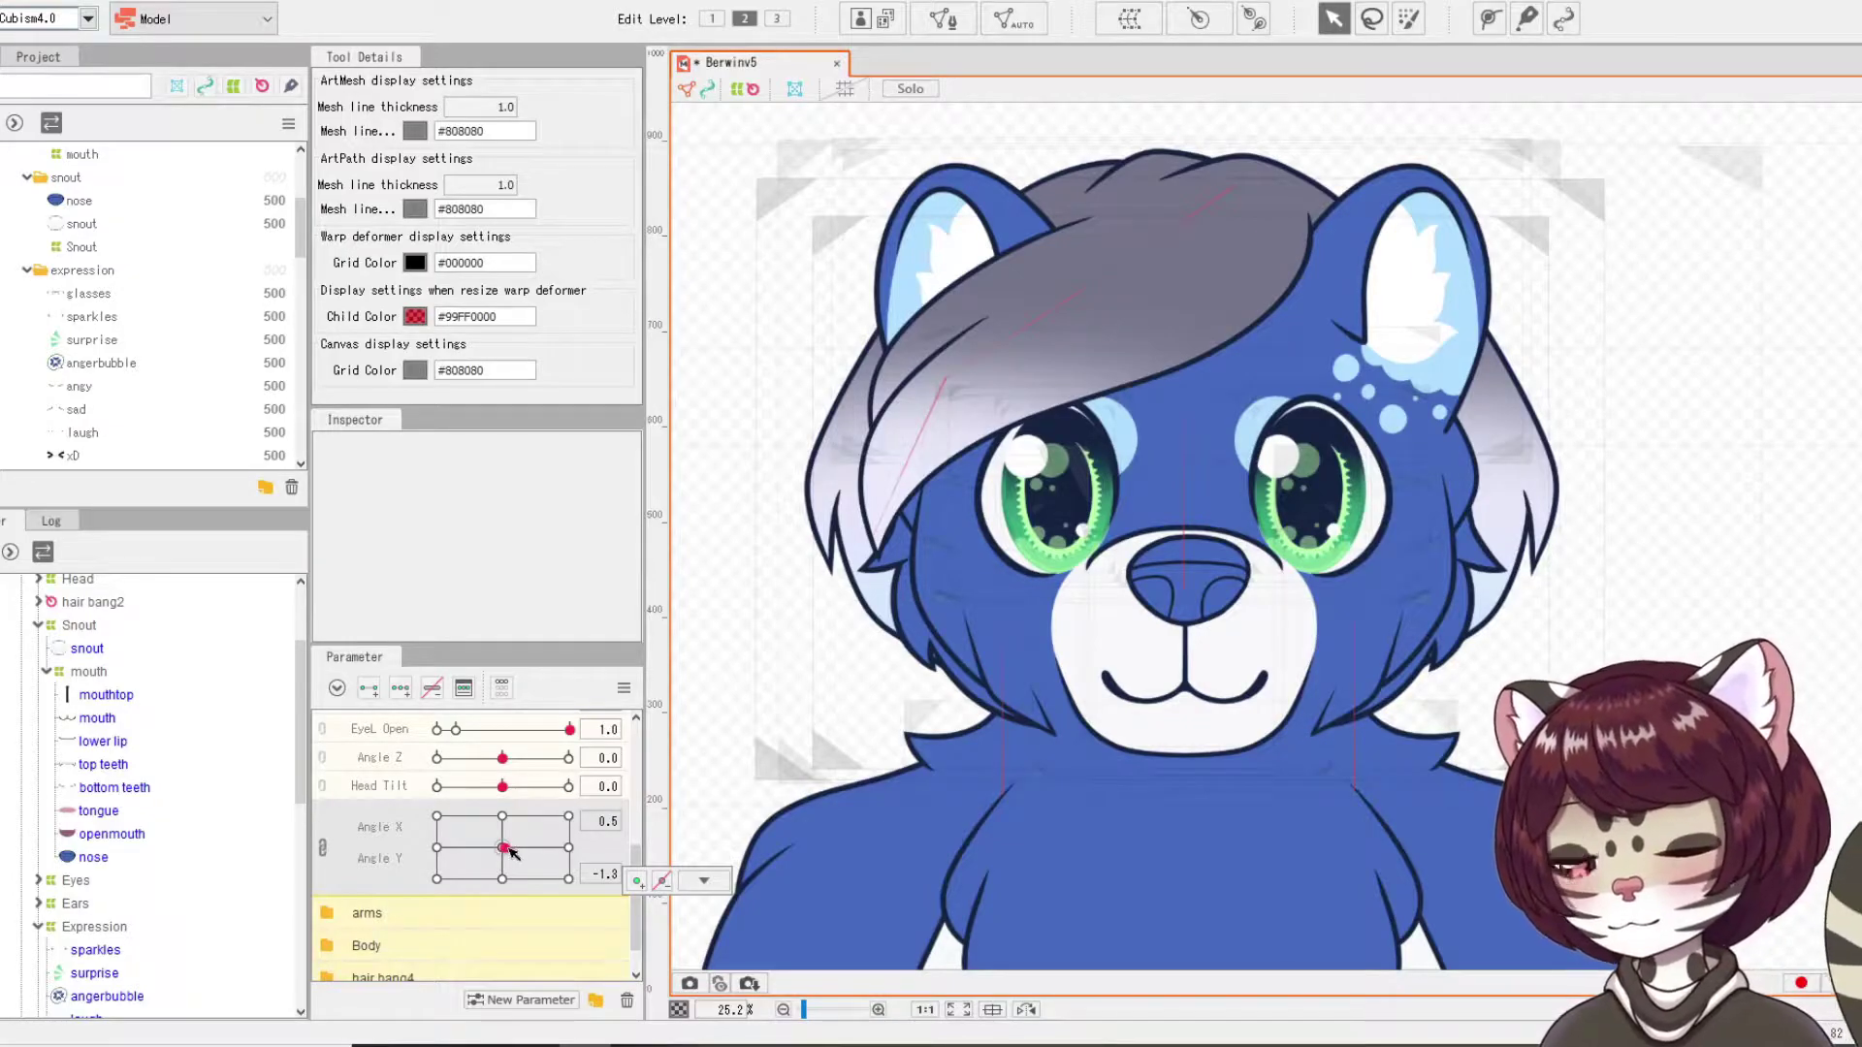
{"action": "mouse_move", "coordinate": [503, 848]}
{"action": "left_mouse_down"}
{"action": "mouse_move", "coordinate": [439, 848]}
{"action": "mouse_move", "coordinate": [585, 853]}
{"action": "mouse_move", "coordinate": [577, 872]}
{"action": "mouse_move", "coordinate": [475, 879]}
{"action": "mouse_move", "coordinate": [476, 934]}
{"action": "mouse_move", "coordinate": [498, 879]}
{"action": "left_mouse_up"}
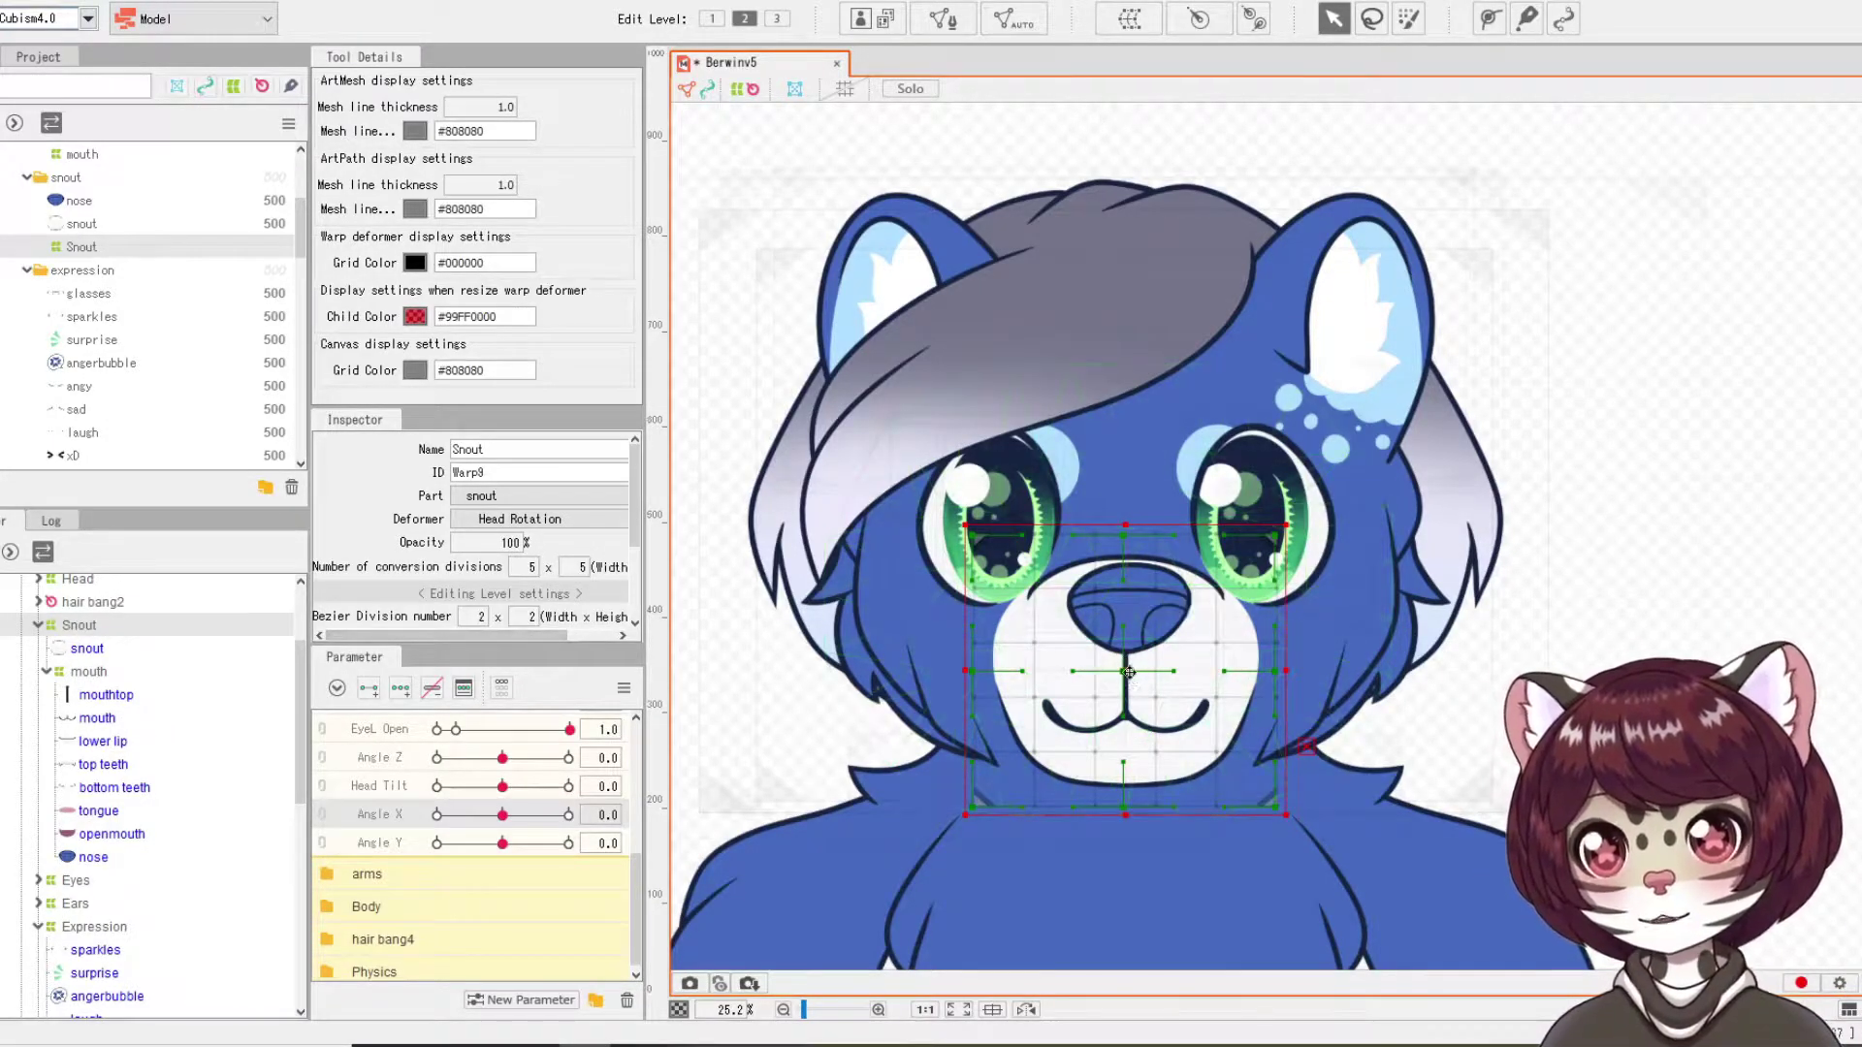
Step: Test that the Snout and mouth warps carry their art by moving each, then undo
{"action": "left_click_drag", "start_coordinate": [1128, 671], "coordinate": [1280, 537]}
{"action": "key", "text": "ctrl+z"}
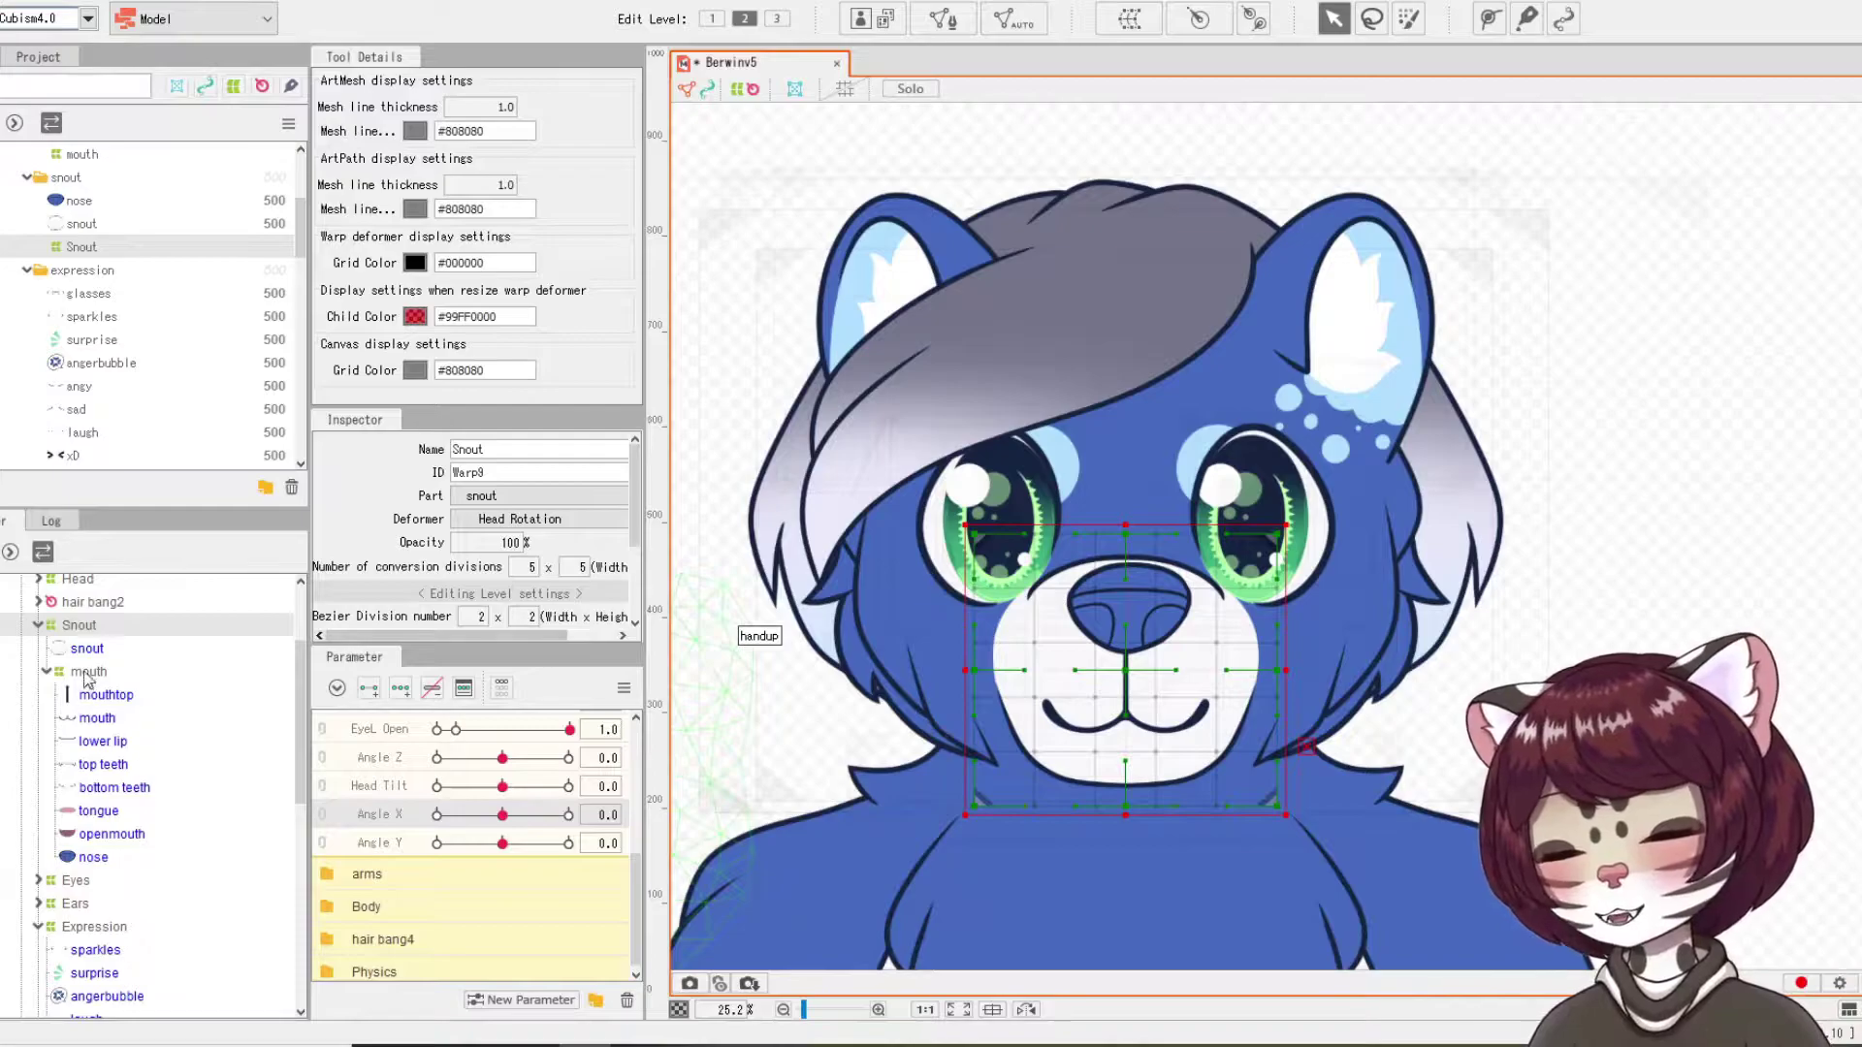
{"action": "left_click", "coordinate": [88, 673]}
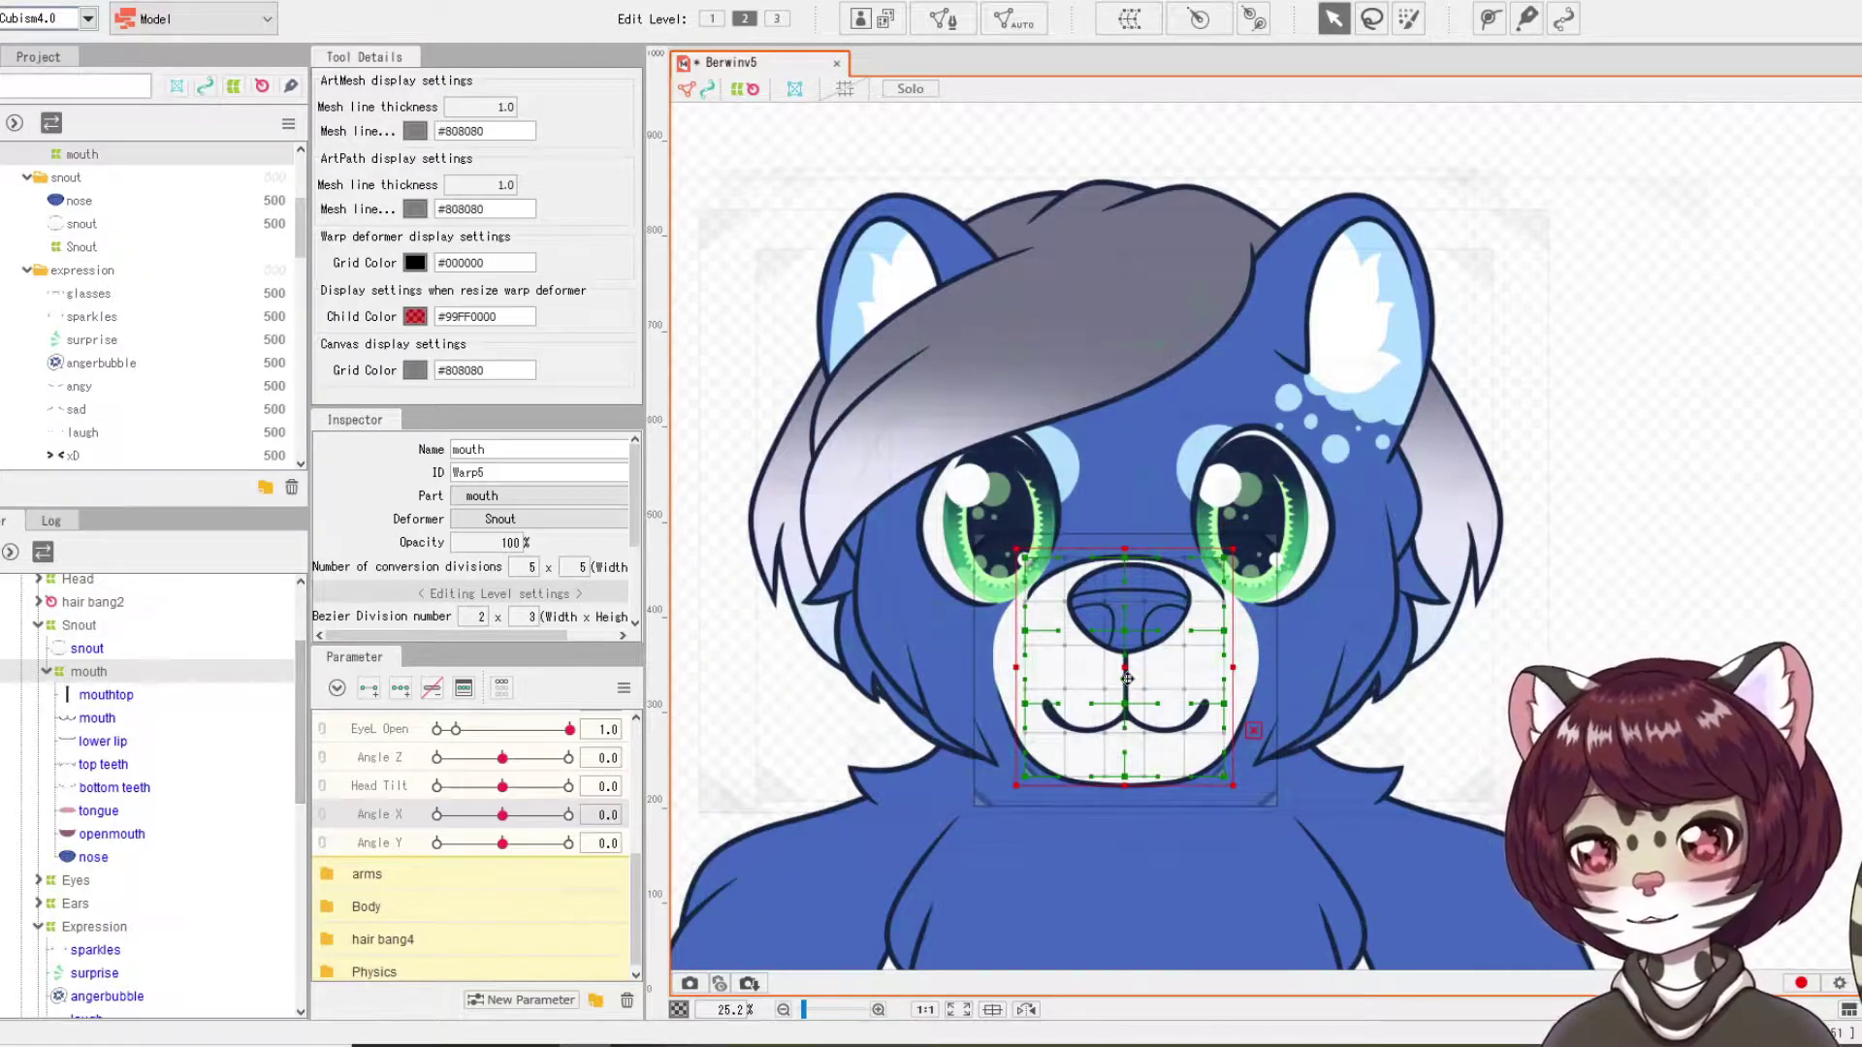
{"action": "left_click_drag", "start_coordinate": [1127, 665], "coordinate": [1687, 618]}
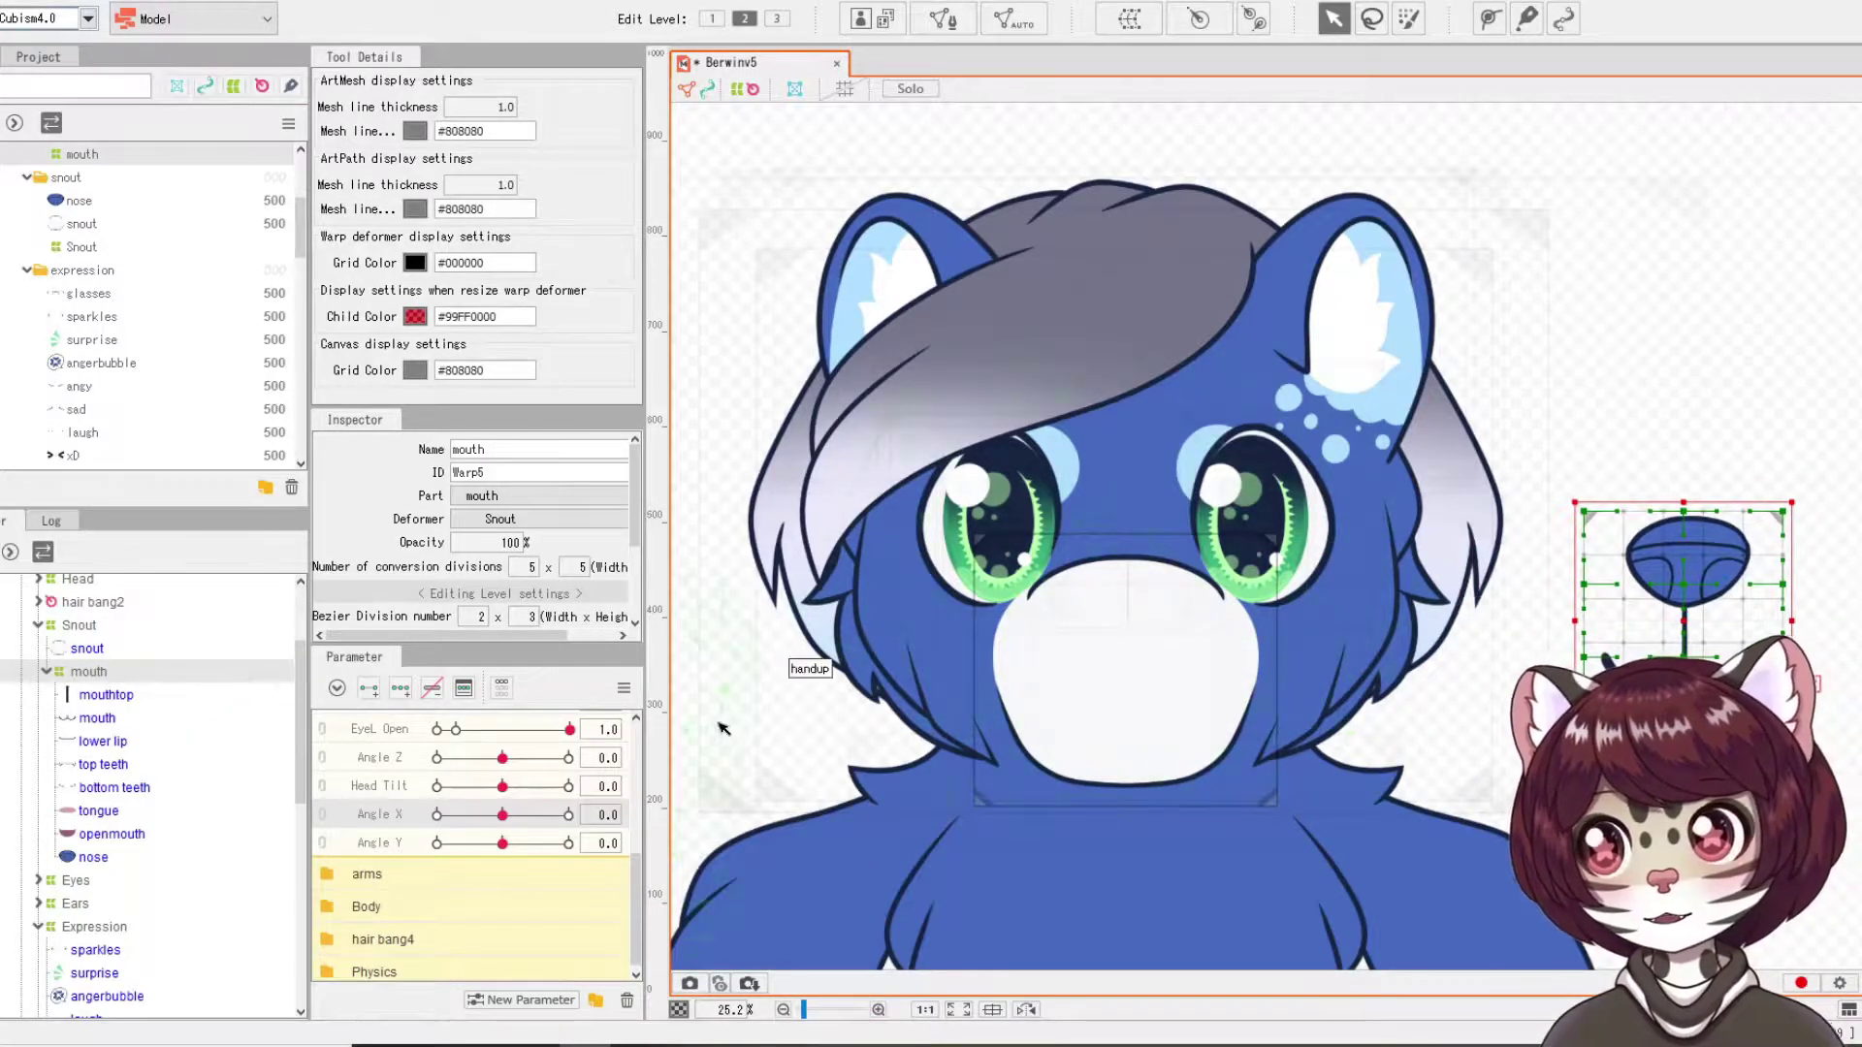
{"action": "key", "text": "ctrl+z"}
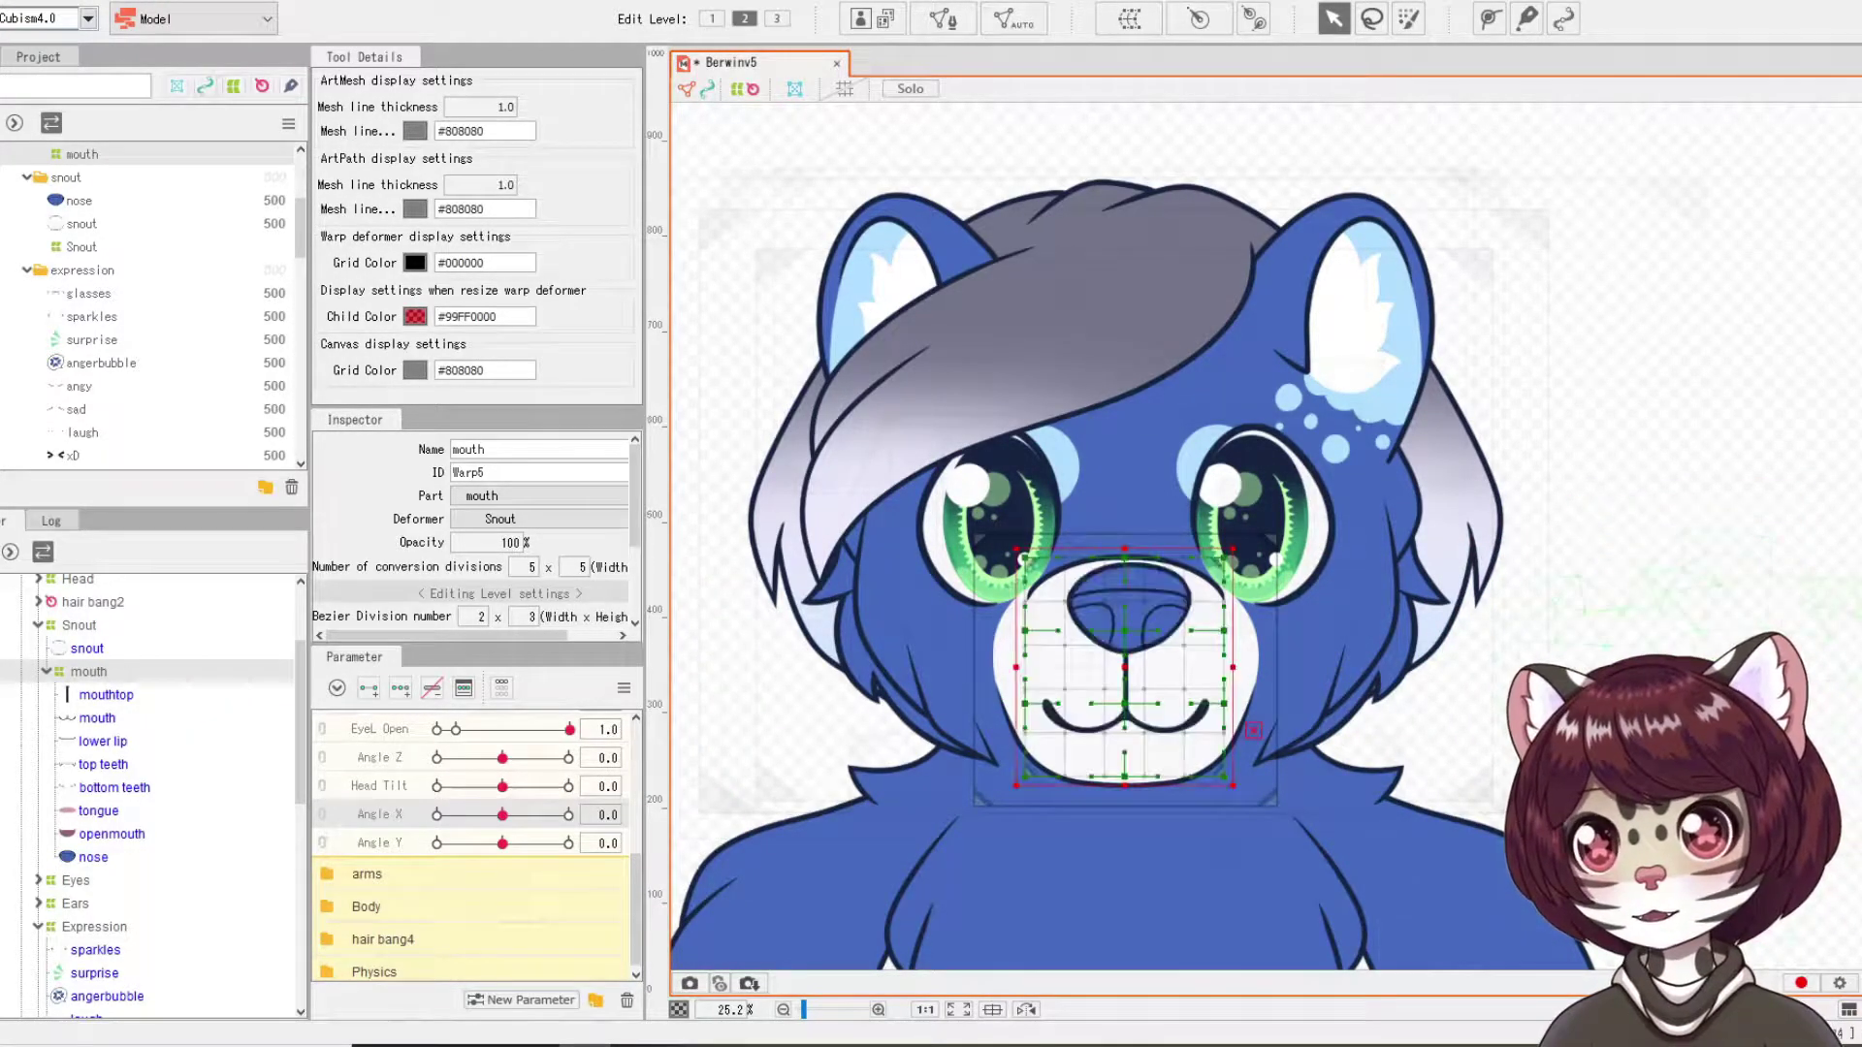
Step: Give the Snout warp three Angle X keyforms and nudge it left at Angle X -30
{"action": "left_click", "coordinate": [1176, 681]}
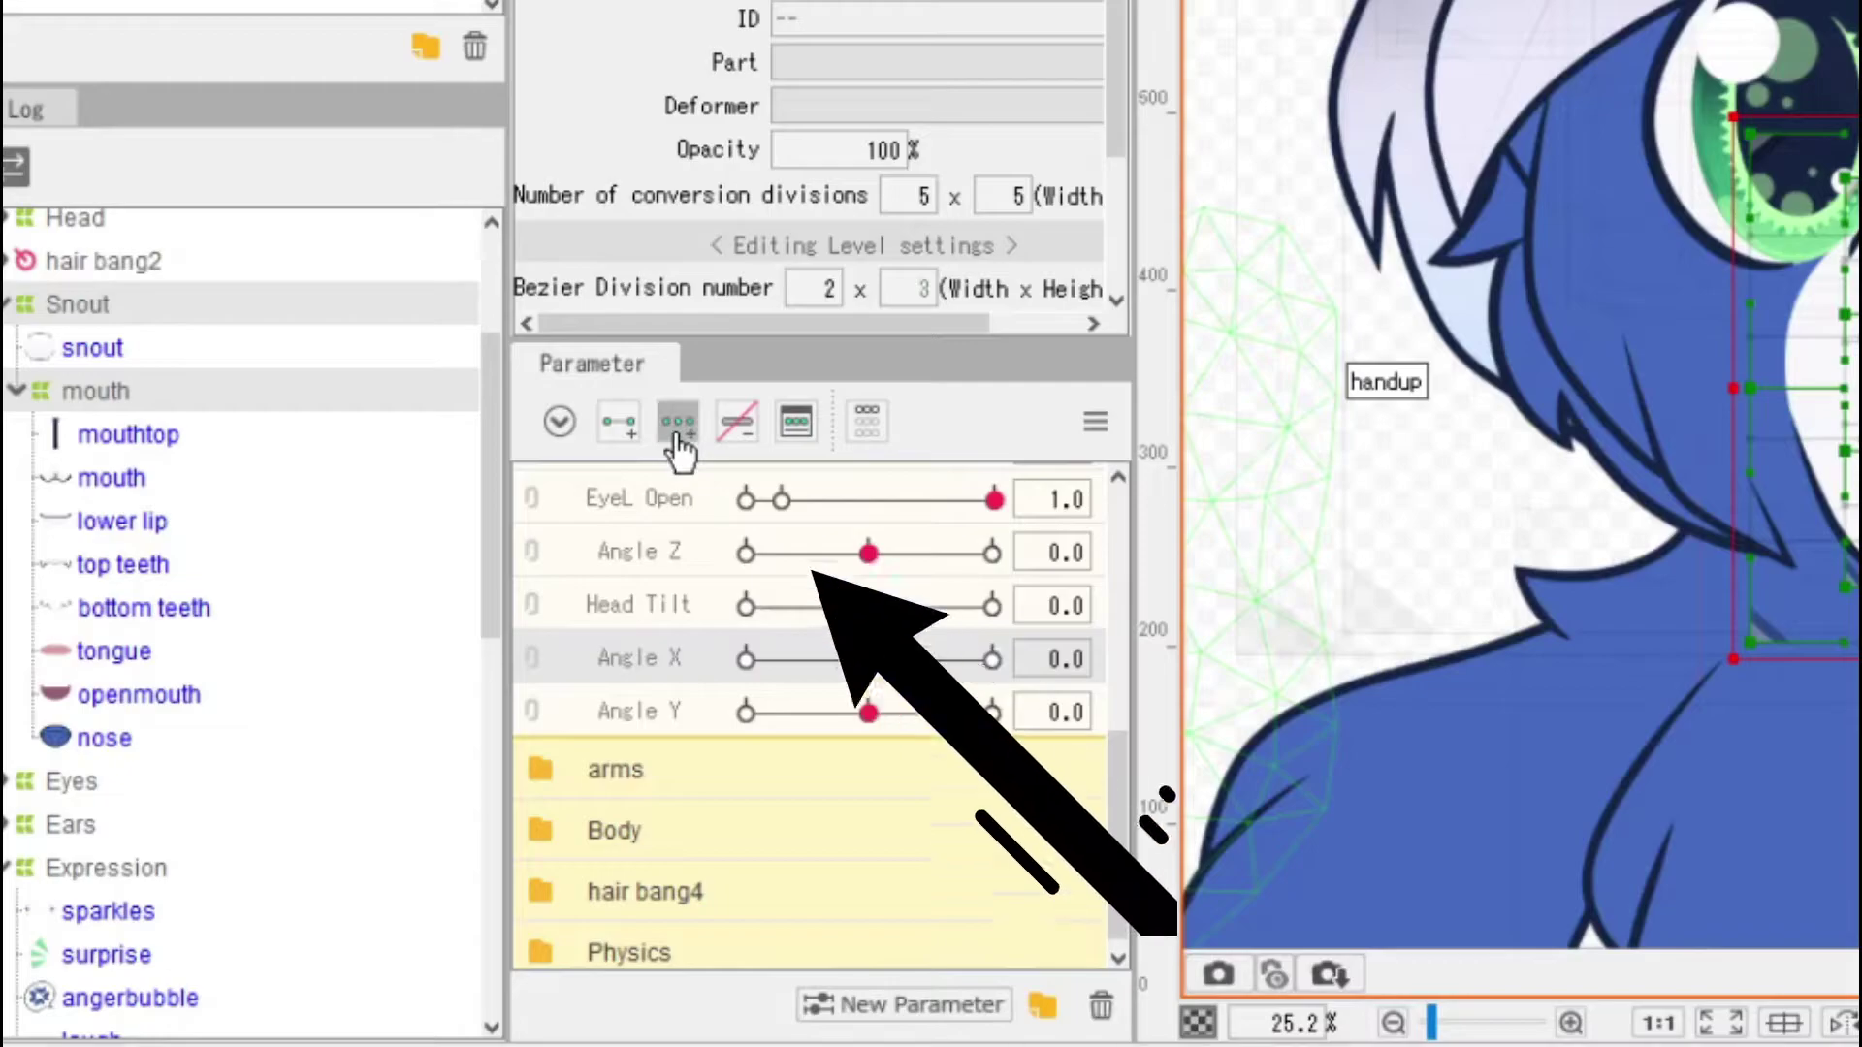
{"action": "left_click", "coordinate": [400, 689]}
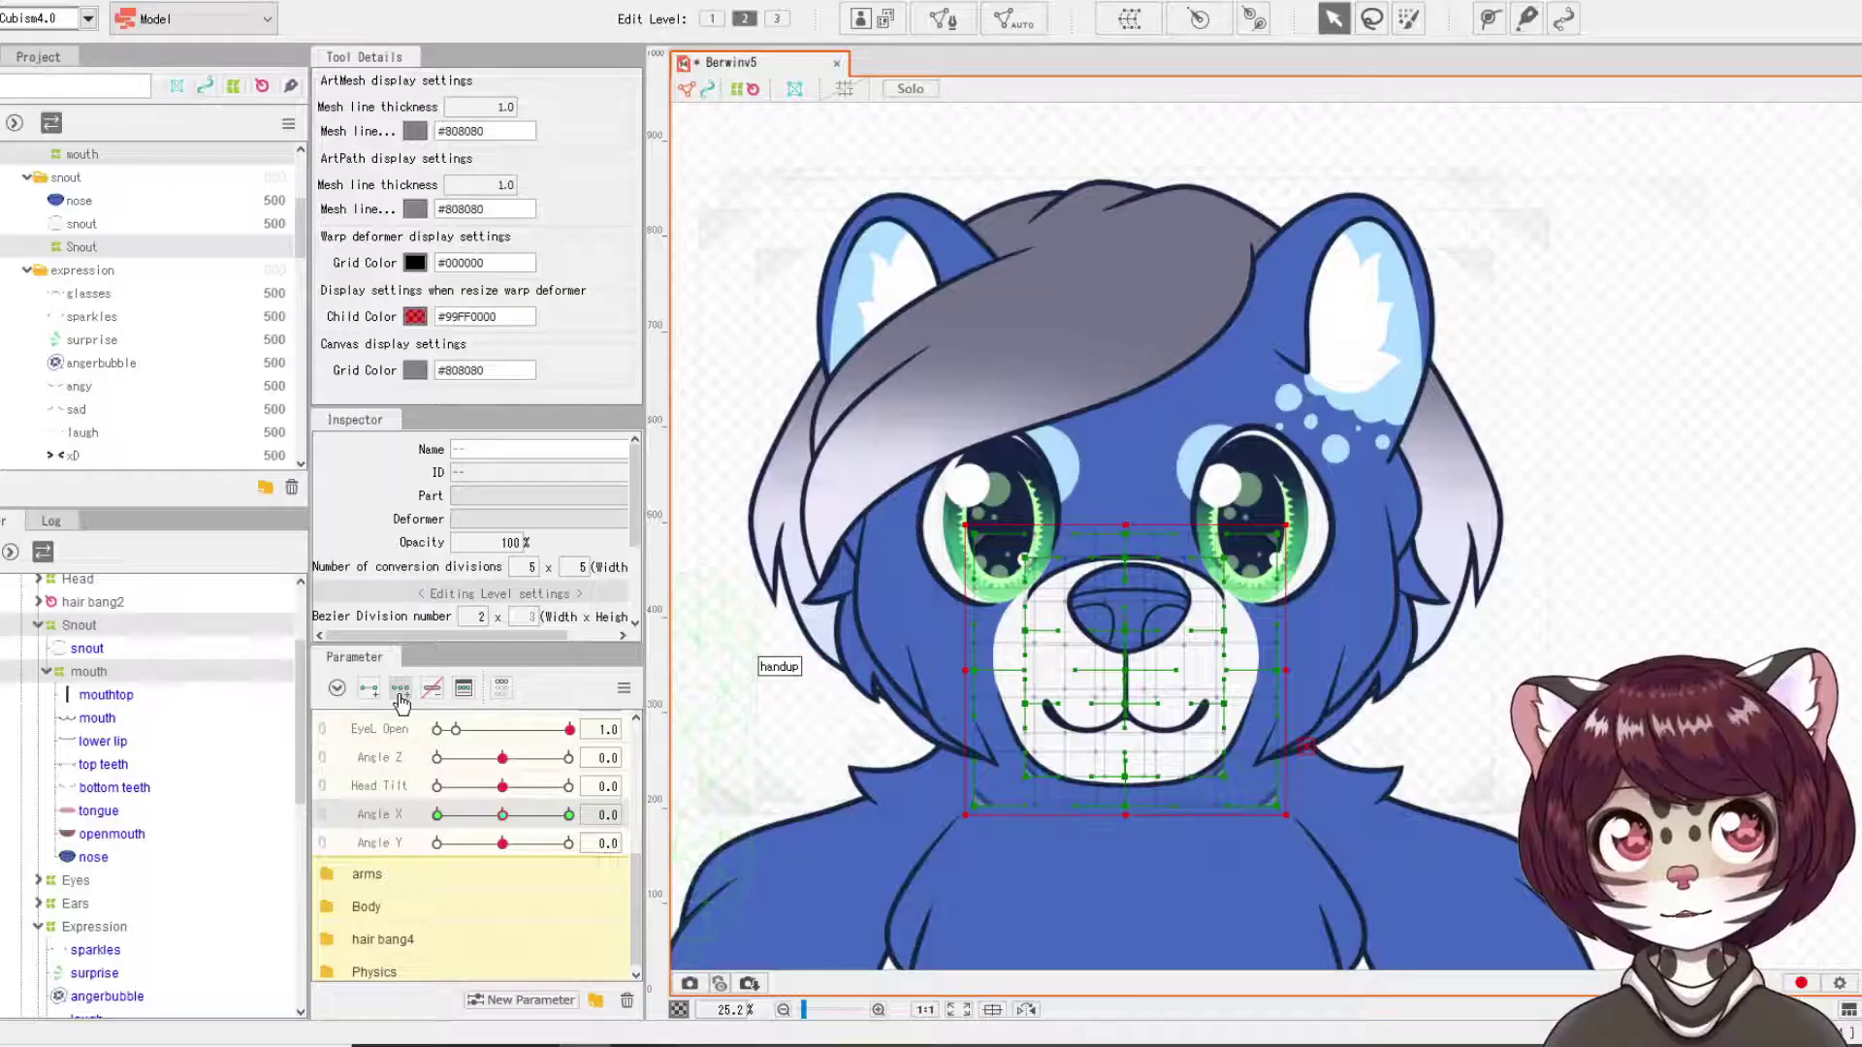
{"action": "left_click_drag", "start_coordinate": [502, 815], "coordinate": [373, 834]}
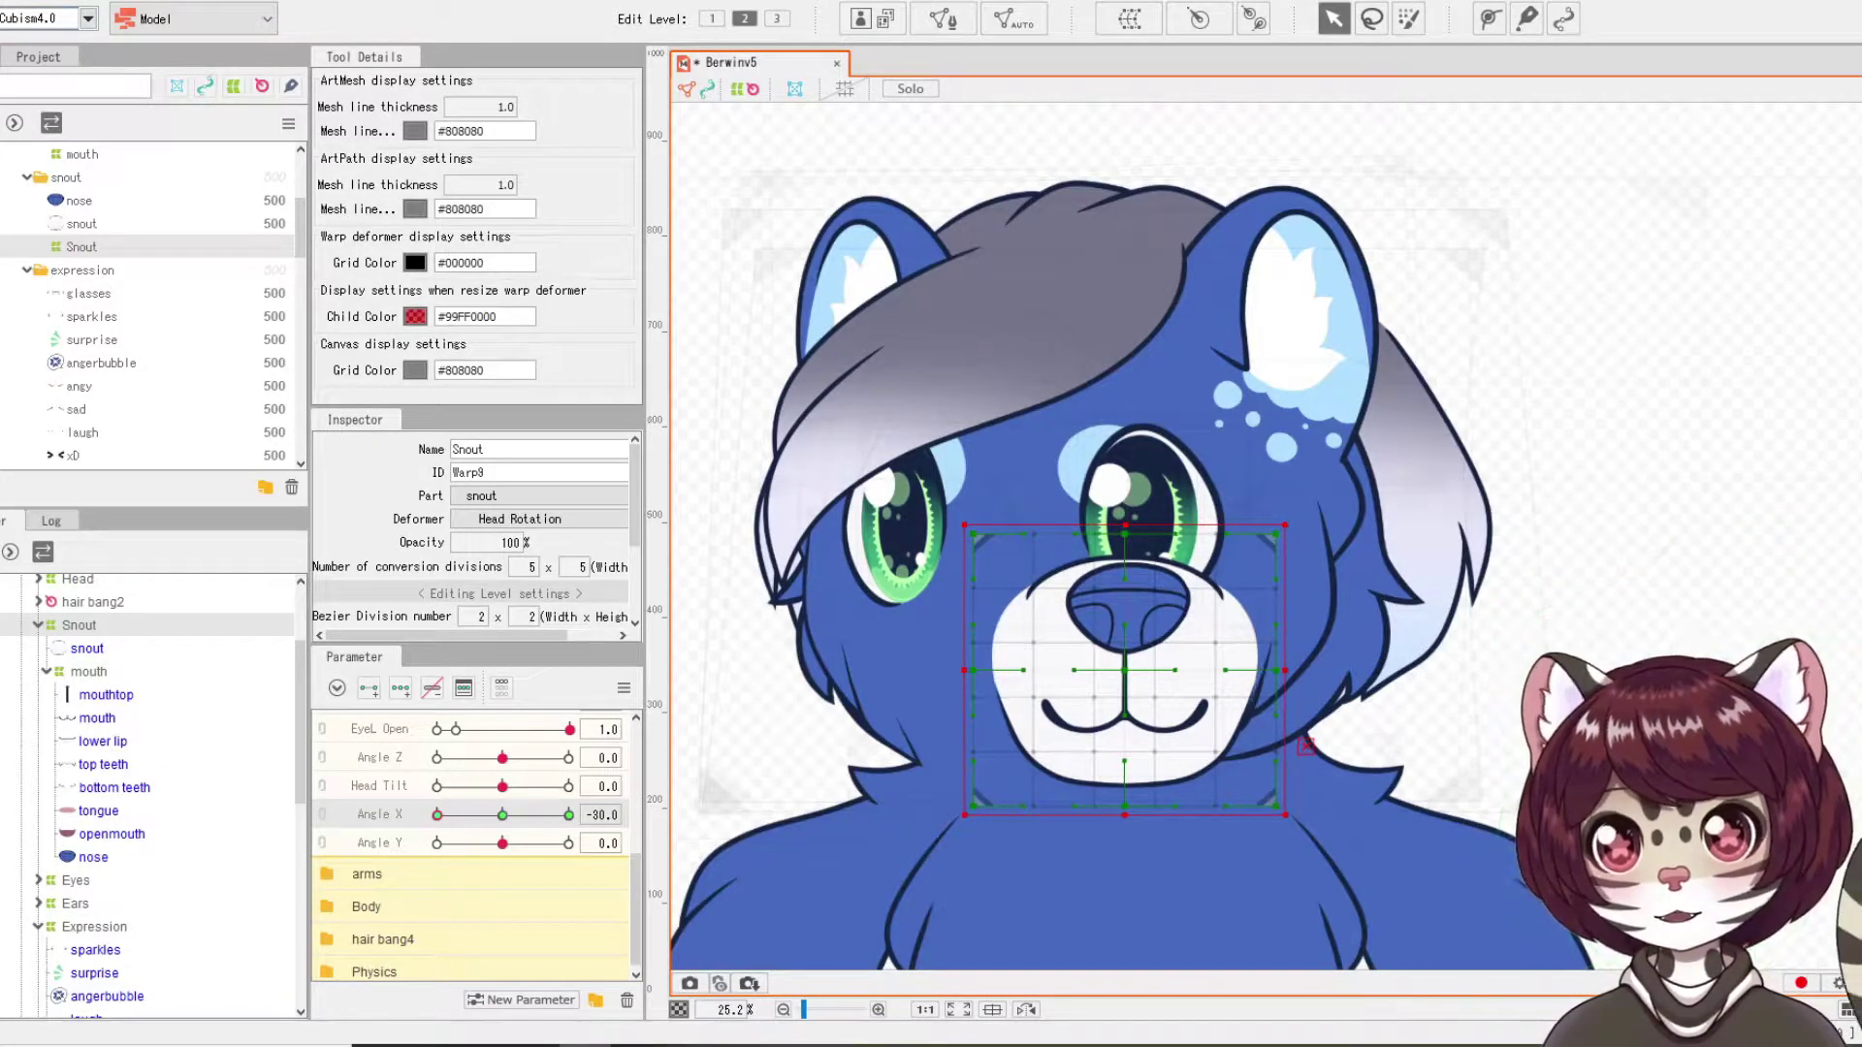
{"action": "key", "text": "Left"}
{"action": "key", "text": "Left"}
{"action": "key", "text": "Left"}
{"action": "key", "text": "Left"}
{"action": "key", "text": "Left"}
{"action": "key", "text": "Left"}
{"action": "key", "text": "Left"}
{"action": "key", "text": "Left"}
{"action": "key", "text": "Left"}
{"action": "key", "text": "Left"}
{"action": "key", "text": "Left"}
{"action": "key", "text": "Left"}
{"action": "key", "text": "Left"}
{"action": "key", "text": "Left"}
{"action": "key", "text": "Left"}
{"action": "key", "text": "Left"}
{"action": "key", "text": "Left"}
{"action": "key", "text": "Left"}
{"action": "key", "text": "Left"}
{"action": "key", "text": "Left"}
{"action": "key", "text": "Left"}
{"action": "key", "text": "Left"}
{"action": "key", "text": "Left"}
{"action": "key", "text": "Left"}
{"action": "key", "text": "Left"}
{"action": "key", "text": "Left"}
{"action": "key", "text": "Left"}
{"action": "key", "text": "Left"}
{"action": "key", "text": "Left"}
{"action": "key", "text": "Left"}
{"action": "key", "text": "Left"}
{"action": "key", "text": "Left"}
{"action": "key", "text": "Left"}
{"action": "key", "text": "Left"}
{"action": "key", "text": "Left"}
{"action": "key", "text": "Left"}
{"action": "key", "text": "Left"}
{"action": "key", "text": "Left"}
{"action": "key", "text": "Left"}
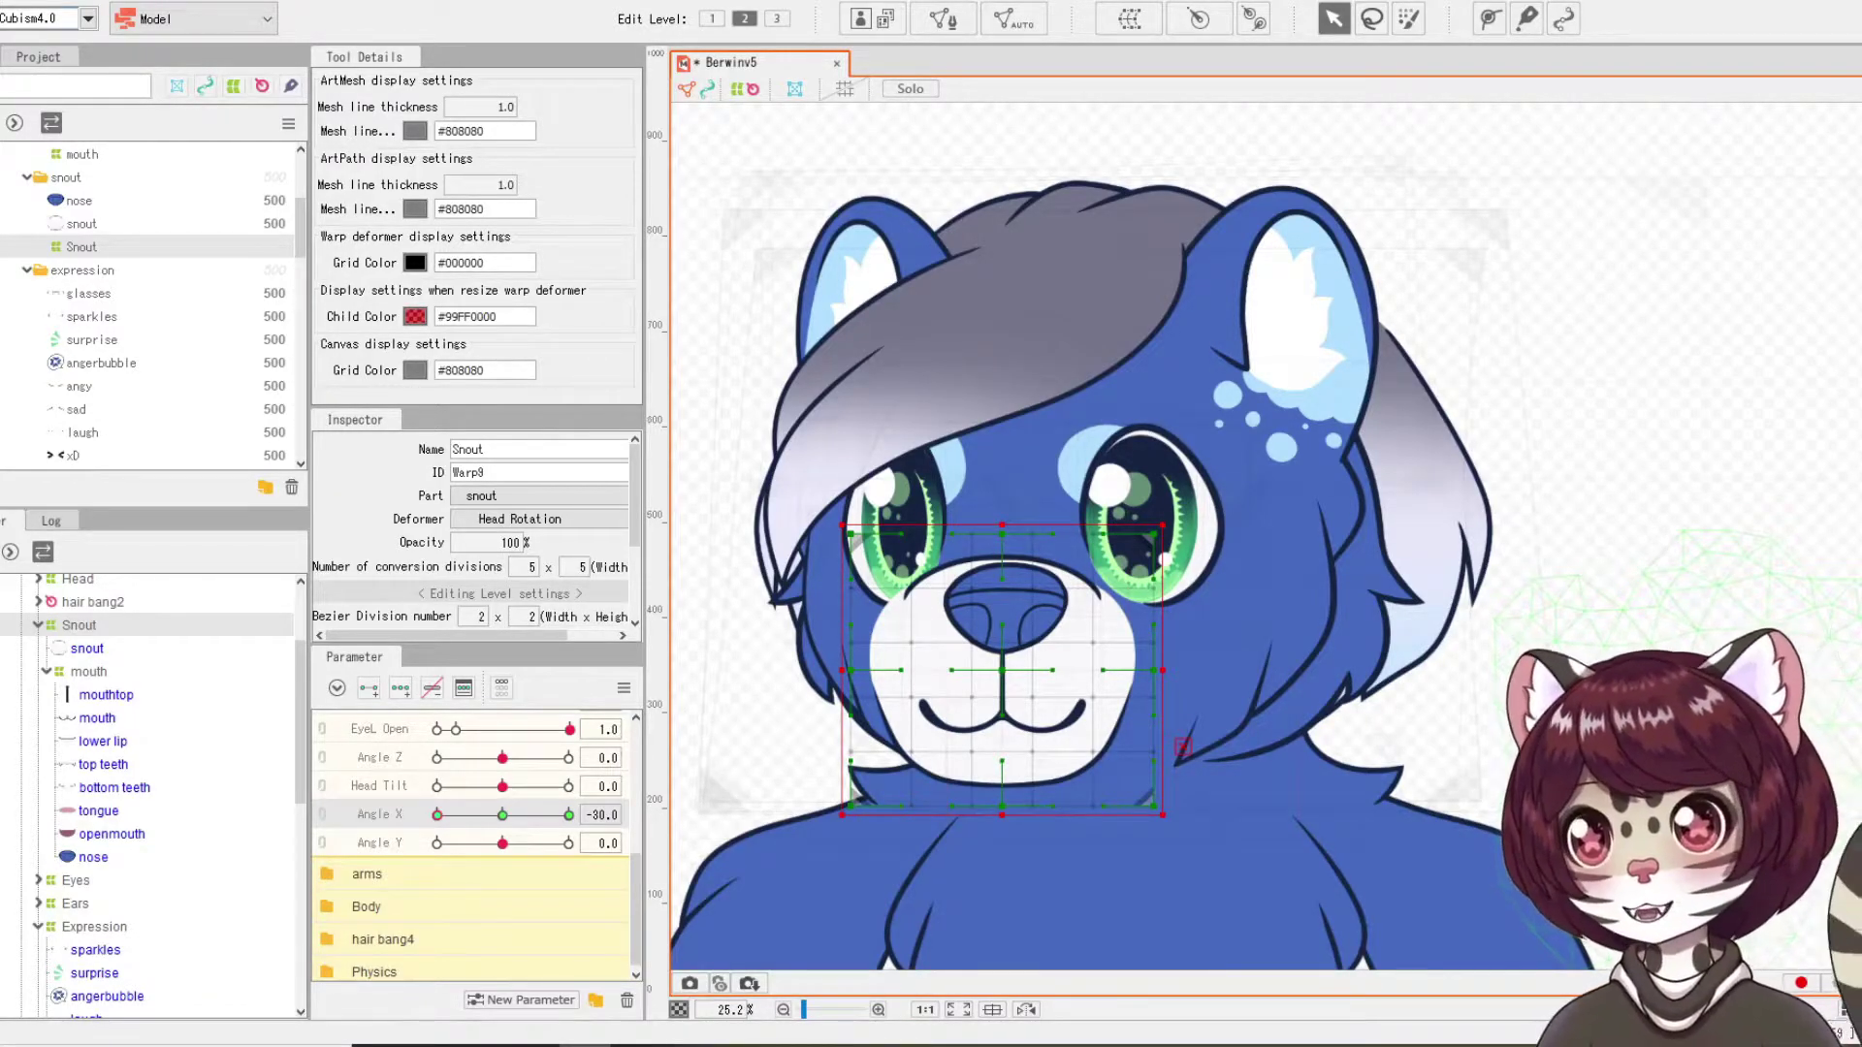
Step: Shift the mouth warp about 20 px left and zoom in on it
{"action": "left_click", "coordinate": [93, 679]}
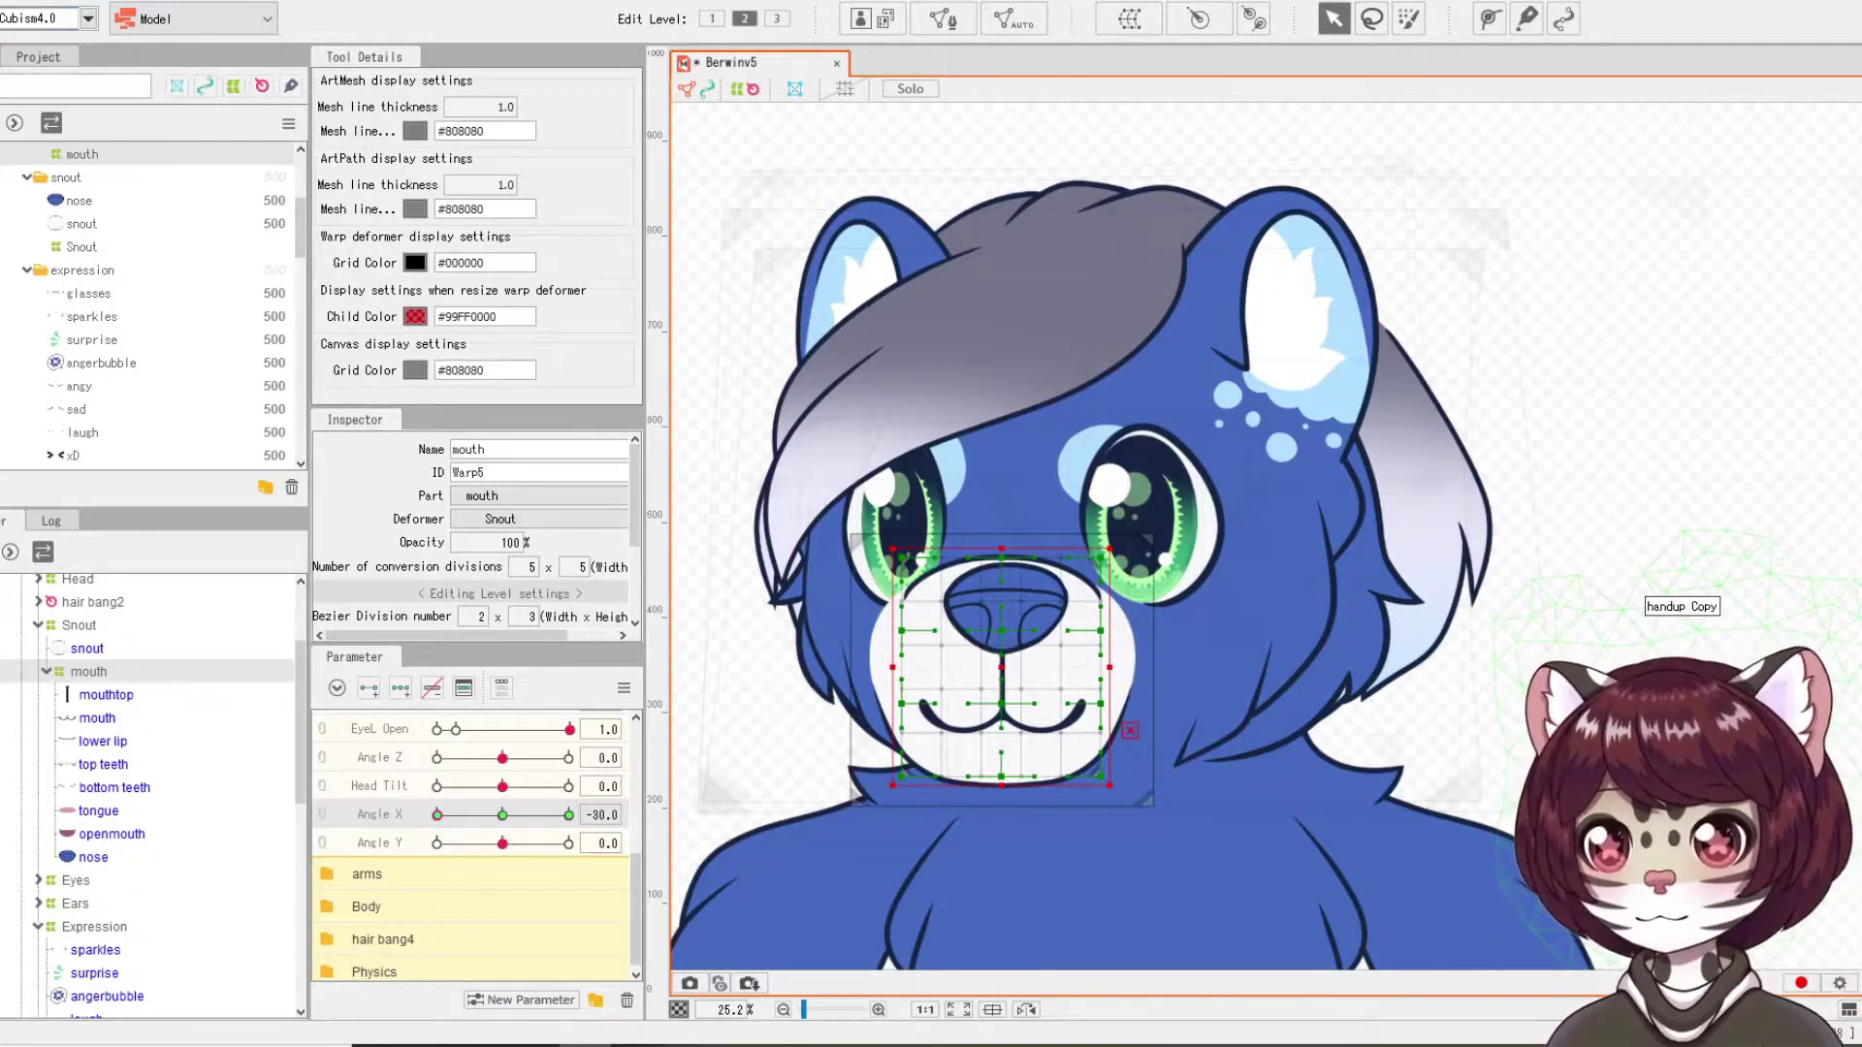
{"action": "left_click_drag", "start_coordinate": [1001, 667], "coordinate": [958, 667]}
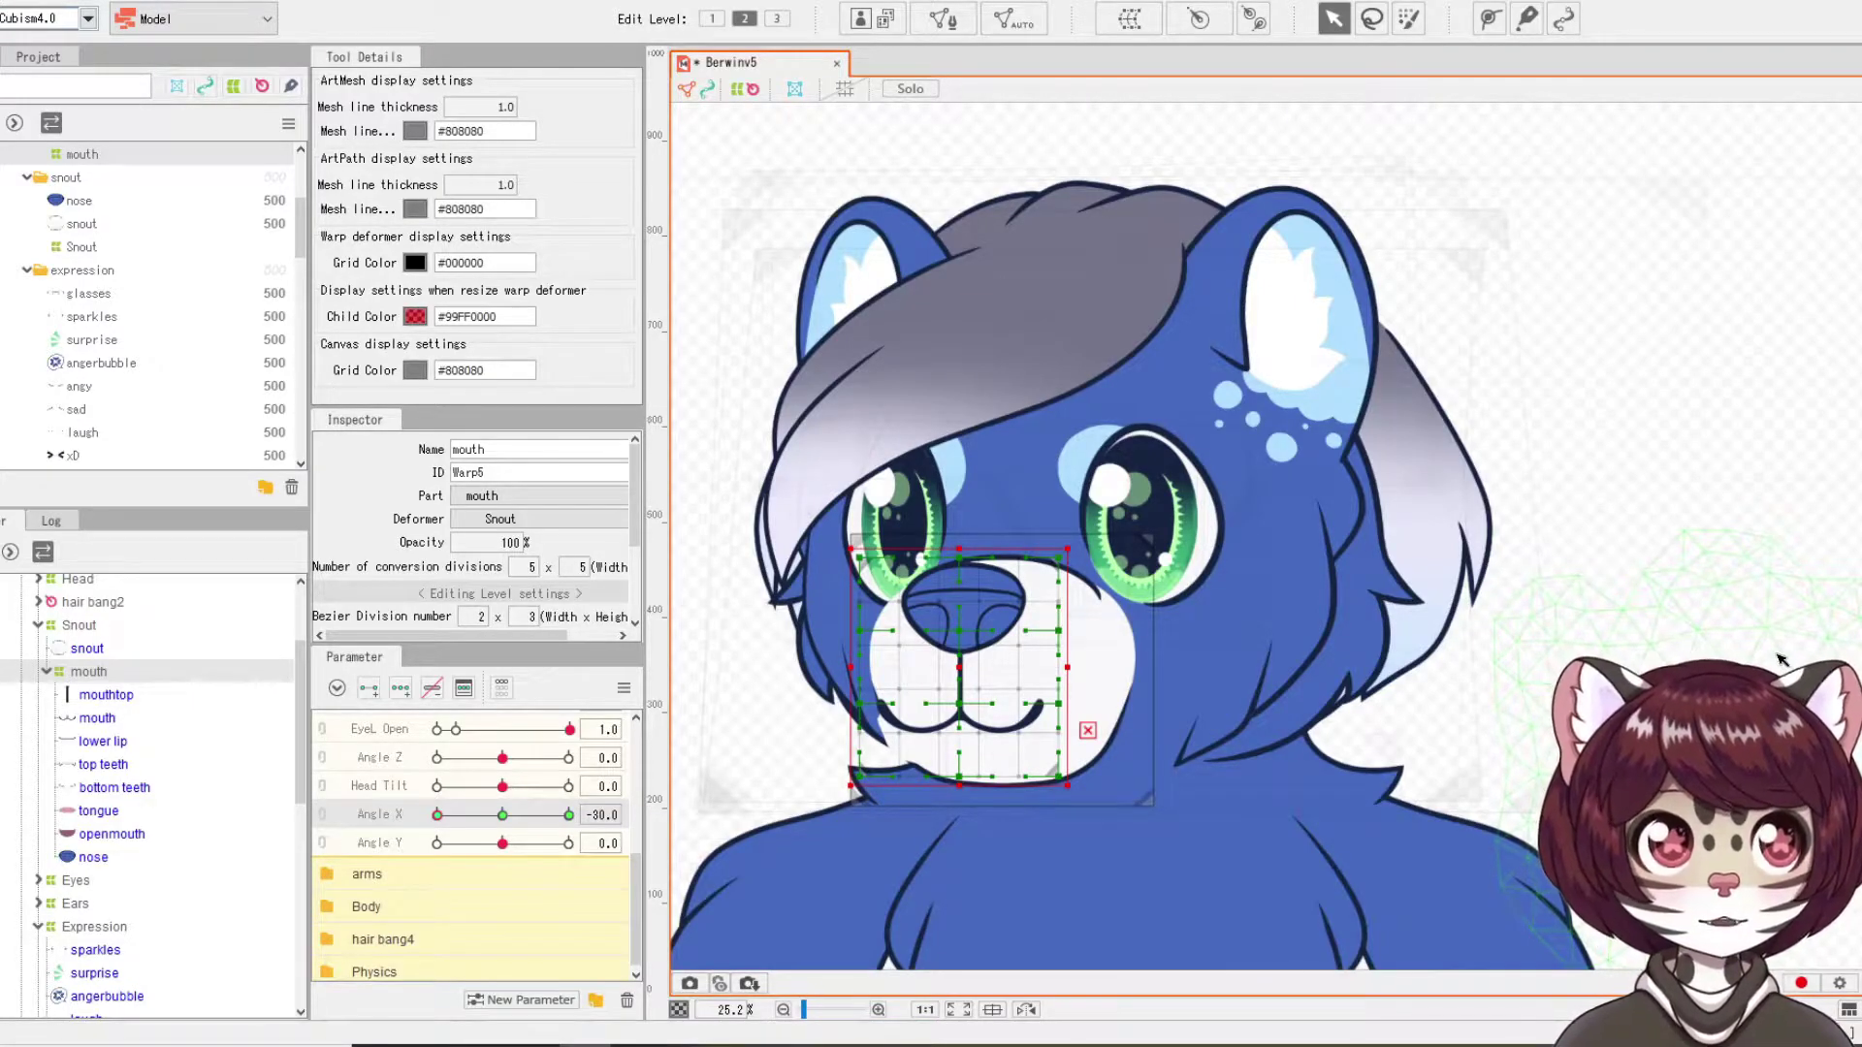
{"action": "scroll", "coordinate": [1372, 644], "scroll_direction": "up", "scroll_amount": 2}
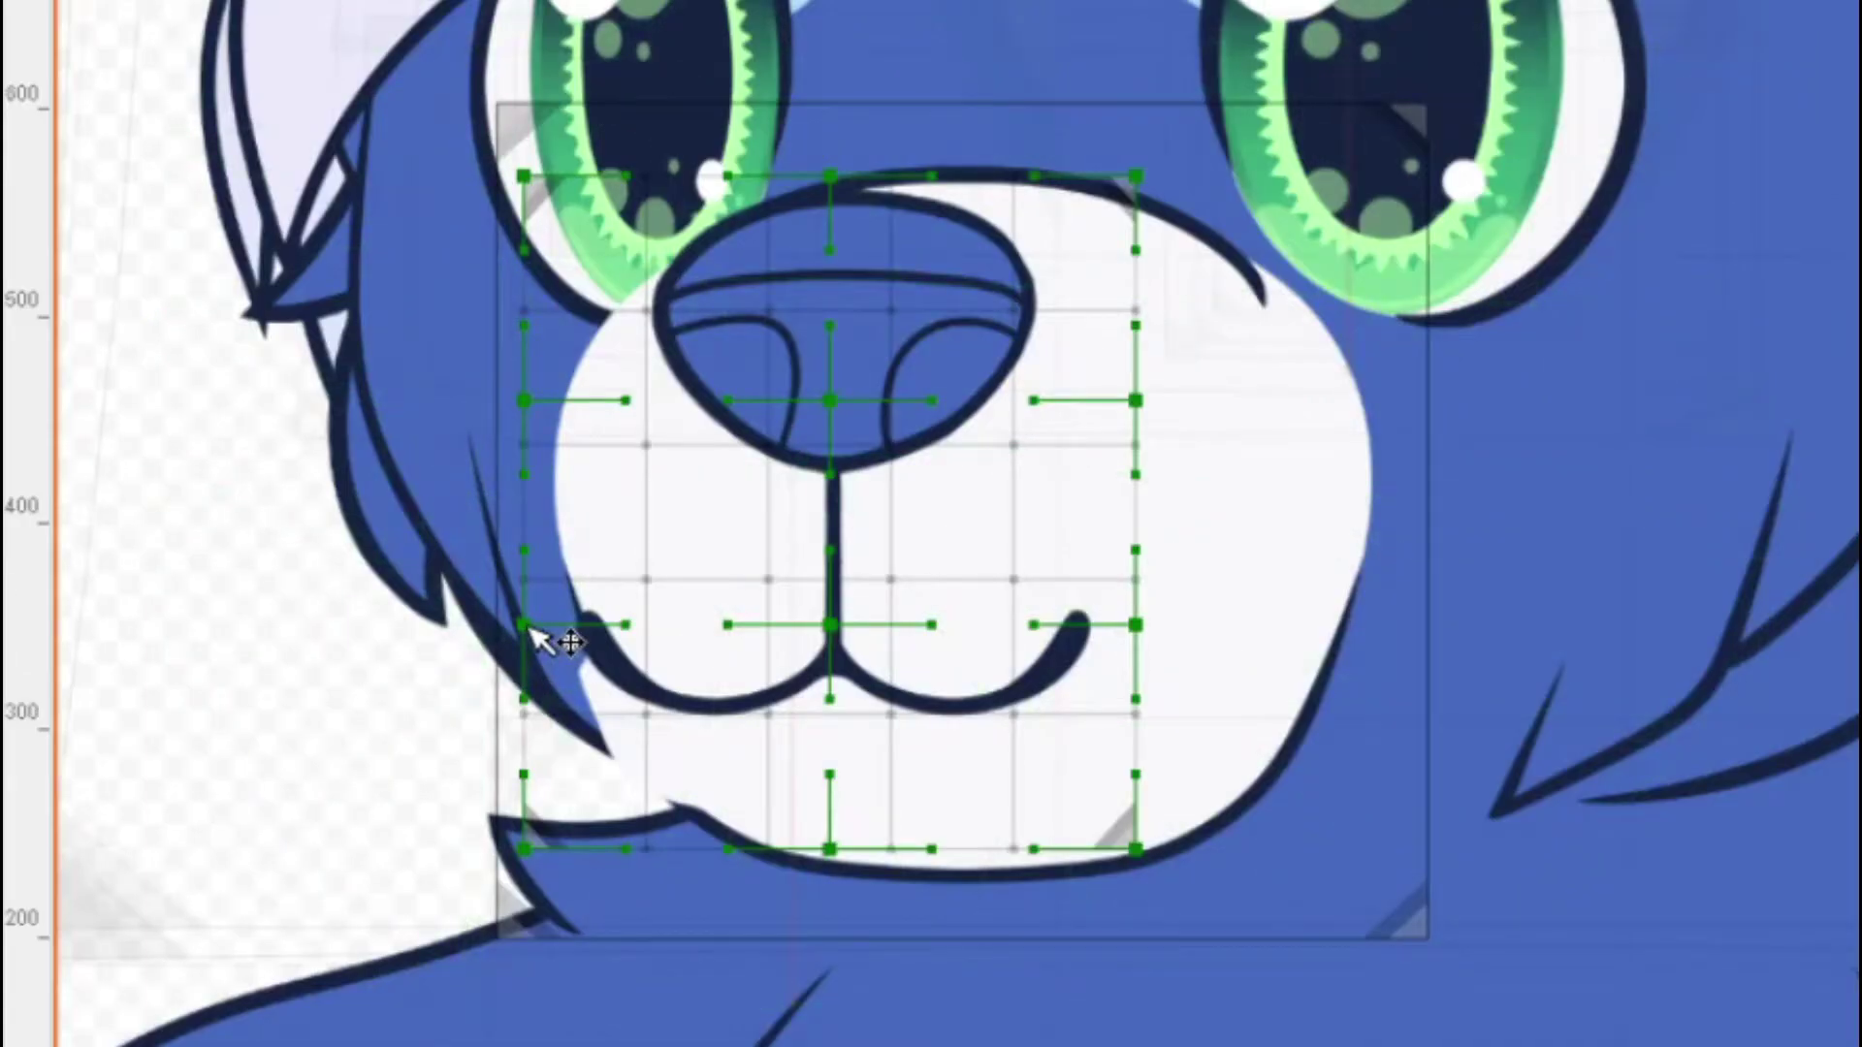
Step: Pull the mouth warp's left-edge grid points inward to narrow that side
{"action": "left_click_drag", "start_coordinate": [893, 666], "coordinate": [906, 668]}
{"action": "left_click_drag", "start_coordinate": [561, 623], "coordinate": [599, 626]}
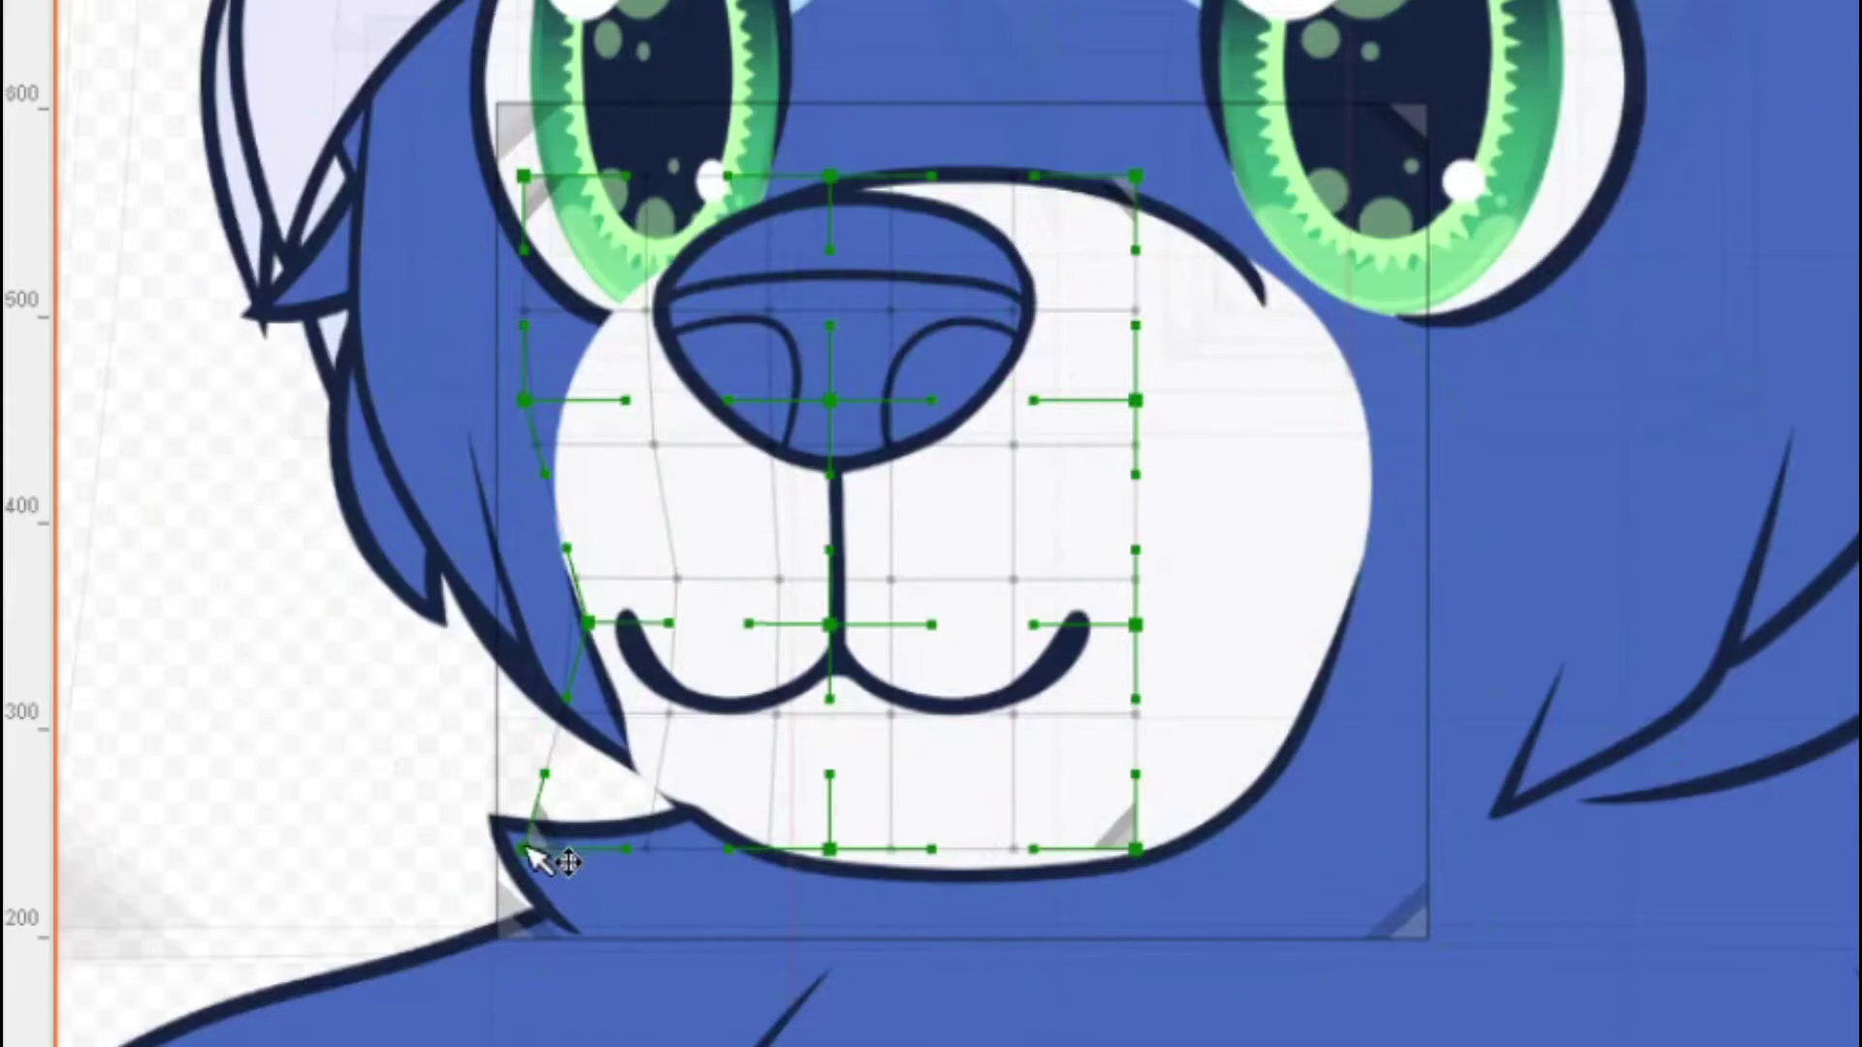
{"action": "left_click_drag", "start_coordinate": [524, 849], "coordinate": [633, 836]}
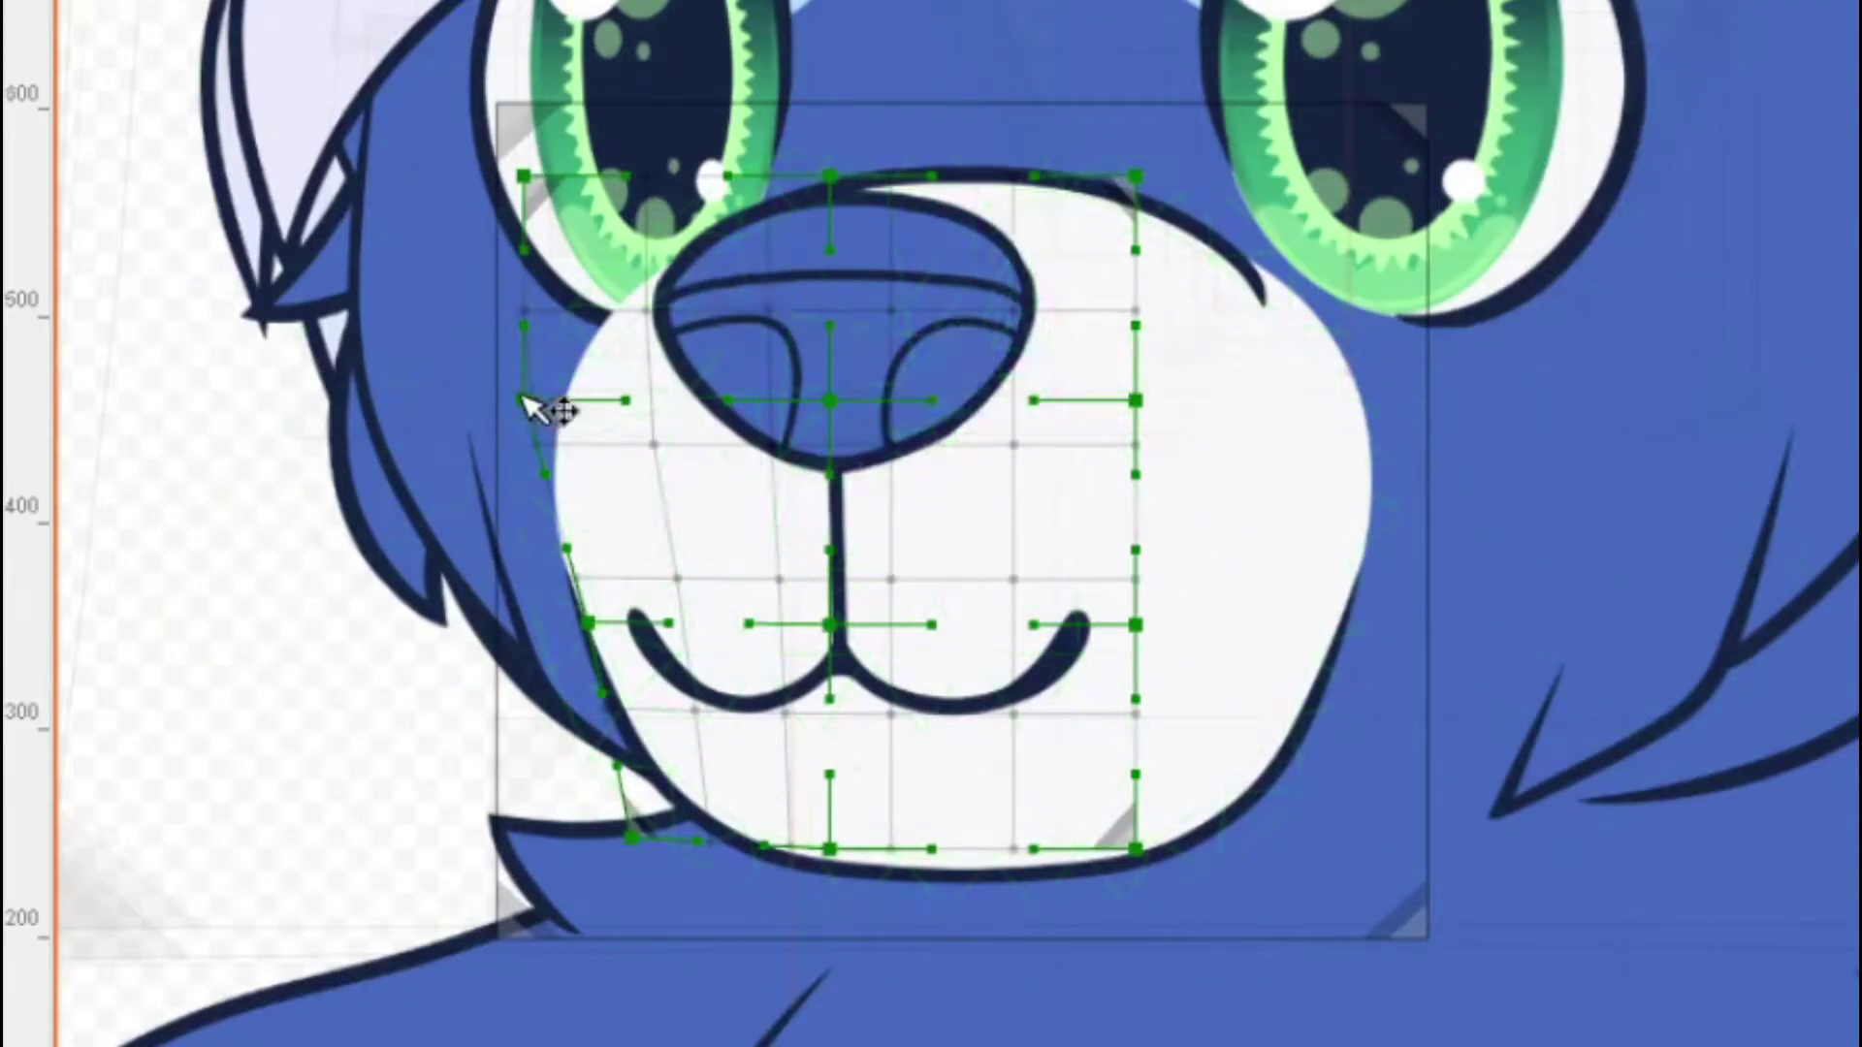
{"action": "left_click_drag", "start_coordinate": [532, 403], "coordinate": [554, 403]}
{"action": "left_click_drag", "start_coordinate": [595, 626], "coordinate": [605, 631]}
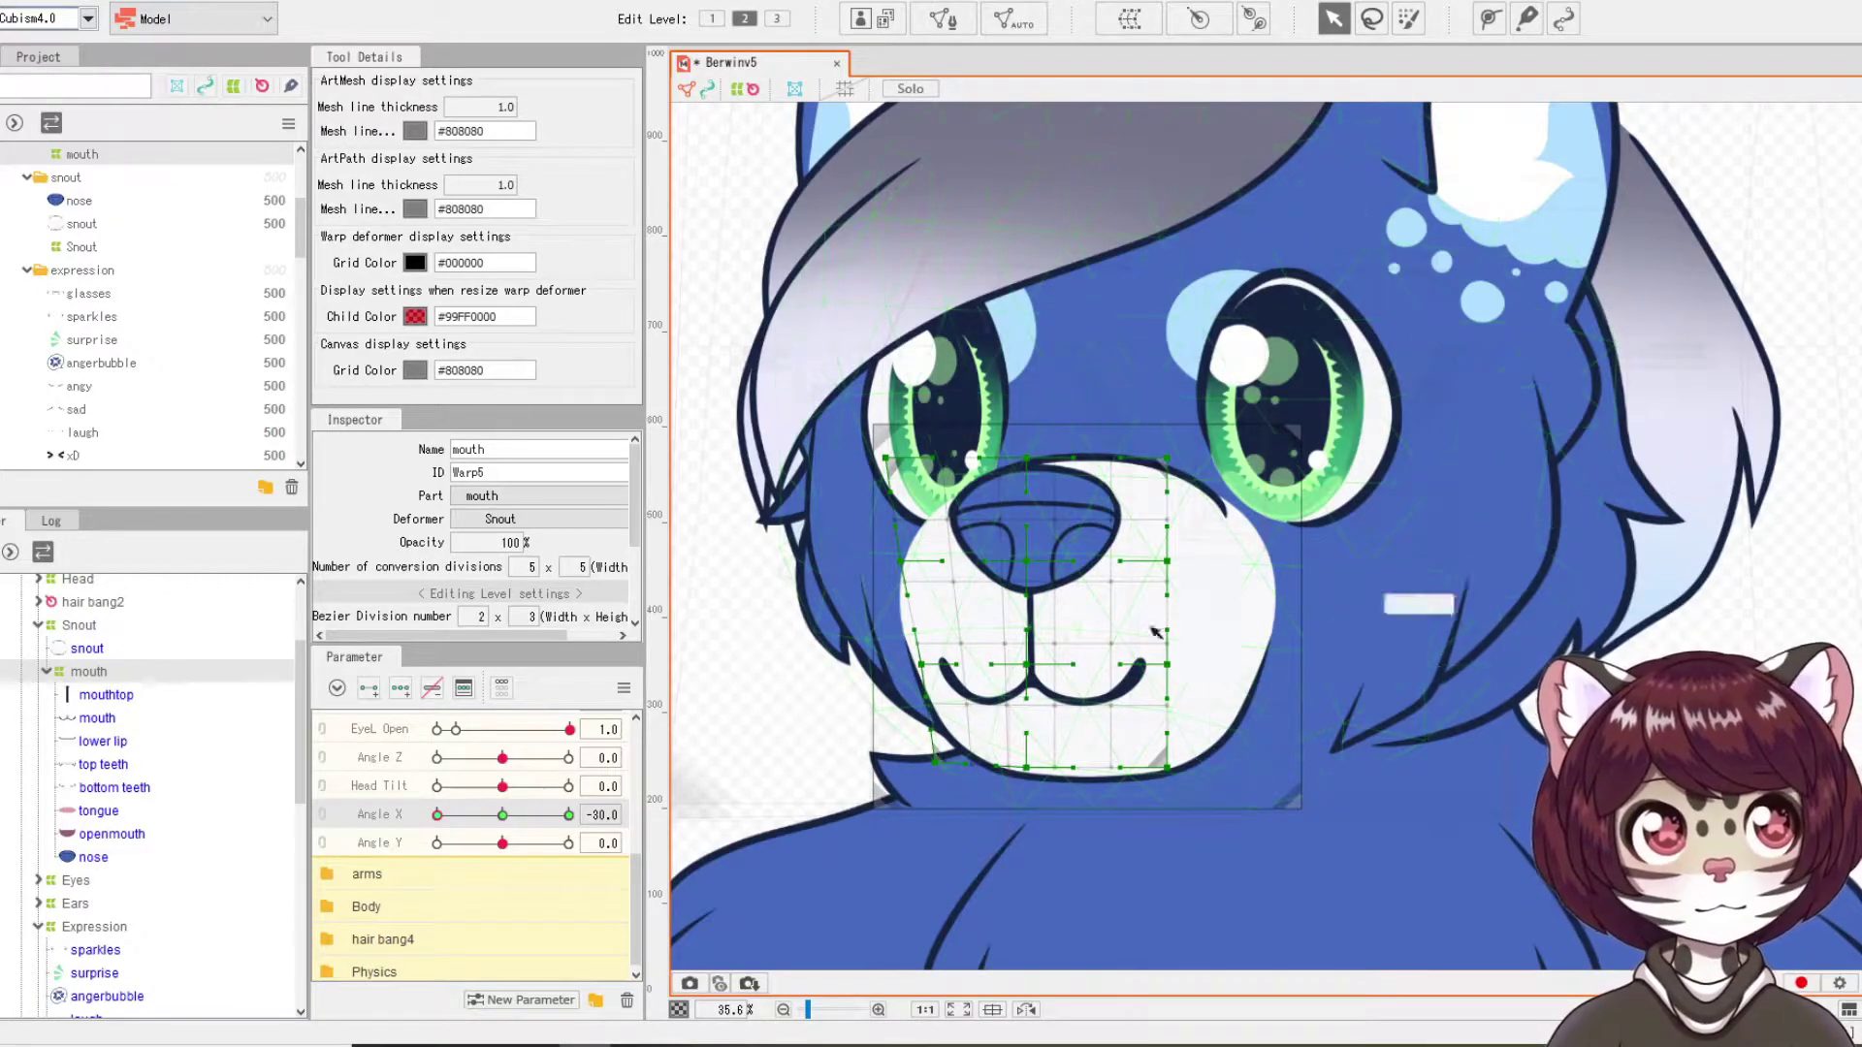
Step: Reselect the mouth warp and shift its top, nose and mouth centre points left
{"action": "scroll", "coordinate": [1452, 665], "scroll_direction": "down", "scroll_amount": 4}
{"action": "left_click", "coordinate": [1681, 636]}
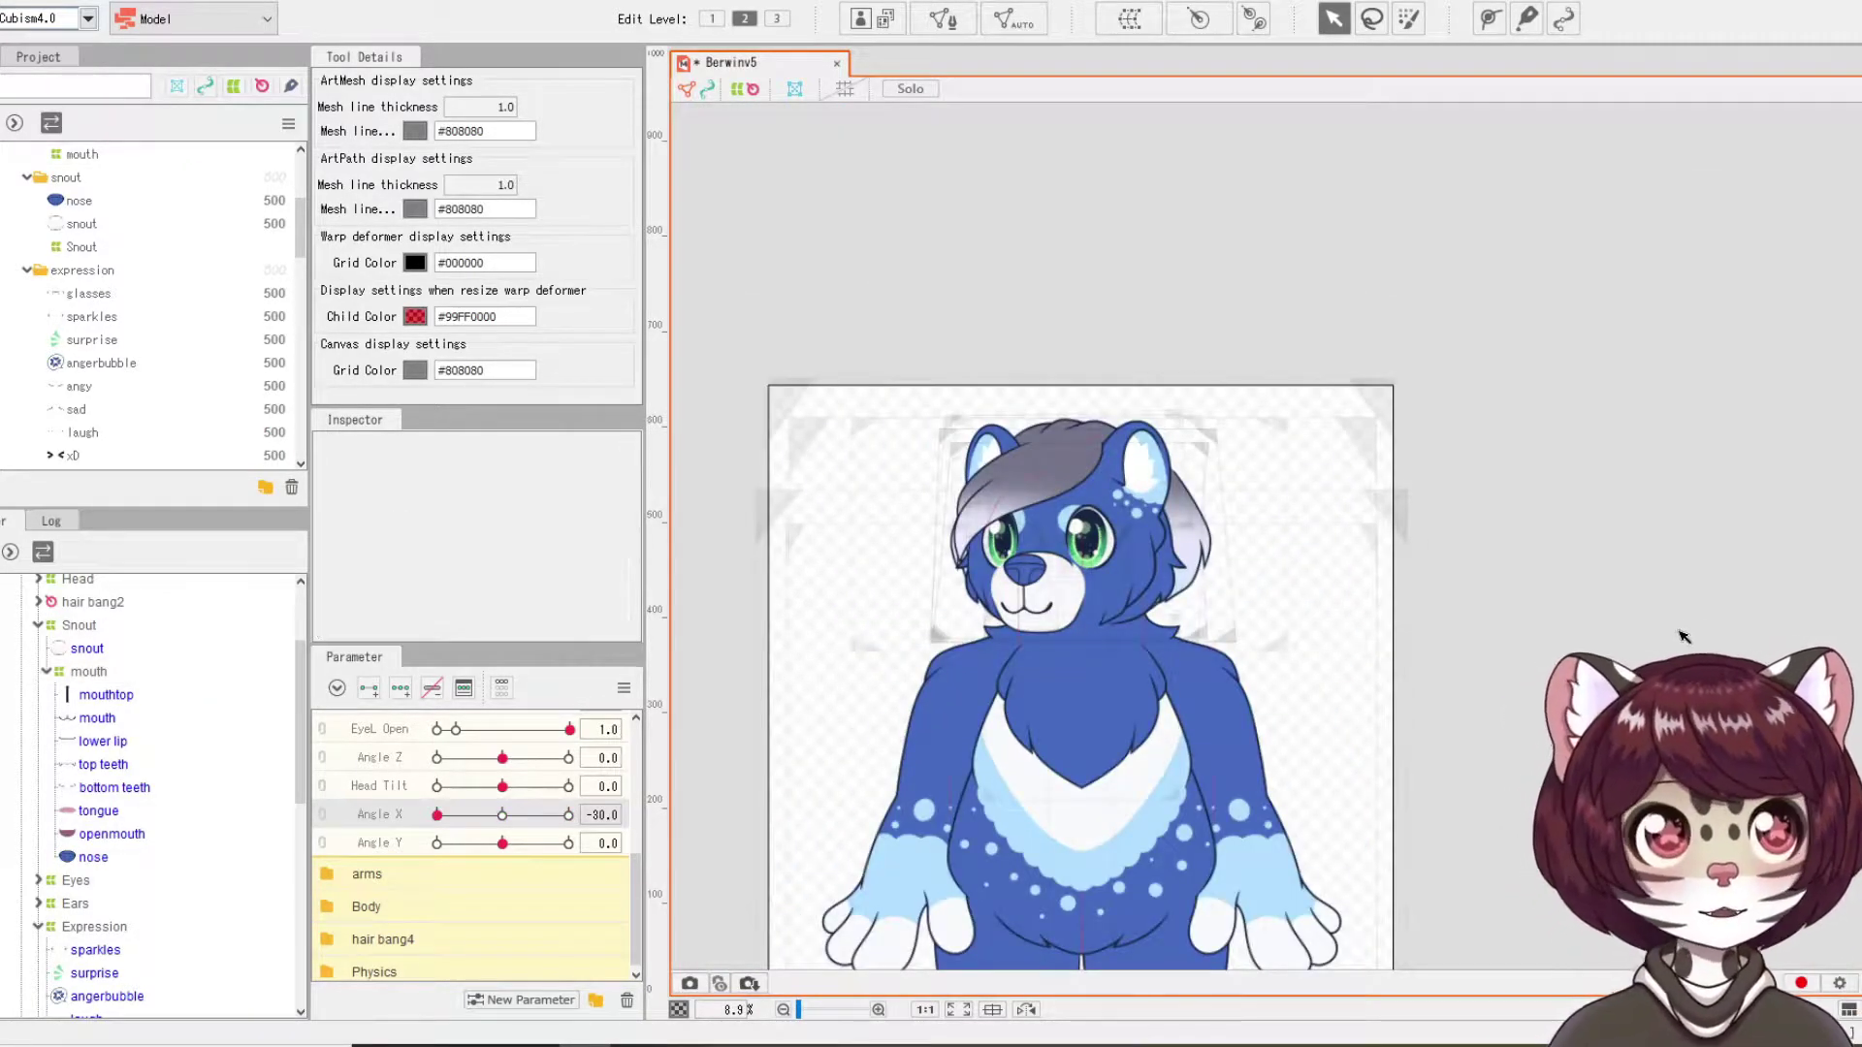
{"action": "scroll", "coordinate": [1004, 519], "scroll_direction": "up", "scroll_amount": 2}
{"action": "scroll", "coordinate": [1125, 480], "scroll_direction": "up", "scroll_amount": 3}
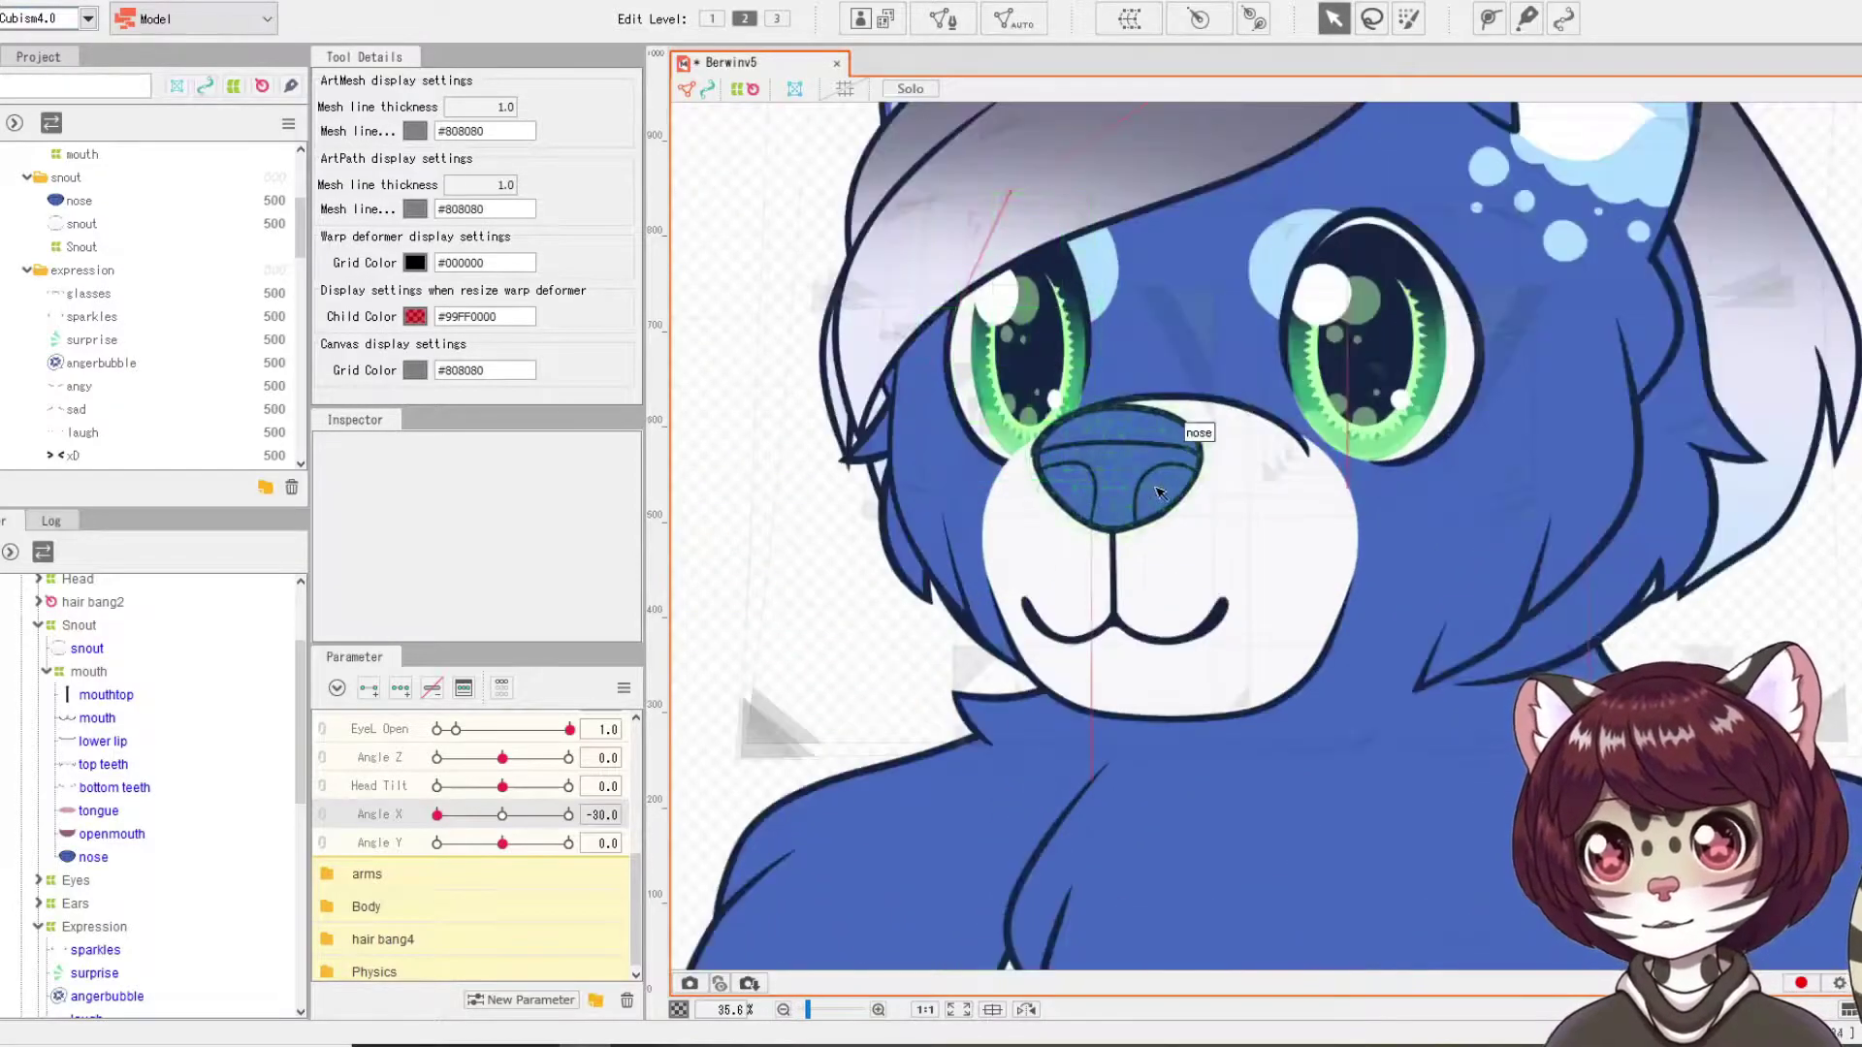
{"action": "left_click", "coordinate": [91, 672]}
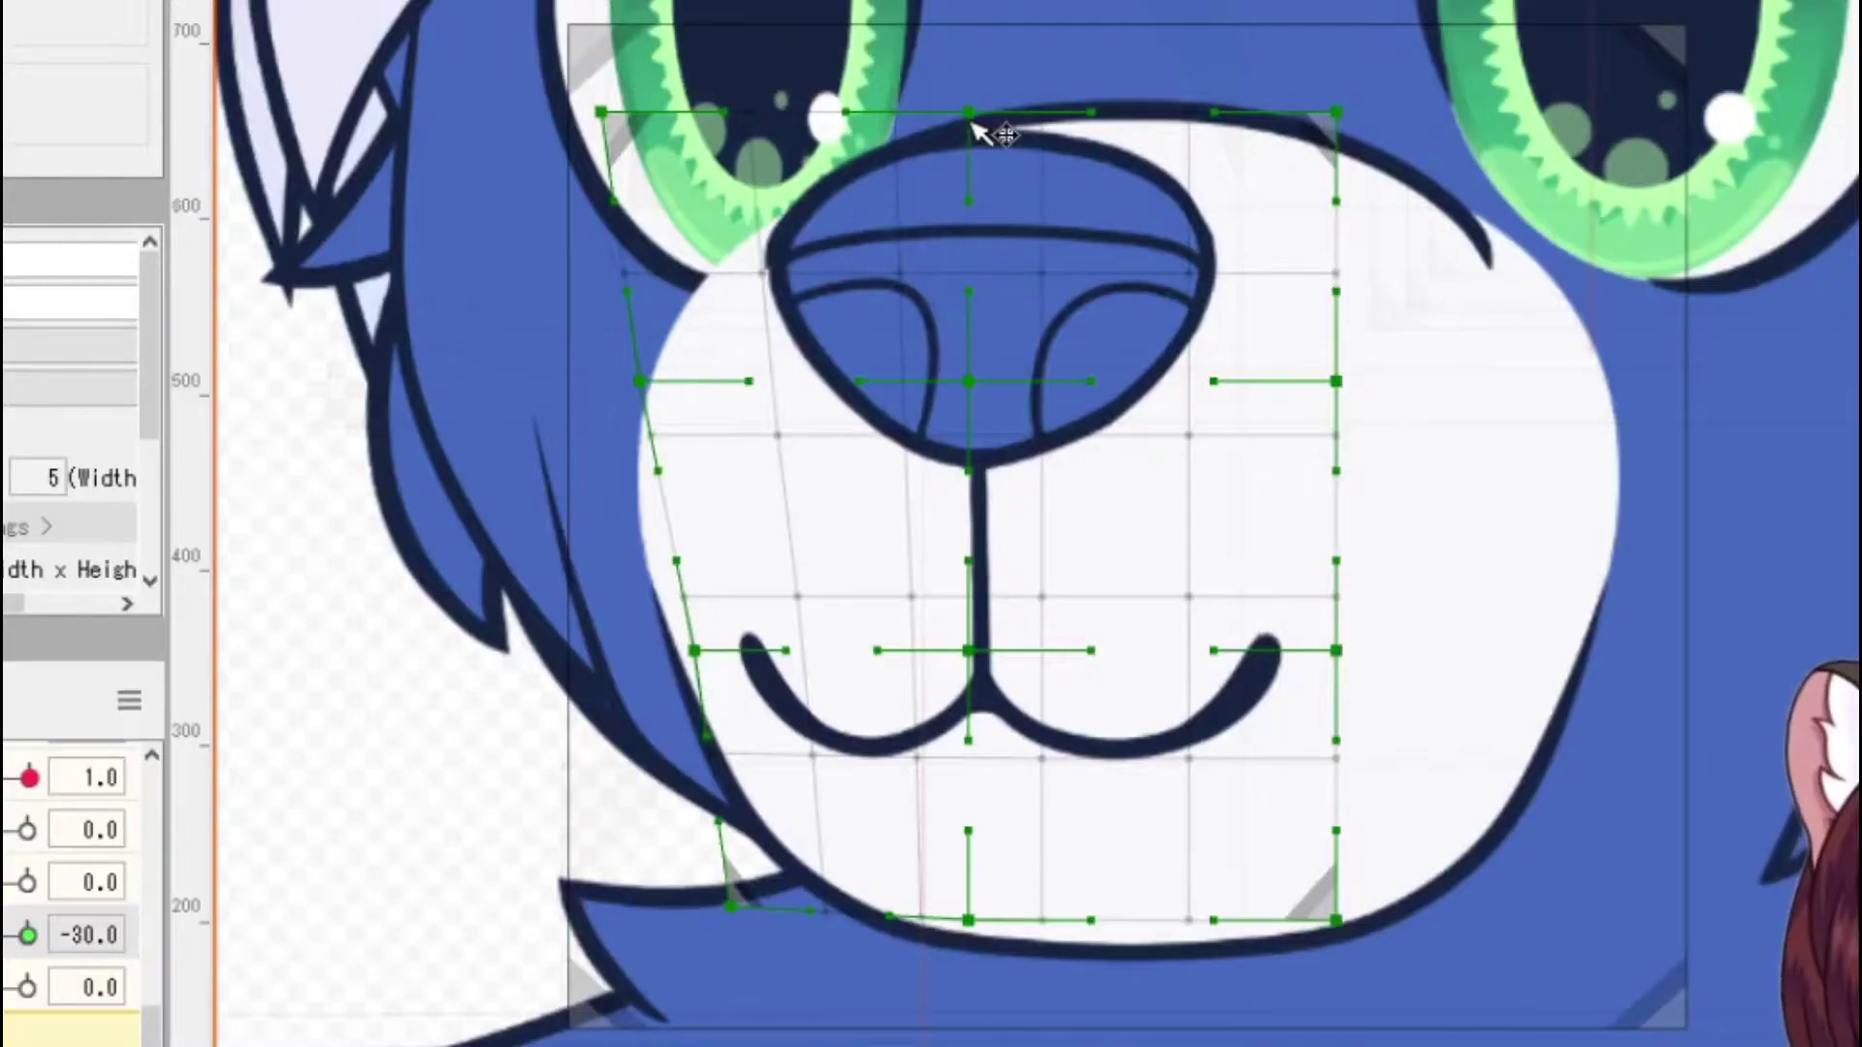
{"action": "left_click_drag", "start_coordinate": [971, 124], "coordinate": [939, 126]}
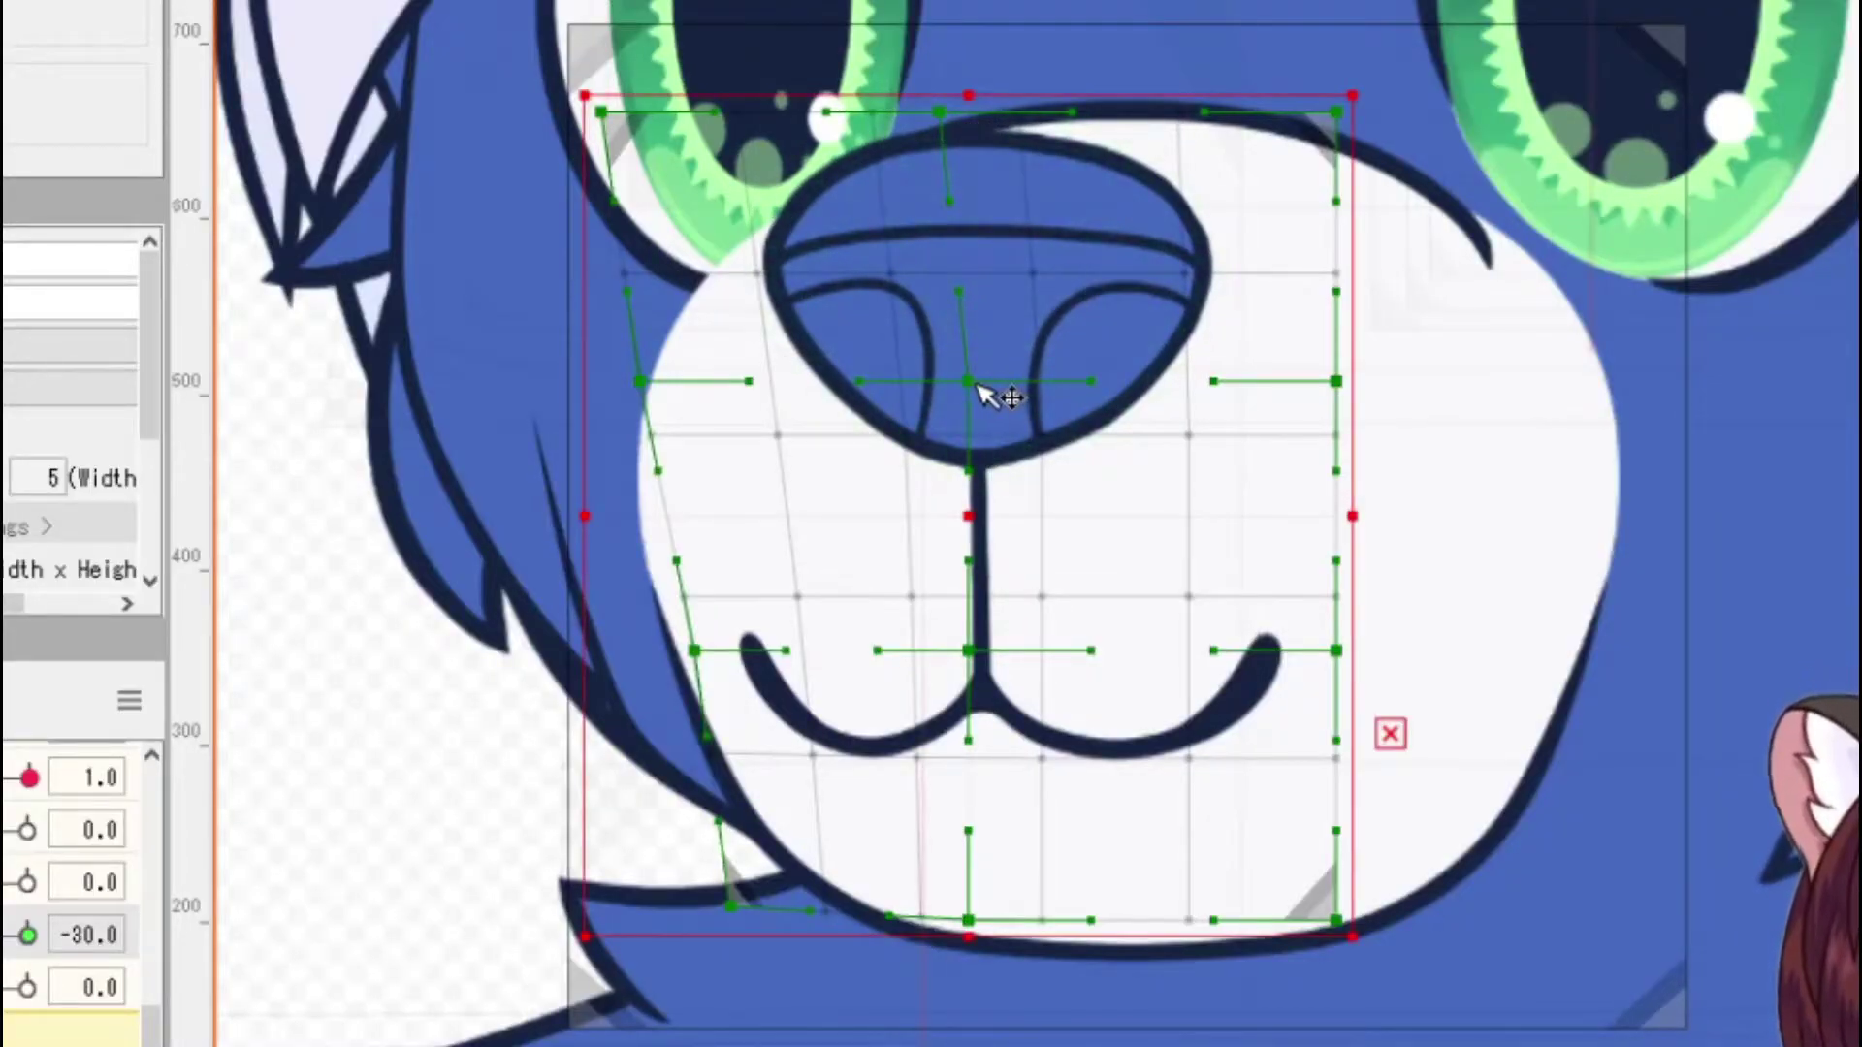
{"action": "left_click_drag", "start_coordinate": [976, 385], "coordinate": [928, 385]}
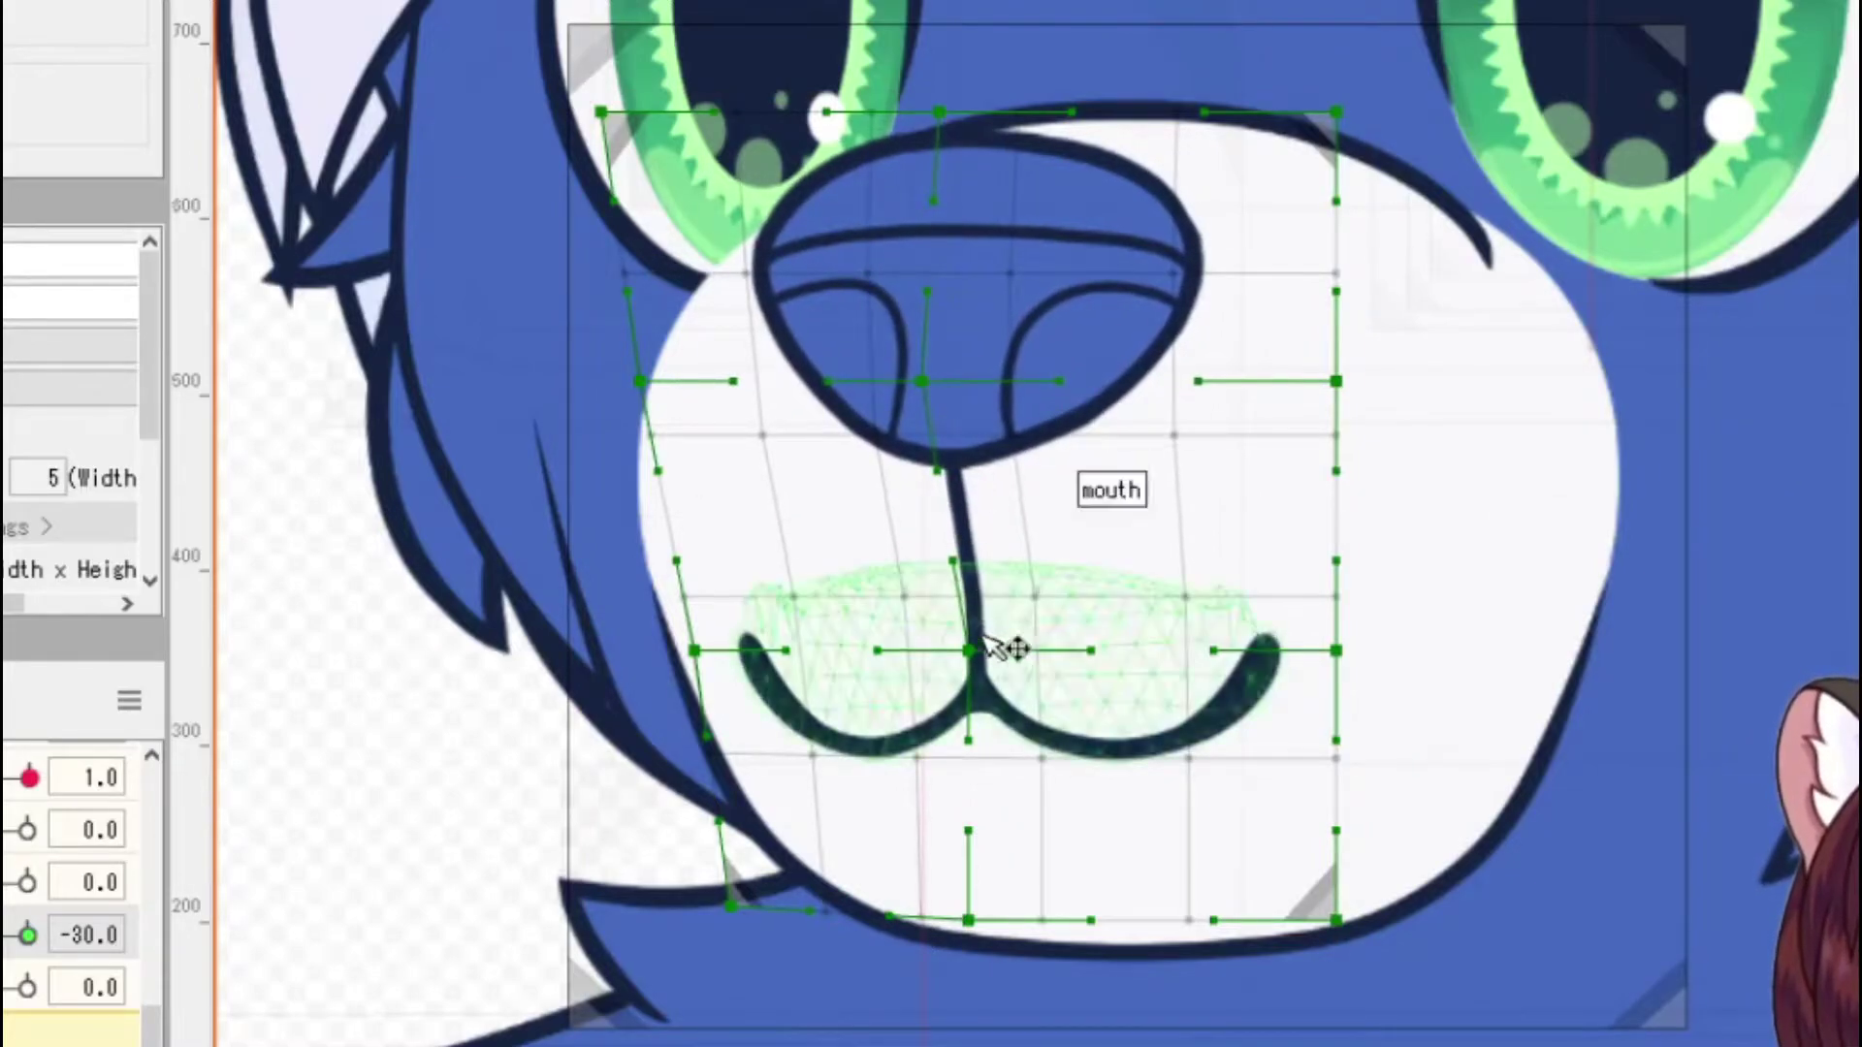
{"action": "left_click_drag", "start_coordinate": [972, 649], "coordinate": [924, 650]}
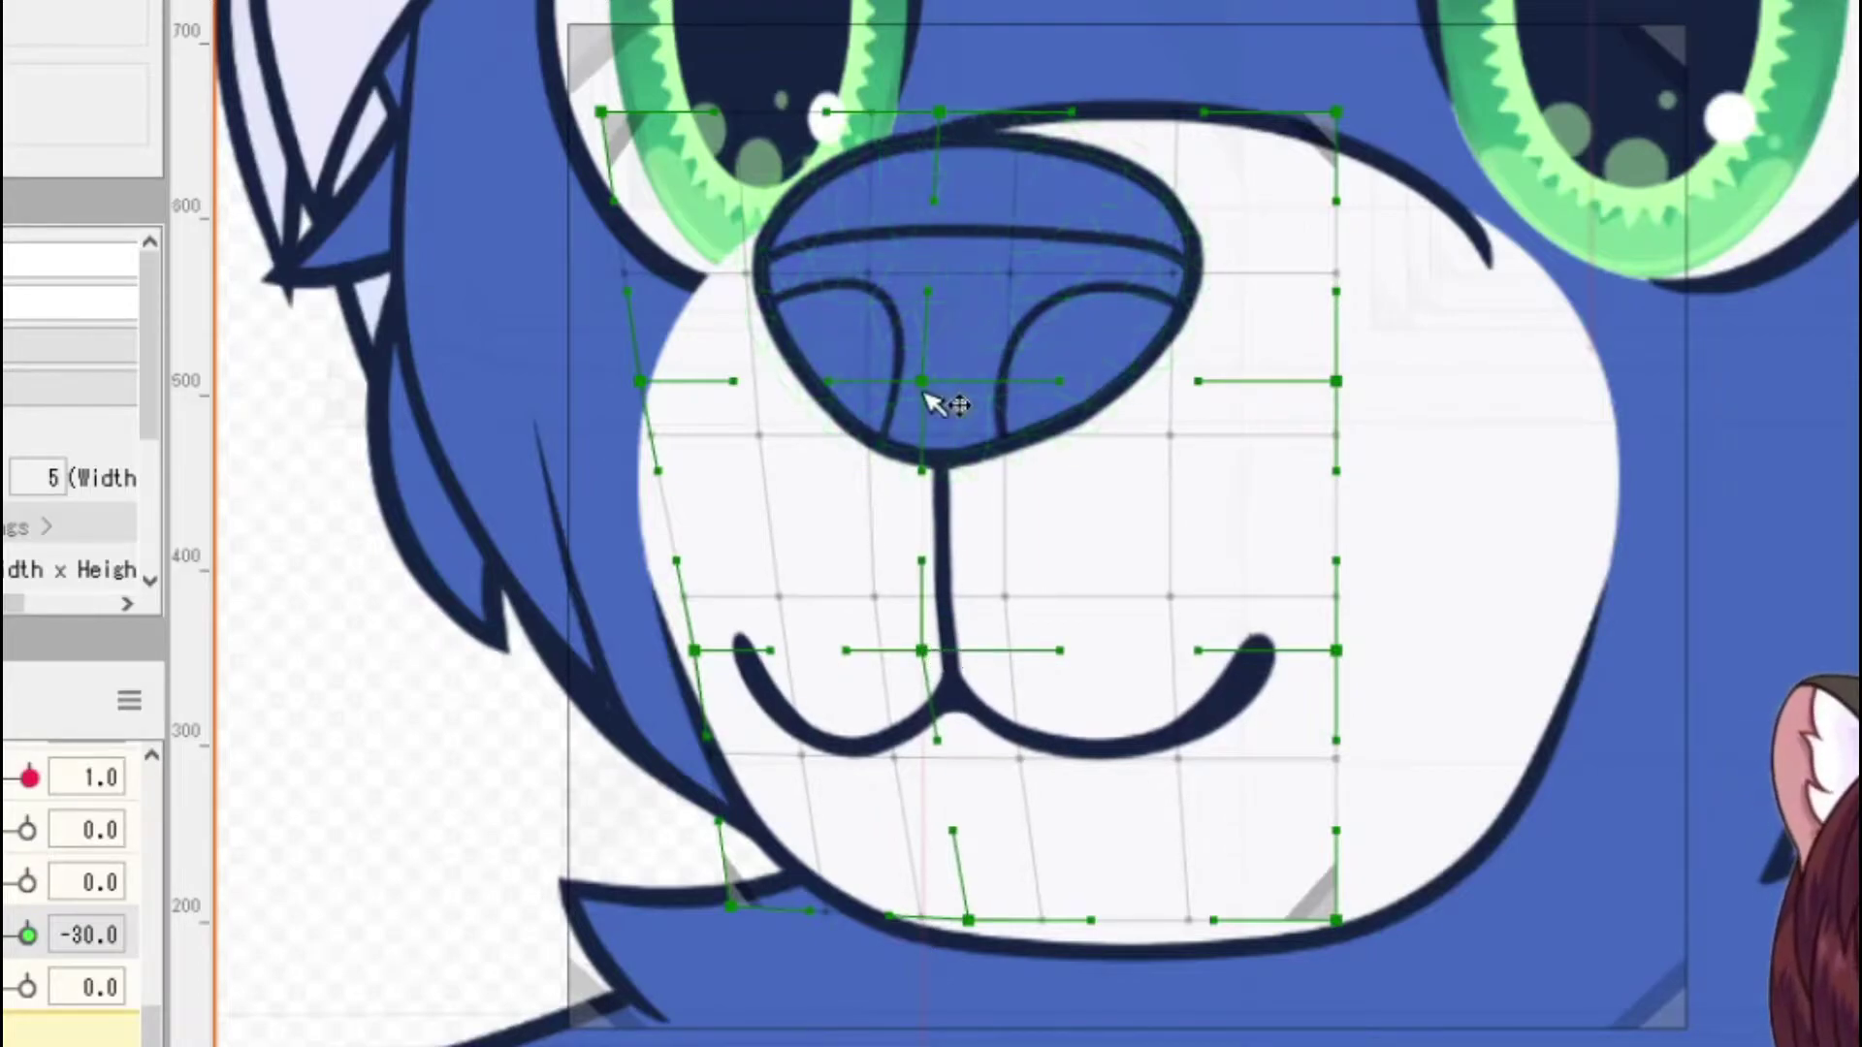
Step: Fine-tune the top, nose and mouth-curve centre points slightly further left
{"action": "left_click_drag", "start_coordinate": [931, 388], "coordinate": [914, 387]}
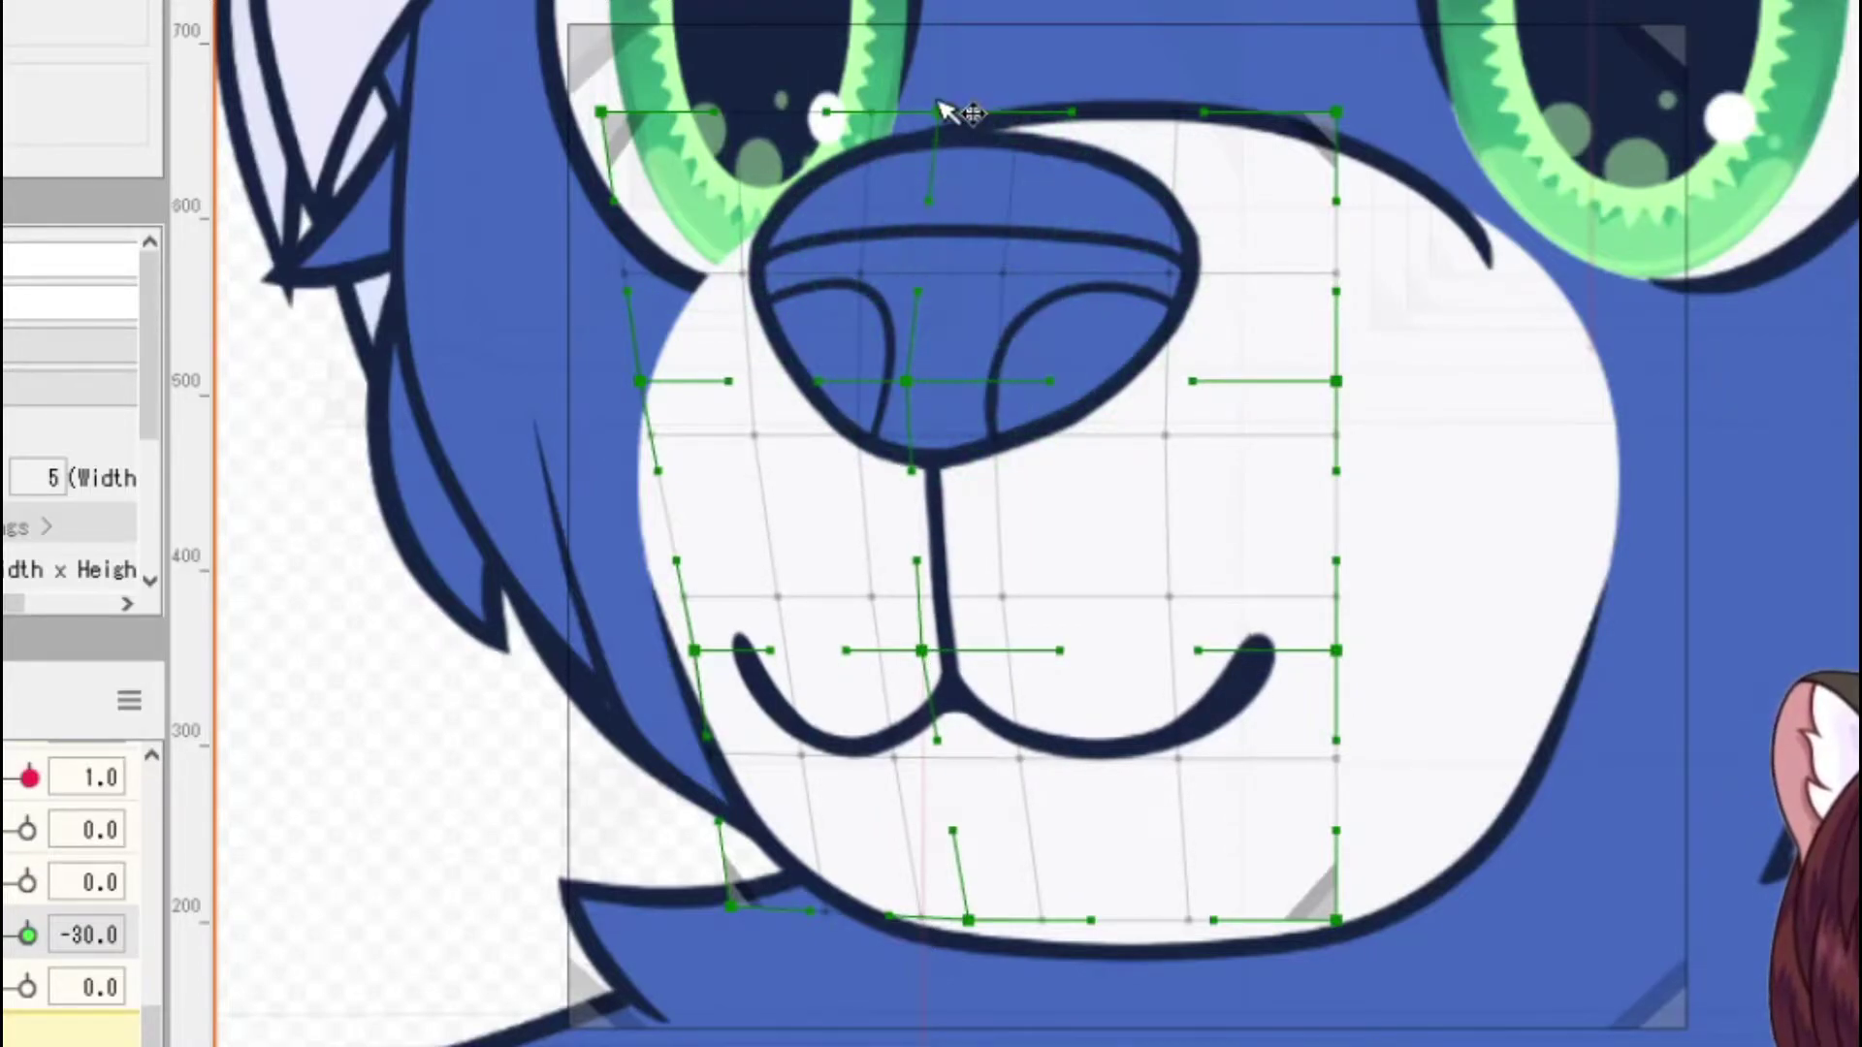
{"action": "left_click_drag", "start_coordinate": [947, 112], "coordinate": [916, 112]}
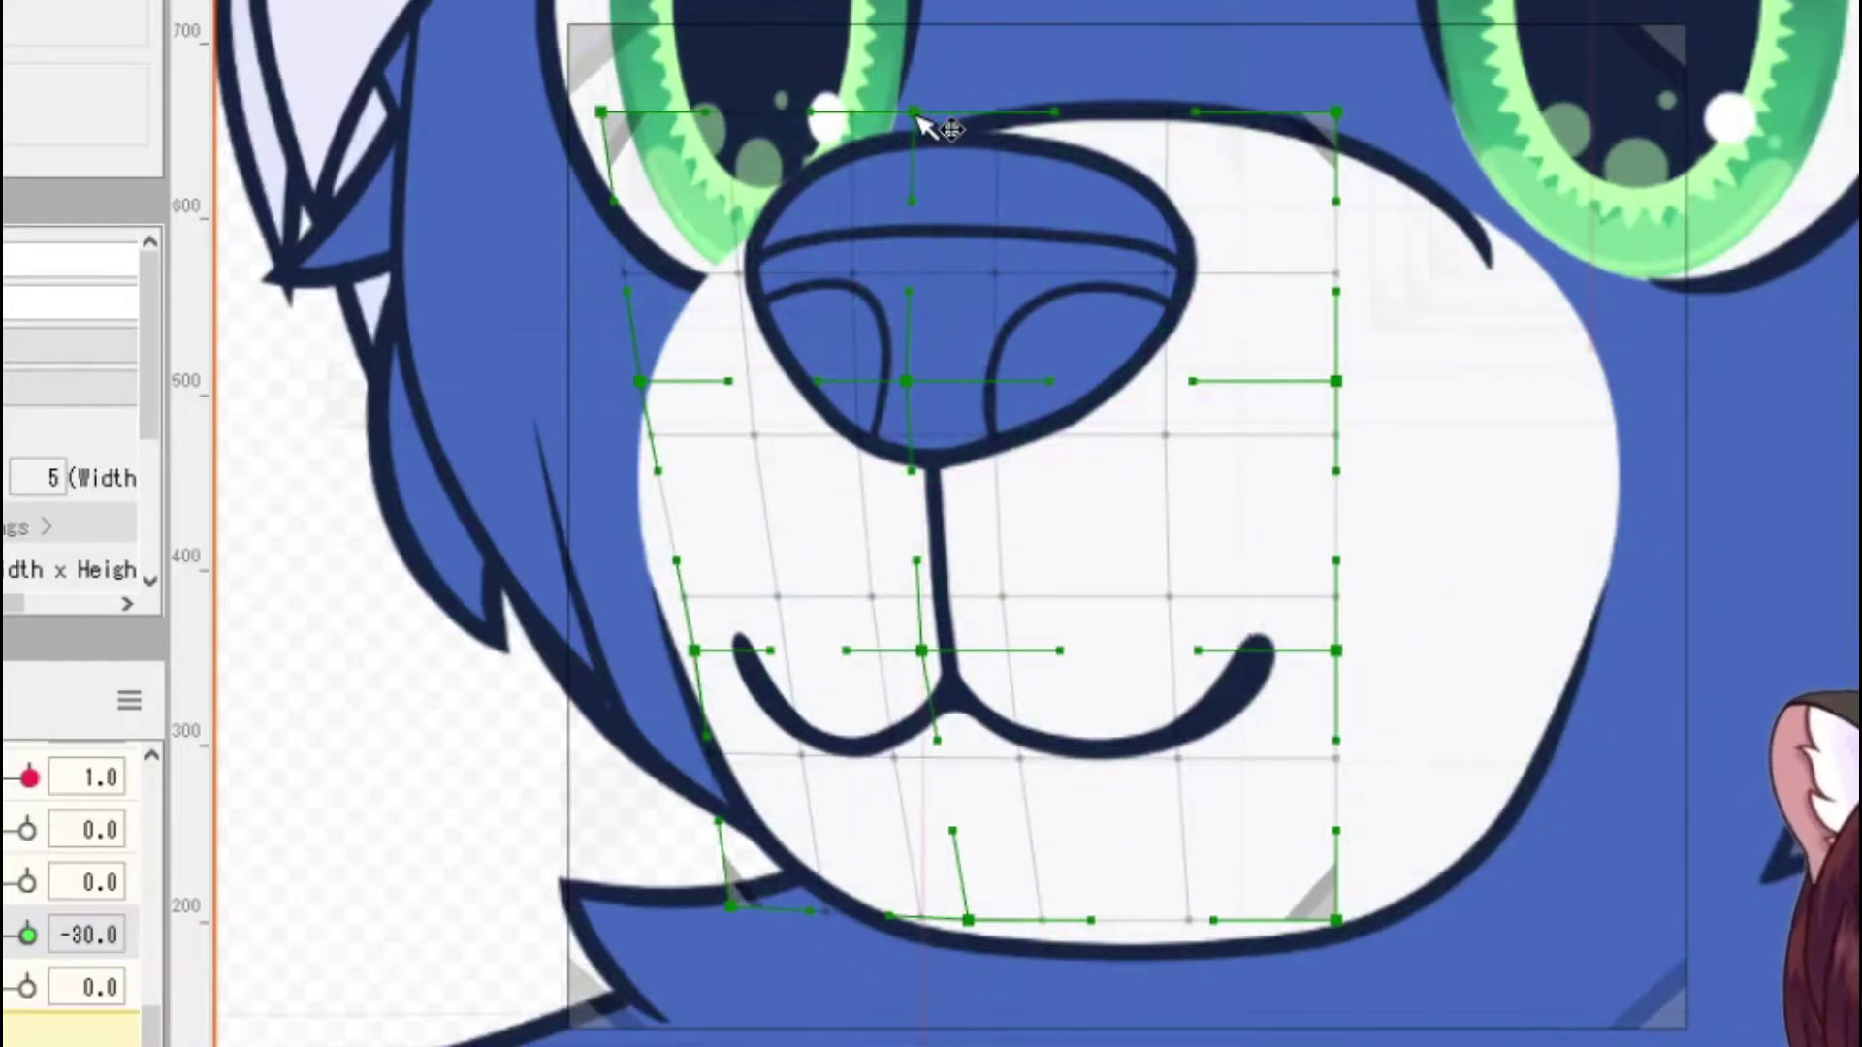
{"action": "left_click_drag", "start_coordinate": [916, 114], "coordinate": [909, 115]}
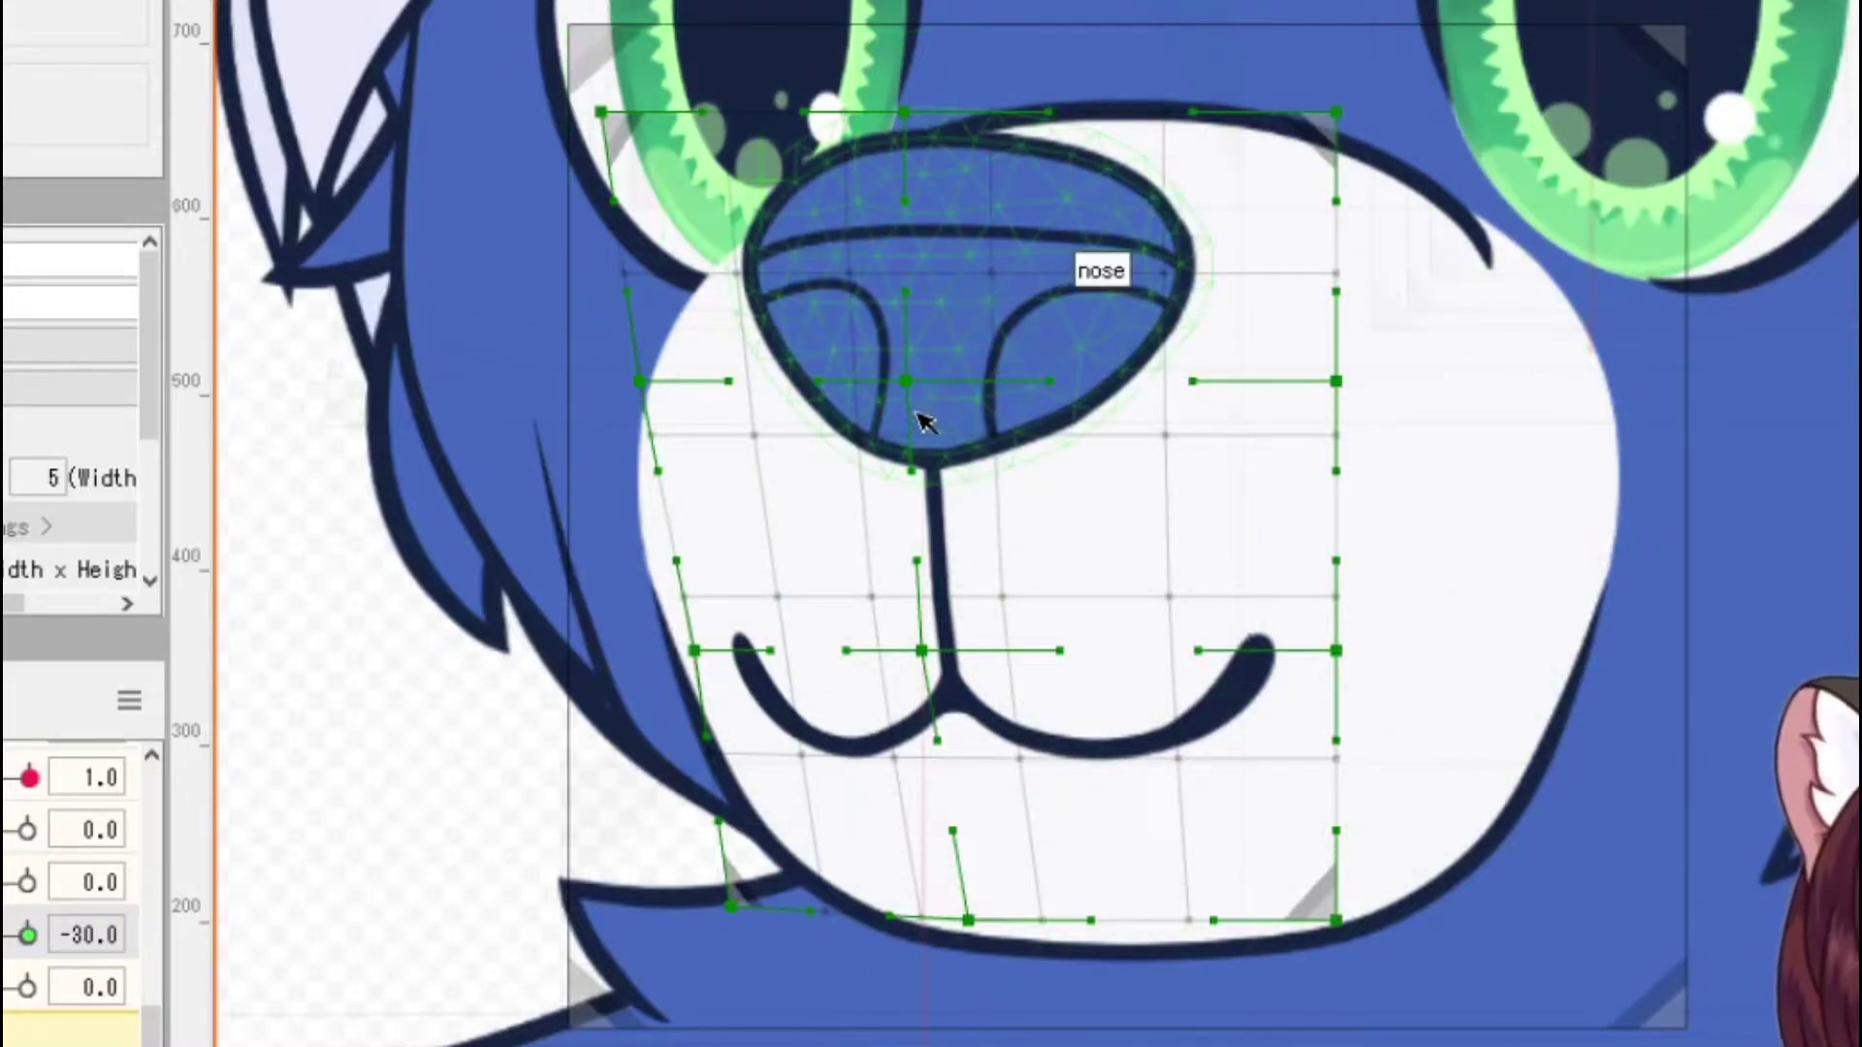
{"action": "left_click_drag", "start_coordinate": [906, 380], "coordinate": [892, 380]}
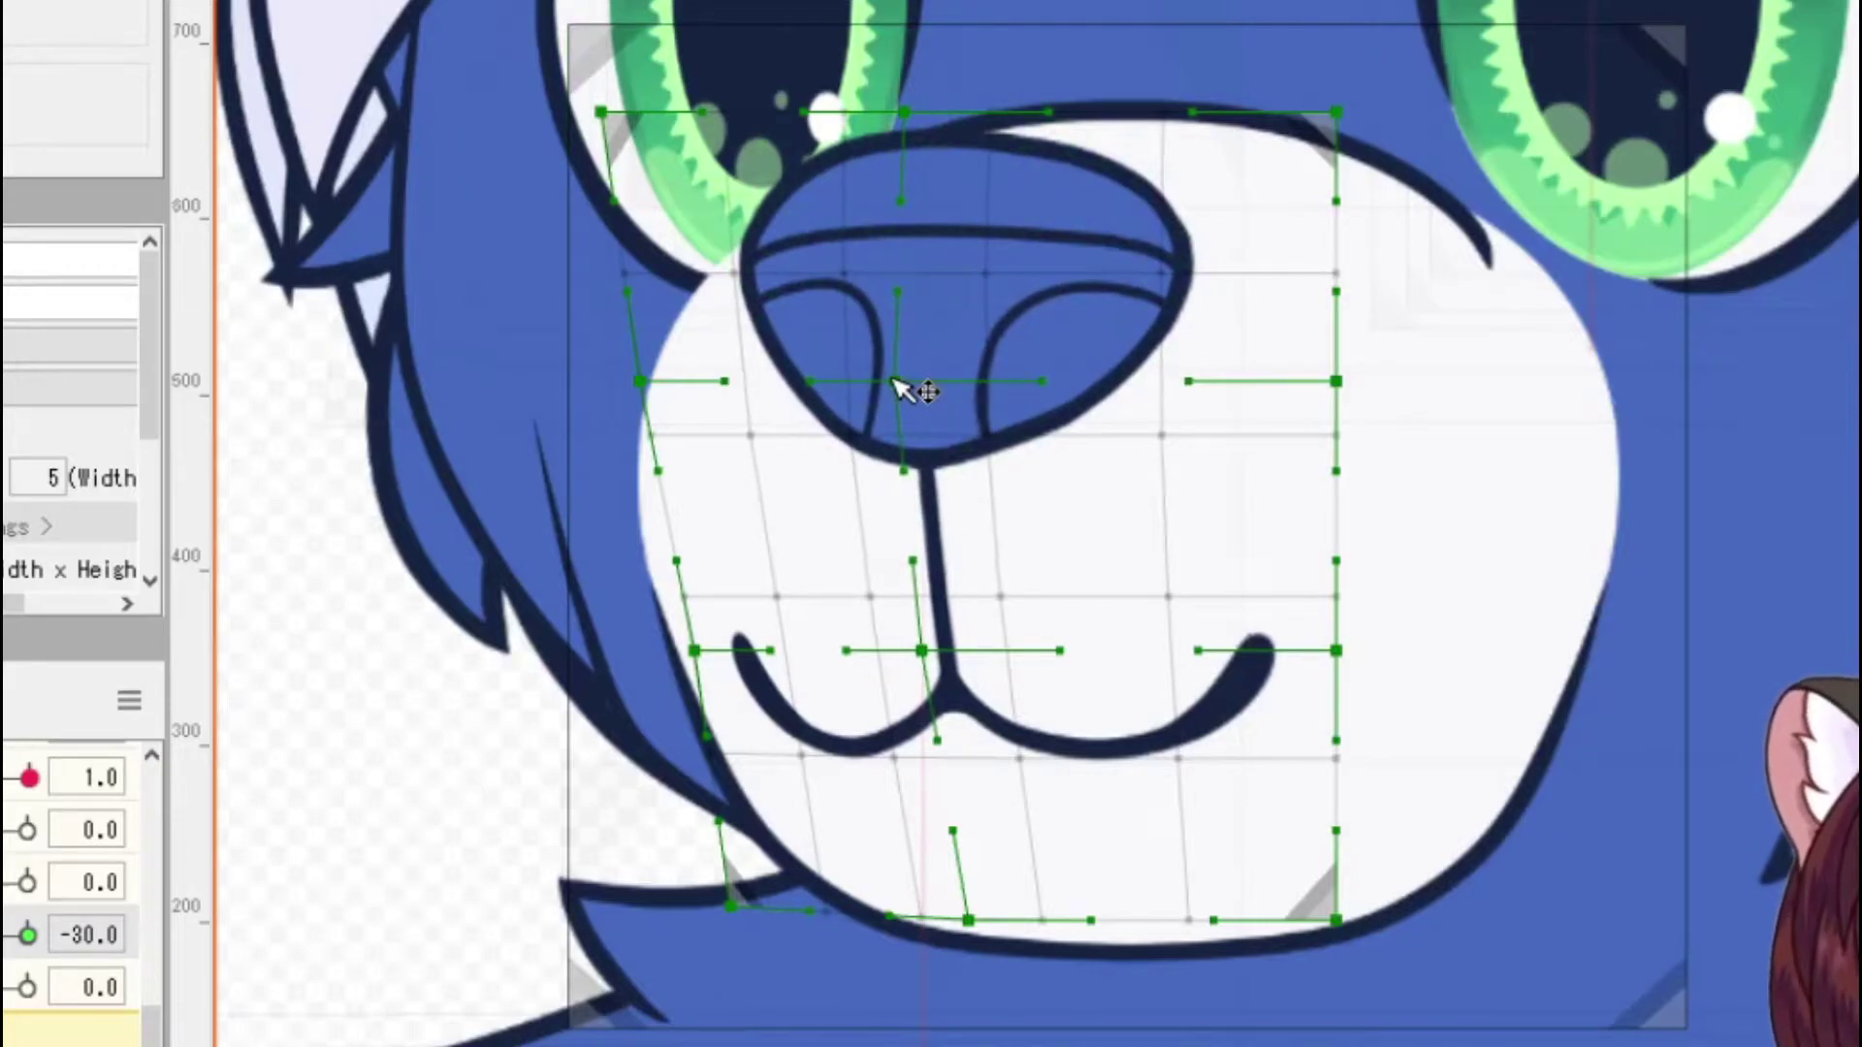
{"action": "left_click_drag", "start_coordinate": [920, 649], "coordinate": [922, 662]}
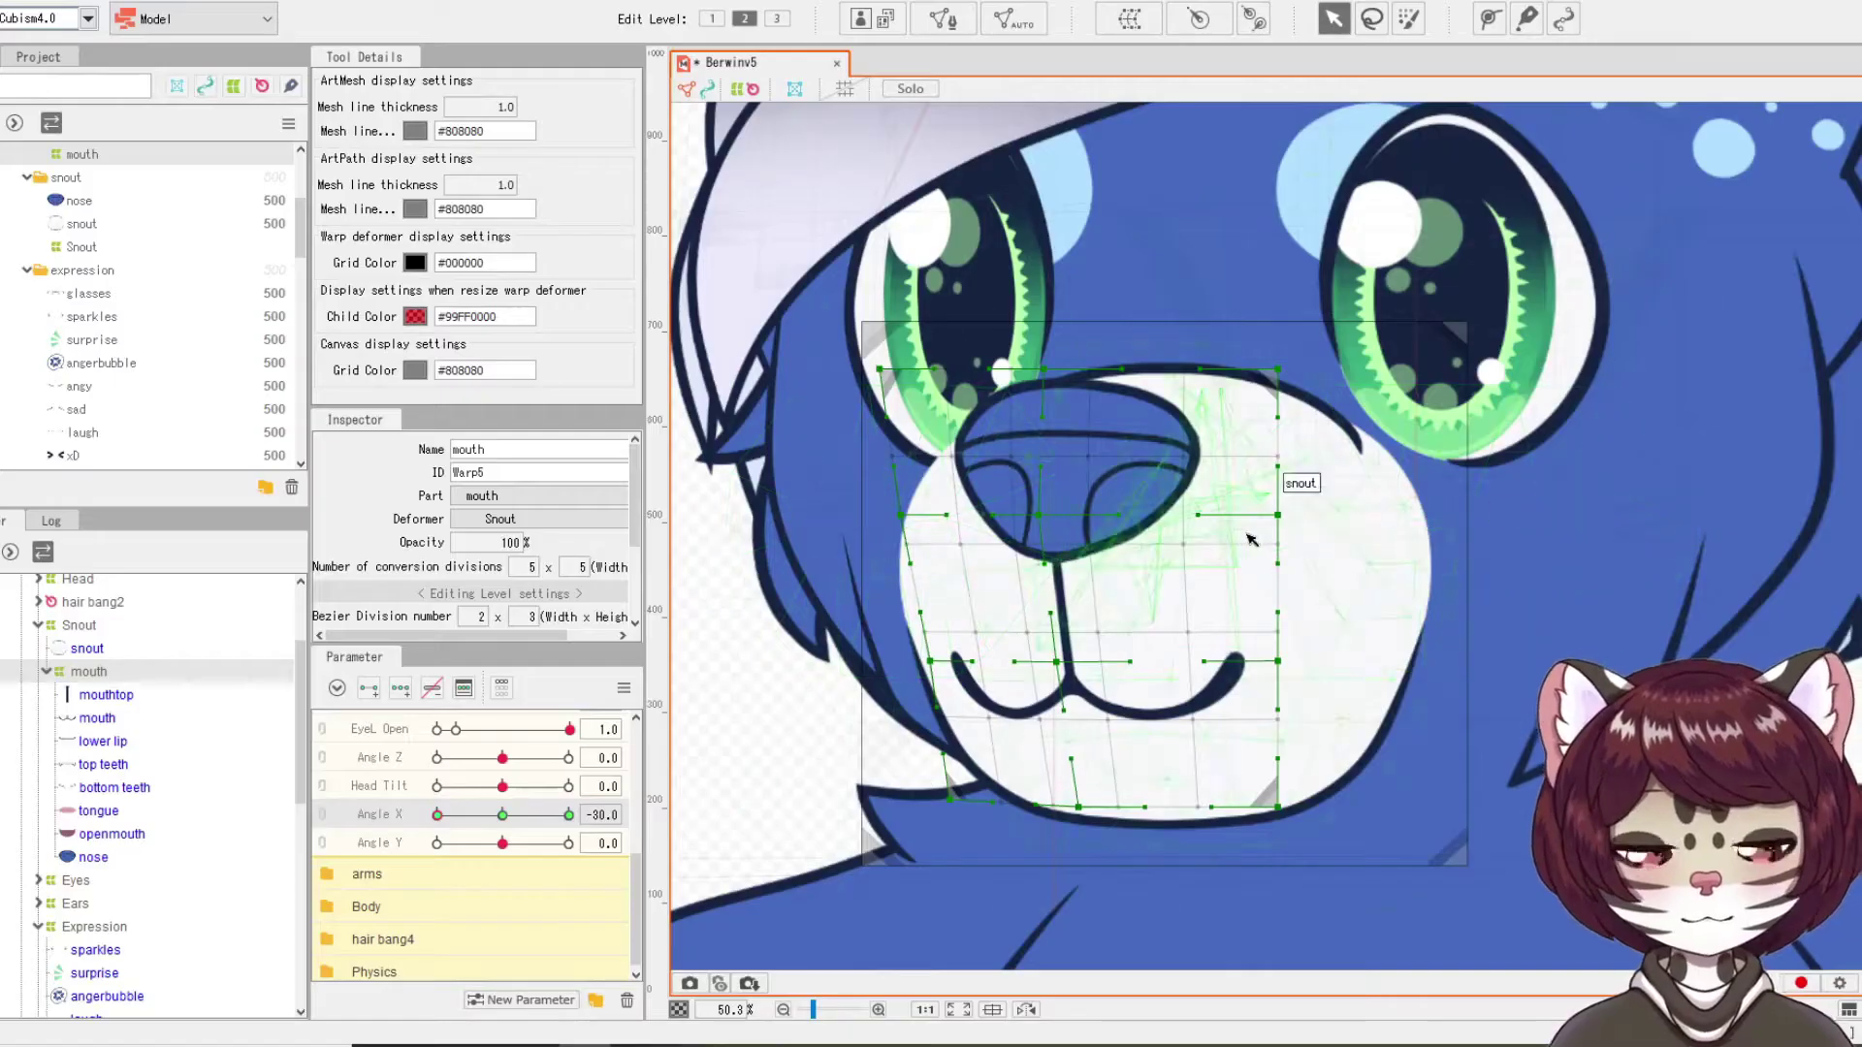
{"action": "scroll", "coordinate": [1302, 413], "scroll_direction": "down", "scroll_amount": 5}
Step: Deselect the mouth warp and drag Angle X toward front to preview the head turn
{"action": "left_click", "coordinate": [832, 384]}
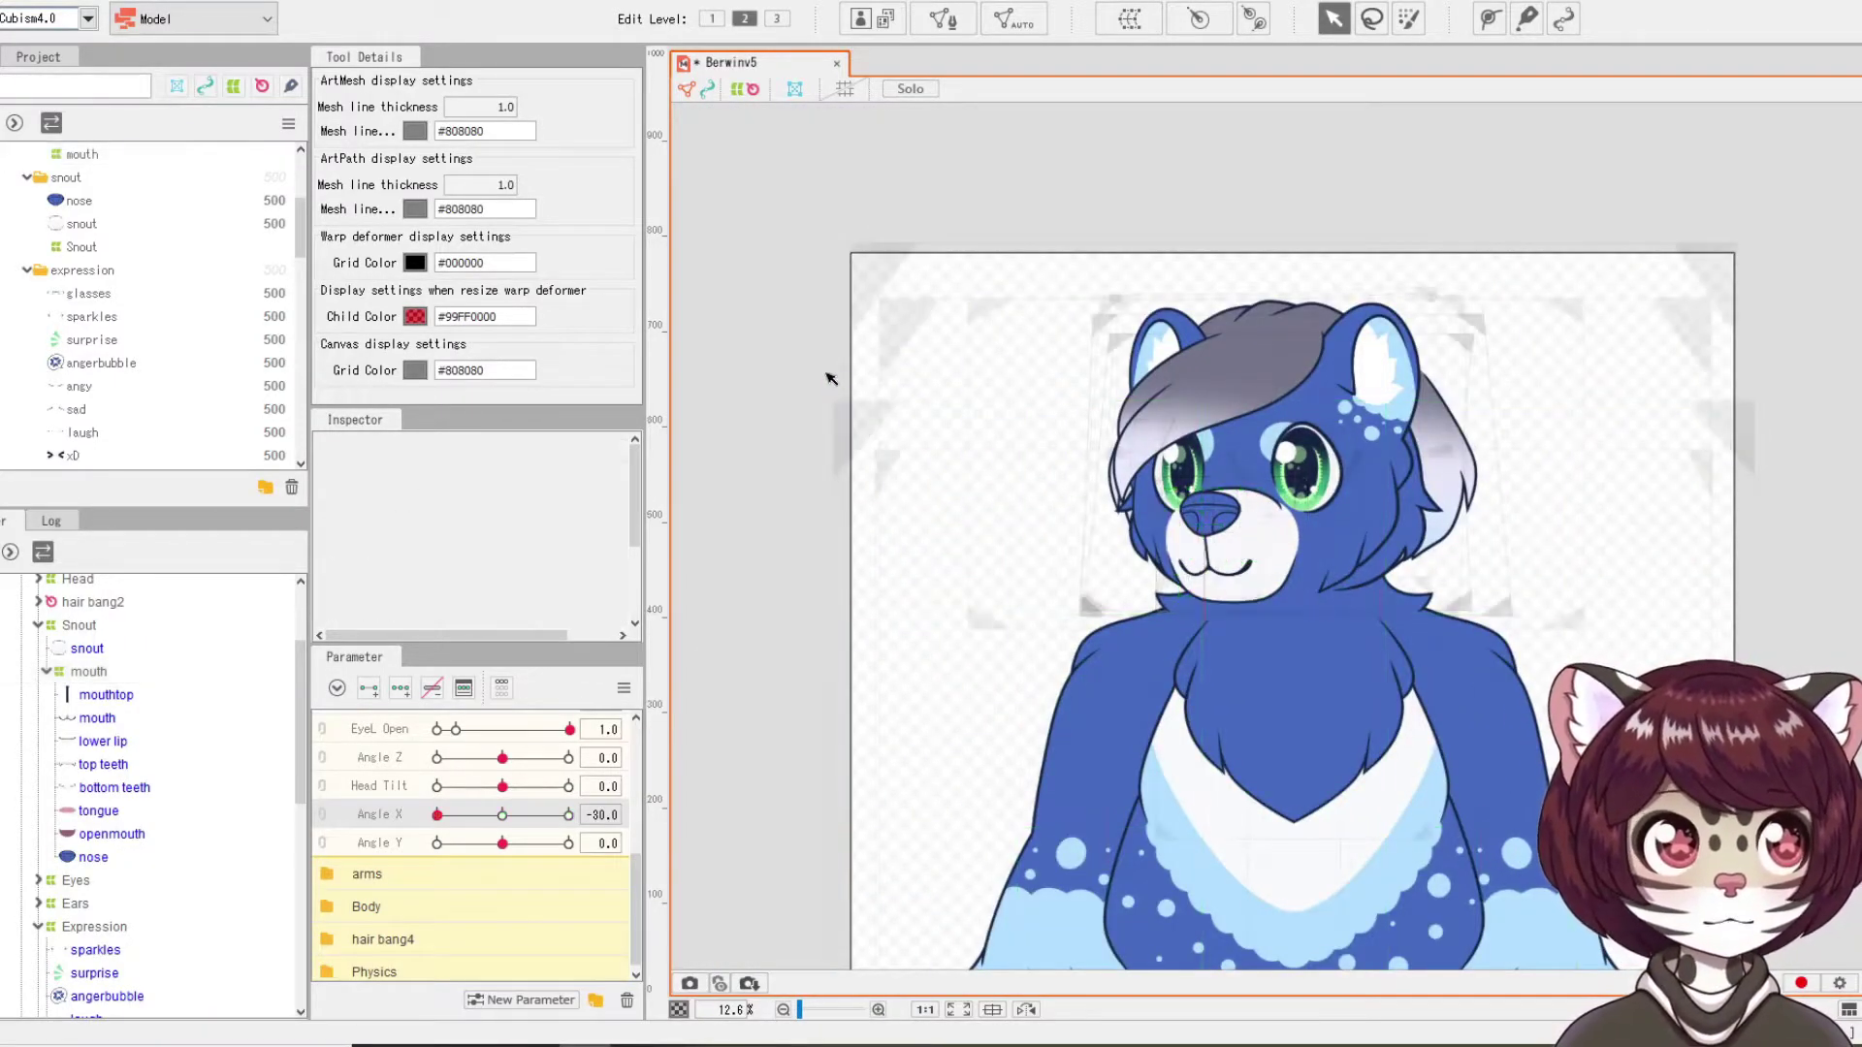
{"action": "scroll", "coordinate": [1439, 209], "scroll_direction": "down", "scroll_amount": 2}
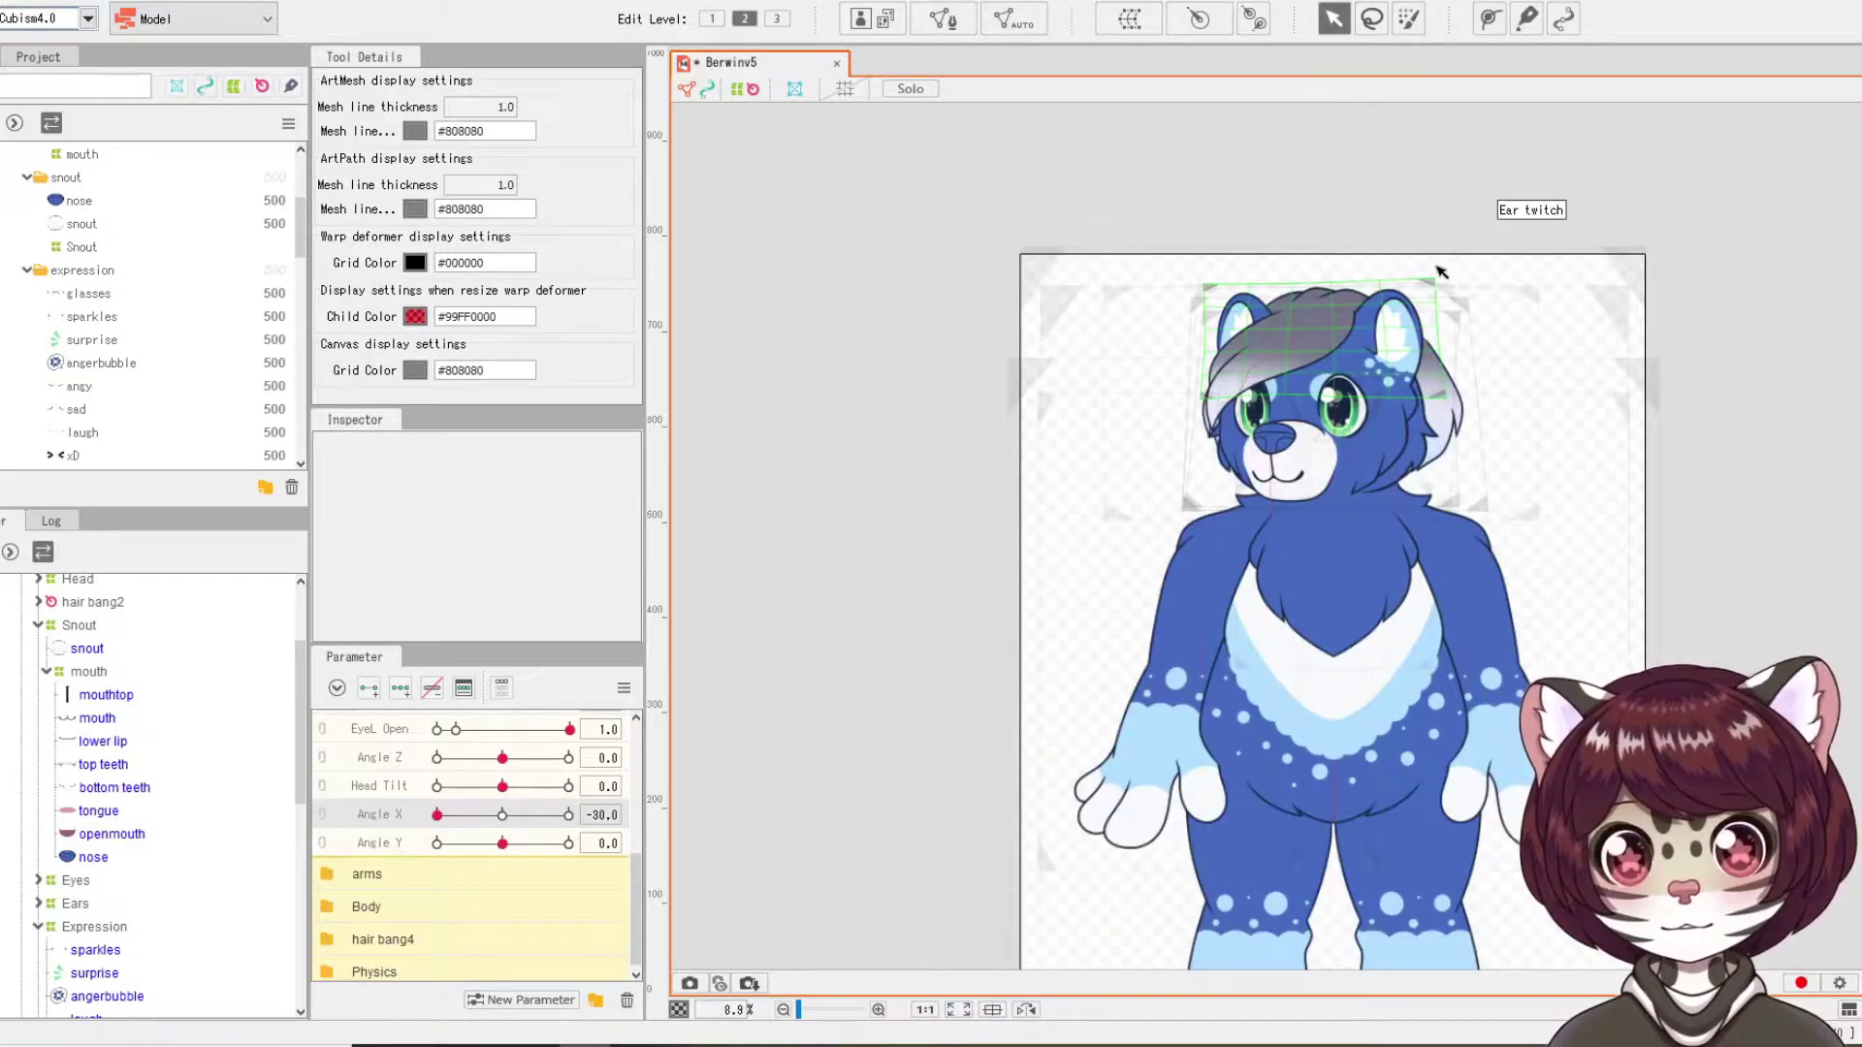
{"action": "scroll", "coordinate": [1447, 401], "scroll_direction": "up", "scroll_amount": 2}
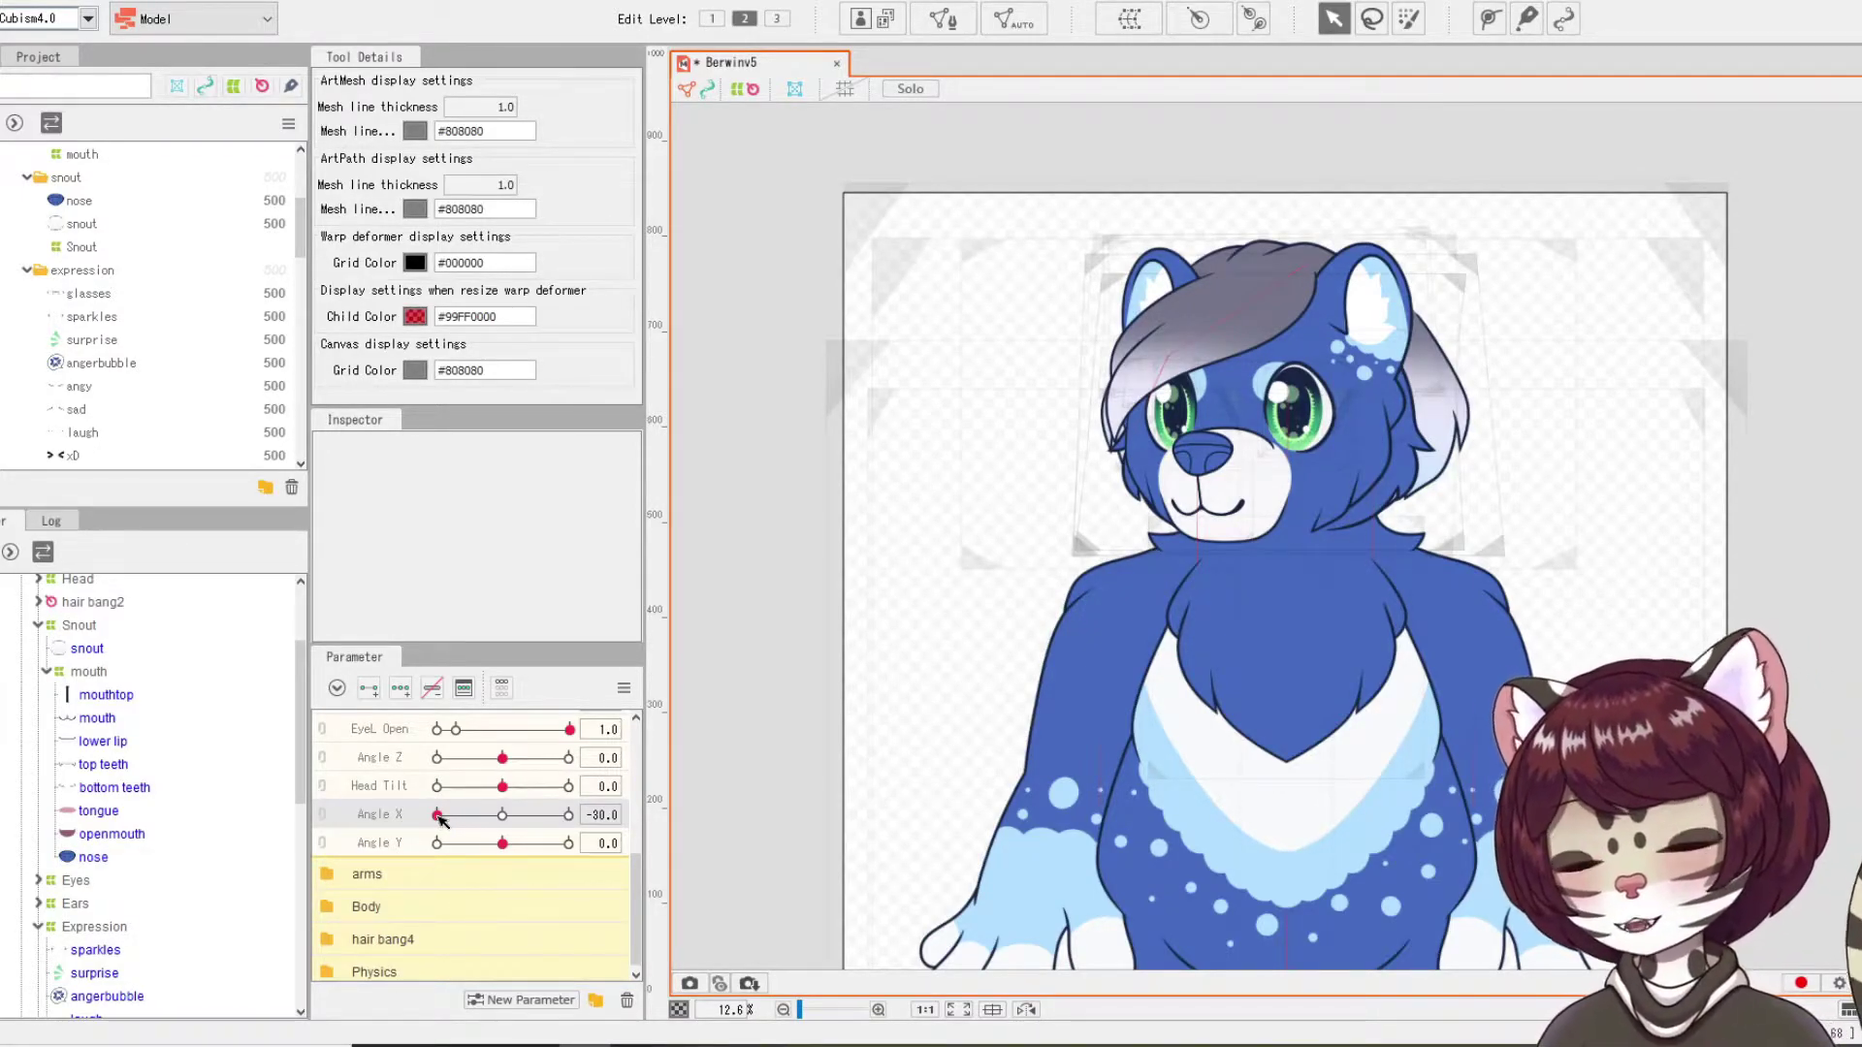
{"action": "mouse_move", "coordinate": [439, 819]}
{"action": "left_mouse_down"}
{"action": "mouse_move", "coordinate": [499, 827]}
{"action": "mouse_move", "coordinate": [435, 824]}
{"action": "left_mouse_up"}
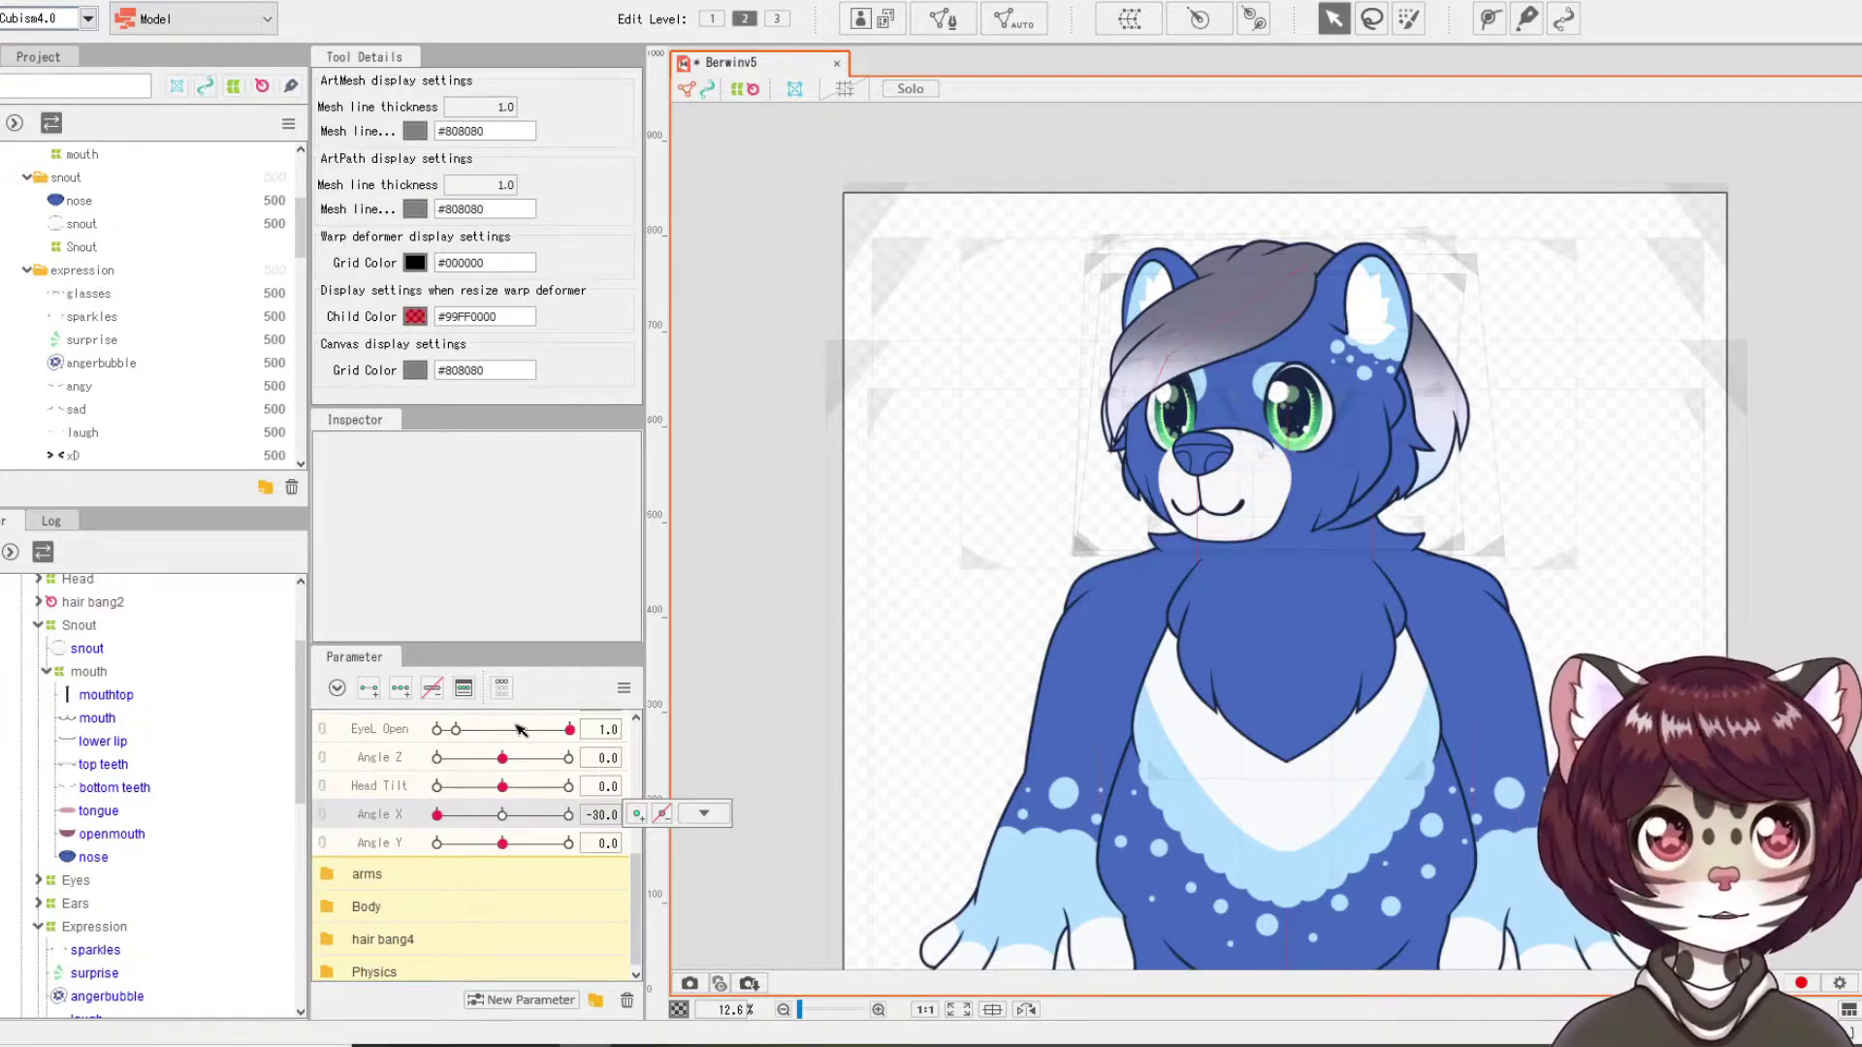
Step: Turn on Modeling onion skins with 2 skins between keys in the Onion skin settings
{"action": "left_click", "coordinate": [32, 3]}
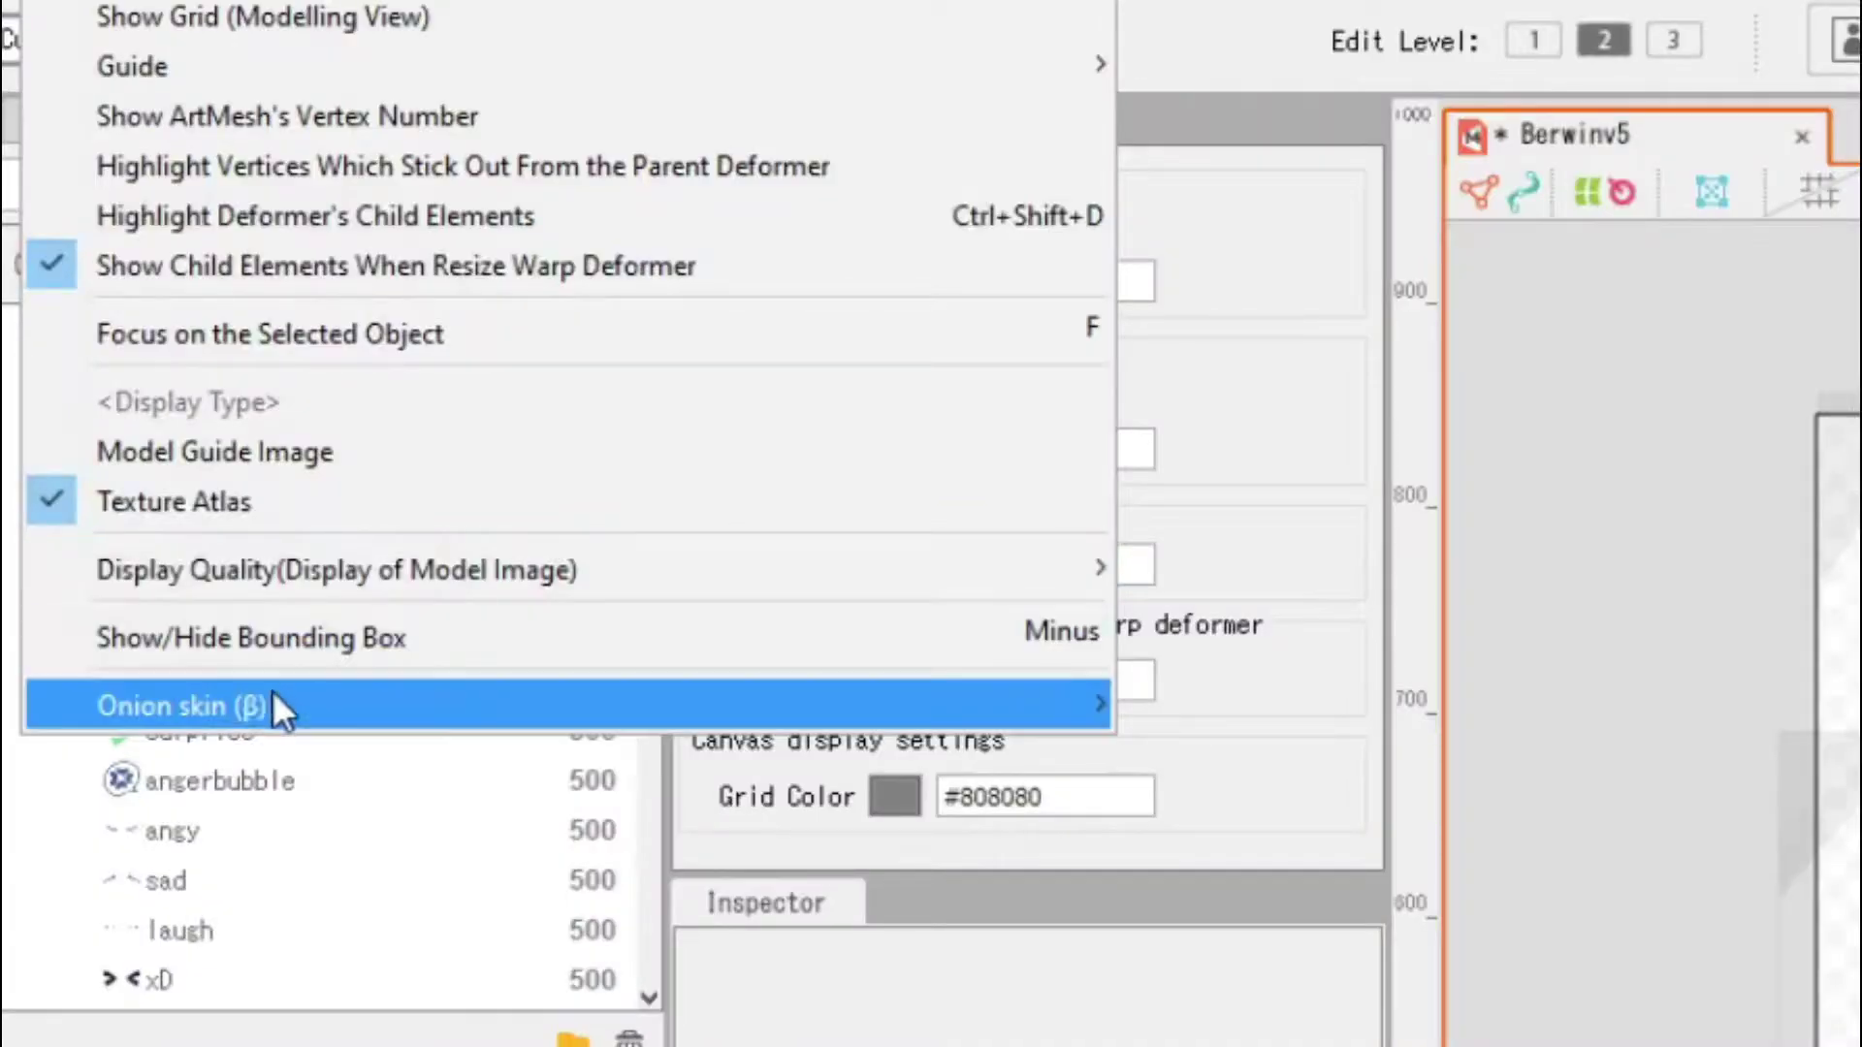
{"action": "mouse_move", "coordinate": [86, 329]}
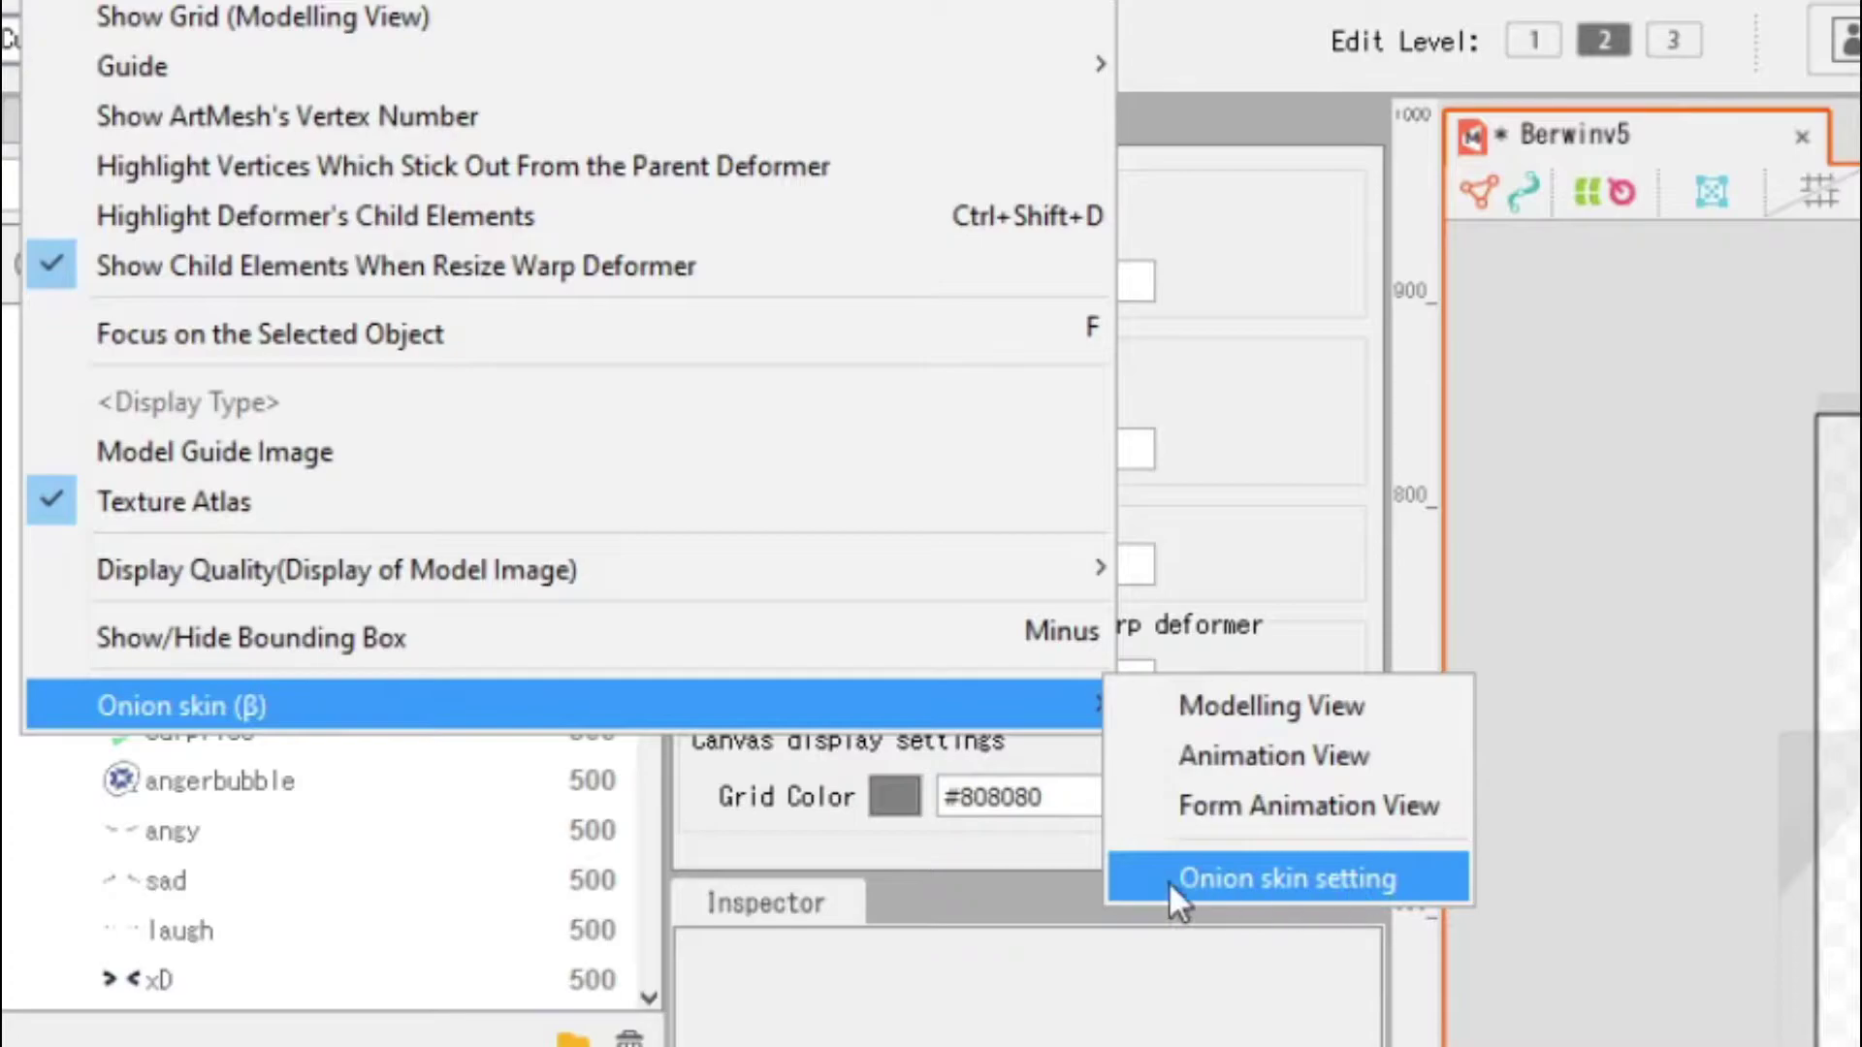
{"action": "left_click", "coordinate": [1391, 878]}
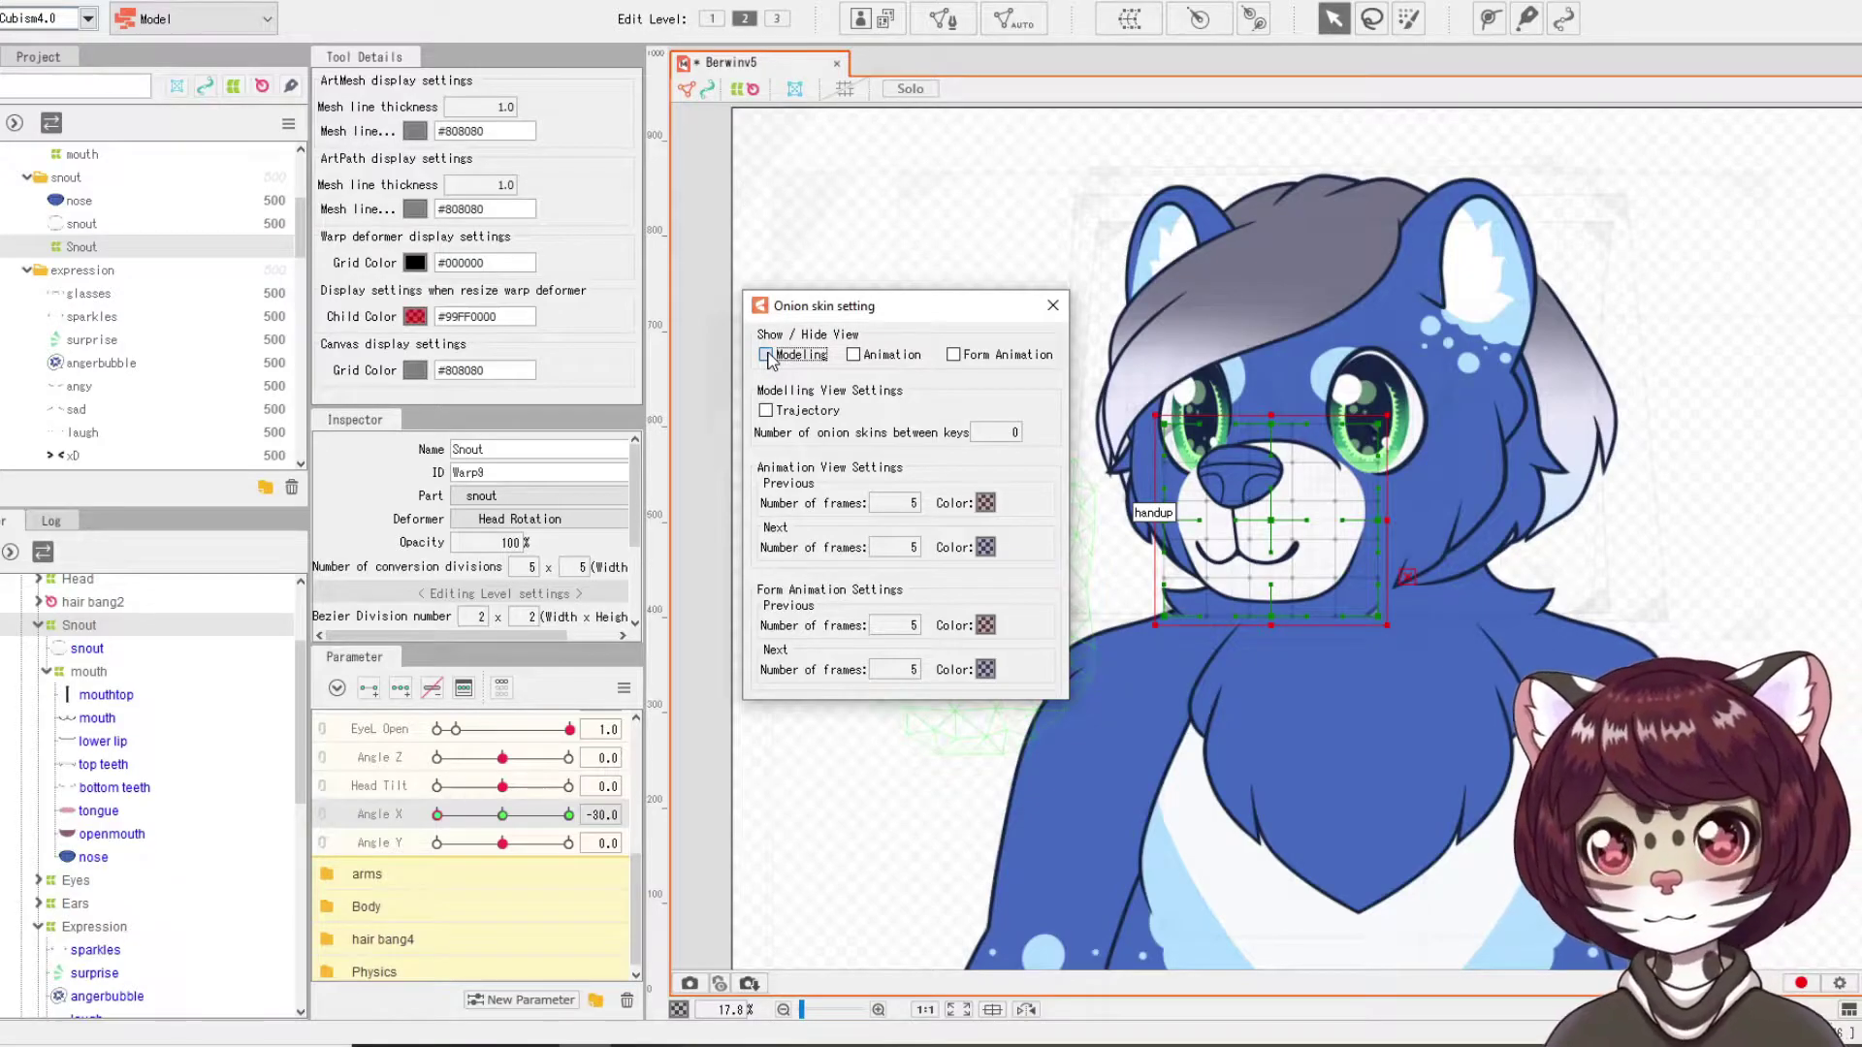
{"action": "left_click", "coordinate": [766, 354]}
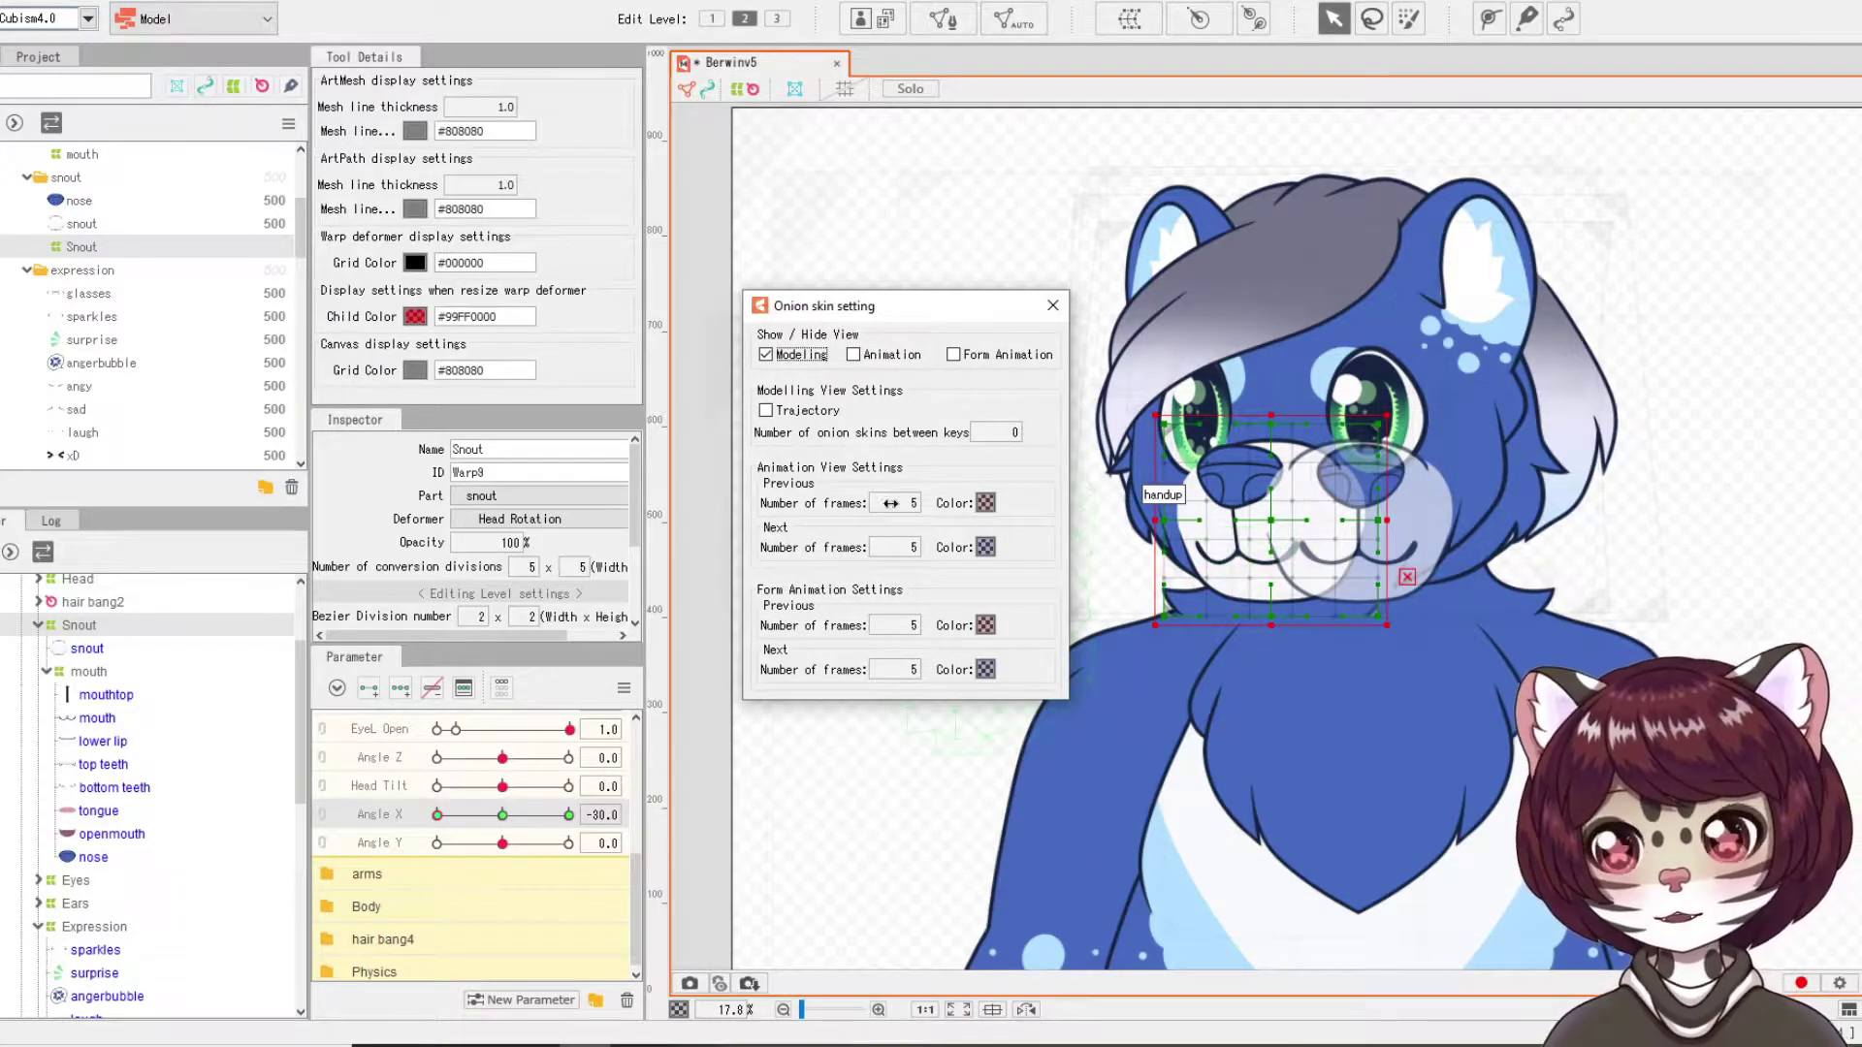
{"action": "left_click", "coordinate": [1009, 430]}
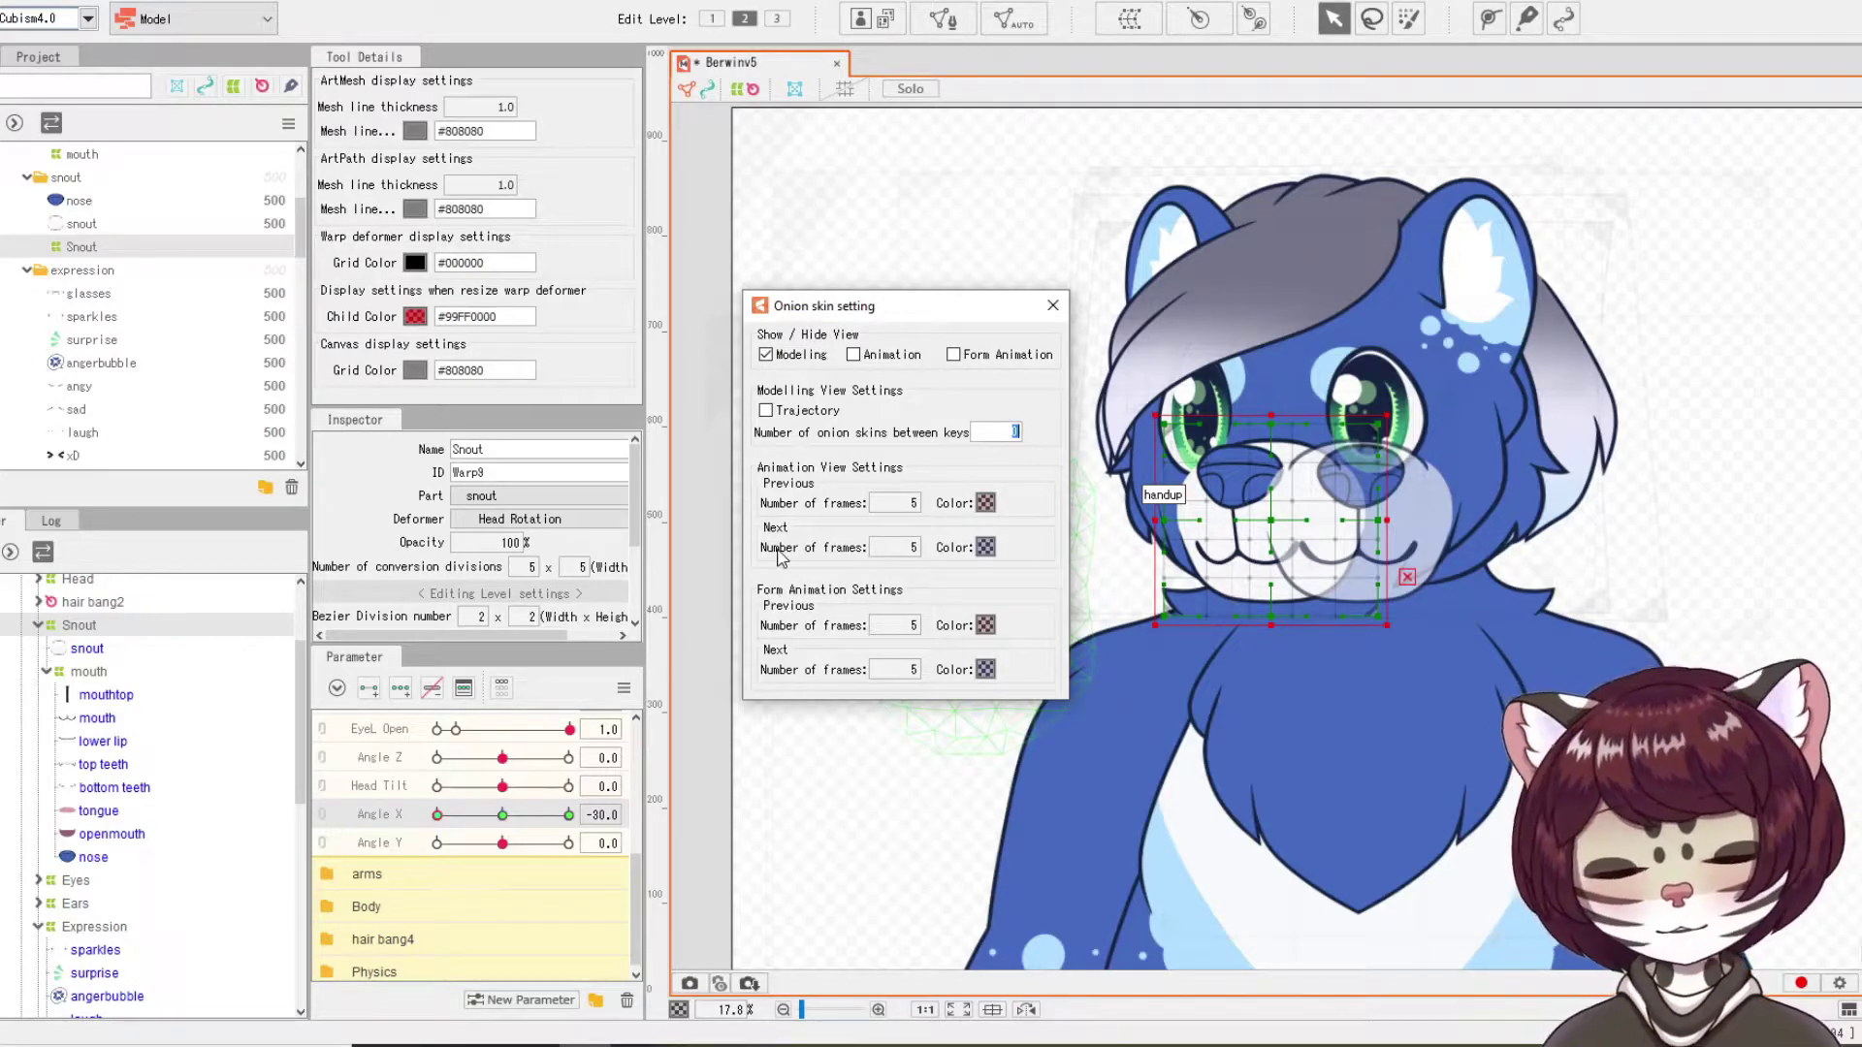
{"action": "key", "text": "Return"}
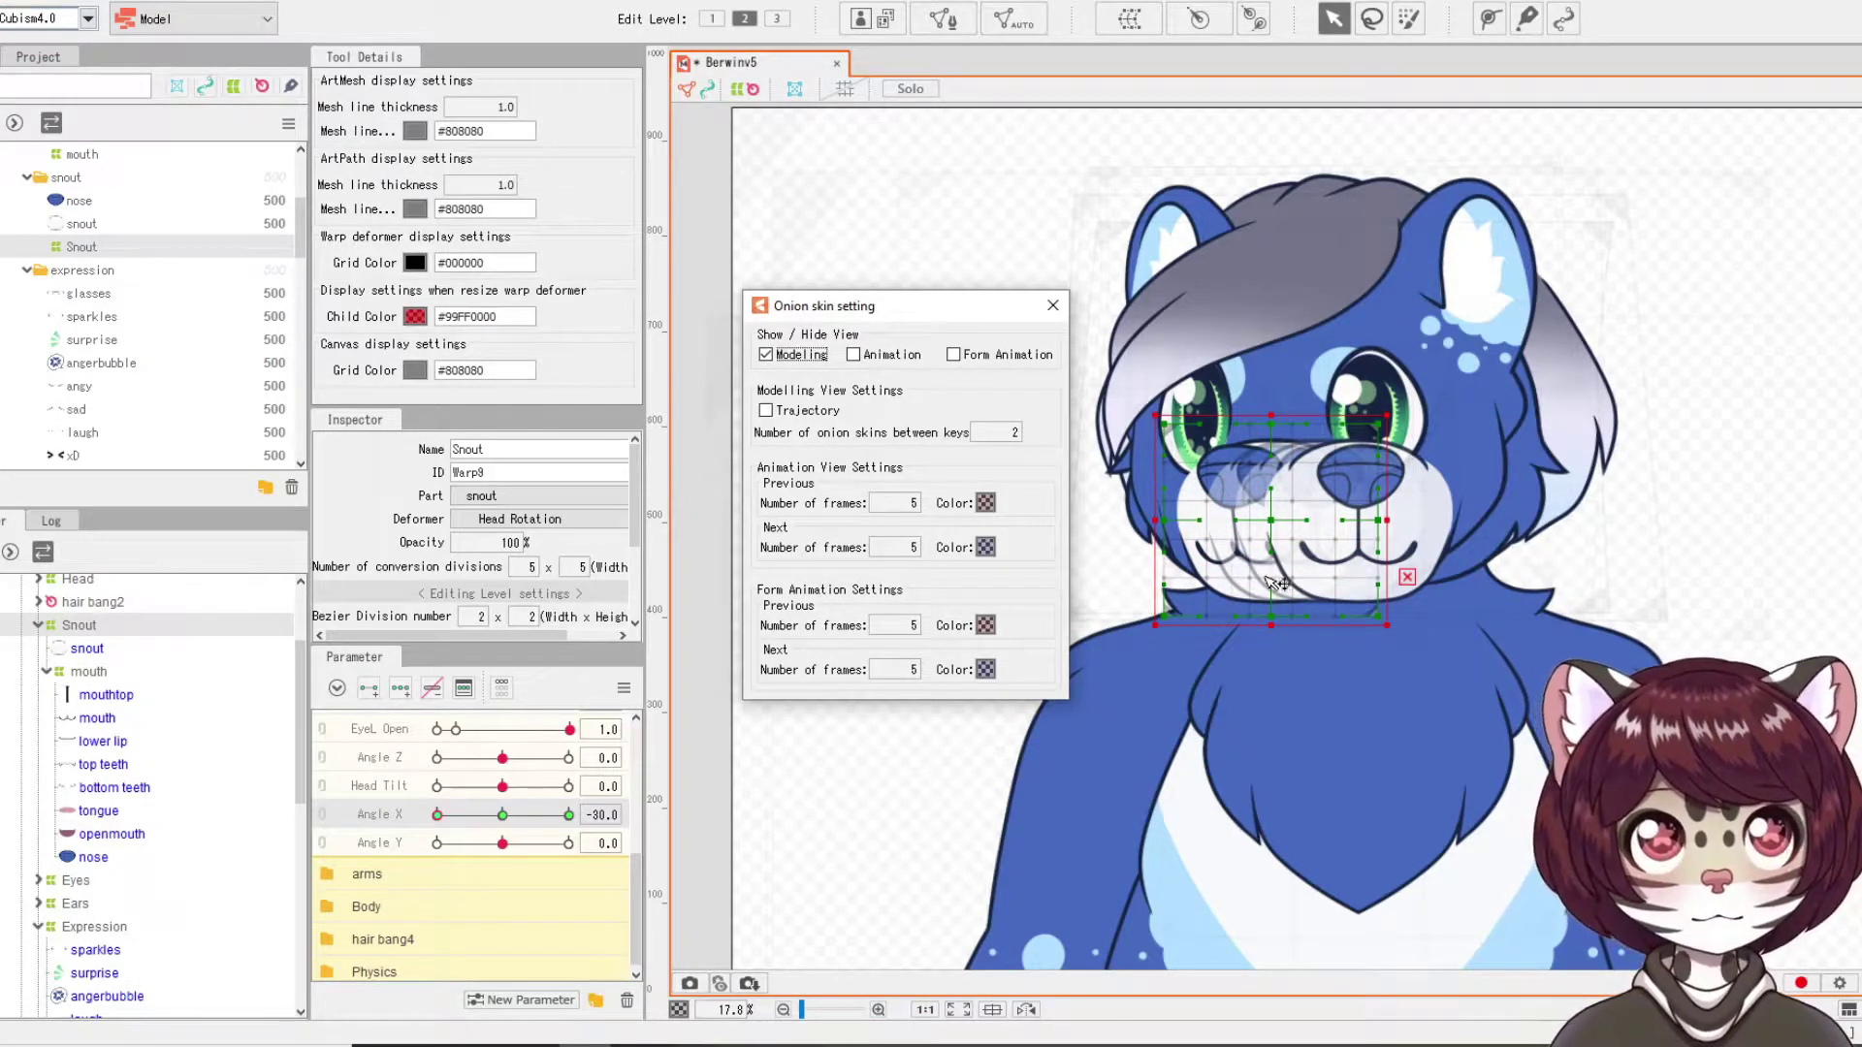
{"action": "key", "text": "Escape"}
{"action": "scroll", "coordinate": [1280, 582], "scroll_direction": "up", "scroll_amount": 2}
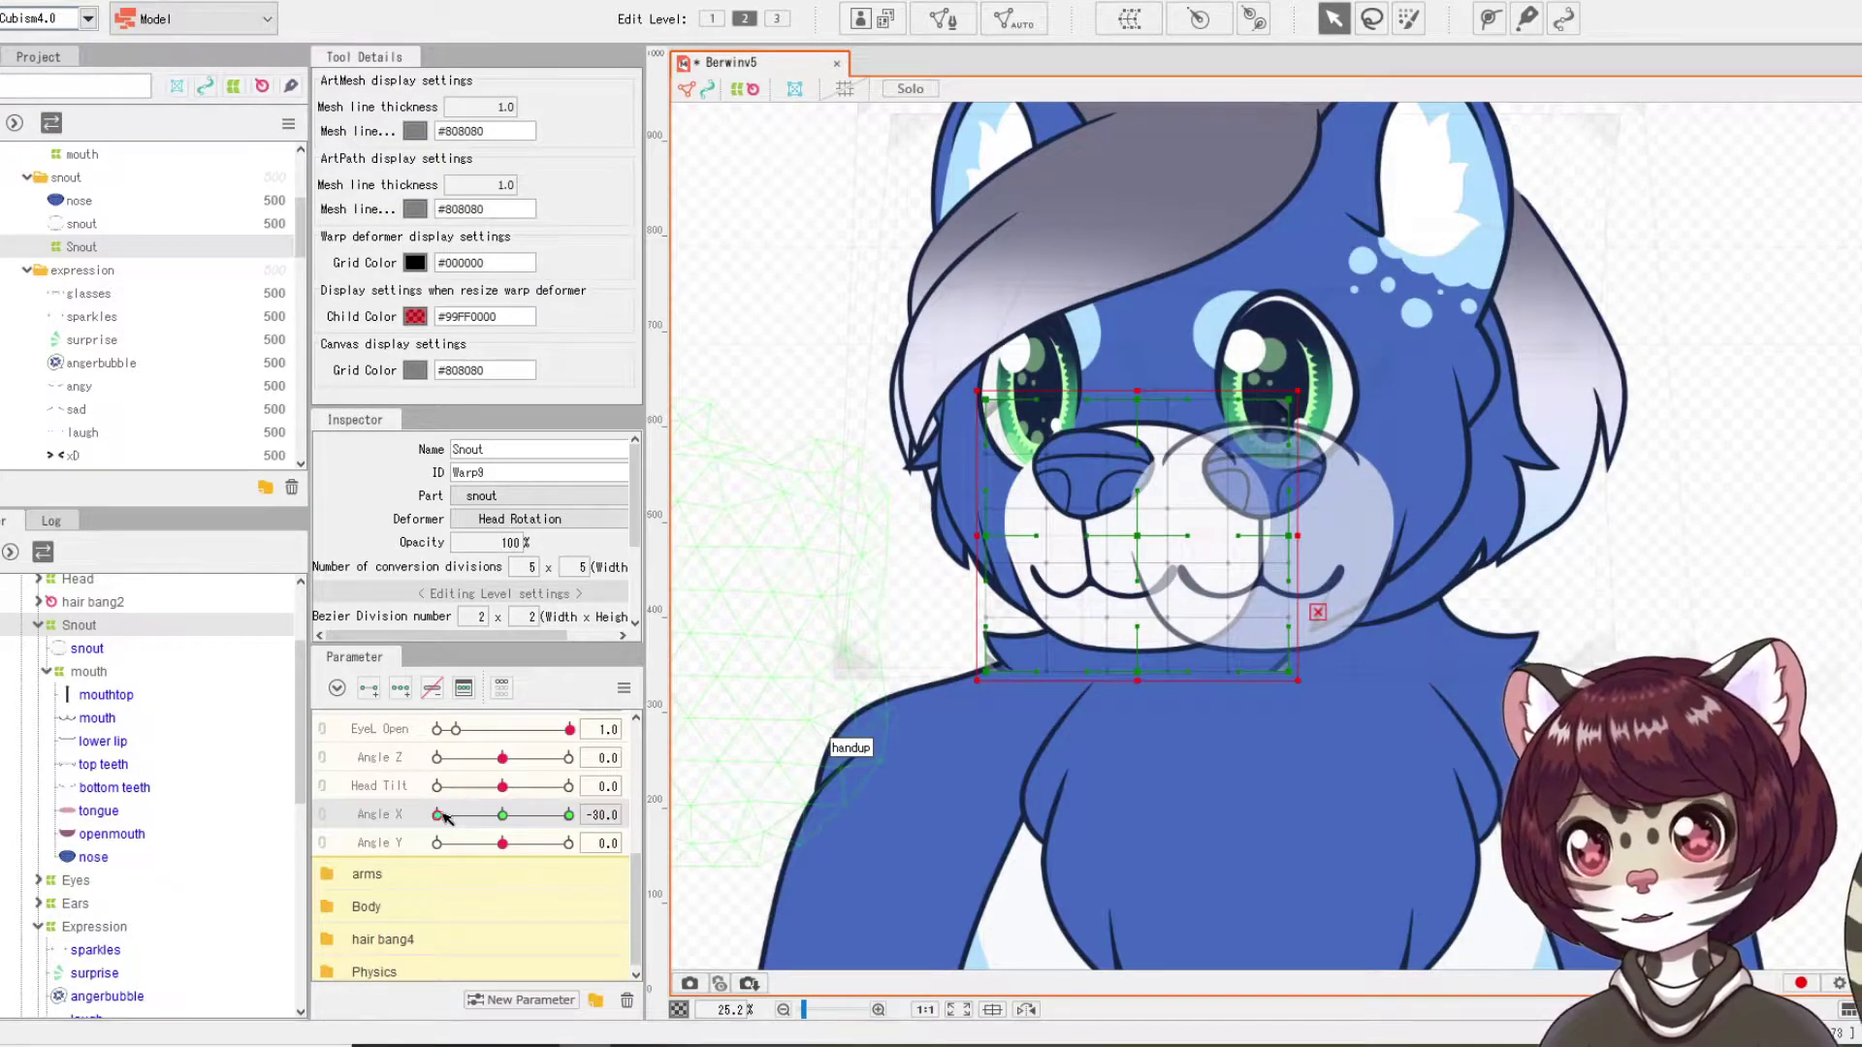
Step: Set Angle X to 30 and slide the Snout warp right for the turned pose
{"action": "left_click_drag", "start_coordinate": [442, 818], "coordinate": [505, 831]}
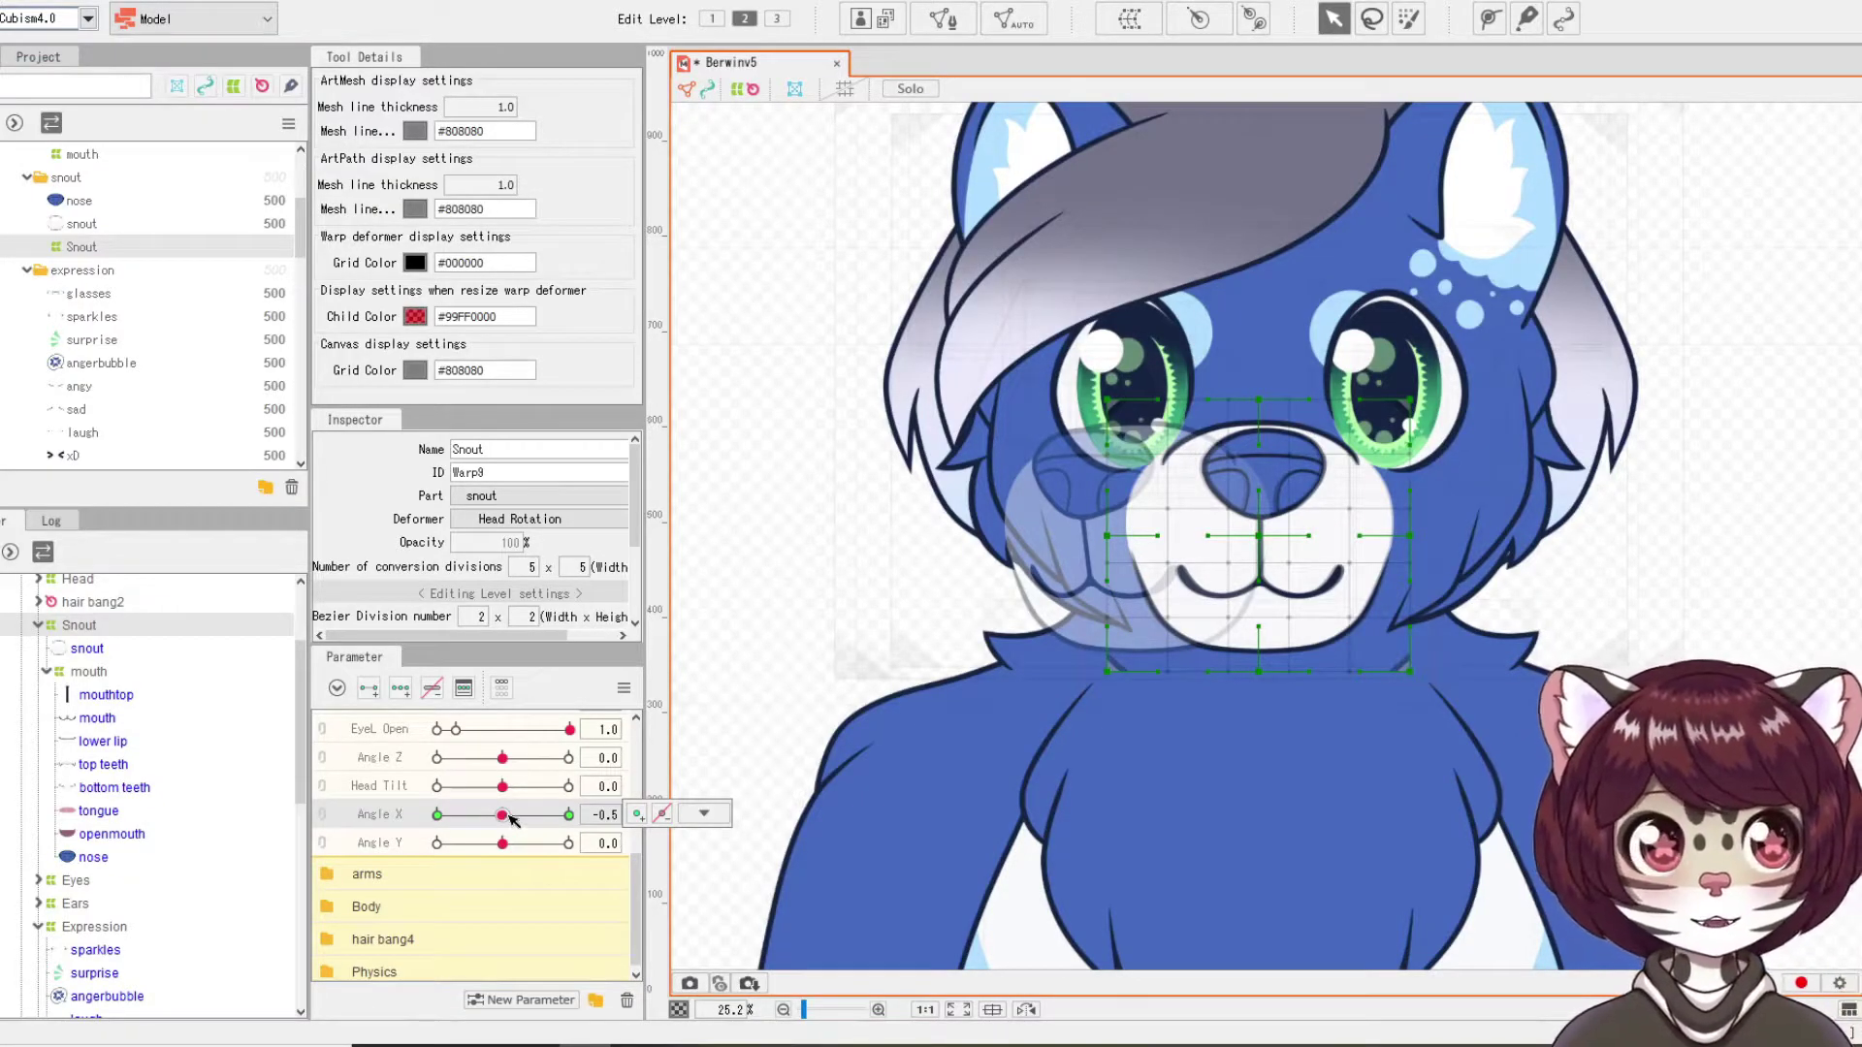
{"action": "left_click_drag", "start_coordinate": [505, 817], "coordinate": [577, 822]}
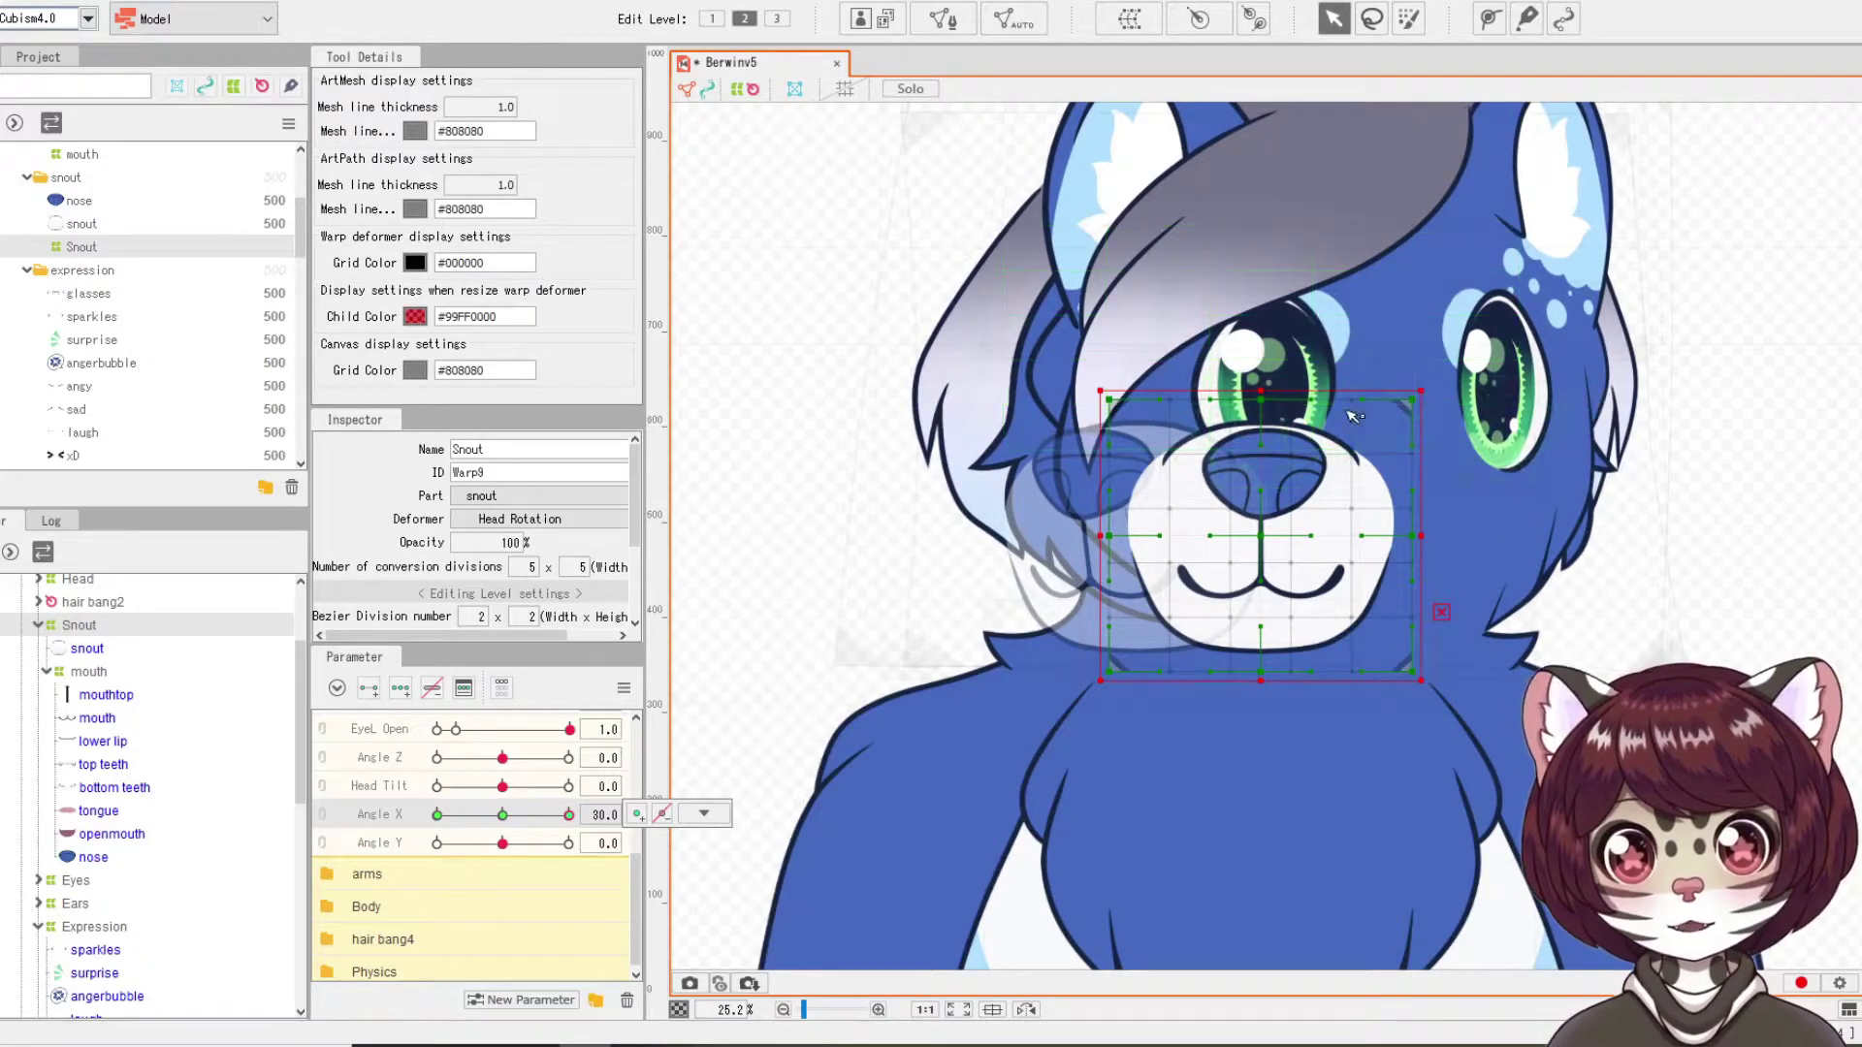
{"action": "scroll", "coordinate": [1352, 419], "scroll_direction": "up", "scroll_amount": 2}
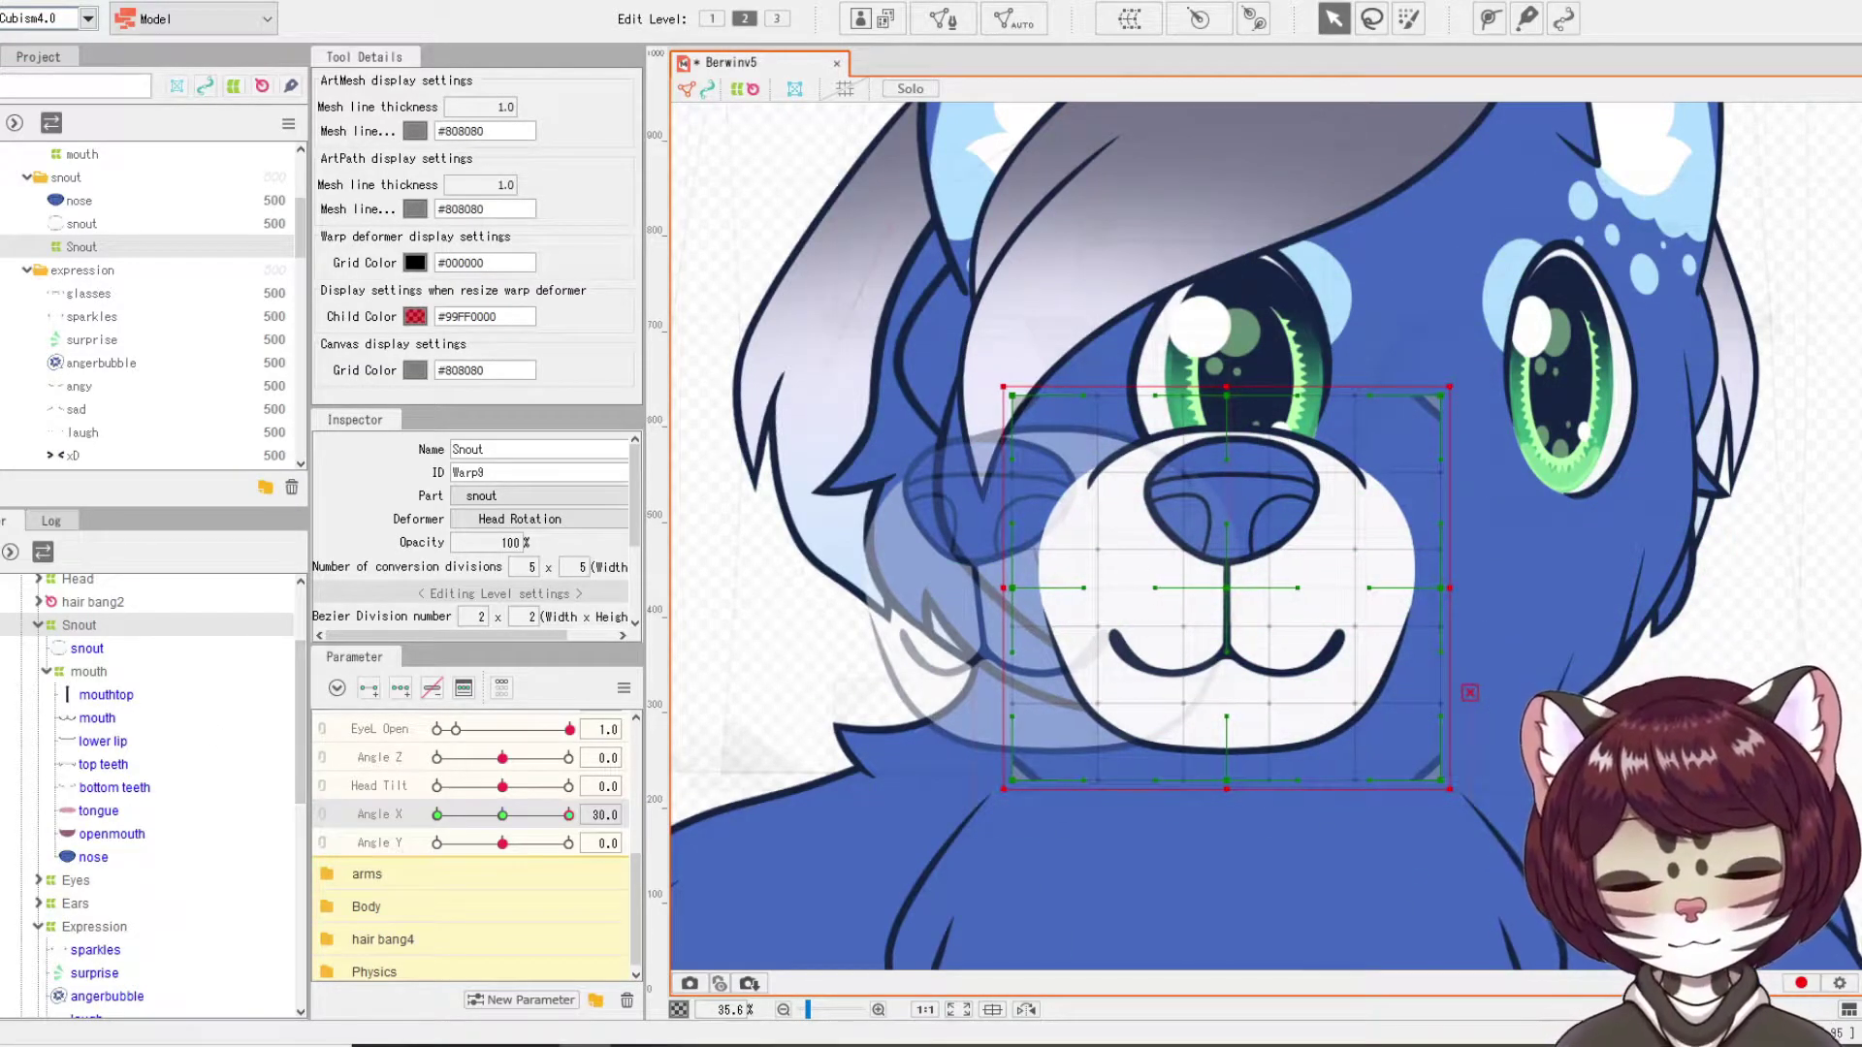
{"action": "left_click_drag", "start_coordinate": [1163, 678], "coordinate": [1366, 679]}
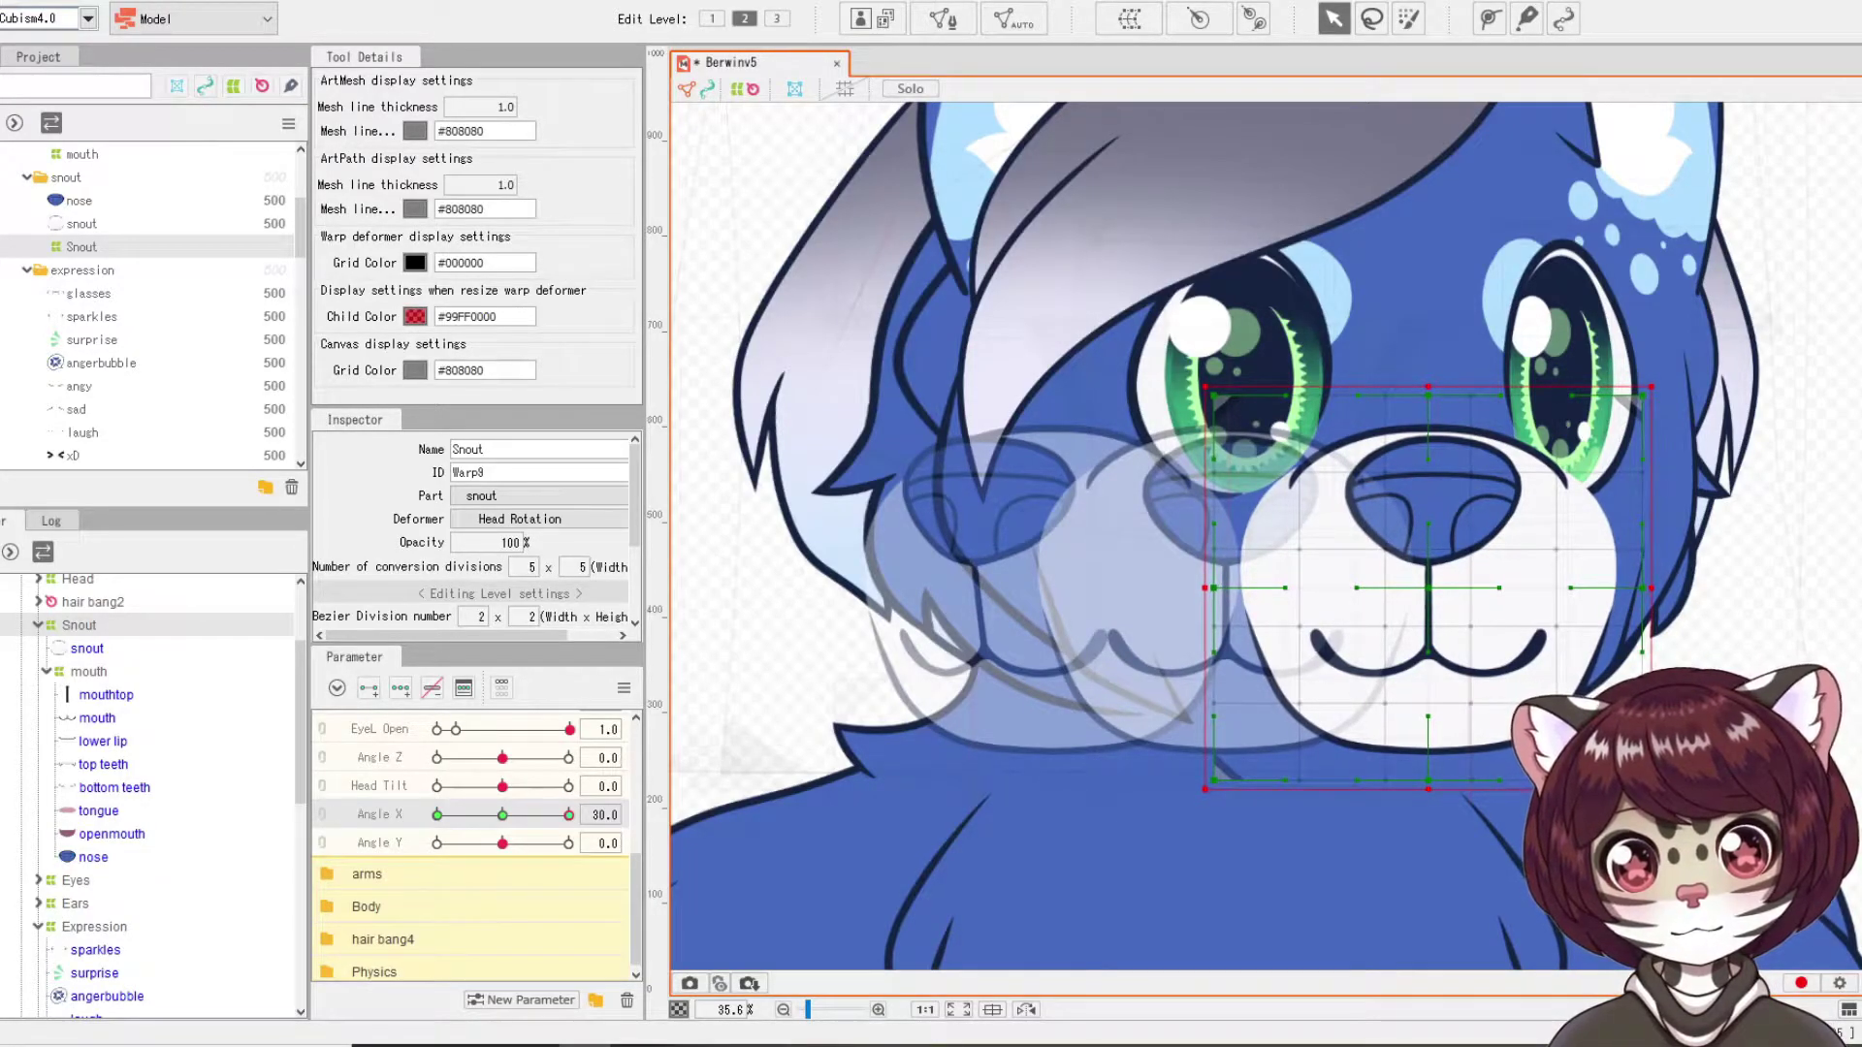
Step: Nudge the mouth warp right and pull its right edge inward at mouth and nose level
{"action": "left_click", "coordinate": [81, 672]}
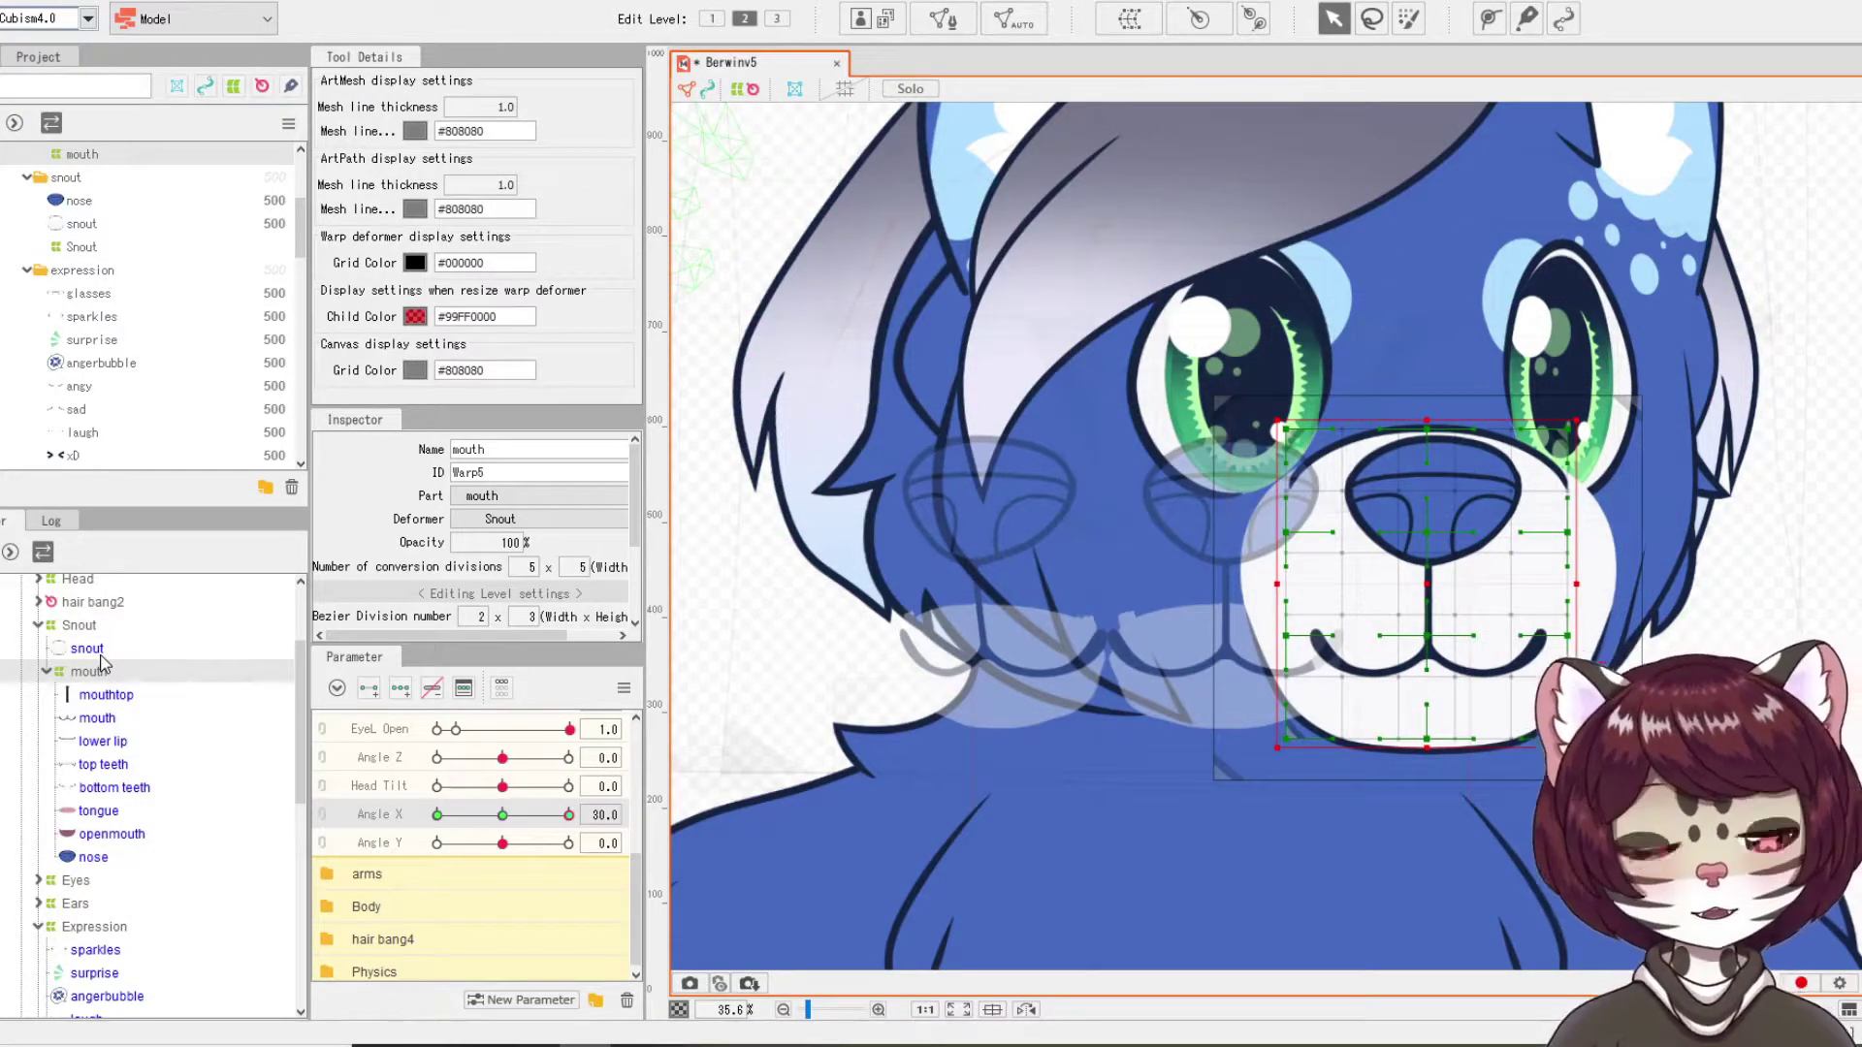
{"action": "key", "text": "Right"}
{"action": "key", "text": "Right"}
{"action": "key", "text": "Right"}
{"action": "key", "text": "Right"}
{"action": "key", "text": "Right"}
{"action": "key", "text": "Right"}
{"action": "key", "text": "Right"}
{"action": "key", "text": "Right"}
{"action": "key", "text": "Right"}
{"action": "key", "text": "Right"}
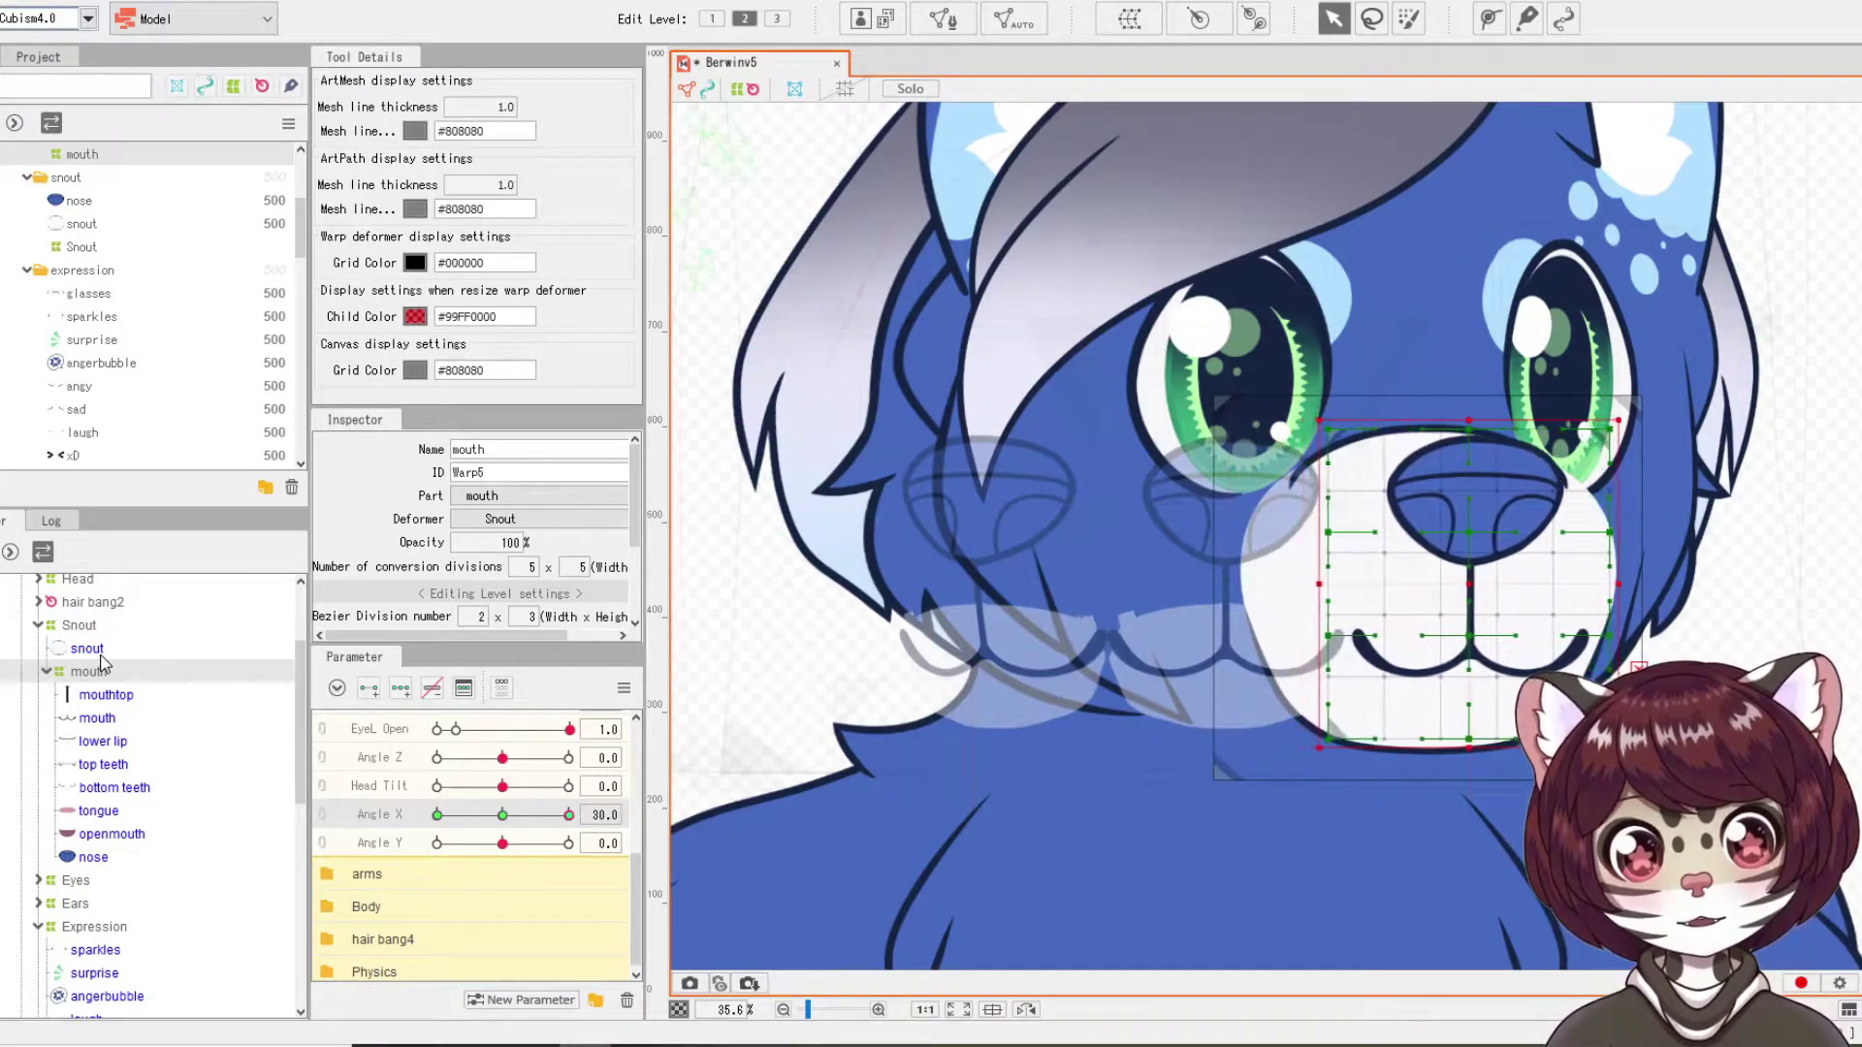
{"action": "key", "text": "Right"}
{"action": "key", "text": "Right"}
{"action": "key", "text": "Right"}
{"action": "key", "text": "Right"}
{"action": "key", "text": "Right"}
{"action": "key", "text": "Right"}
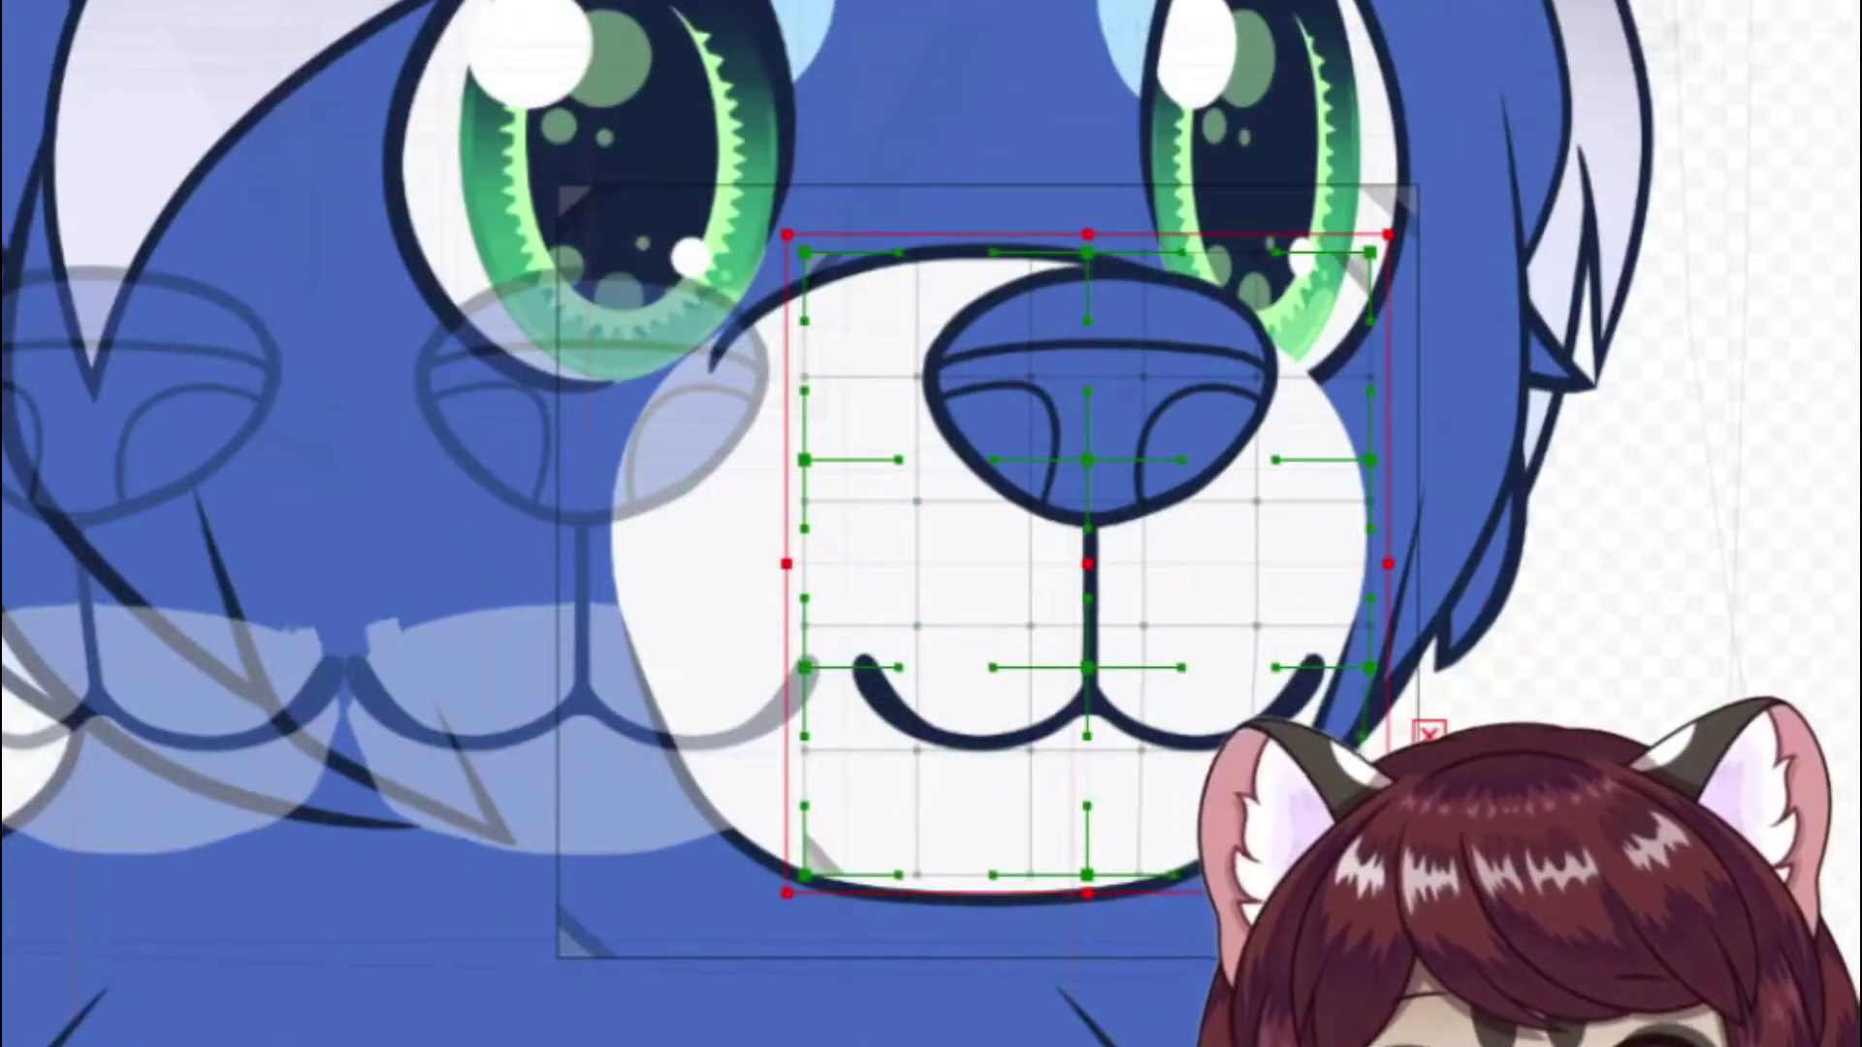
{"action": "left_click_drag", "start_coordinate": [1371, 667], "coordinate": [1336, 664]}
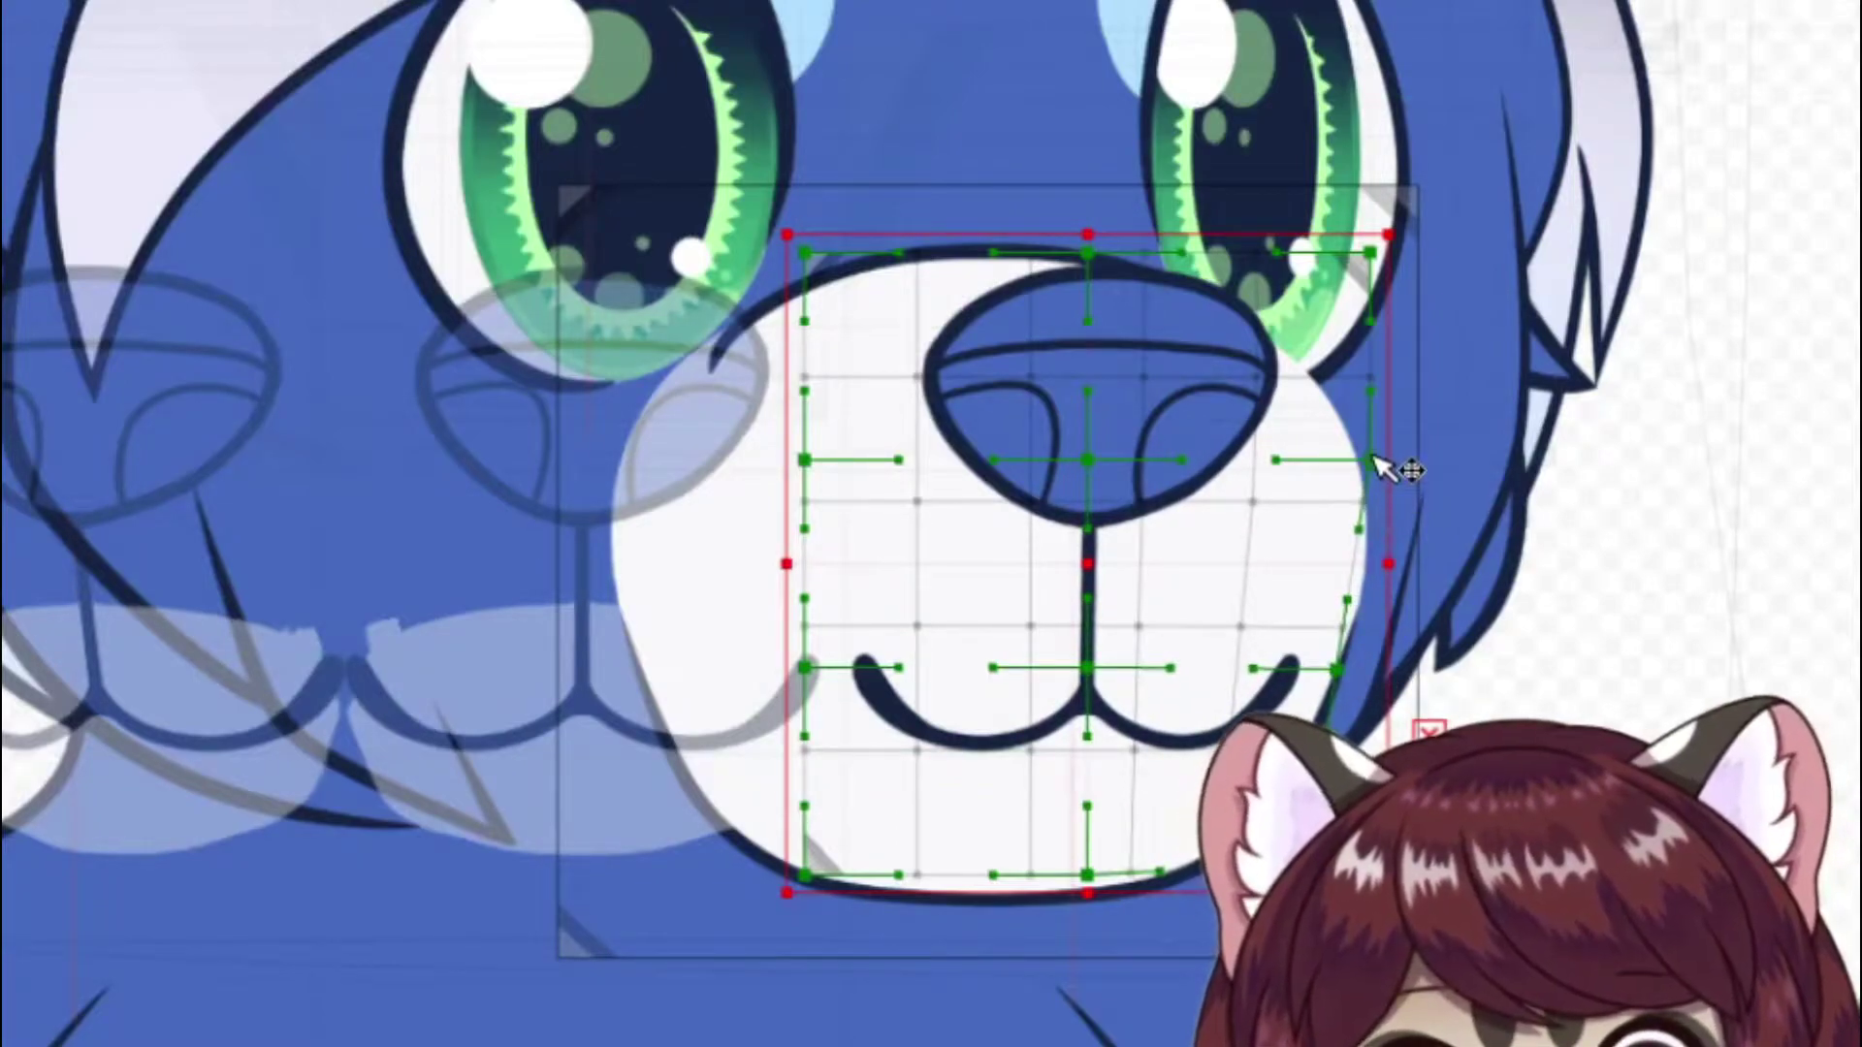
{"action": "left_click_drag", "start_coordinate": [1370, 460], "coordinate": [1352, 461]}
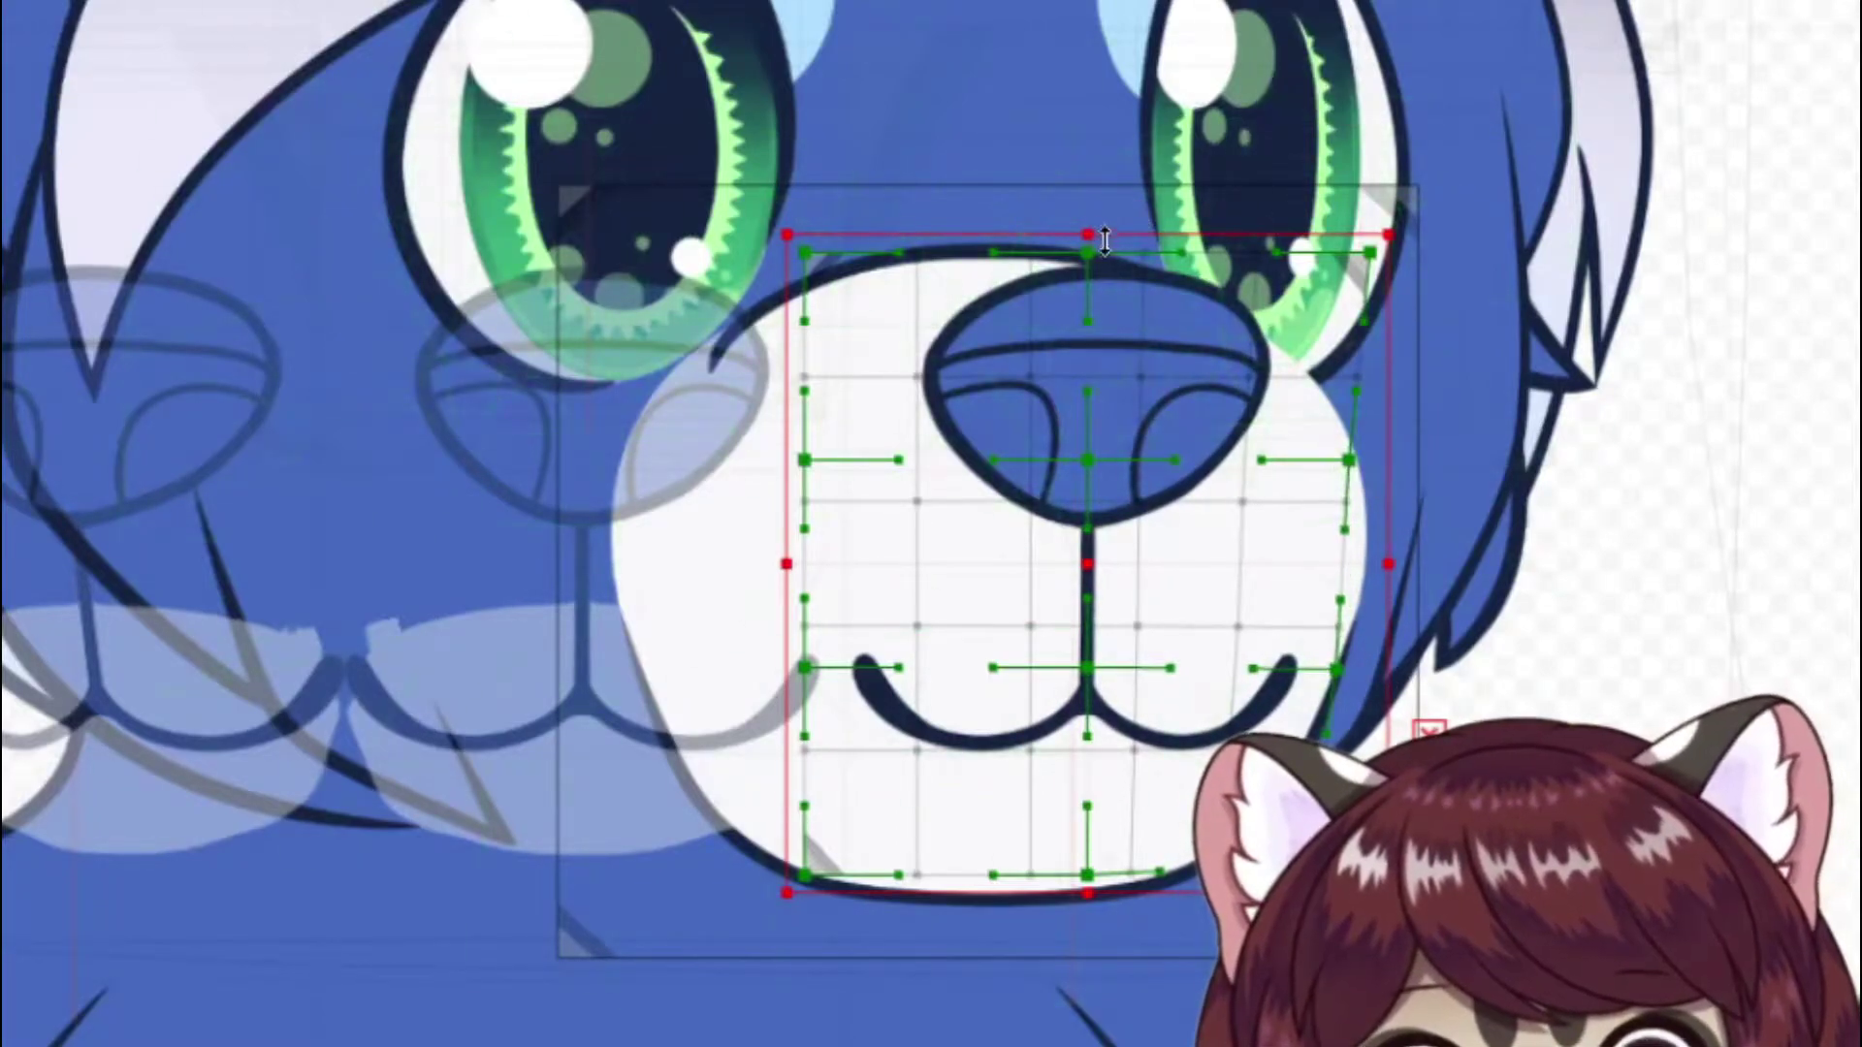
Step: Shift the grid's top, nose and mouth centre points right and tuck the lower-right side inward
{"action": "left_click_drag", "start_coordinate": [1096, 253], "coordinate": [1120, 254]}
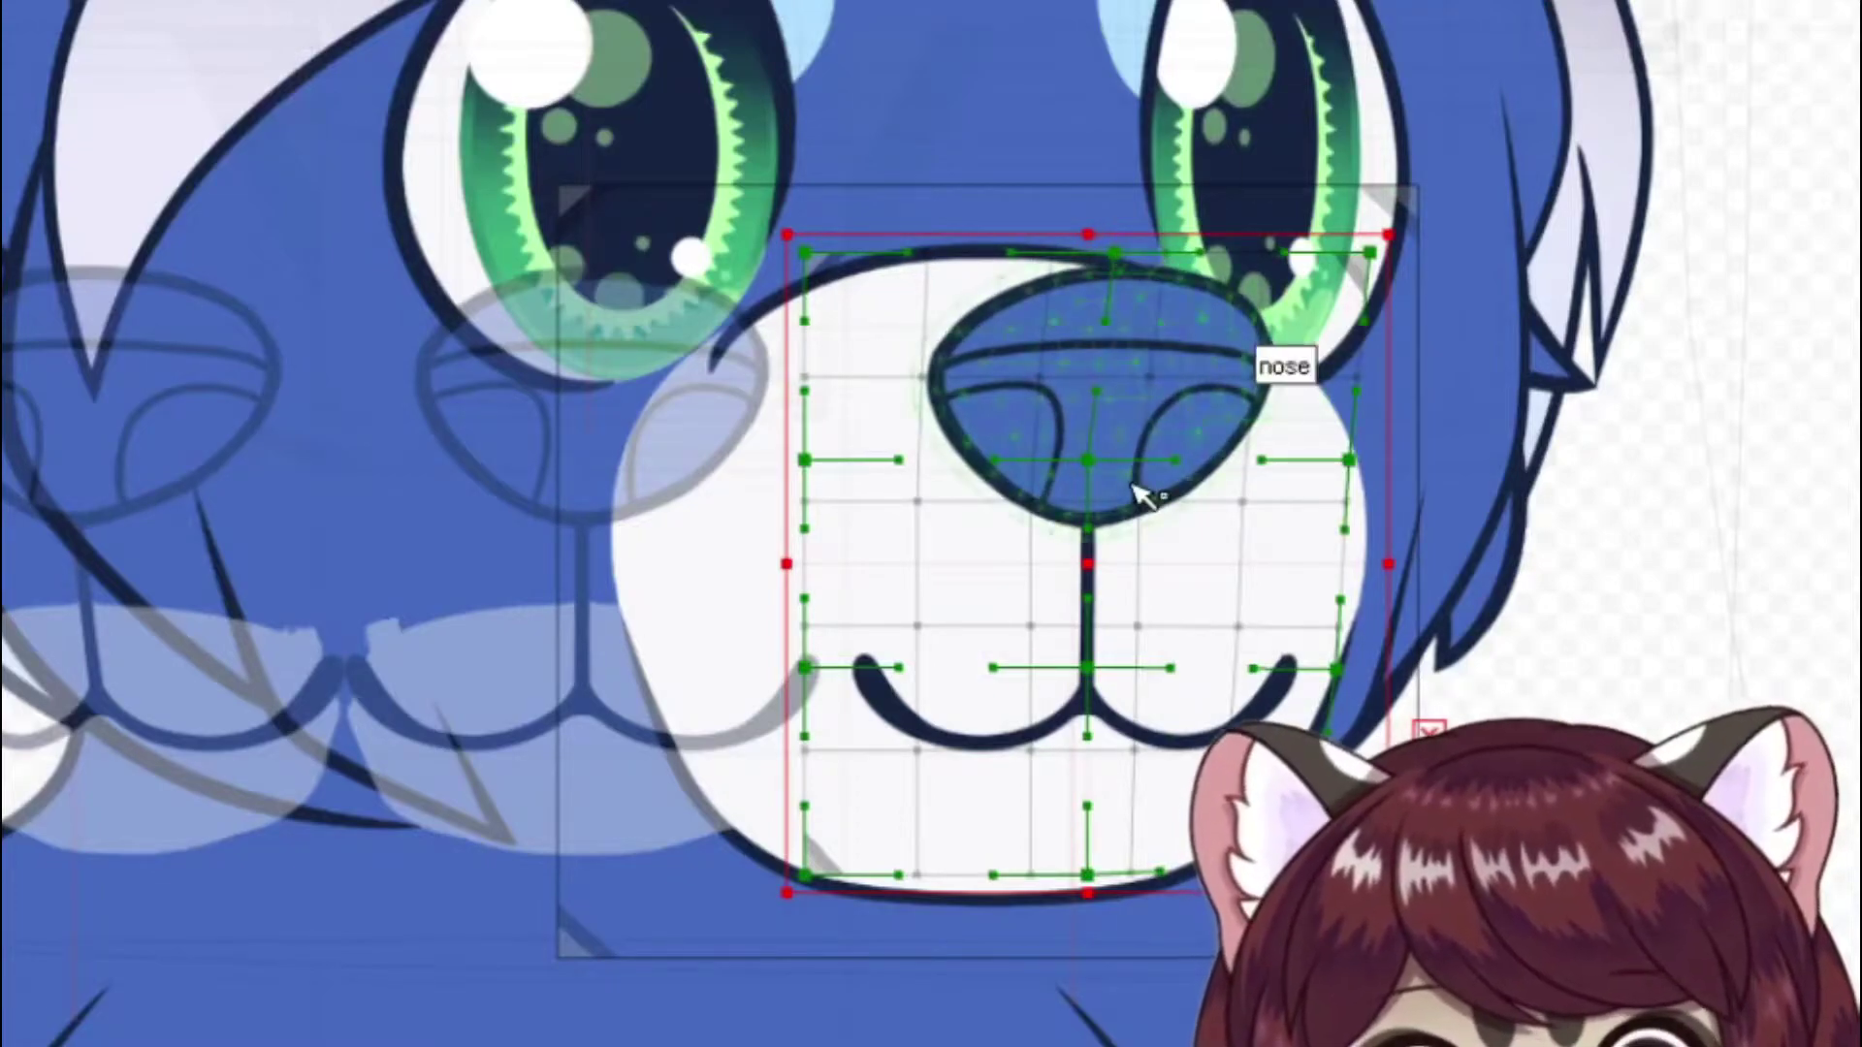
{"action": "left_click_drag", "start_coordinate": [1092, 467], "coordinate": [1130, 468]}
{"action": "left_click_drag", "start_coordinate": [1106, 669], "coordinate": [1120, 669]}
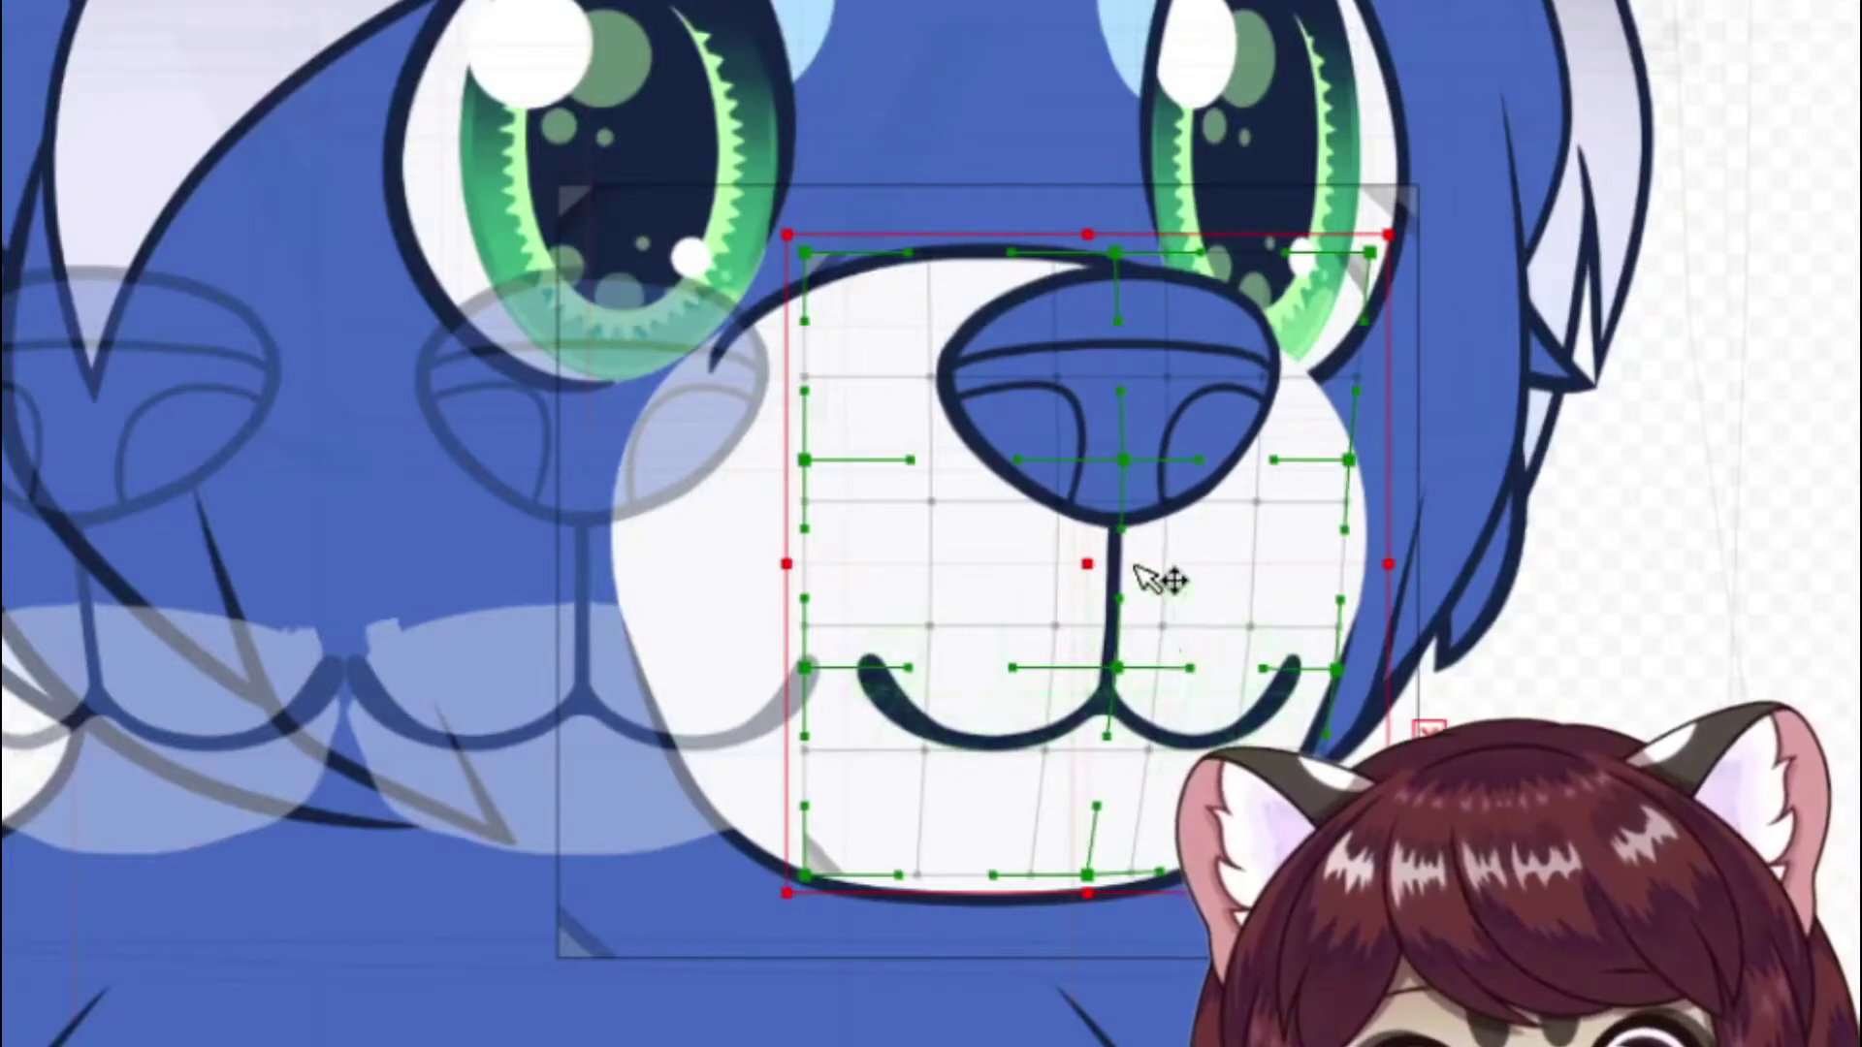
{"action": "left_click_drag", "start_coordinate": [1125, 257], "coordinate": [1132, 258]}
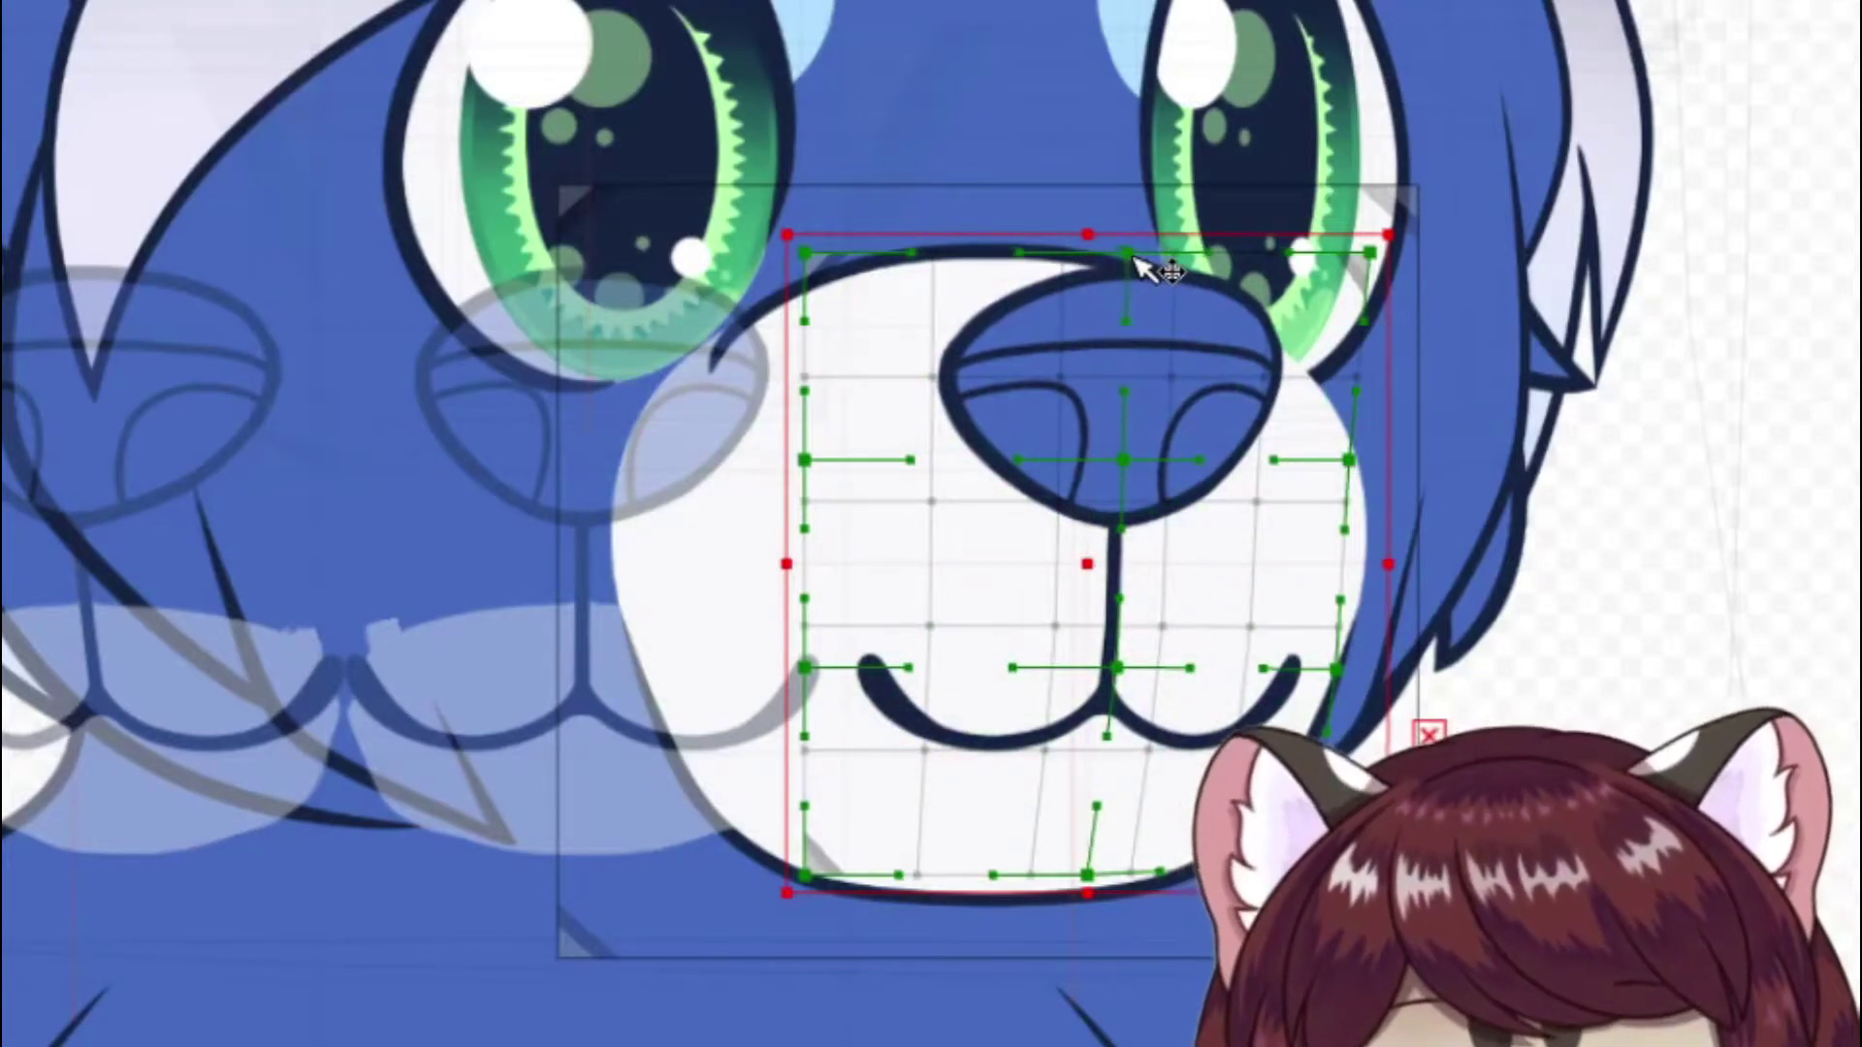
{"action": "left_click_drag", "start_coordinate": [1131, 460], "coordinate": [1149, 465]}
{"action": "left_click_drag", "start_coordinate": [1123, 669], "coordinate": [1125, 665]}
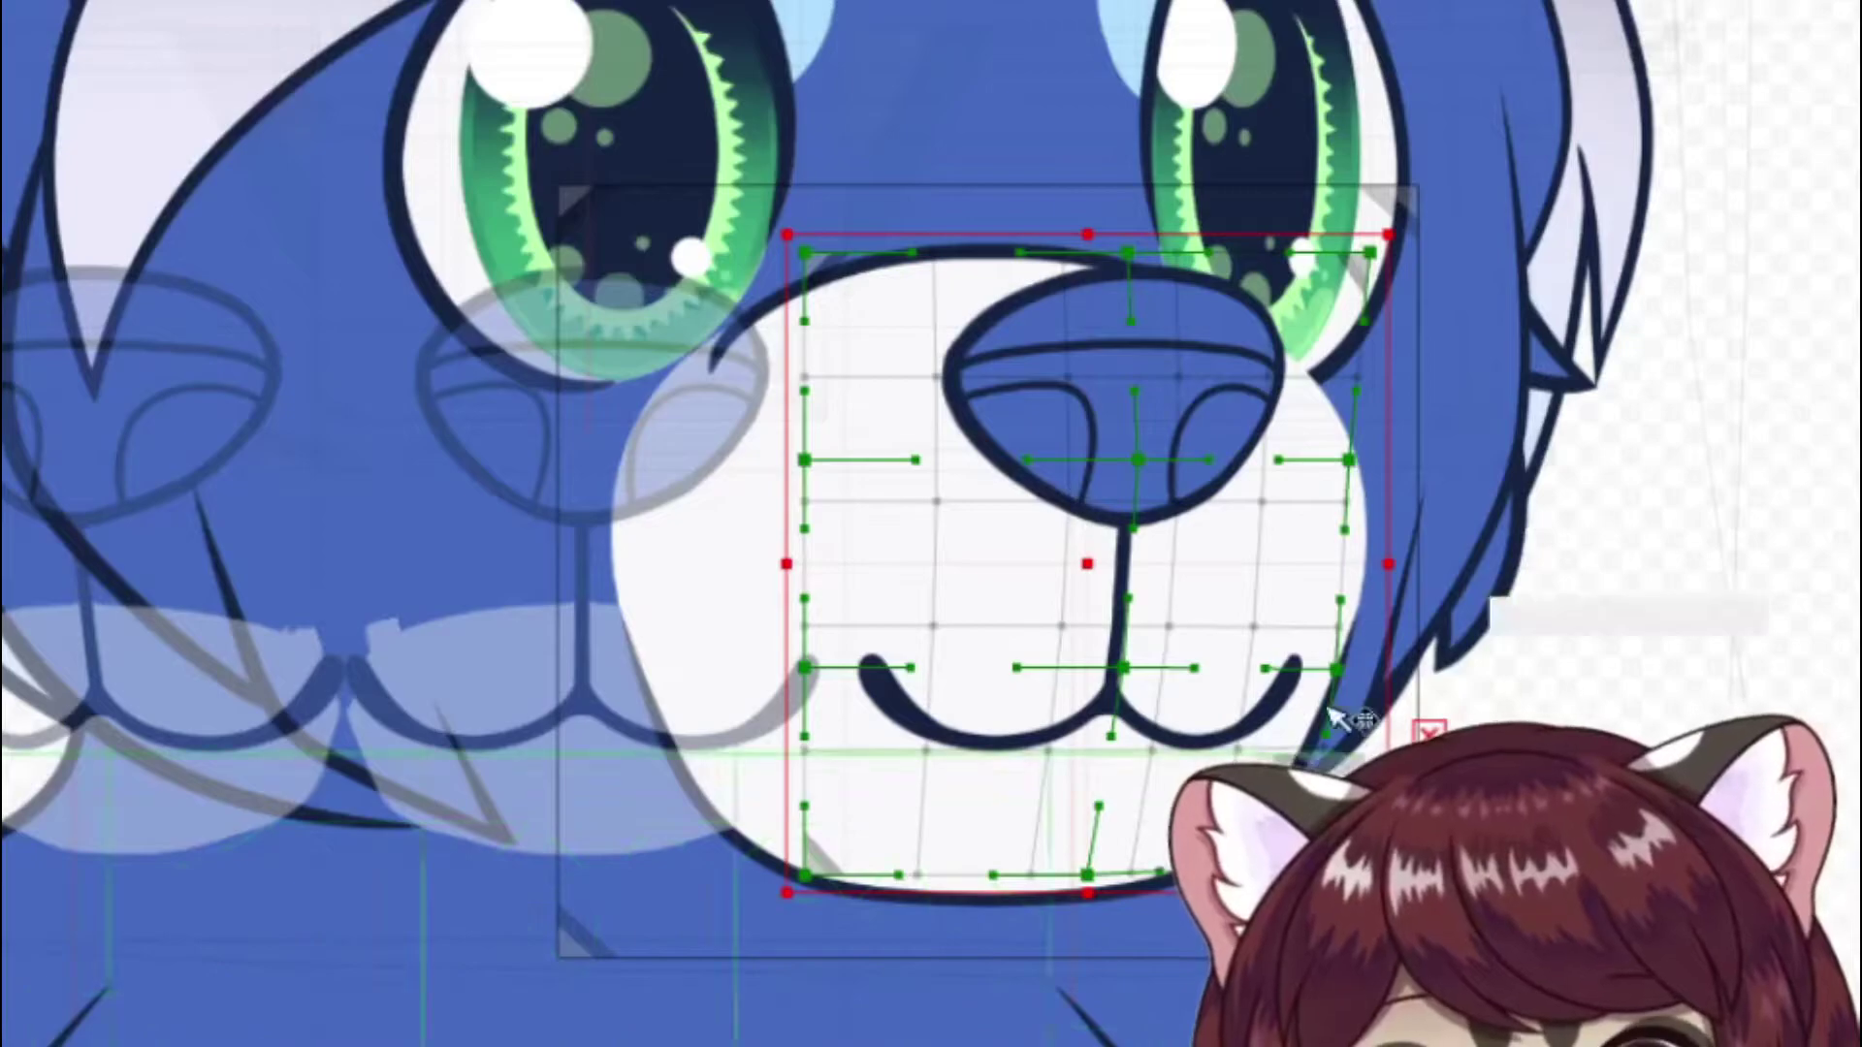
{"action": "left_click_drag", "start_coordinate": [1337, 671], "coordinate": [1312, 735]}
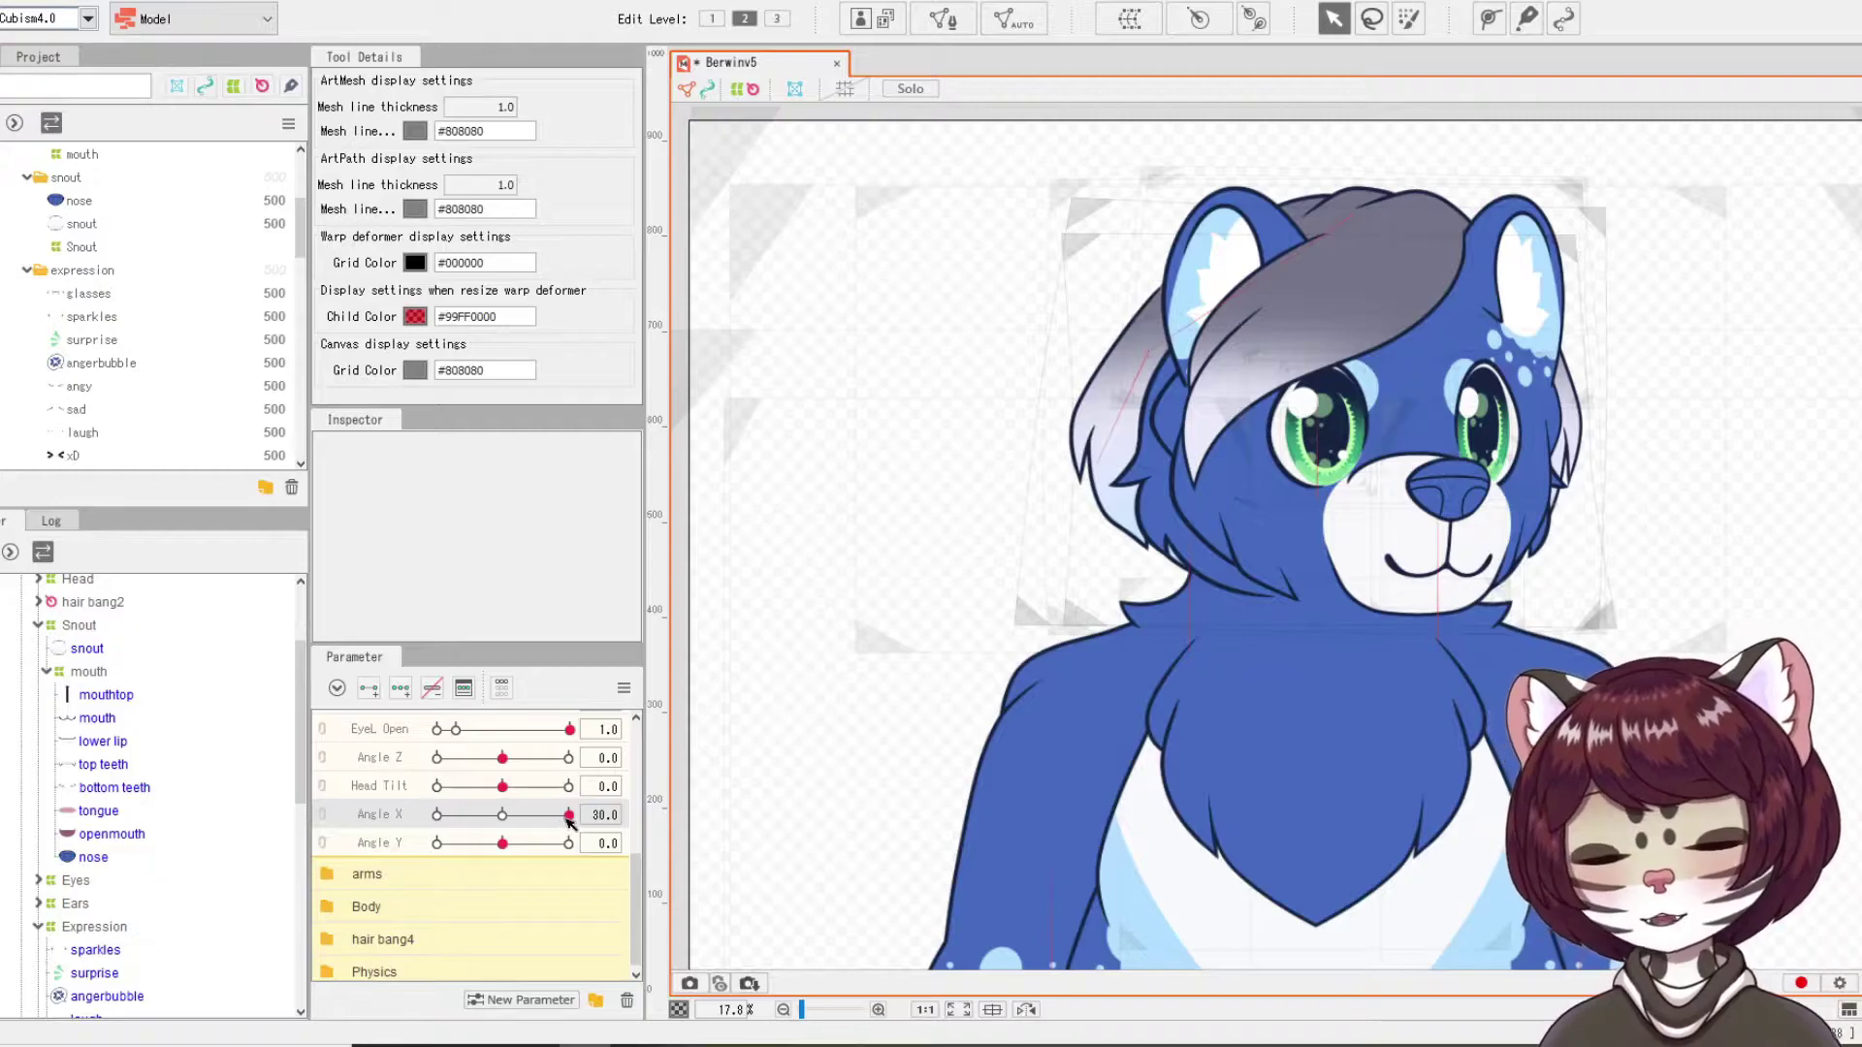
Step: Sweep Angle X from 30 toward -30 to test the turn, then select the Snout warp
{"action": "left_click_drag", "start_coordinate": [569, 823], "coordinate": [505, 819]}
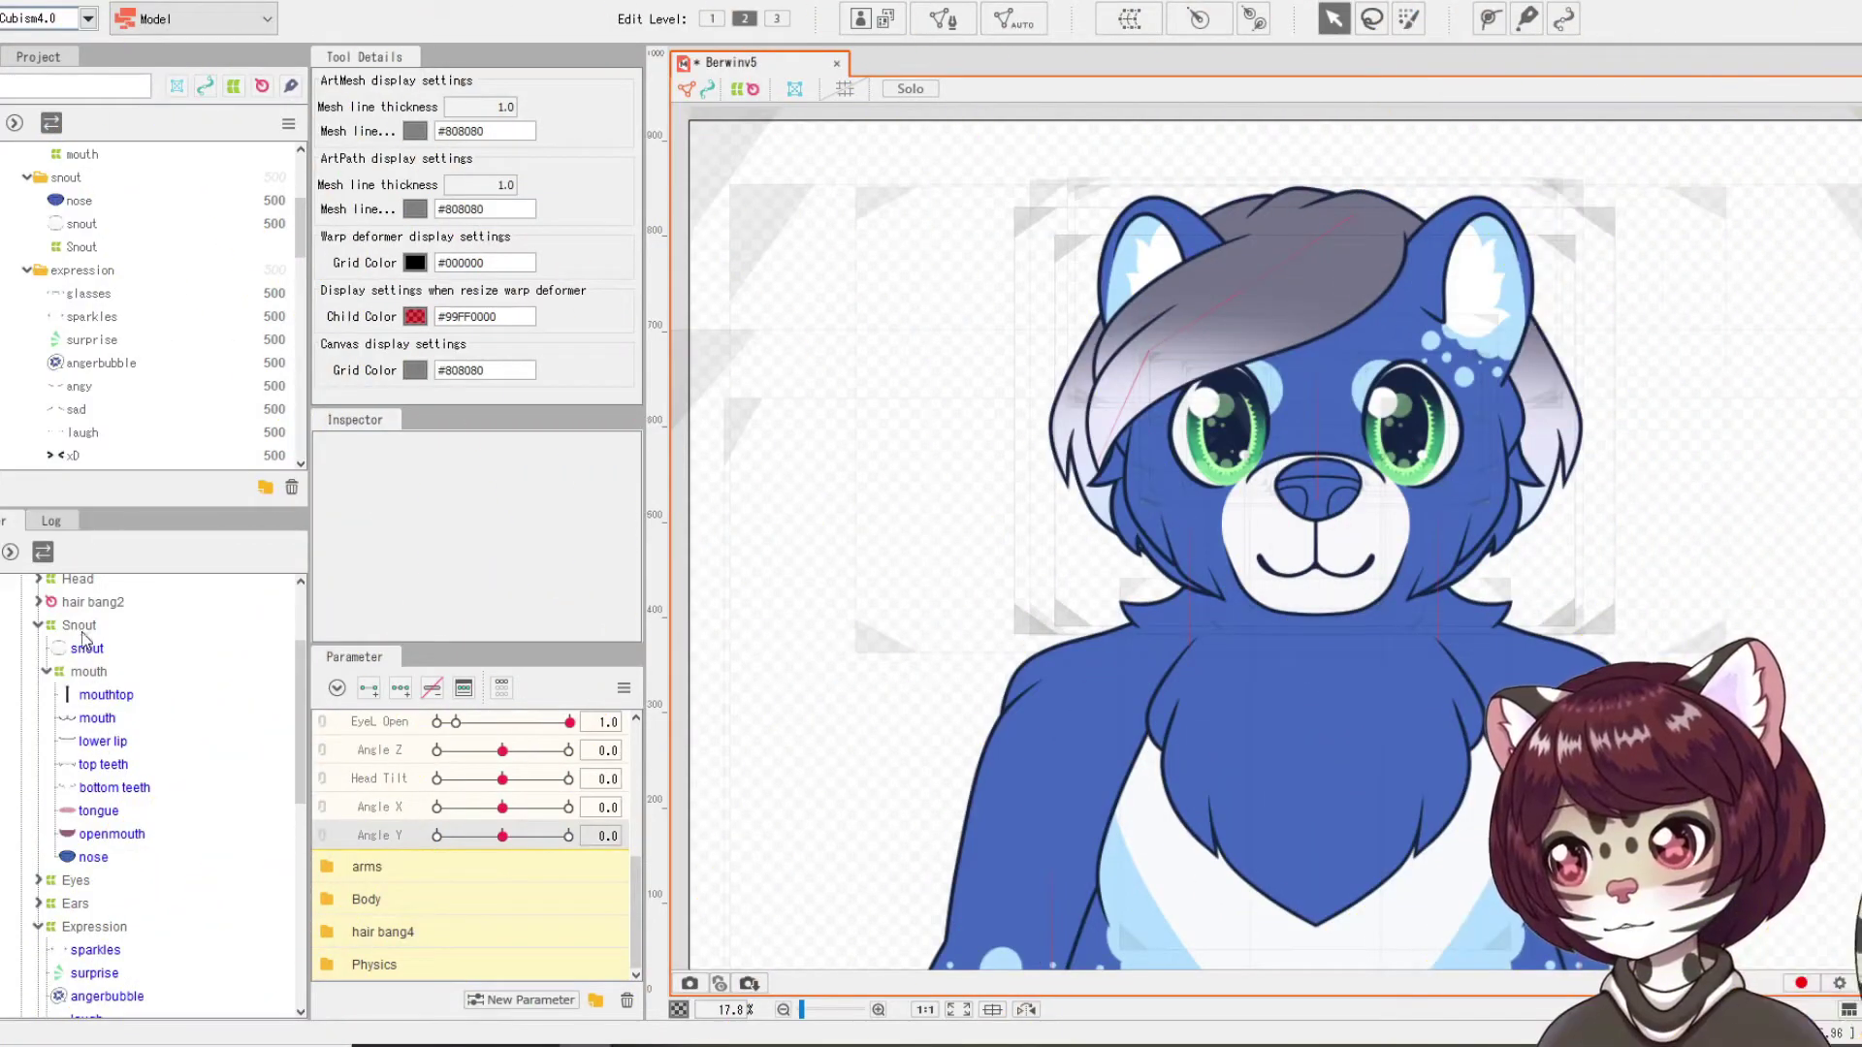
{"action": "left_click", "coordinate": [83, 633]}
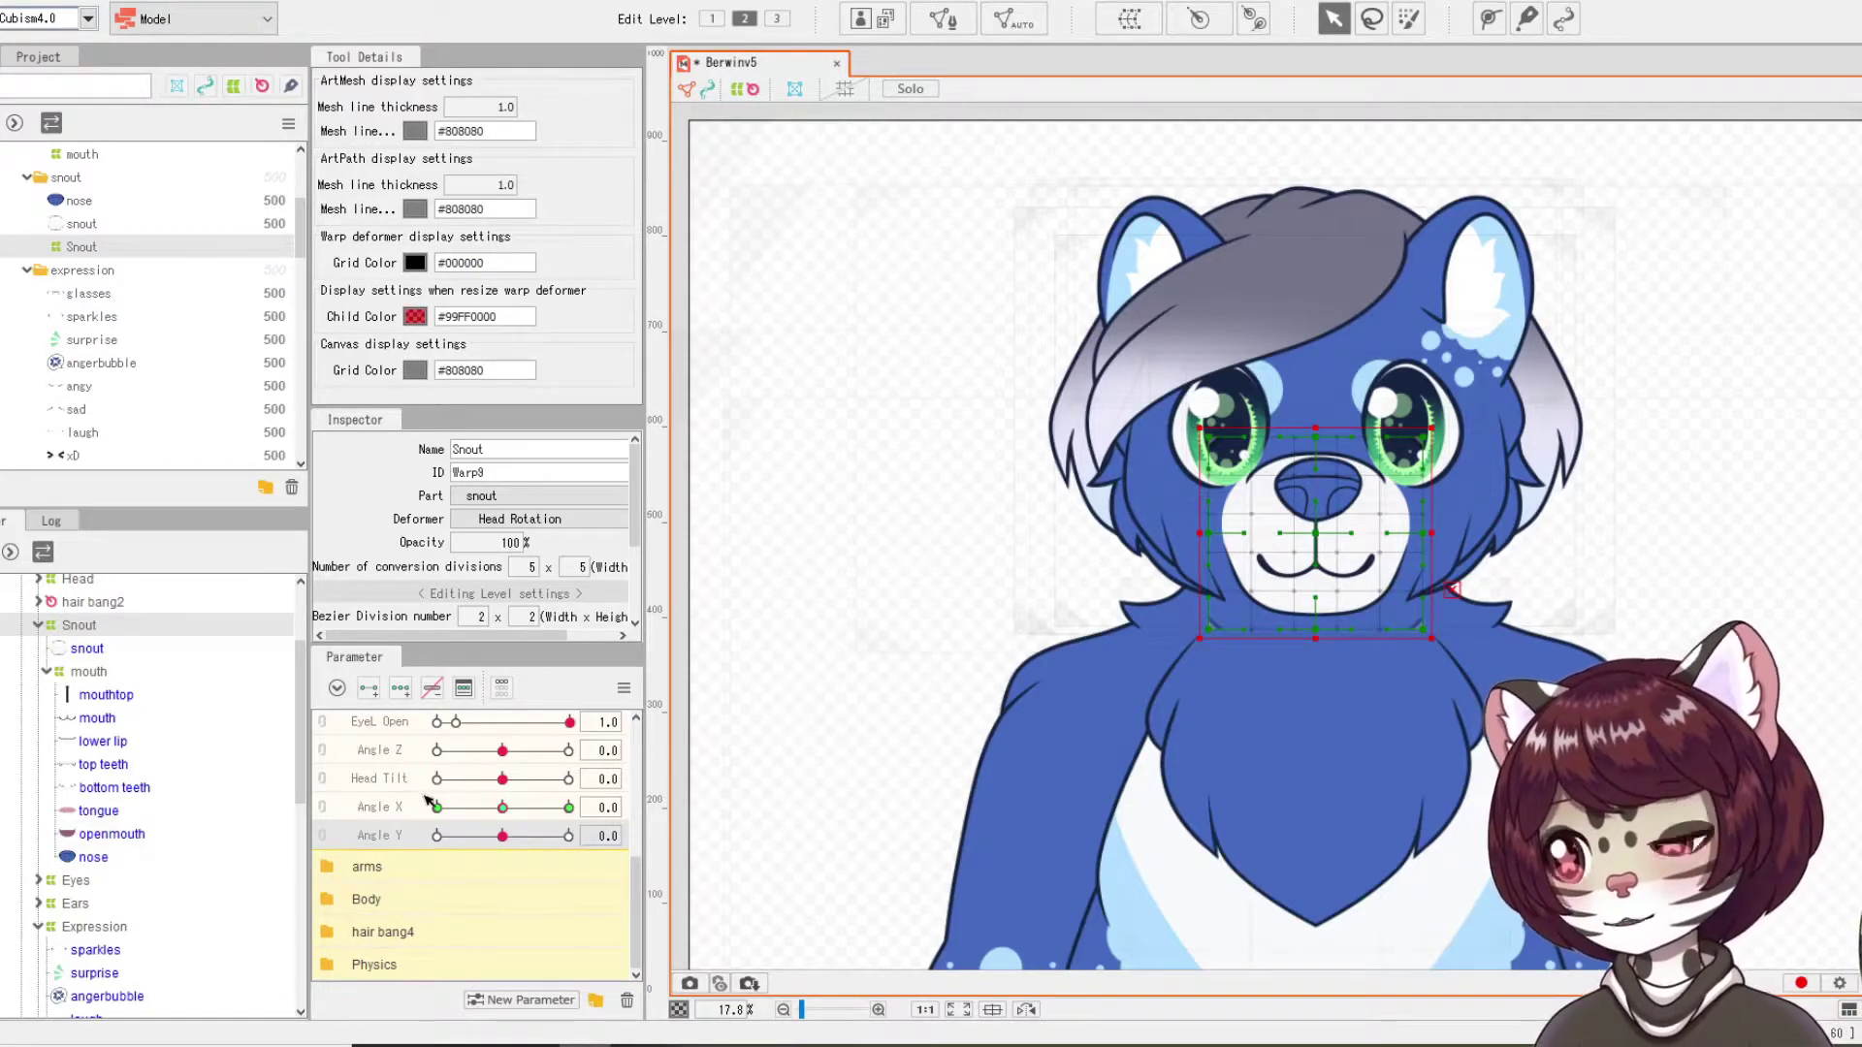
Step: Add Angle Y keyforms to both the Snout and mouth warps, then reselect Snout alone
{"action": "left_click", "coordinate": [89, 672]}
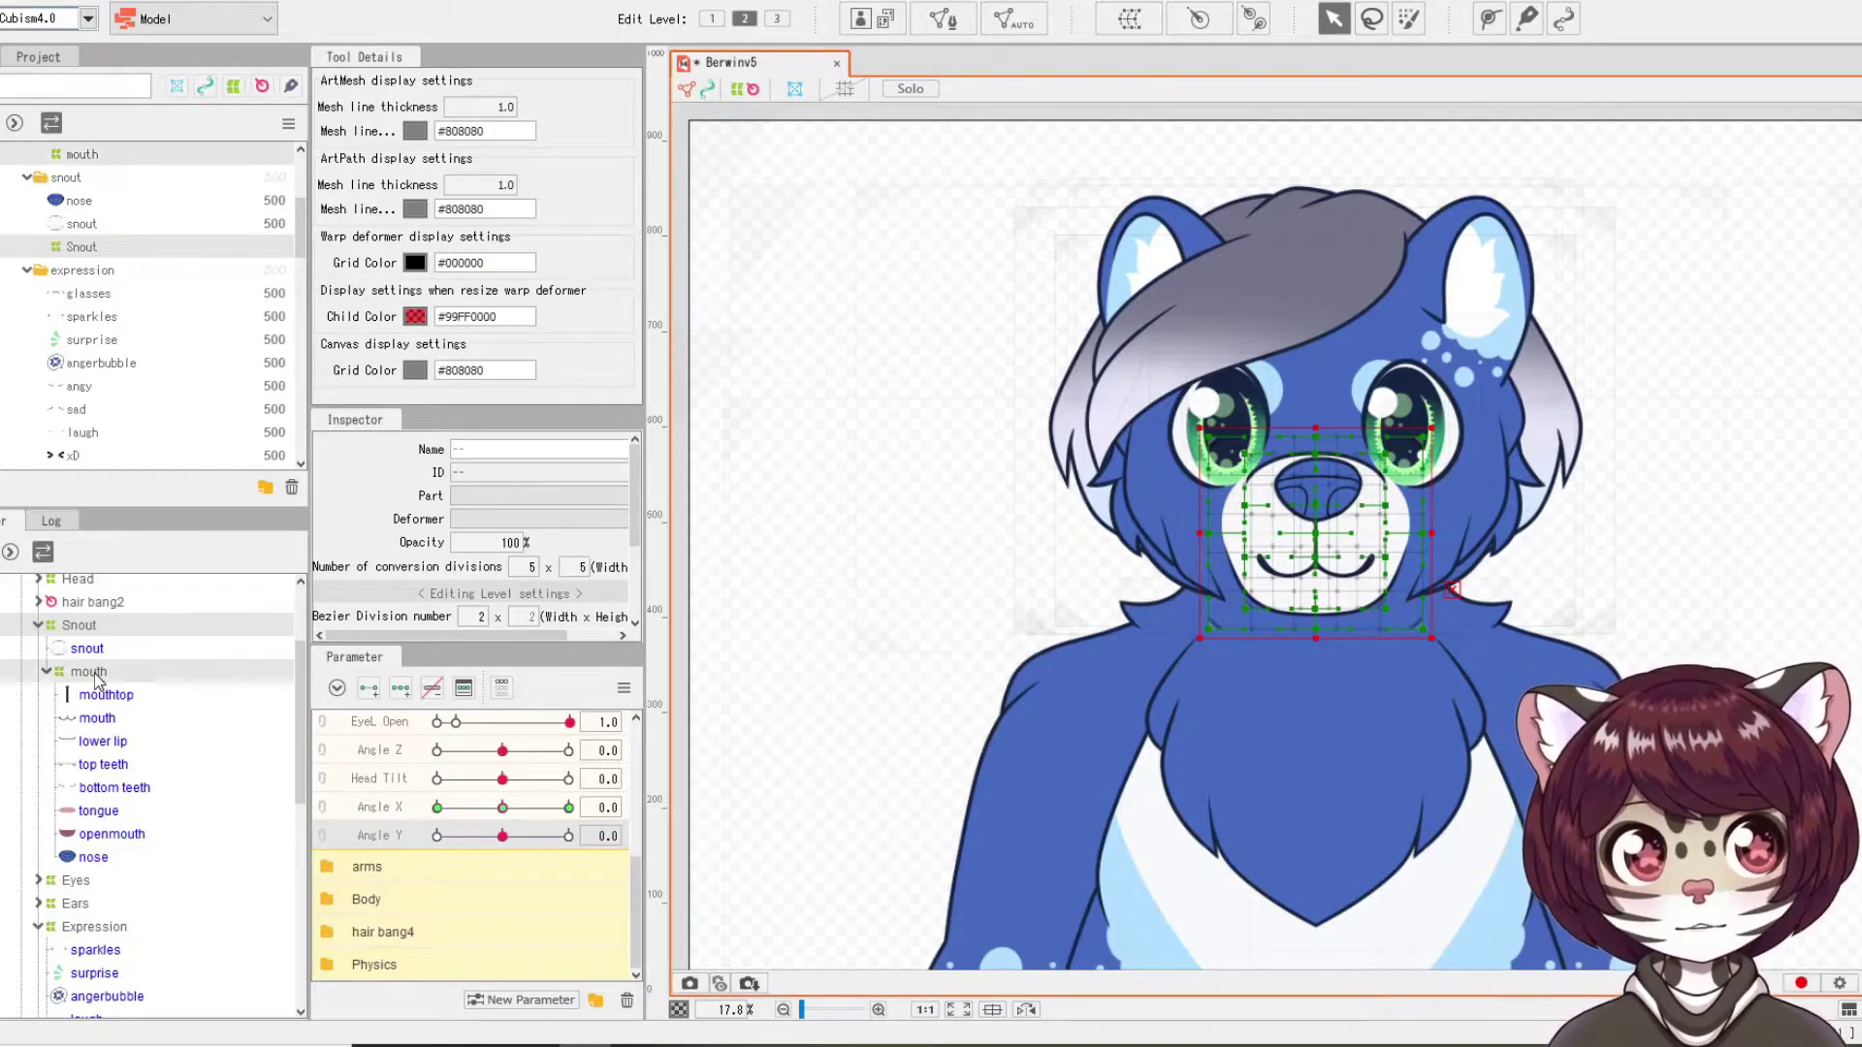
{"action": "left_click", "coordinate": [399, 689]}
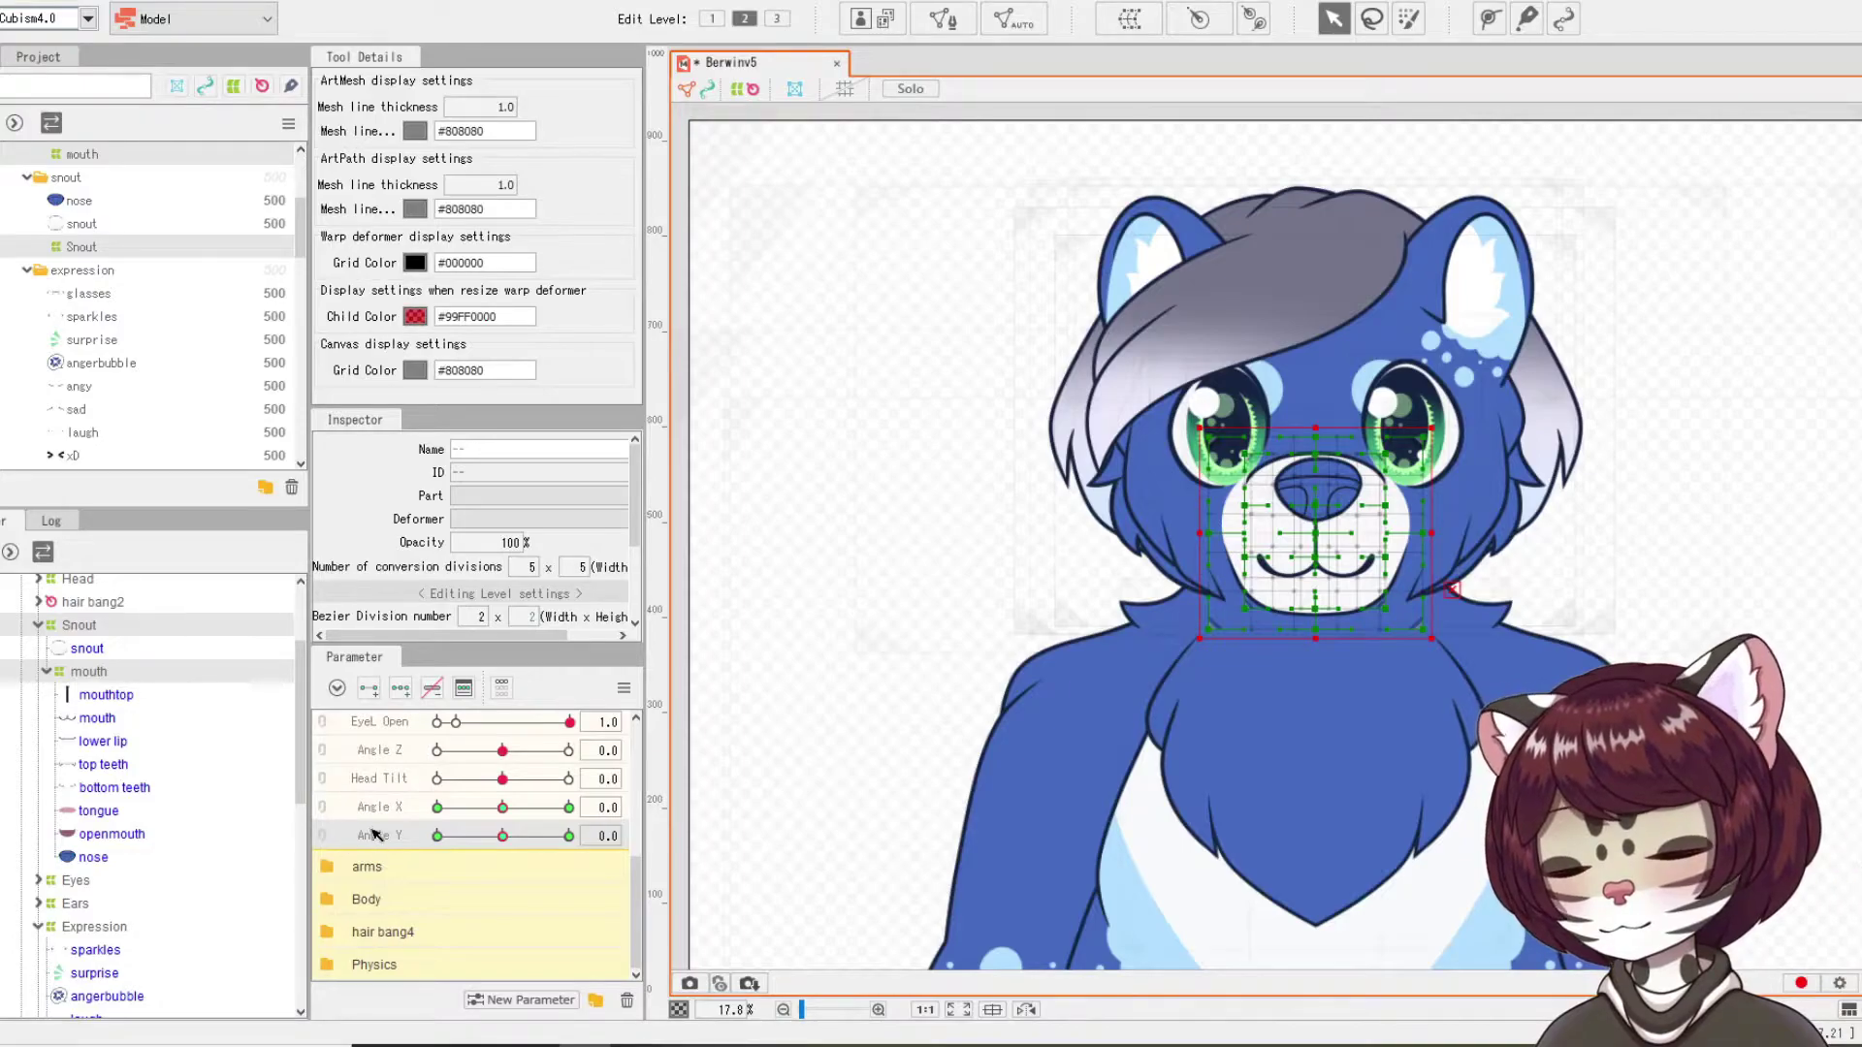
{"action": "left_click", "coordinate": [183, 624]}
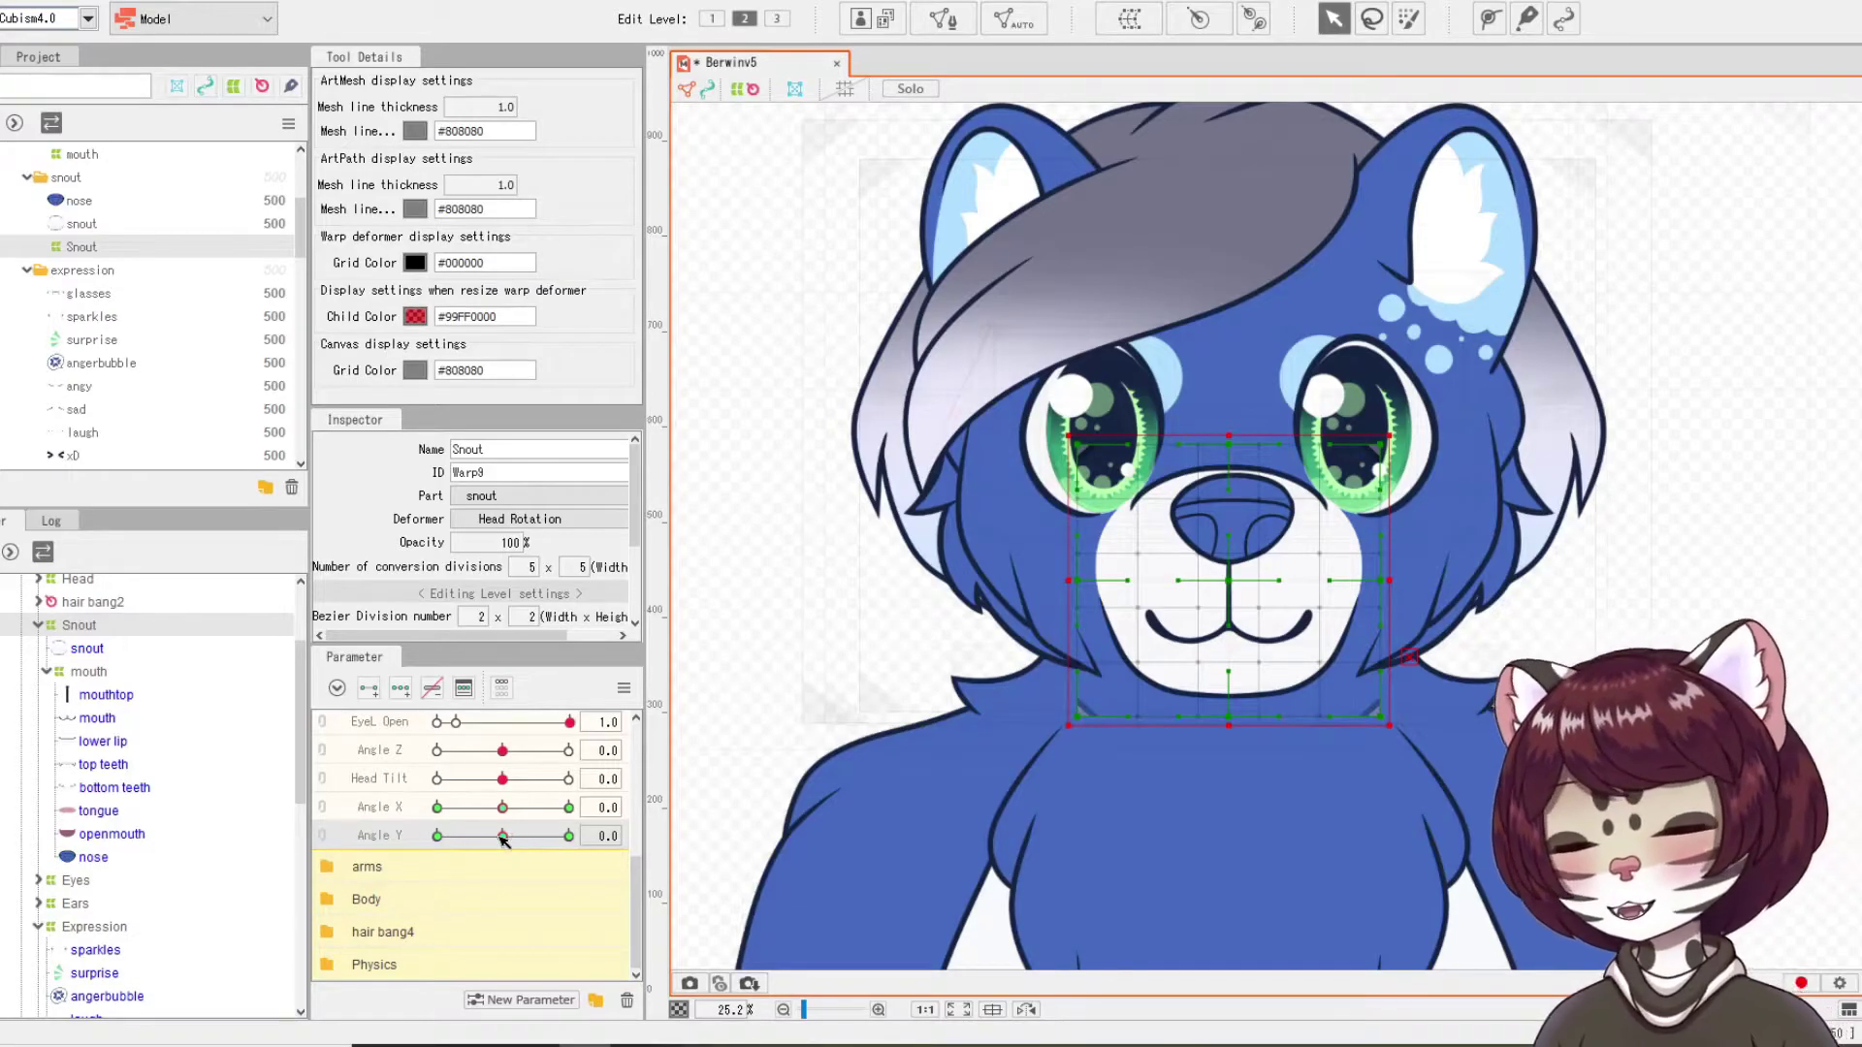
Step: At Angle Y 30, raise the Snout warp upward and clear the selection
{"action": "left_click_drag", "start_coordinate": [502, 835], "coordinate": [584, 844]}
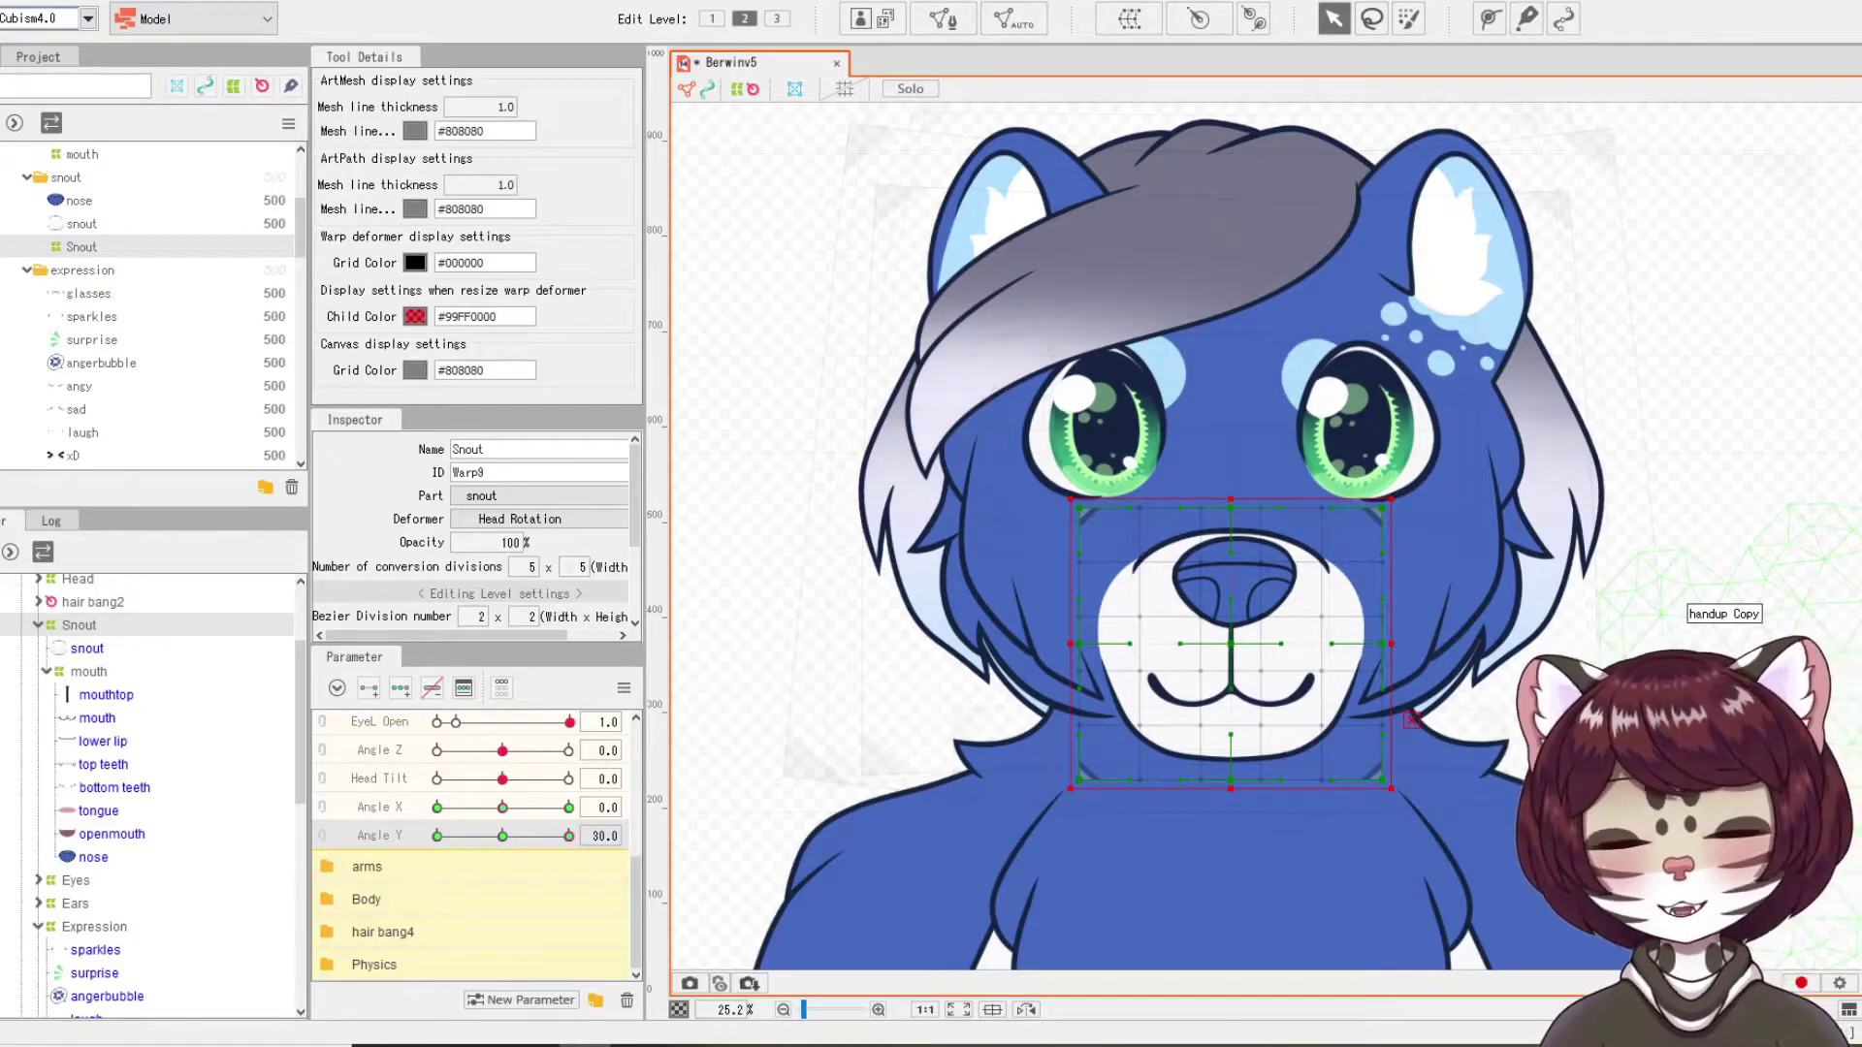
{"action": "left_click_drag", "start_coordinate": [1230, 643], "coordinate": [1230, 543]}
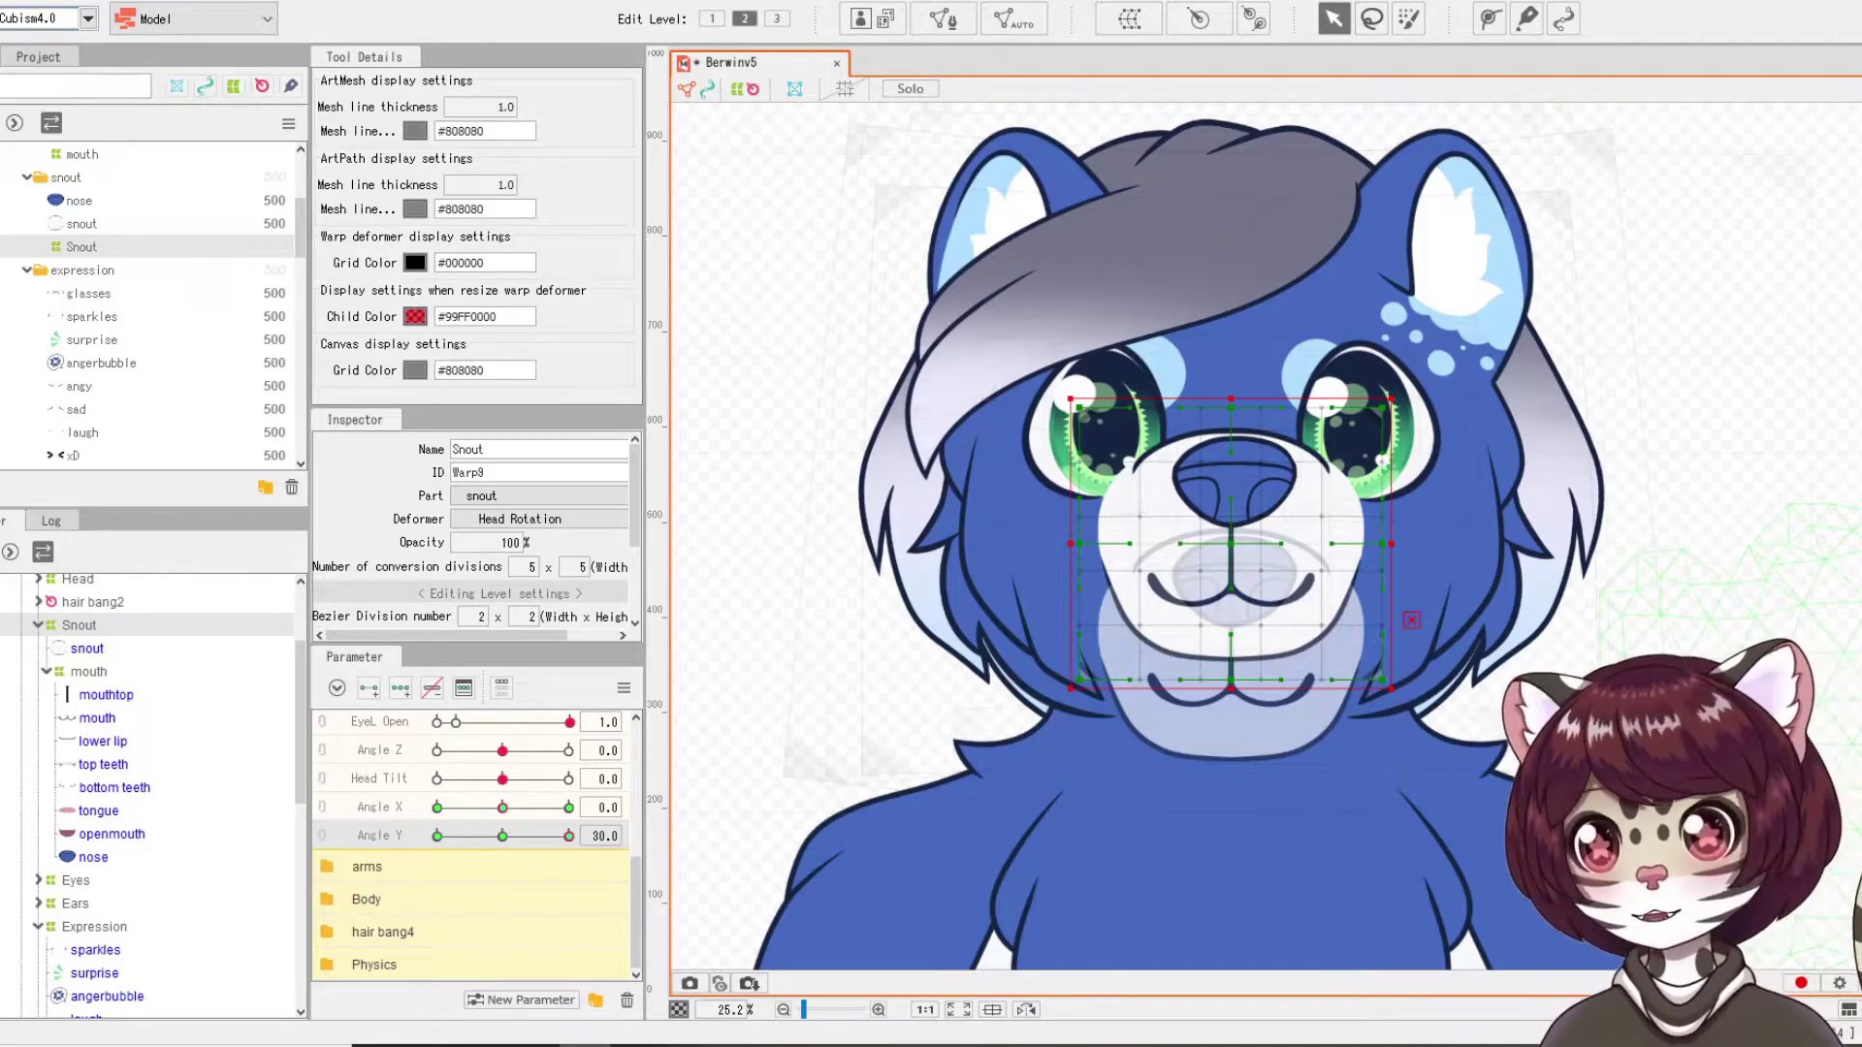
{"action": "left_click", "coordinate": [1751, 424]}
{"action": "scroll", "coordinate": [1750, 423], "scroll_direction": "down", "scroll_amount": 2}
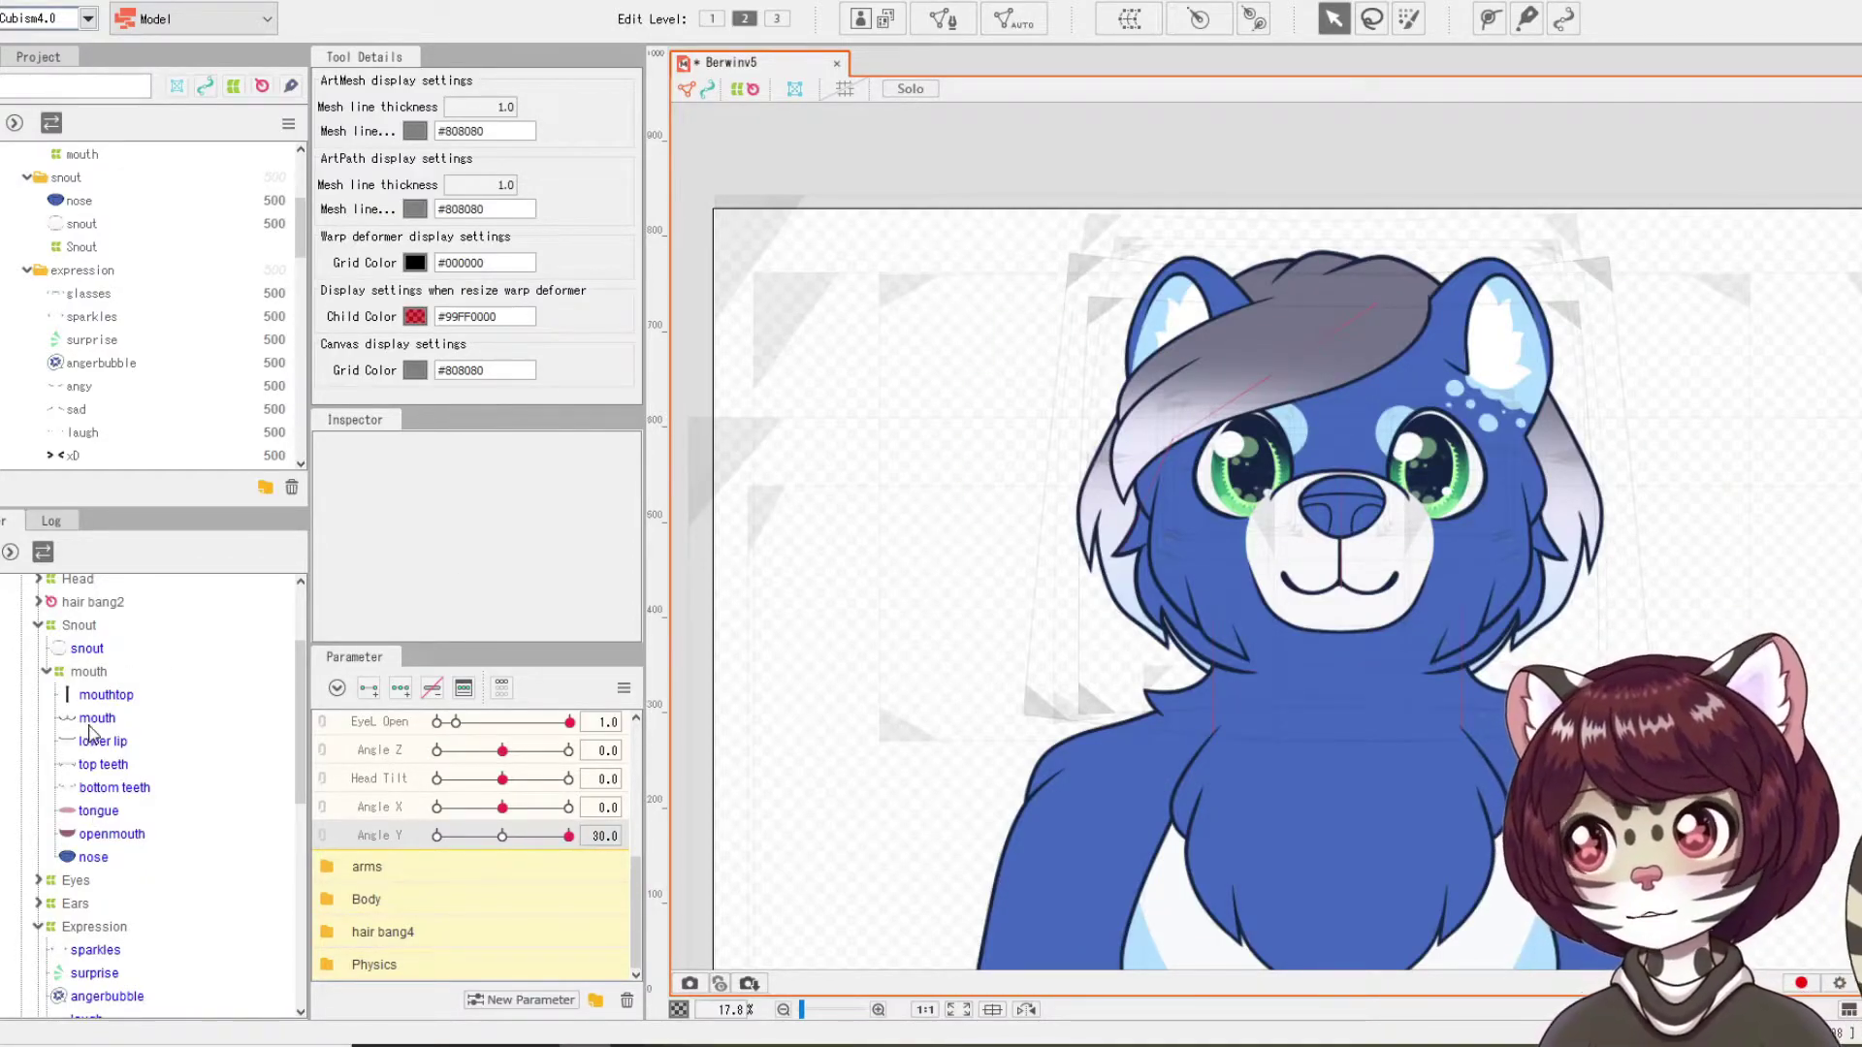
Step: Select the mouth warp deformer and zoom in on the bear's face to show its grid
{"action": "left_click", "coordinate": [94, 673]}
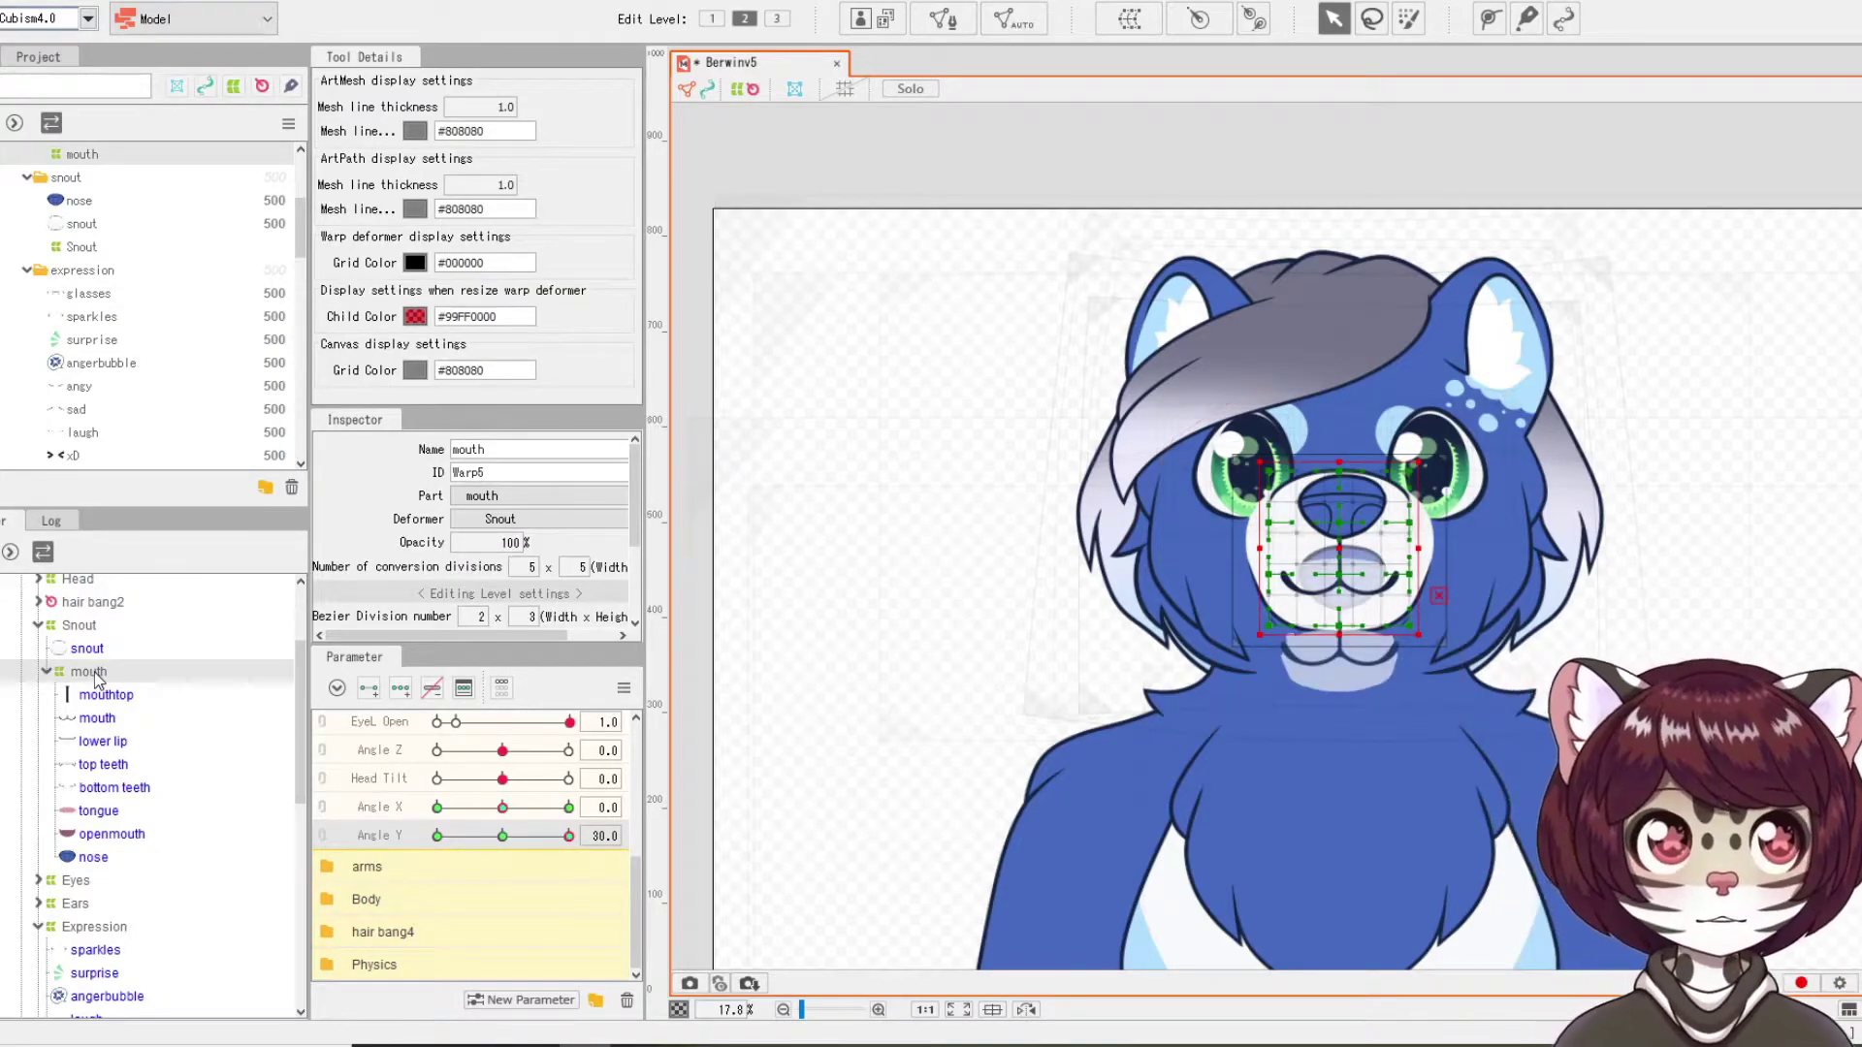
{"action": "scroll", "coordinate": [1517, 502], "scroll_direction": "up", "scroll_amount": 2}
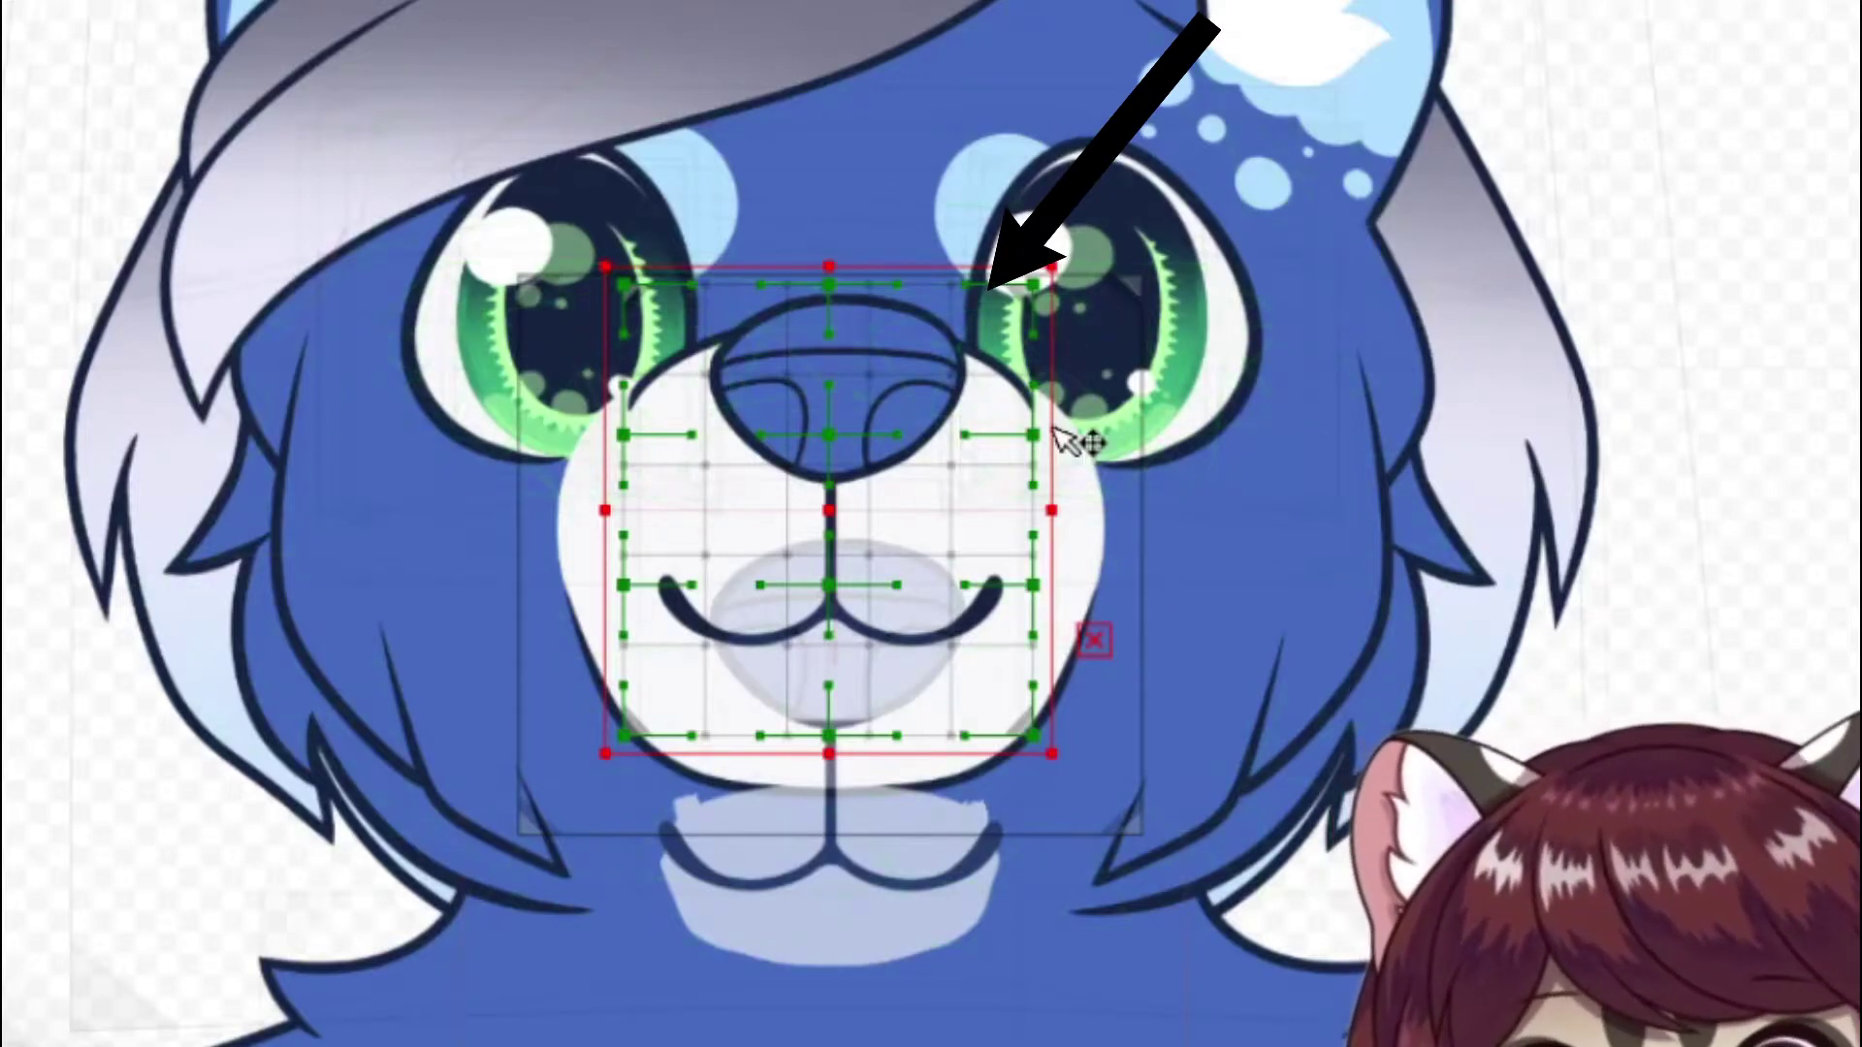
{"action": "scroll", "coordinate": [998, 407], "scroll_direction": "up", "scroll_amount": 2}
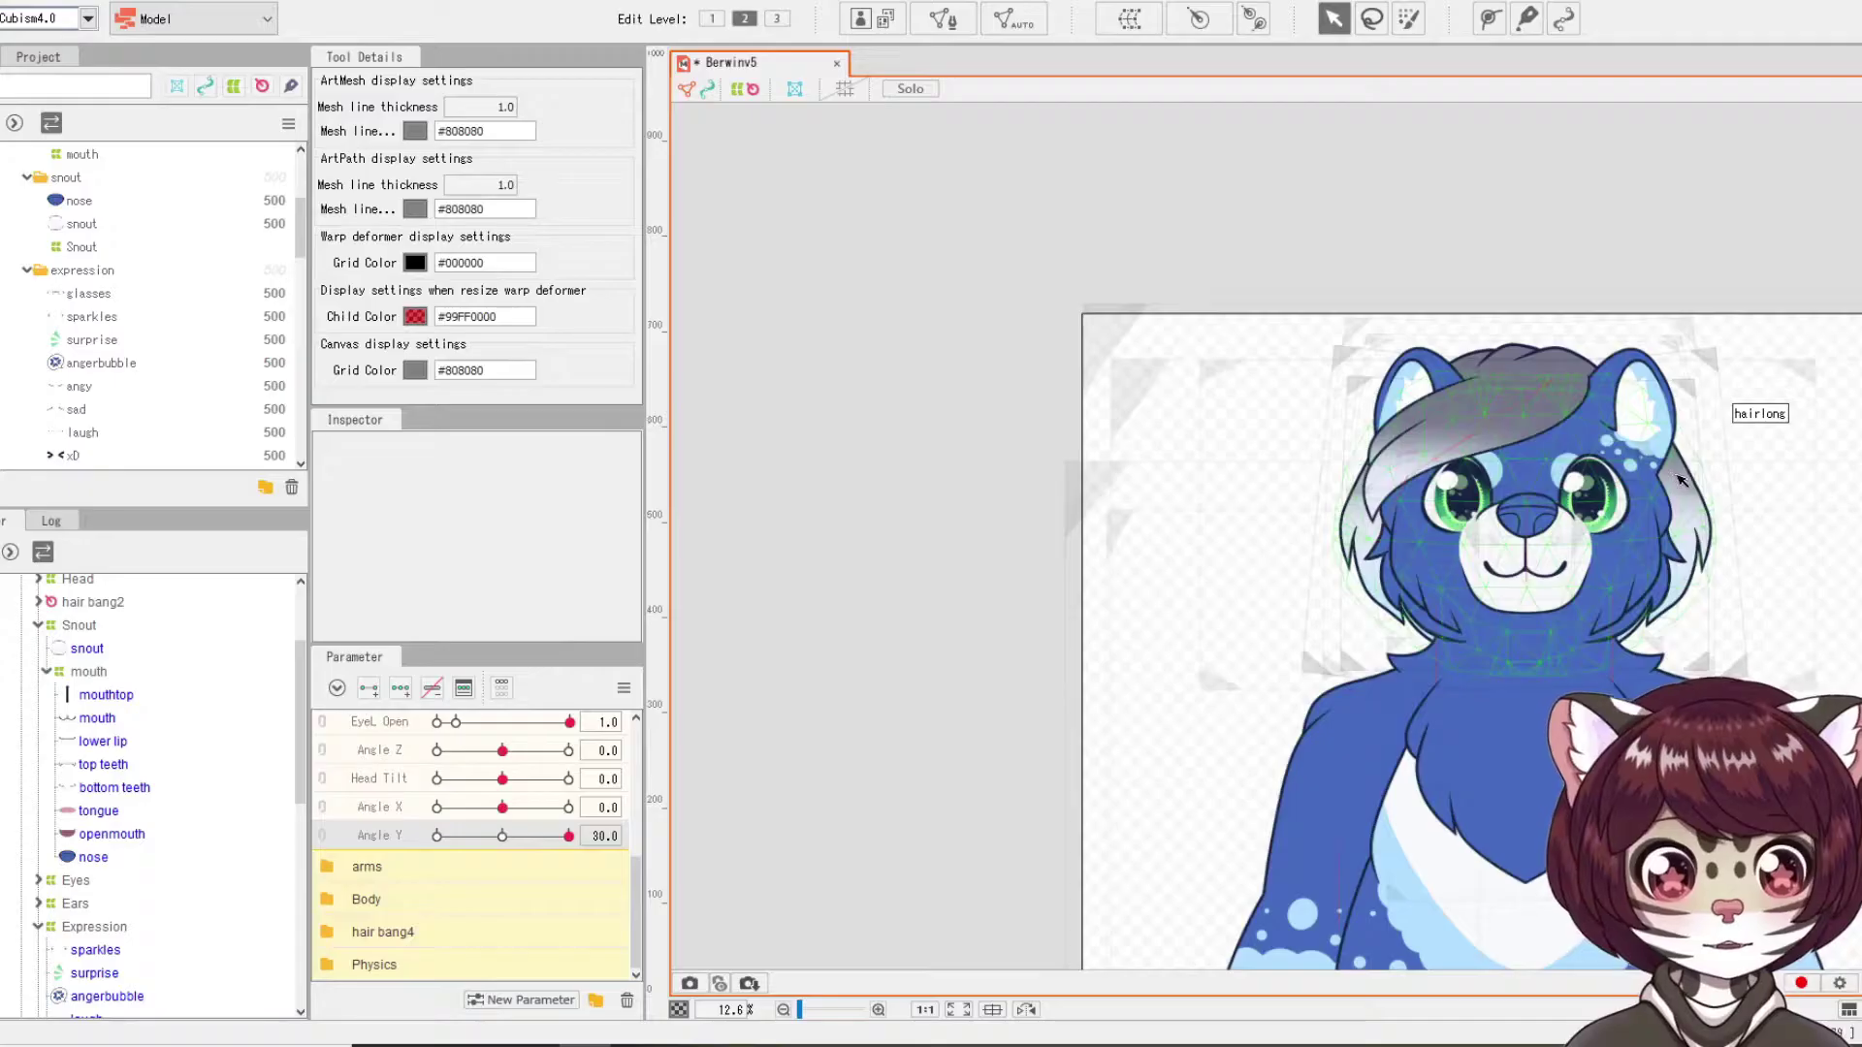
{"action": "scroll", "coordinate": [1712, 524], "scroll_direction": "up", "scroll_amount": 3}
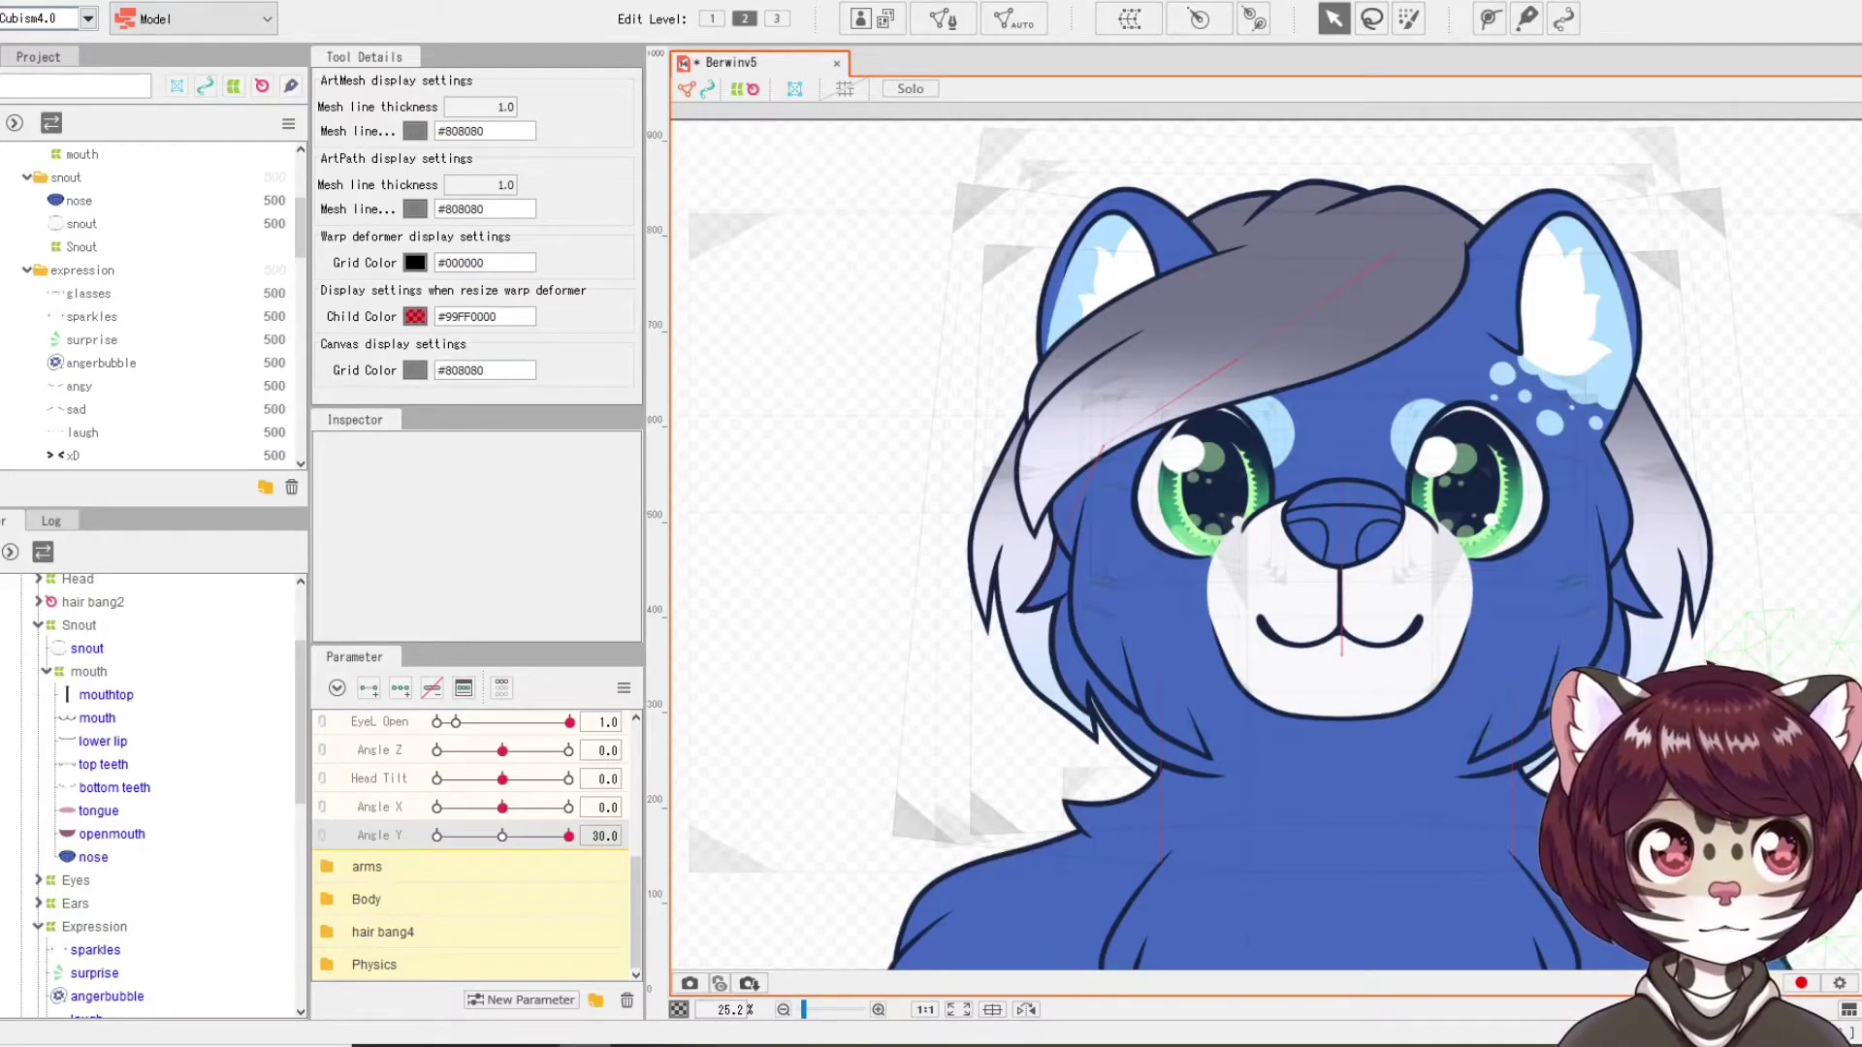
{"action": "left_click", "coordinate": [89, 671]}
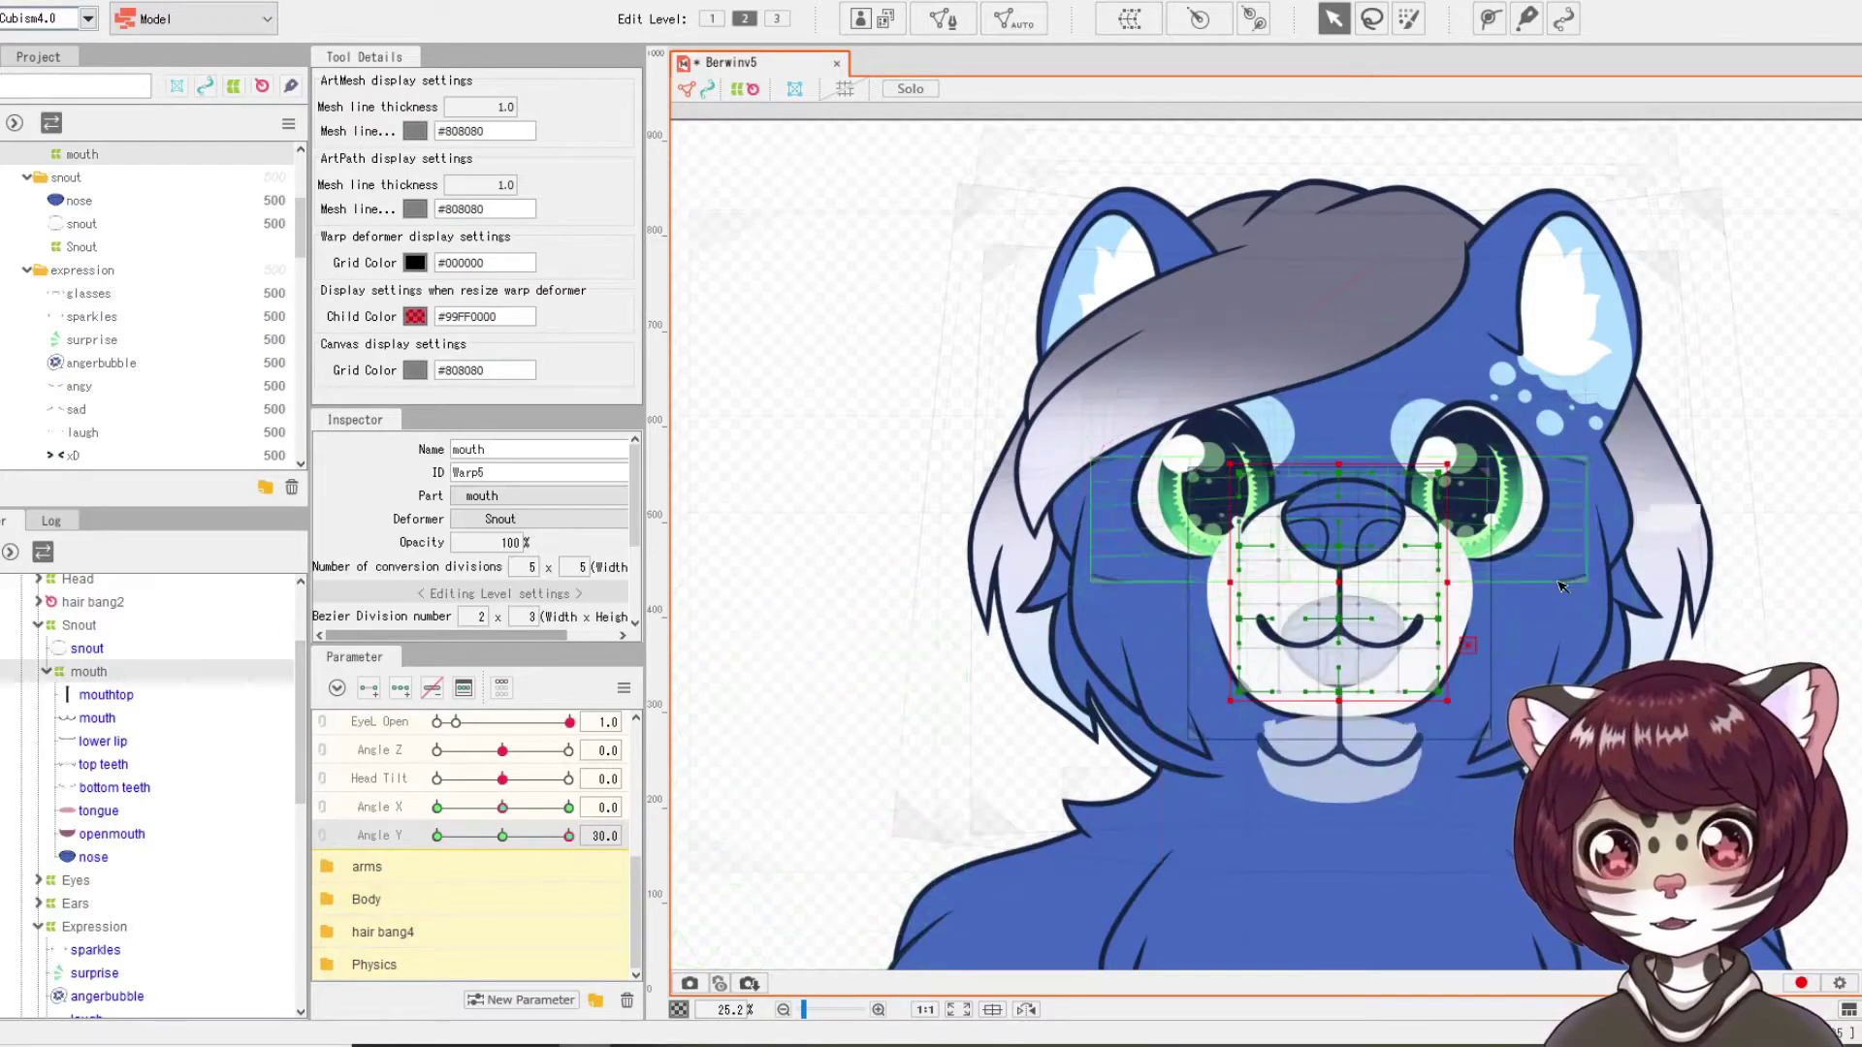
{"action": "scroll", "coordinate": [1382, 593], "scroll_direction": "up", "scroll_amount": 3}
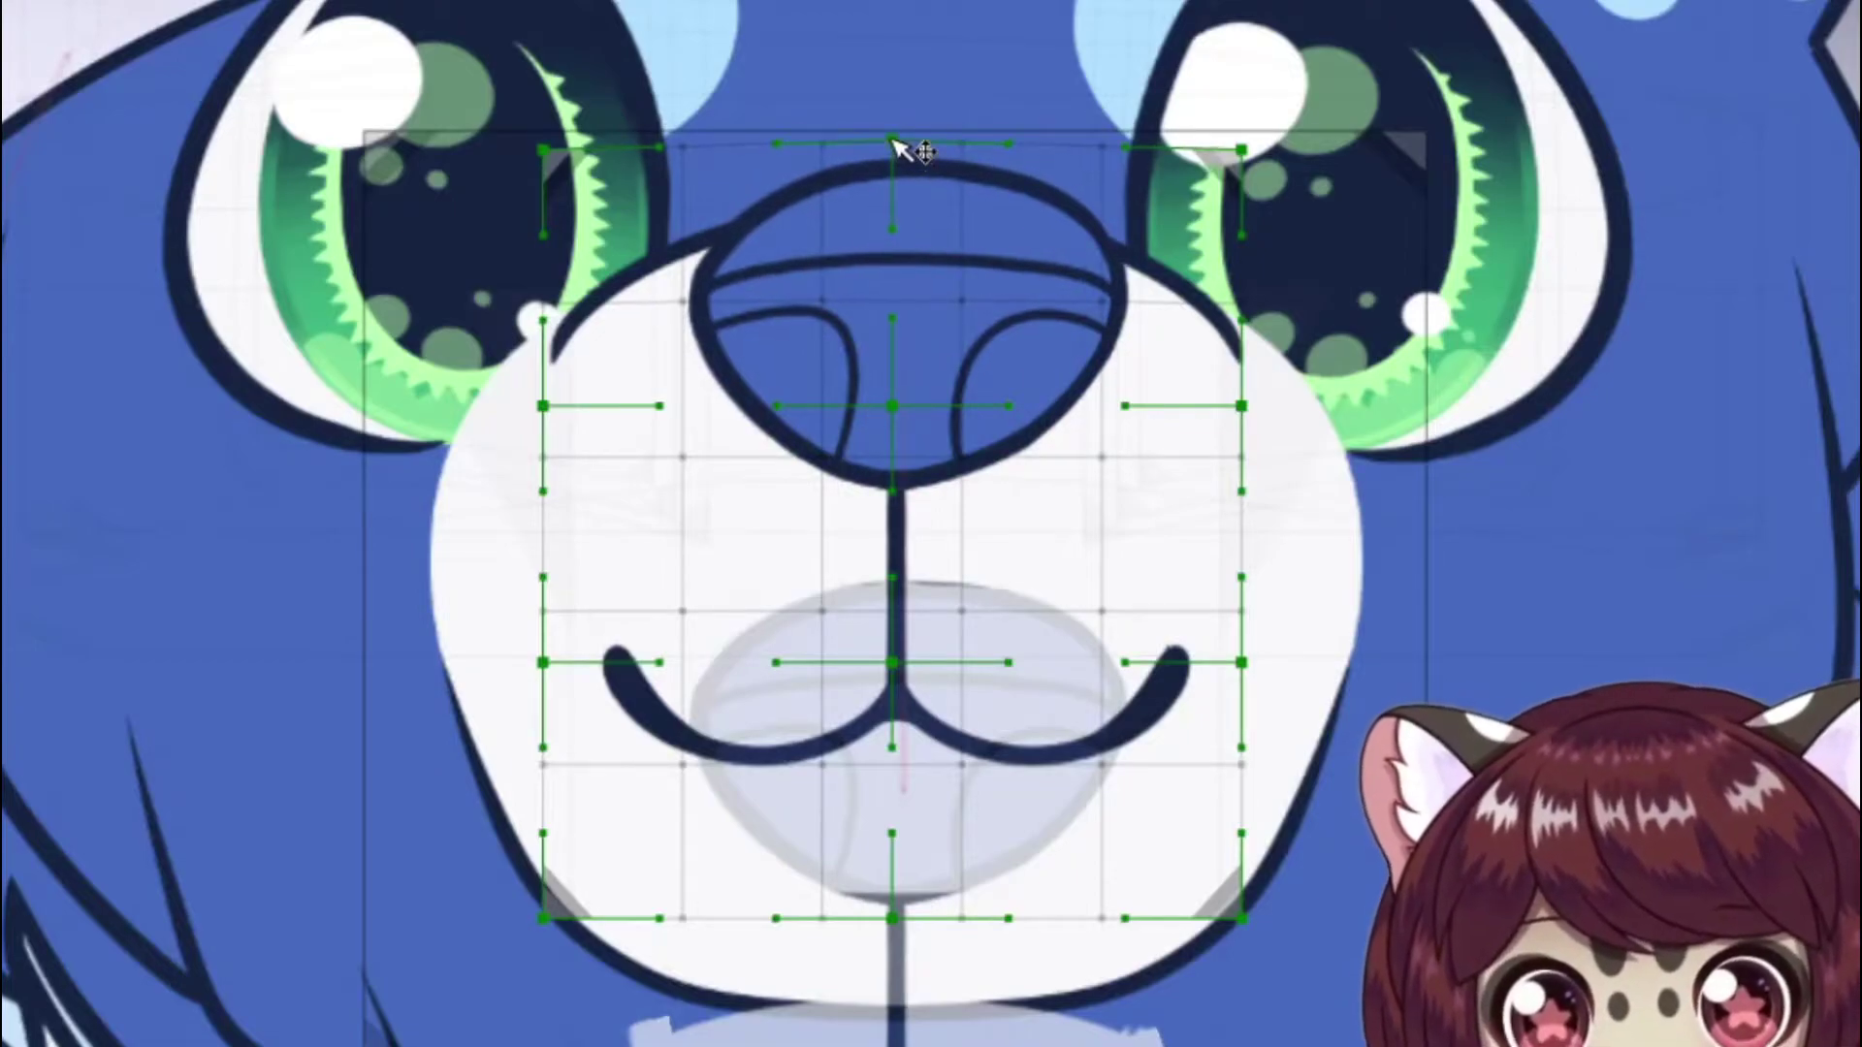
Step: Raise the mouth warp's nose, mouth, lower edge and top handles to curve the snout upward
{"action": "left_click", "coordinate": [896, 154]}
{"action": "left_click_drag", "start_coordinate": [893, 403], "coordinate": [898, 372]}
{"action": "left_click_drag", "start_coordinate": [892, 663], "coordinate": [894, 613]}
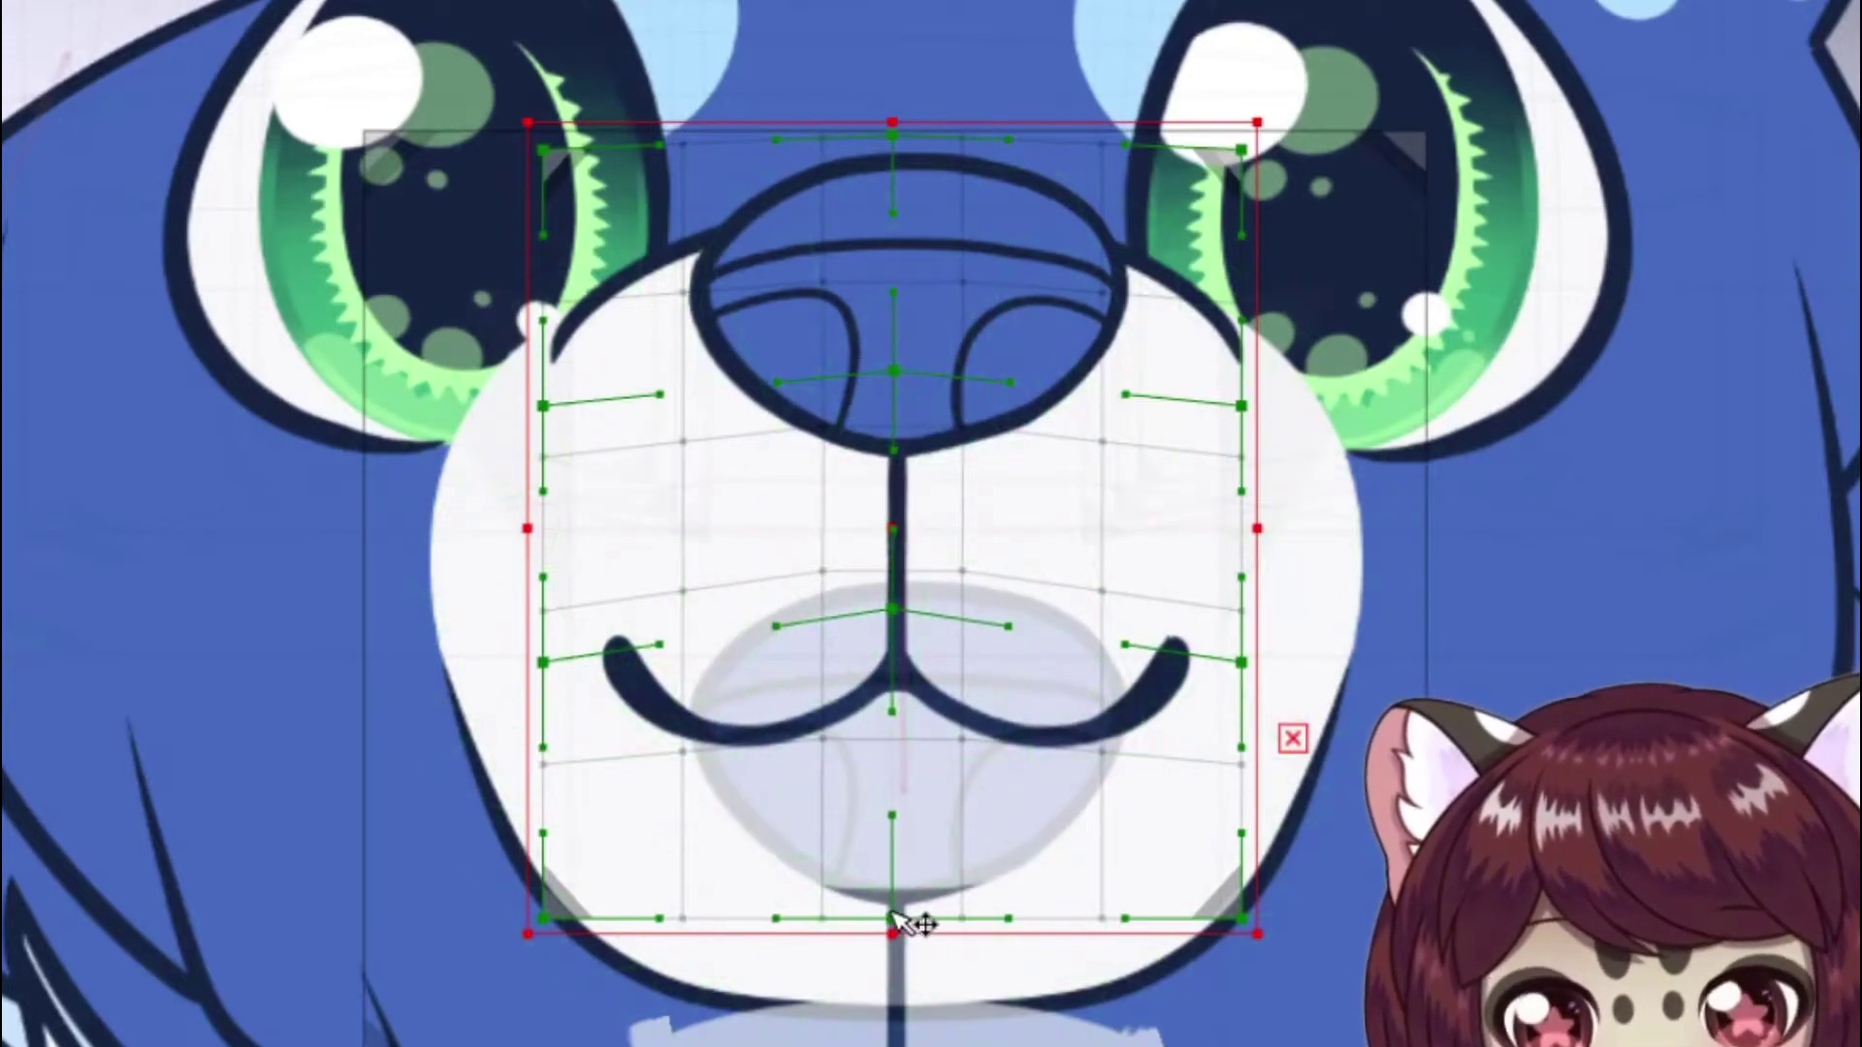
{"action": "mouse_move", "coordinate": [892, 914]}
{"action": "left_mouse_down"}
{"action": "mouse_move", "coordinate": [892, 875]}
{"action": "mouse_move", "coordinate": [892, 893]}
{"action": "left_mouse_up"}
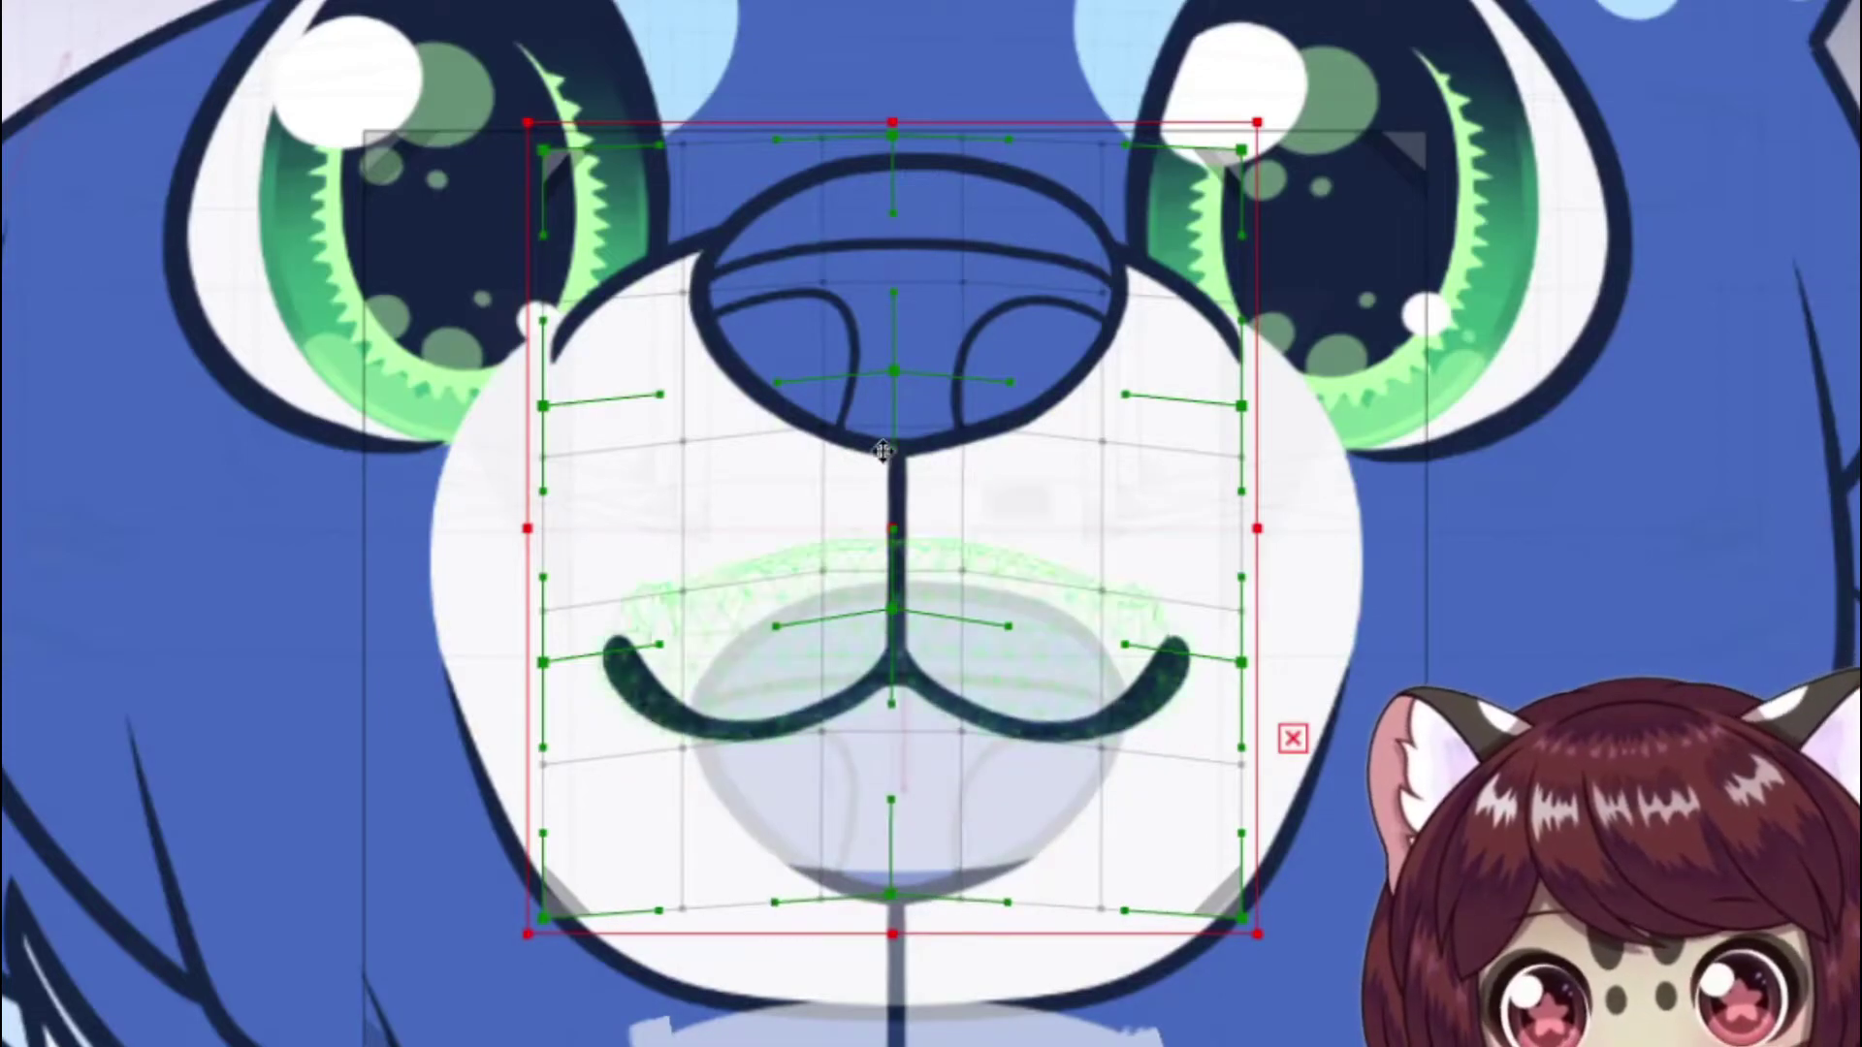
{"action": "left_click_drag", "start_coordinate": [893, 221], "coordinate": [894, 178]}
{"action": "left_click_drag", "start_coordinate": [895, 293], "coordinate": [893, 252]}
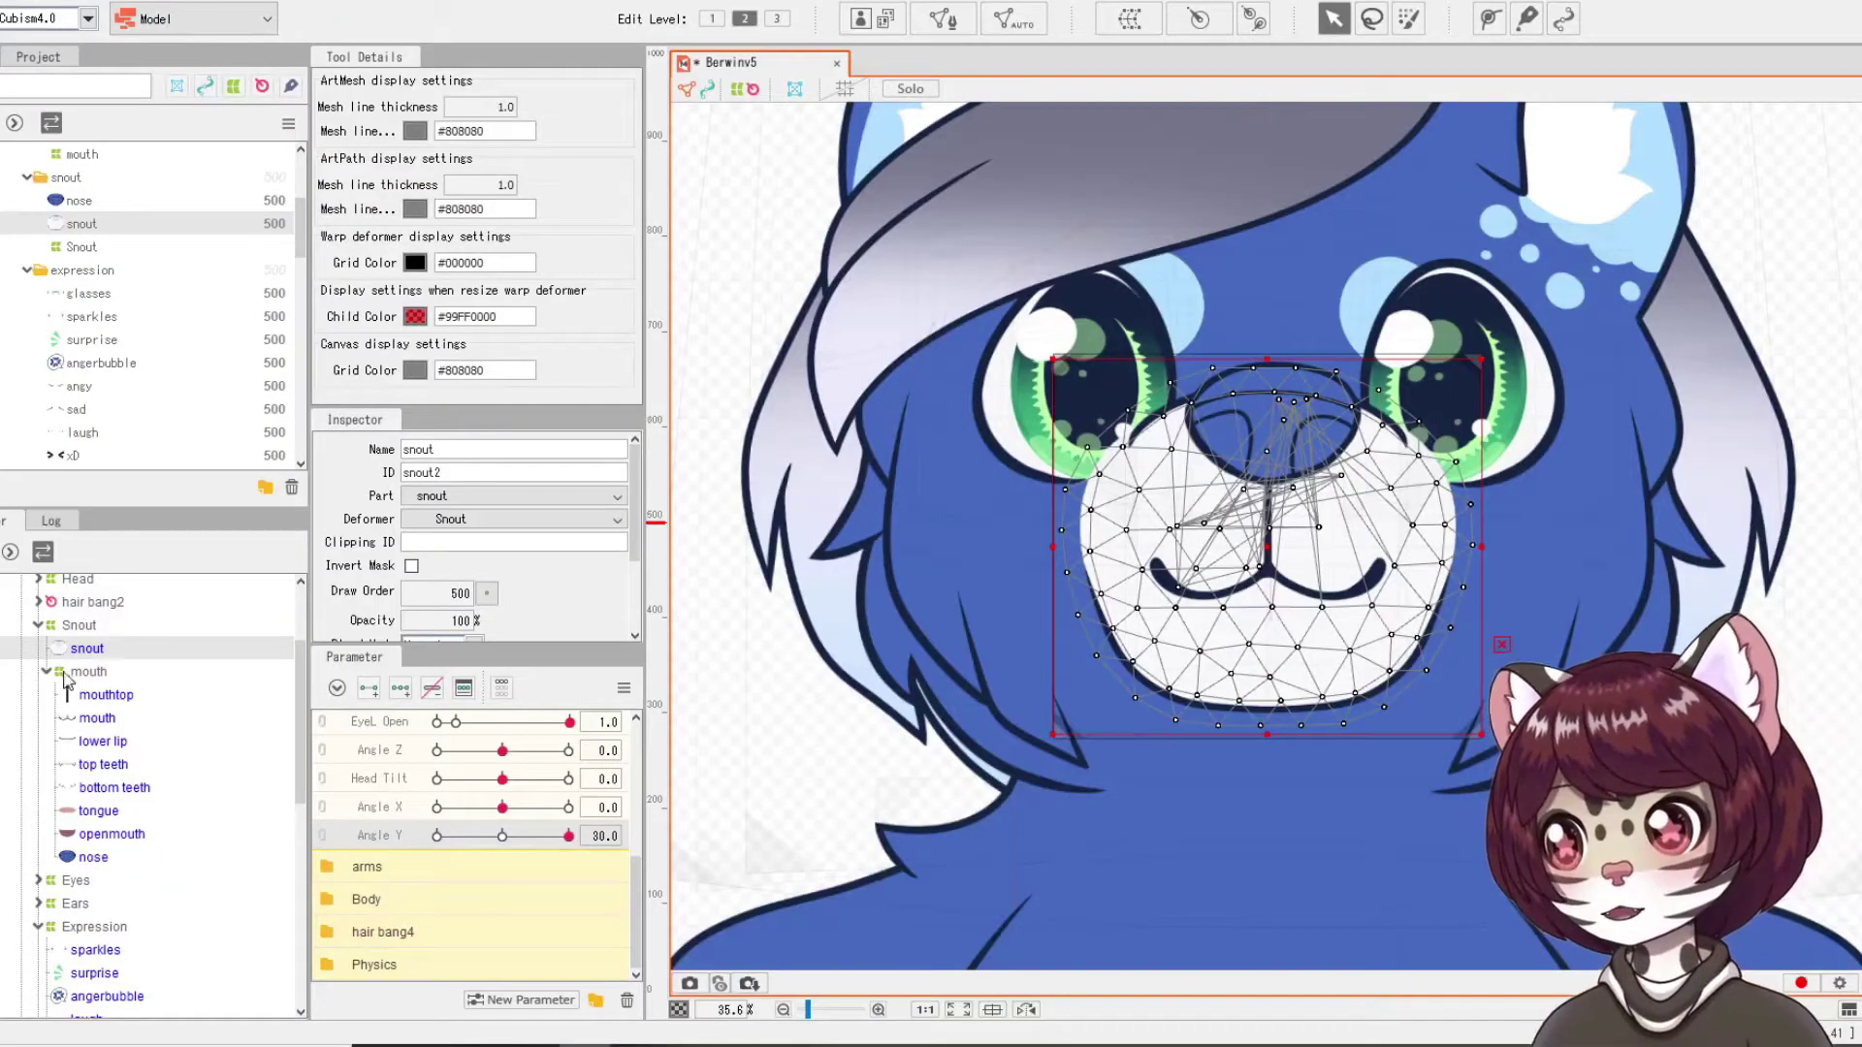
Step: Select the Snout warp and spread its bottom-left and bottom-right corners outward
{"action": "left_click", "coordinate": [79, 626]}
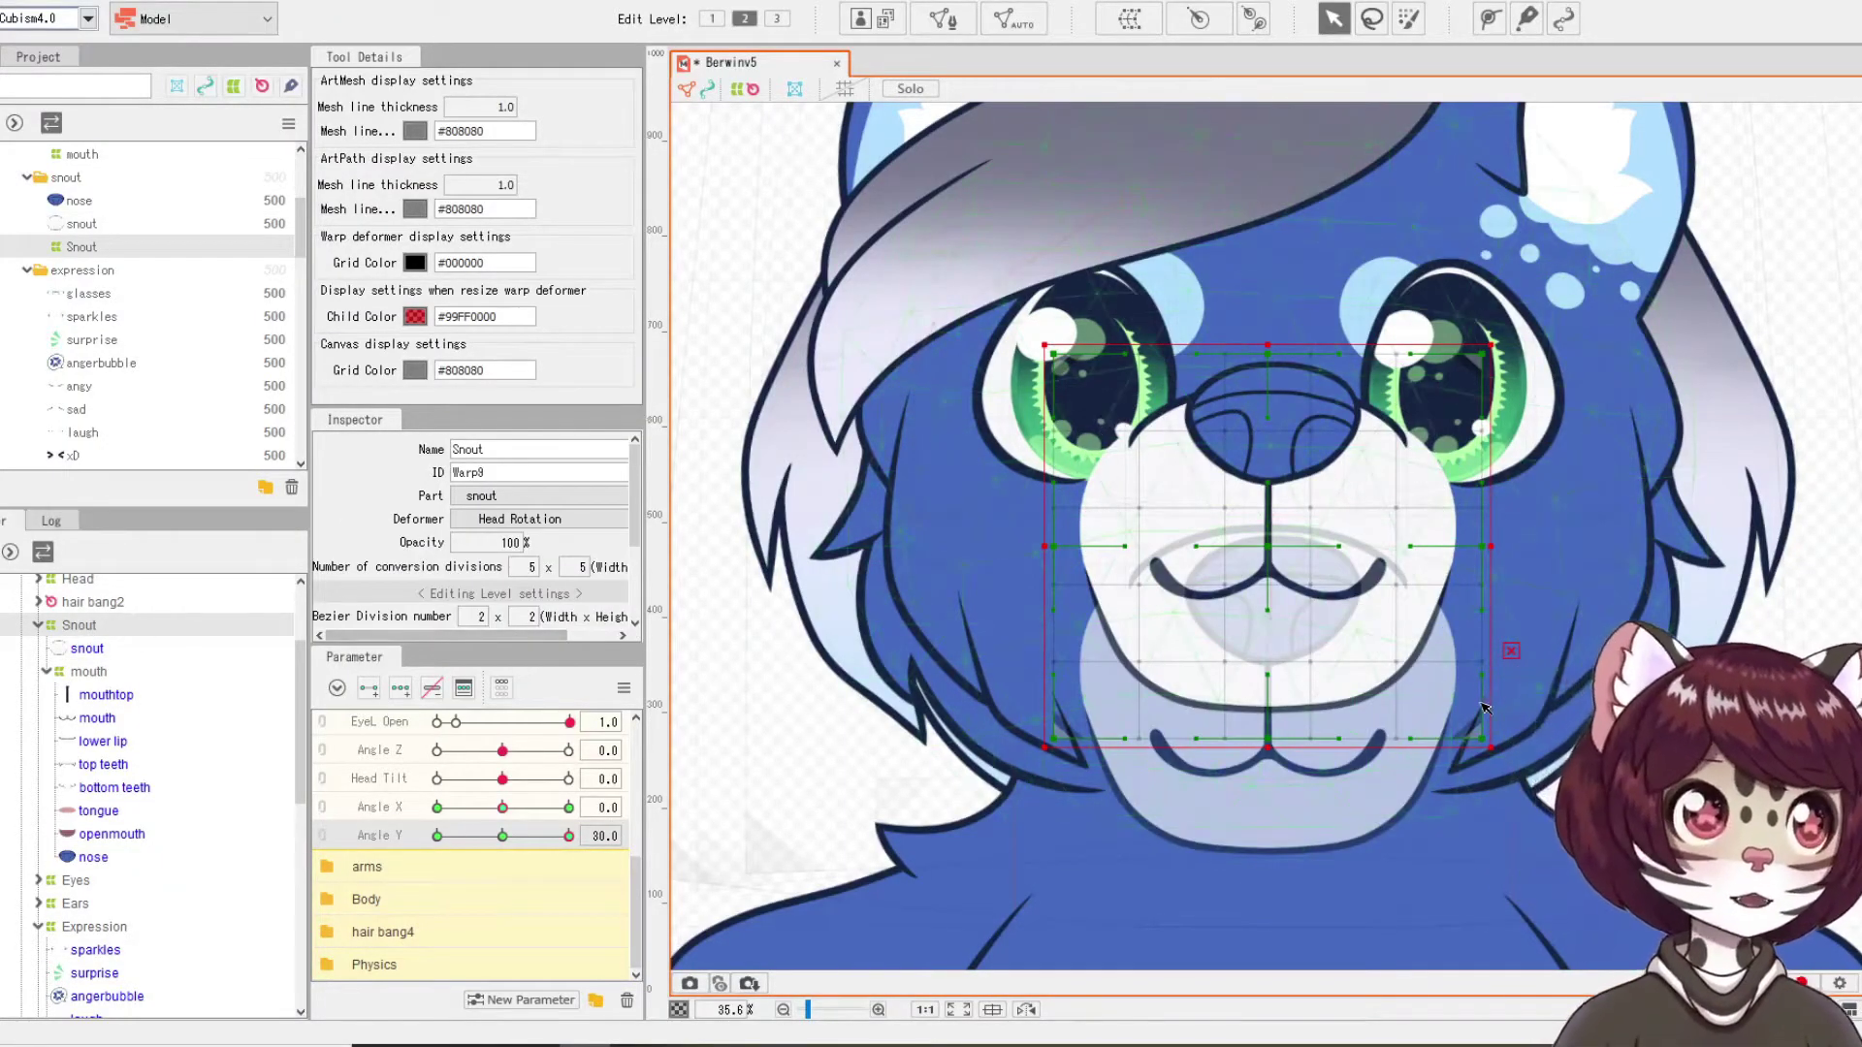
{"action": "scroll", "coordinate": [1426, 582], "scroll_direction": "down", "scroll_amount": 5}
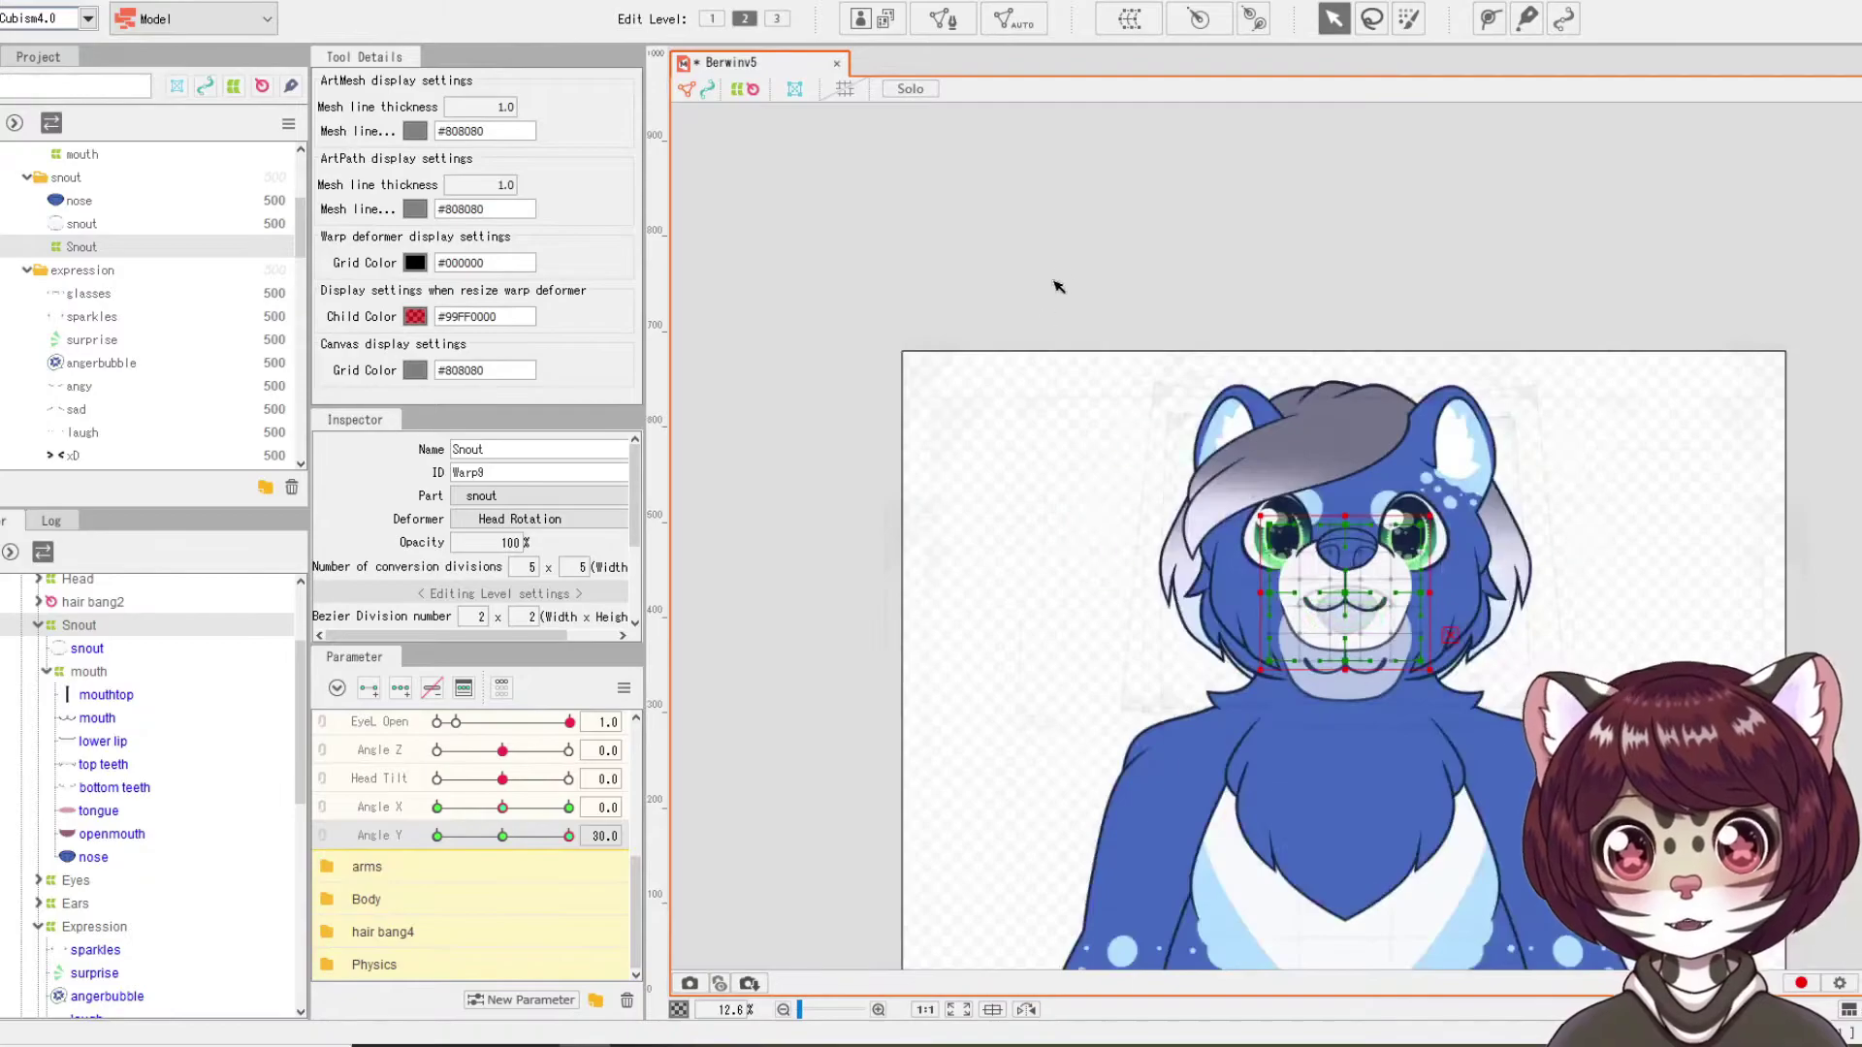
{"action": "left_click", "coordinate": [1581, 328]}
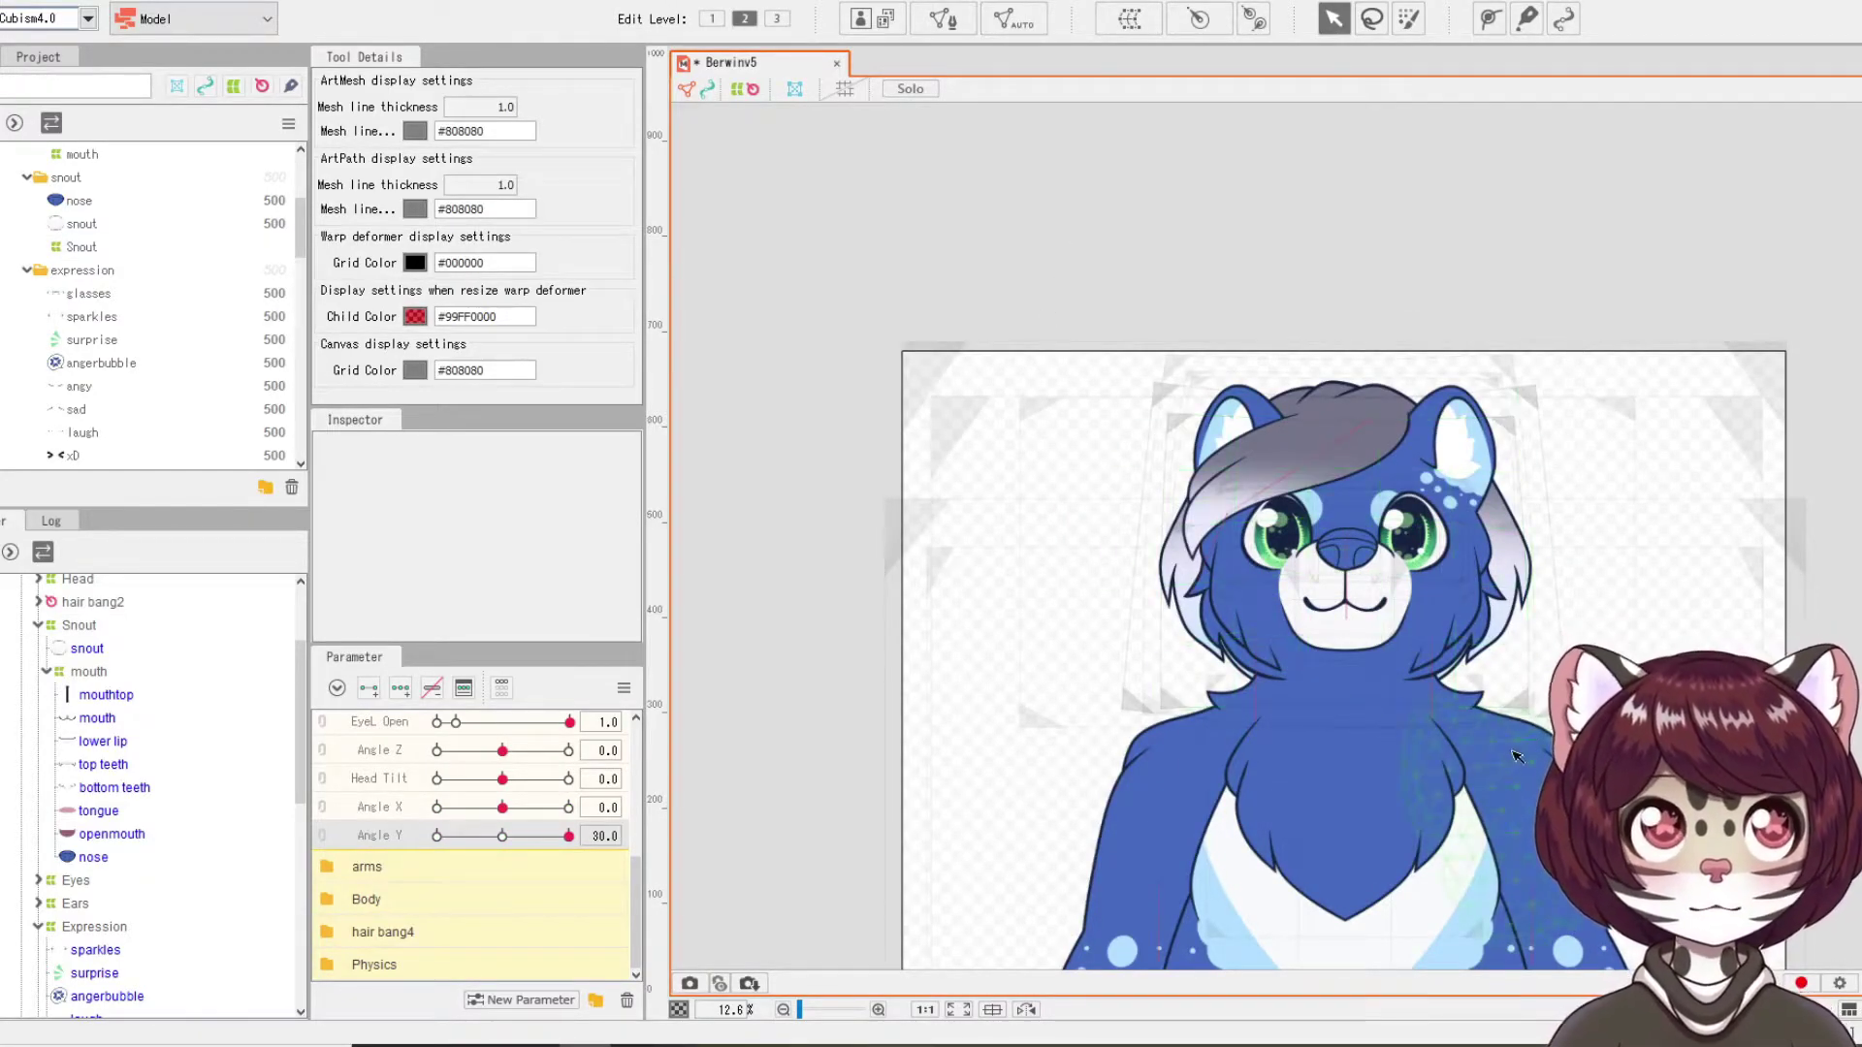
{"action": "scroll", "coordinate": [1493, 757], "scroll_direction": "up", "scroll_amount": 2}
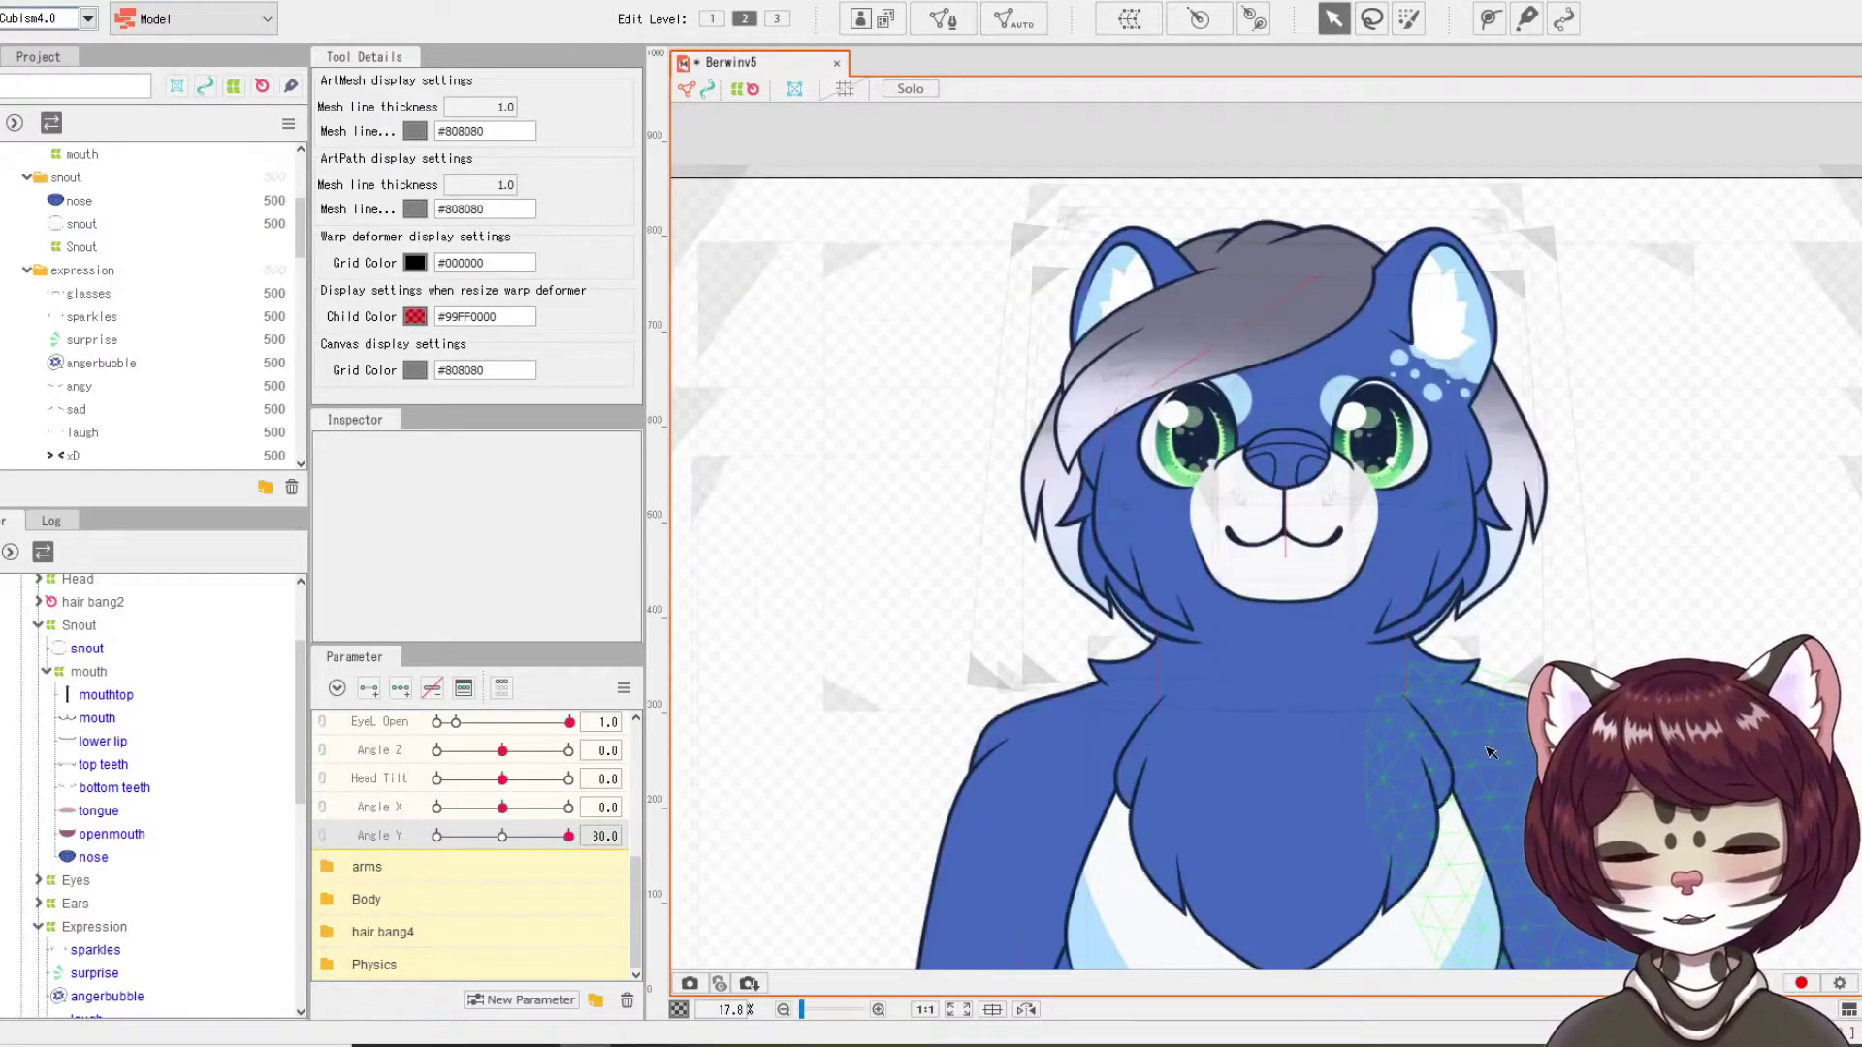
{"action": "left_click", "coordinate": [70, 627]}
{"action": "scroll", "coordinate": [1280, 543], "scroll_direction": "up", "scroll_amount": 2}
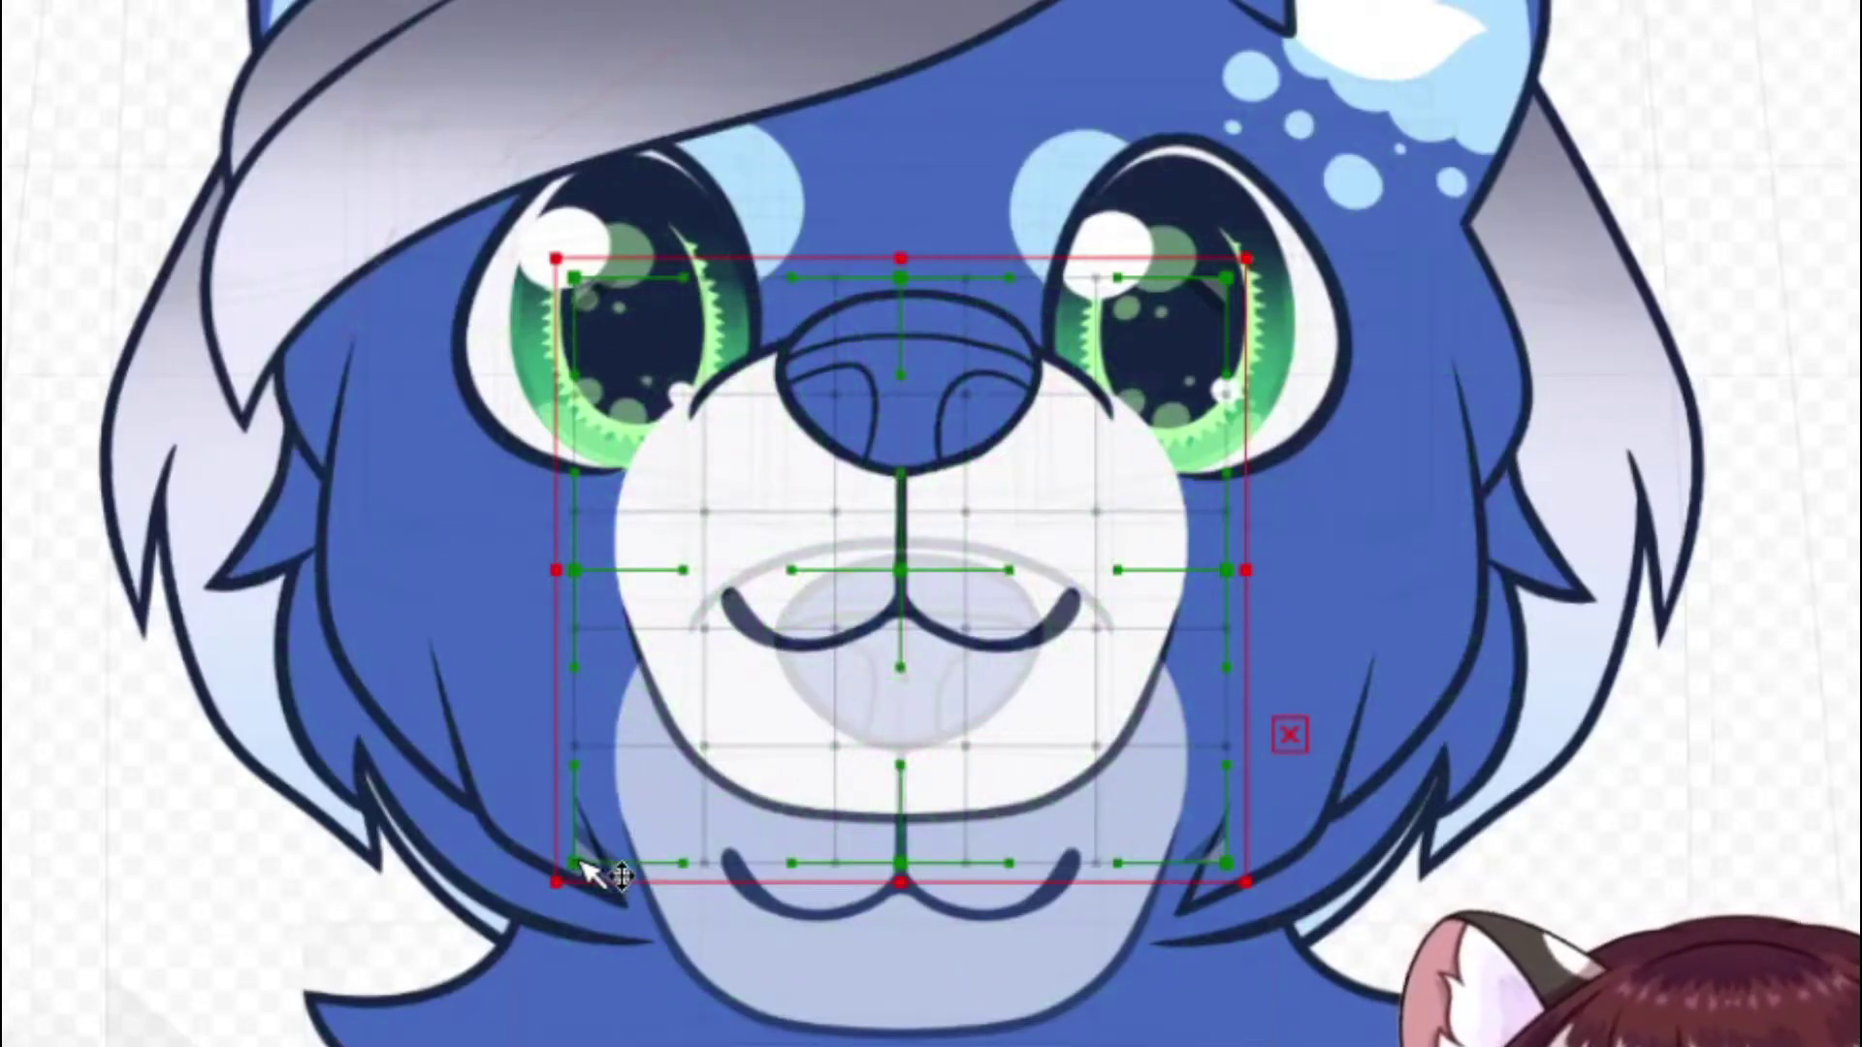
{"action": "left_click_drag", "start_coordinate": [582, 863], "coordinate": [524, 878]}
{"action": "left_click_drag", "start_coordinate": [1227, 862], "coordinate": [1280, 875]}
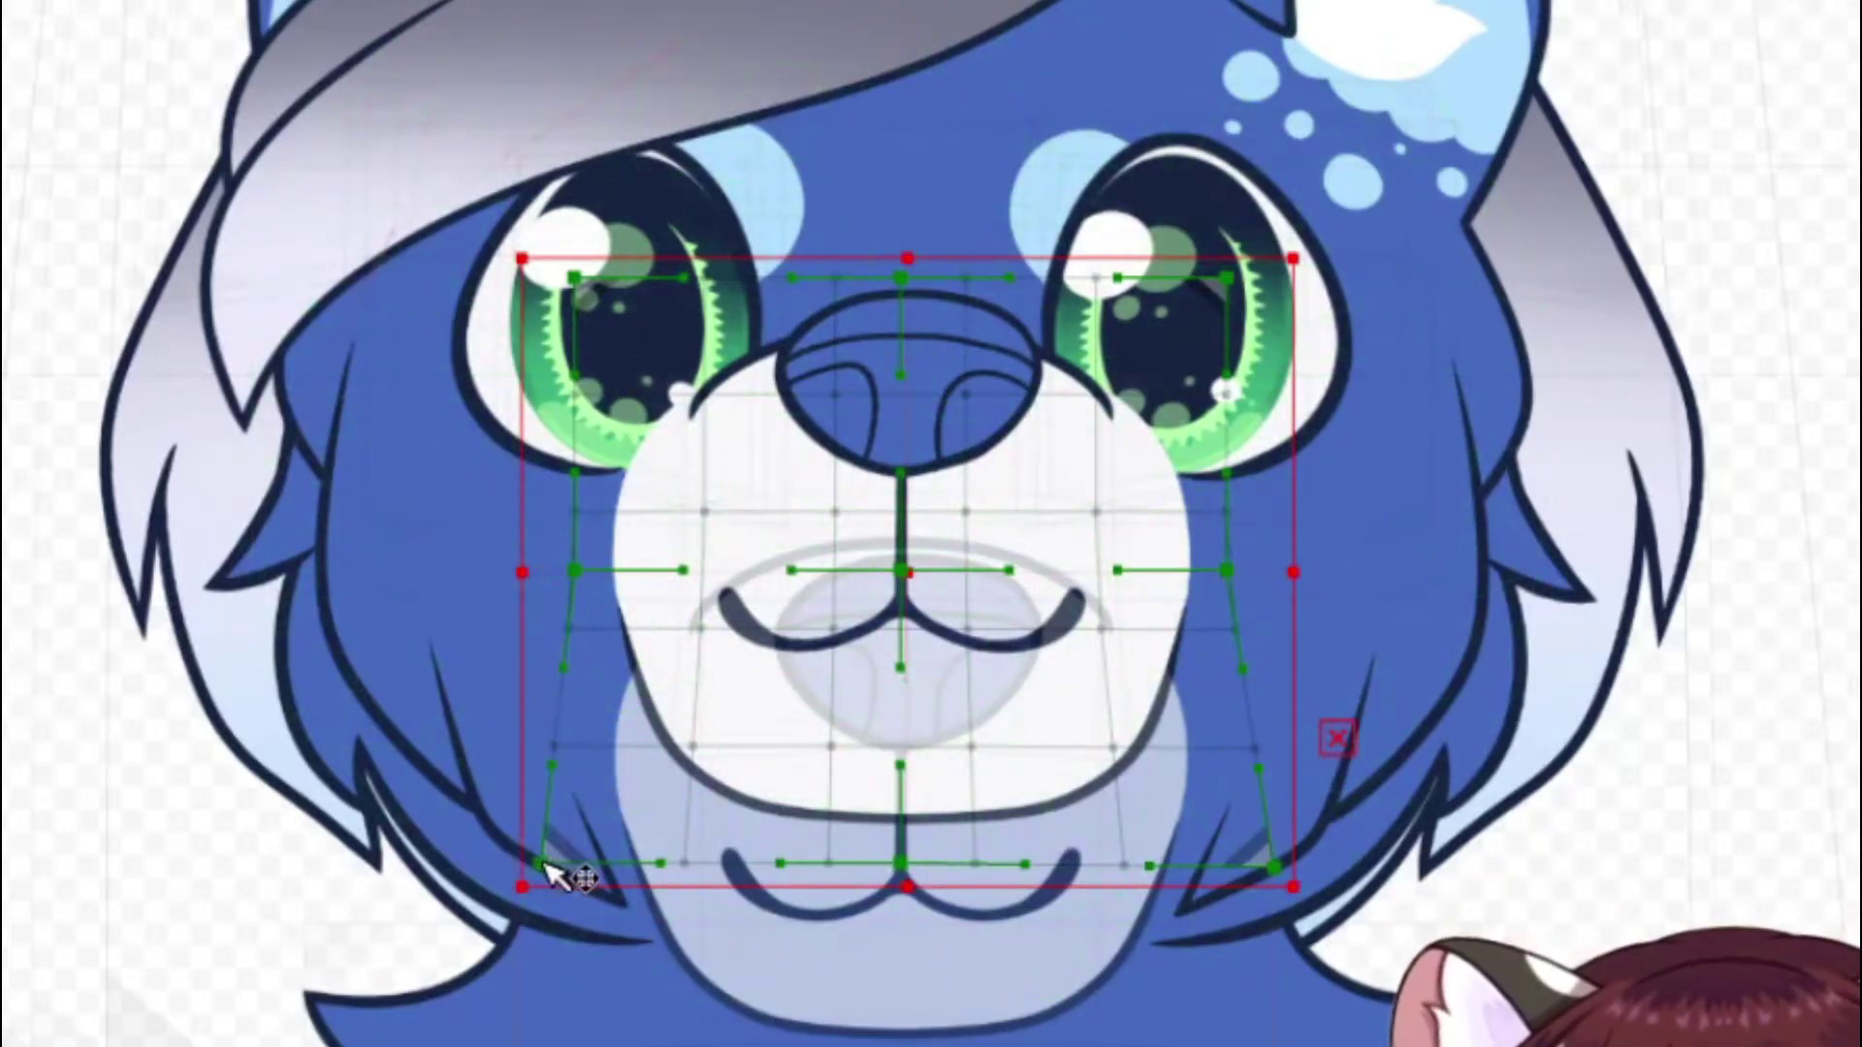
{"action": "left_click_drag", "start_coordinate": [543, 865], "coordinate": [523, 862]}
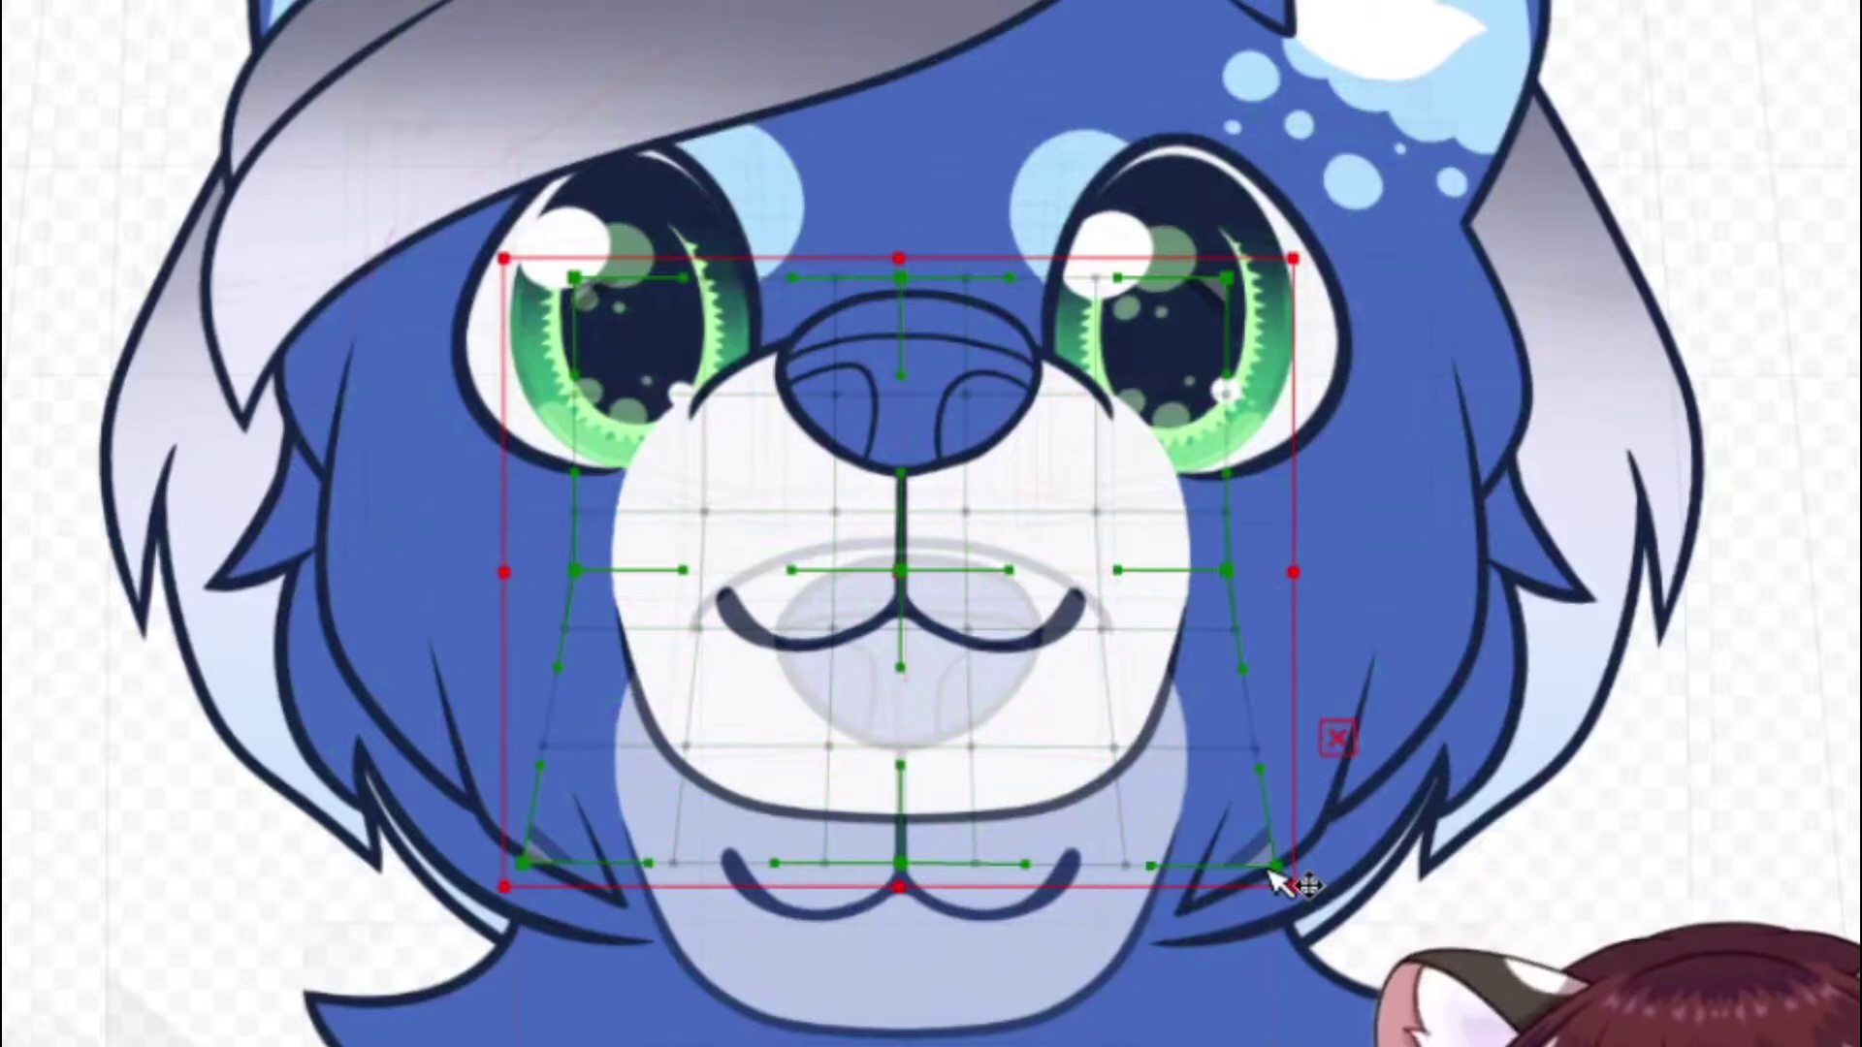
{"action": "left_click_drag", "start_coordinate": [1276, 873], "coordinate": [1289, 869]}
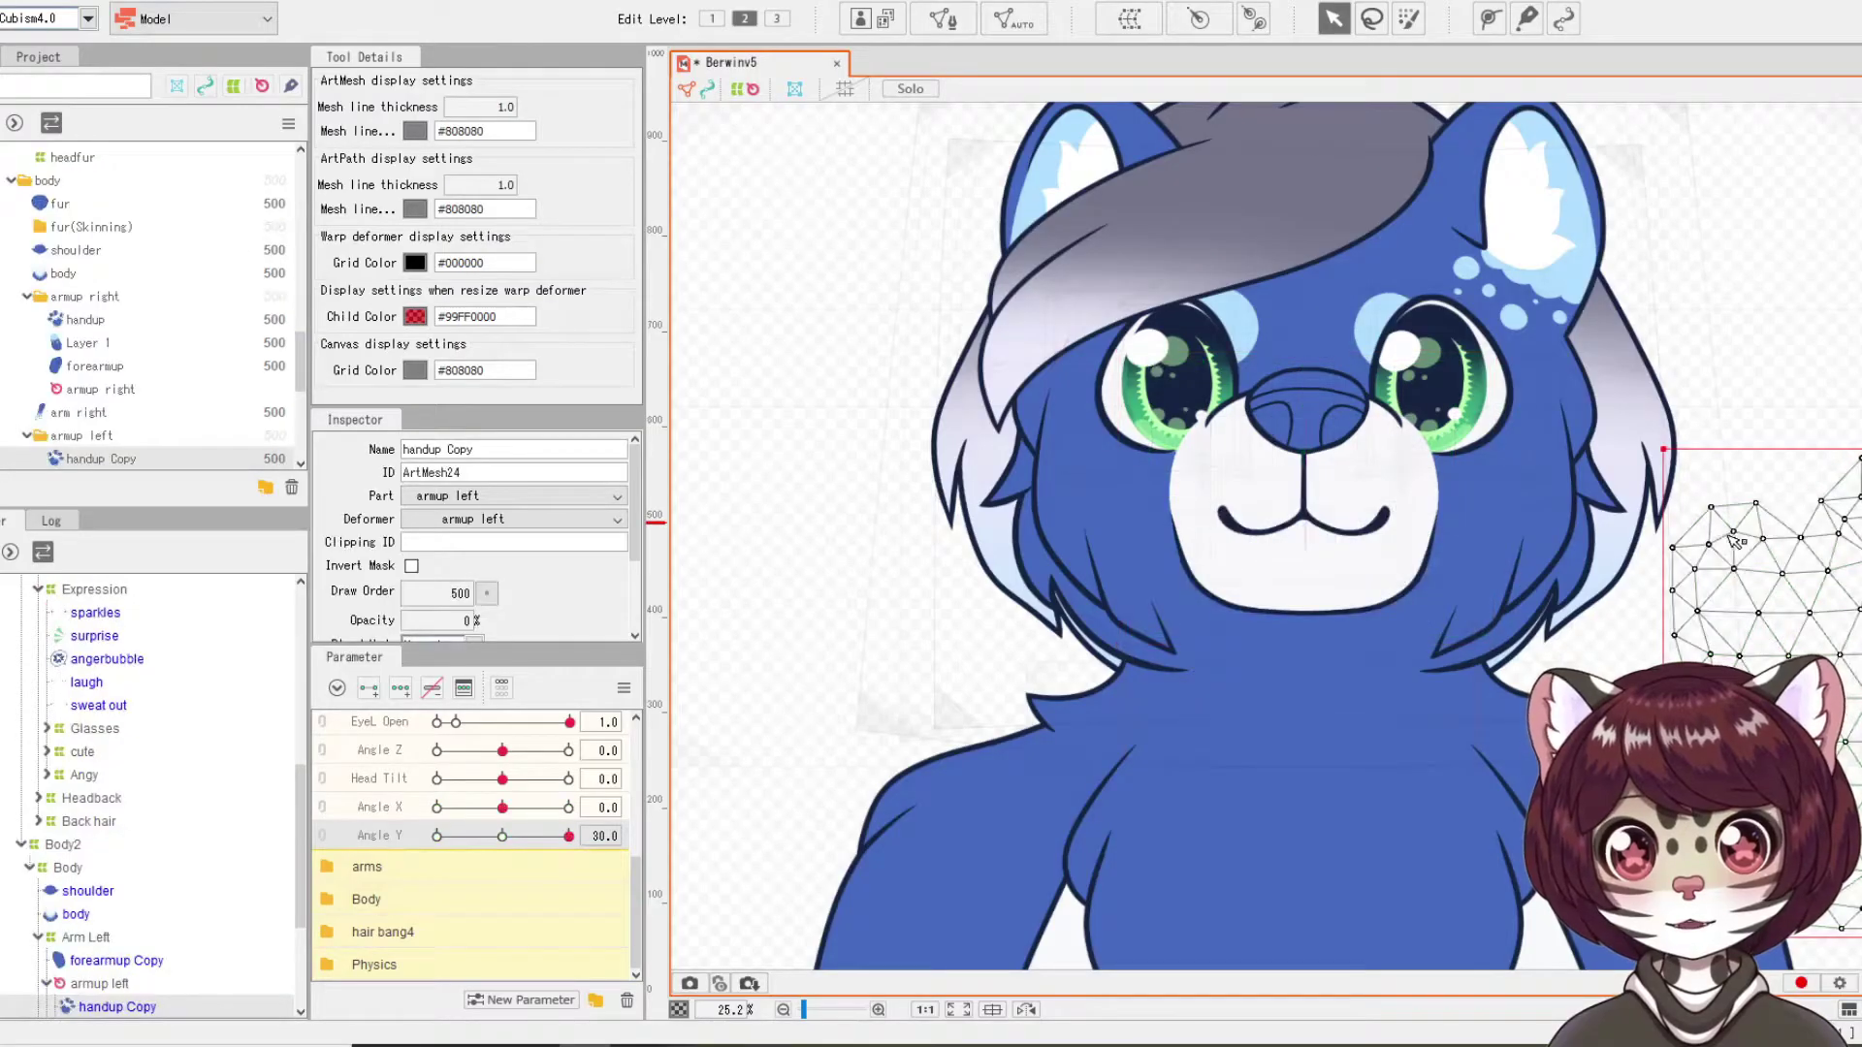
Step: Deselect everything and drag Angle Y down to -30 for the downward head tilt
{"action": "scroll", "coordinate": [1736, 541], "scroll_direction": "down", "scroll_amount": 3}
{"action": "left_click", "coordinate": [926, 364]}
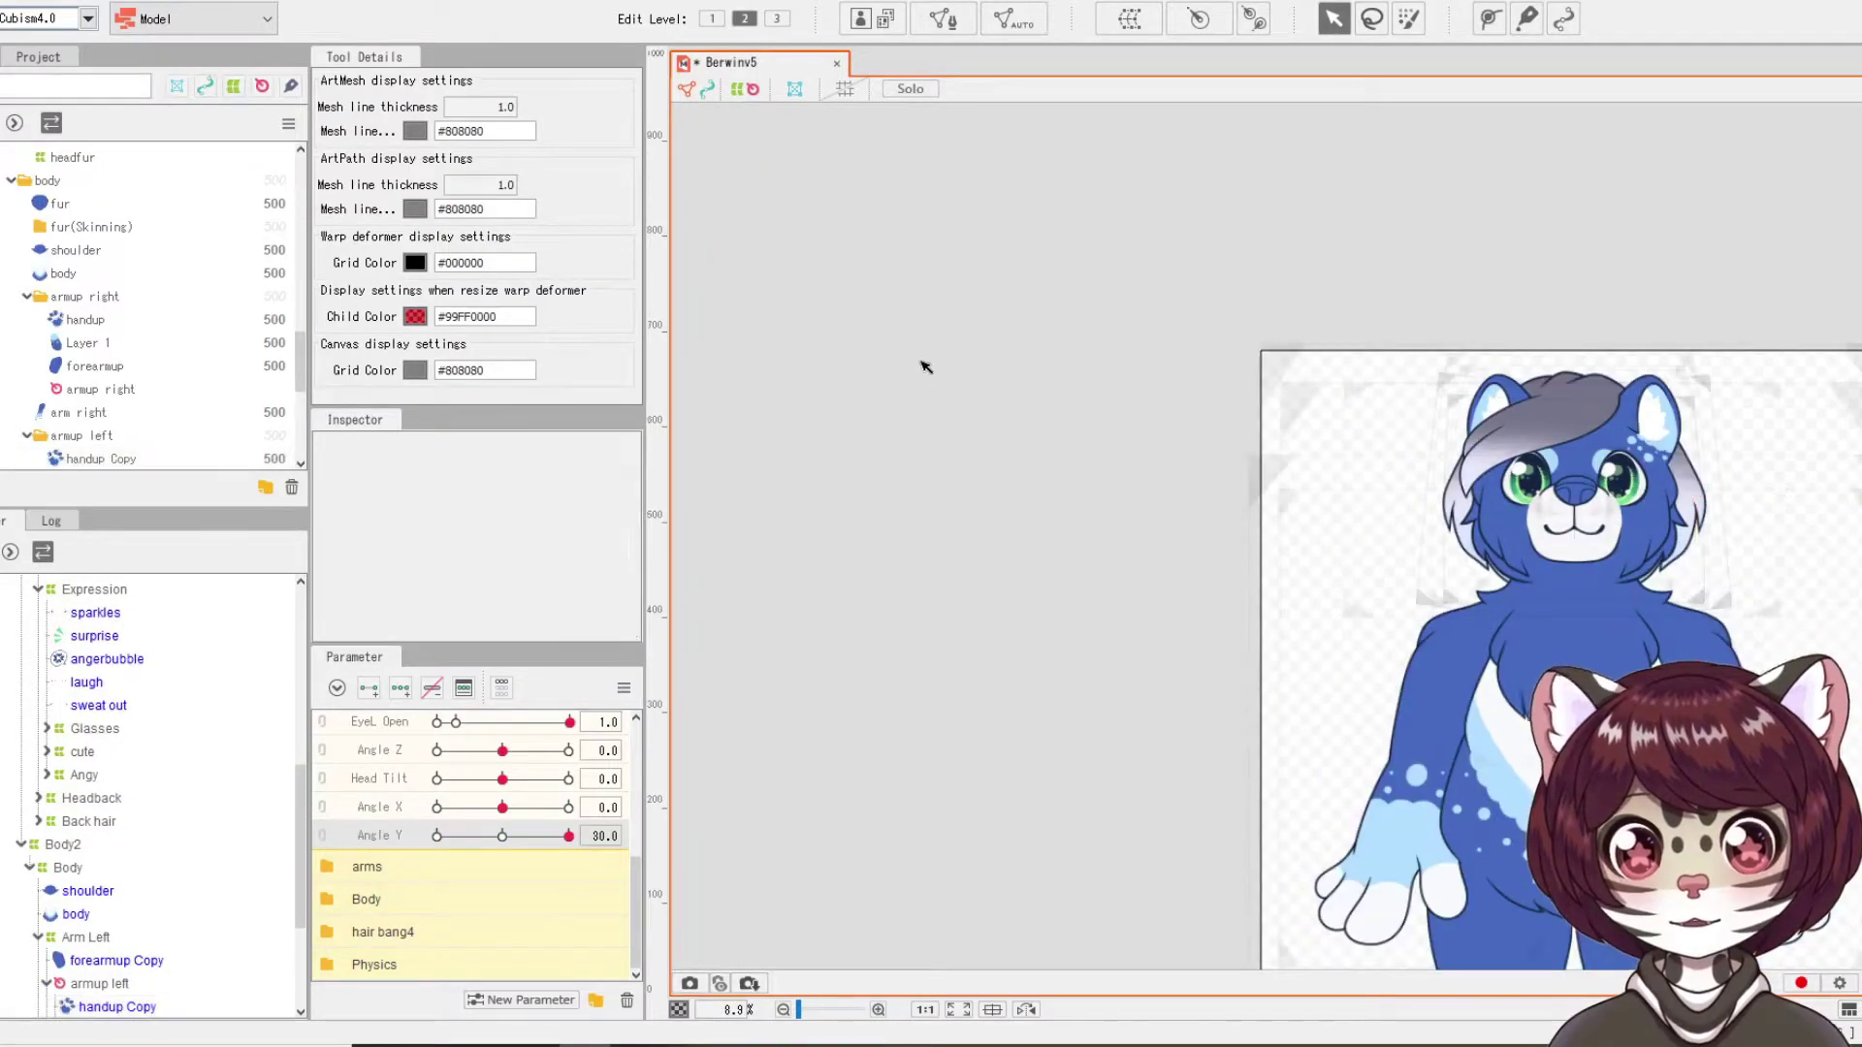
{"action": "scroll", "coordinate": [1663, 427], "scroll_direction": "up", "scroll_amount": 3}
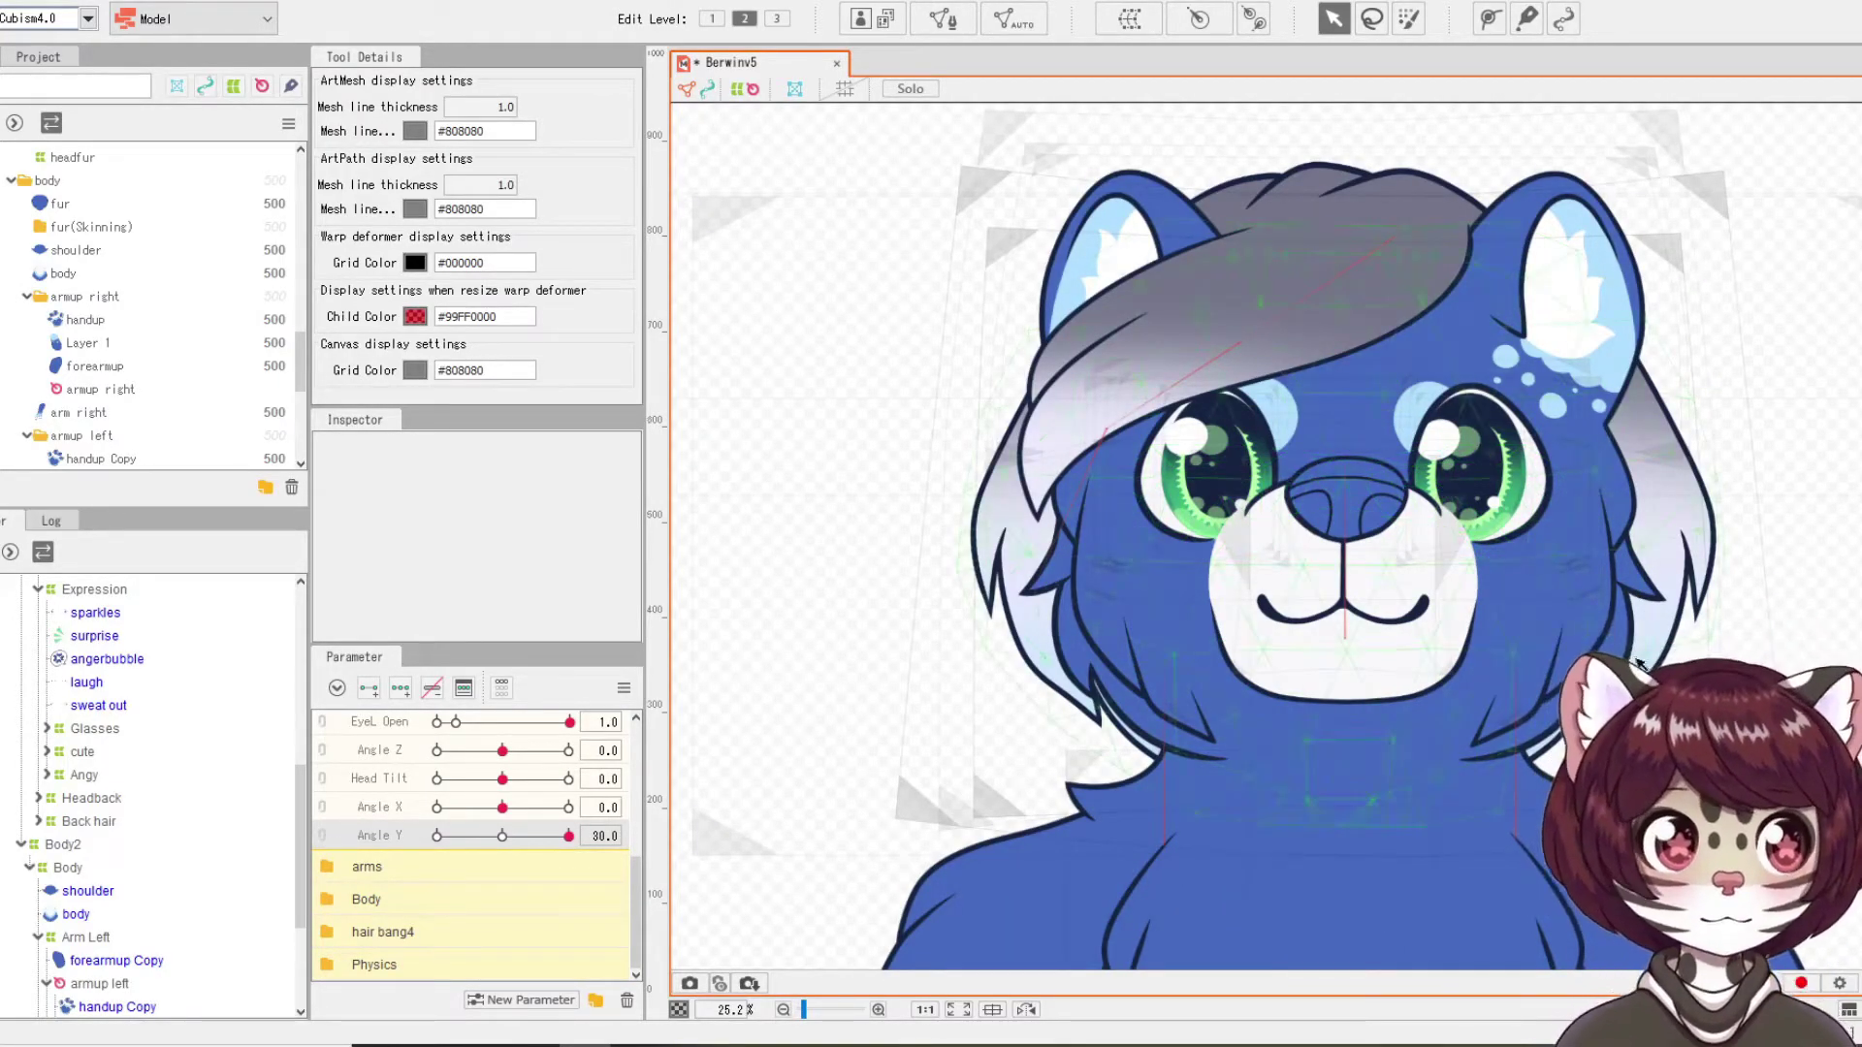
{"action": "scroll", "coordinate": [1491, 685], "scroll_direction": "down", "scroll_amount": 2}
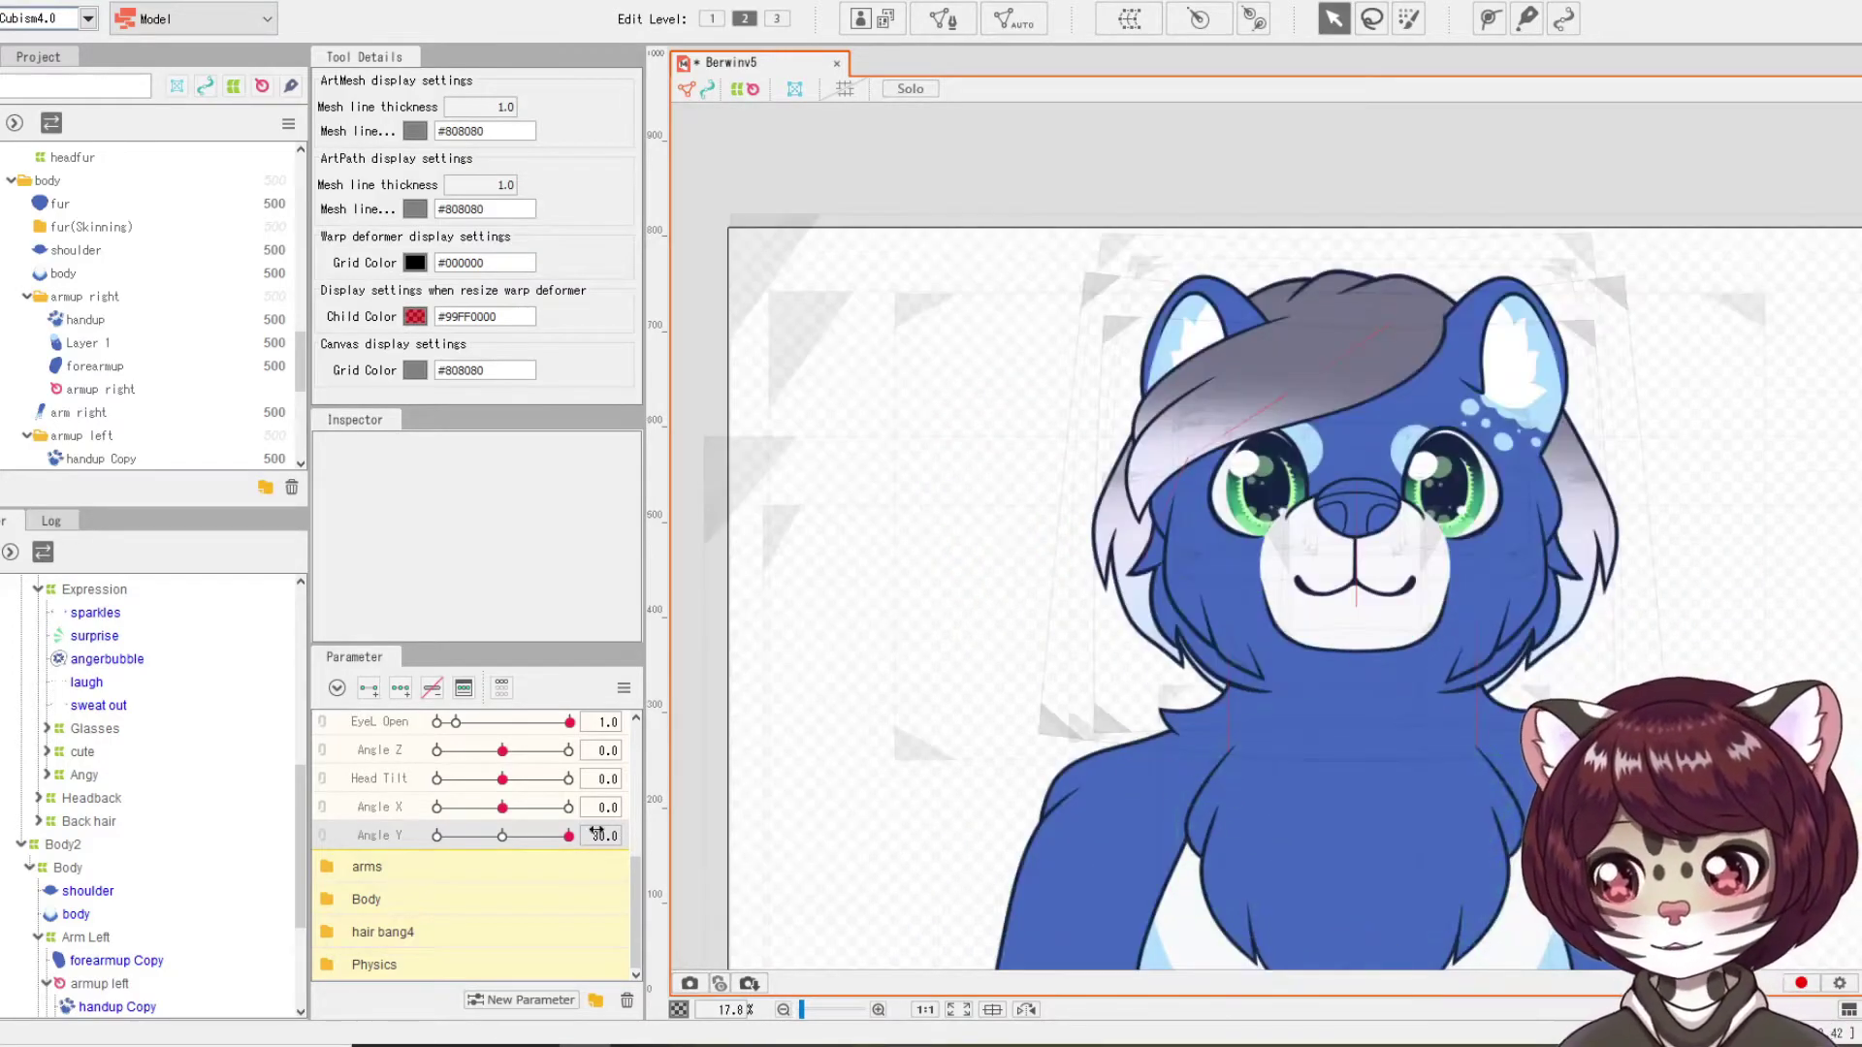
{"action": "left_click_drag", "start_coordinate": [572, 838], "coordinate": [434, 832]}
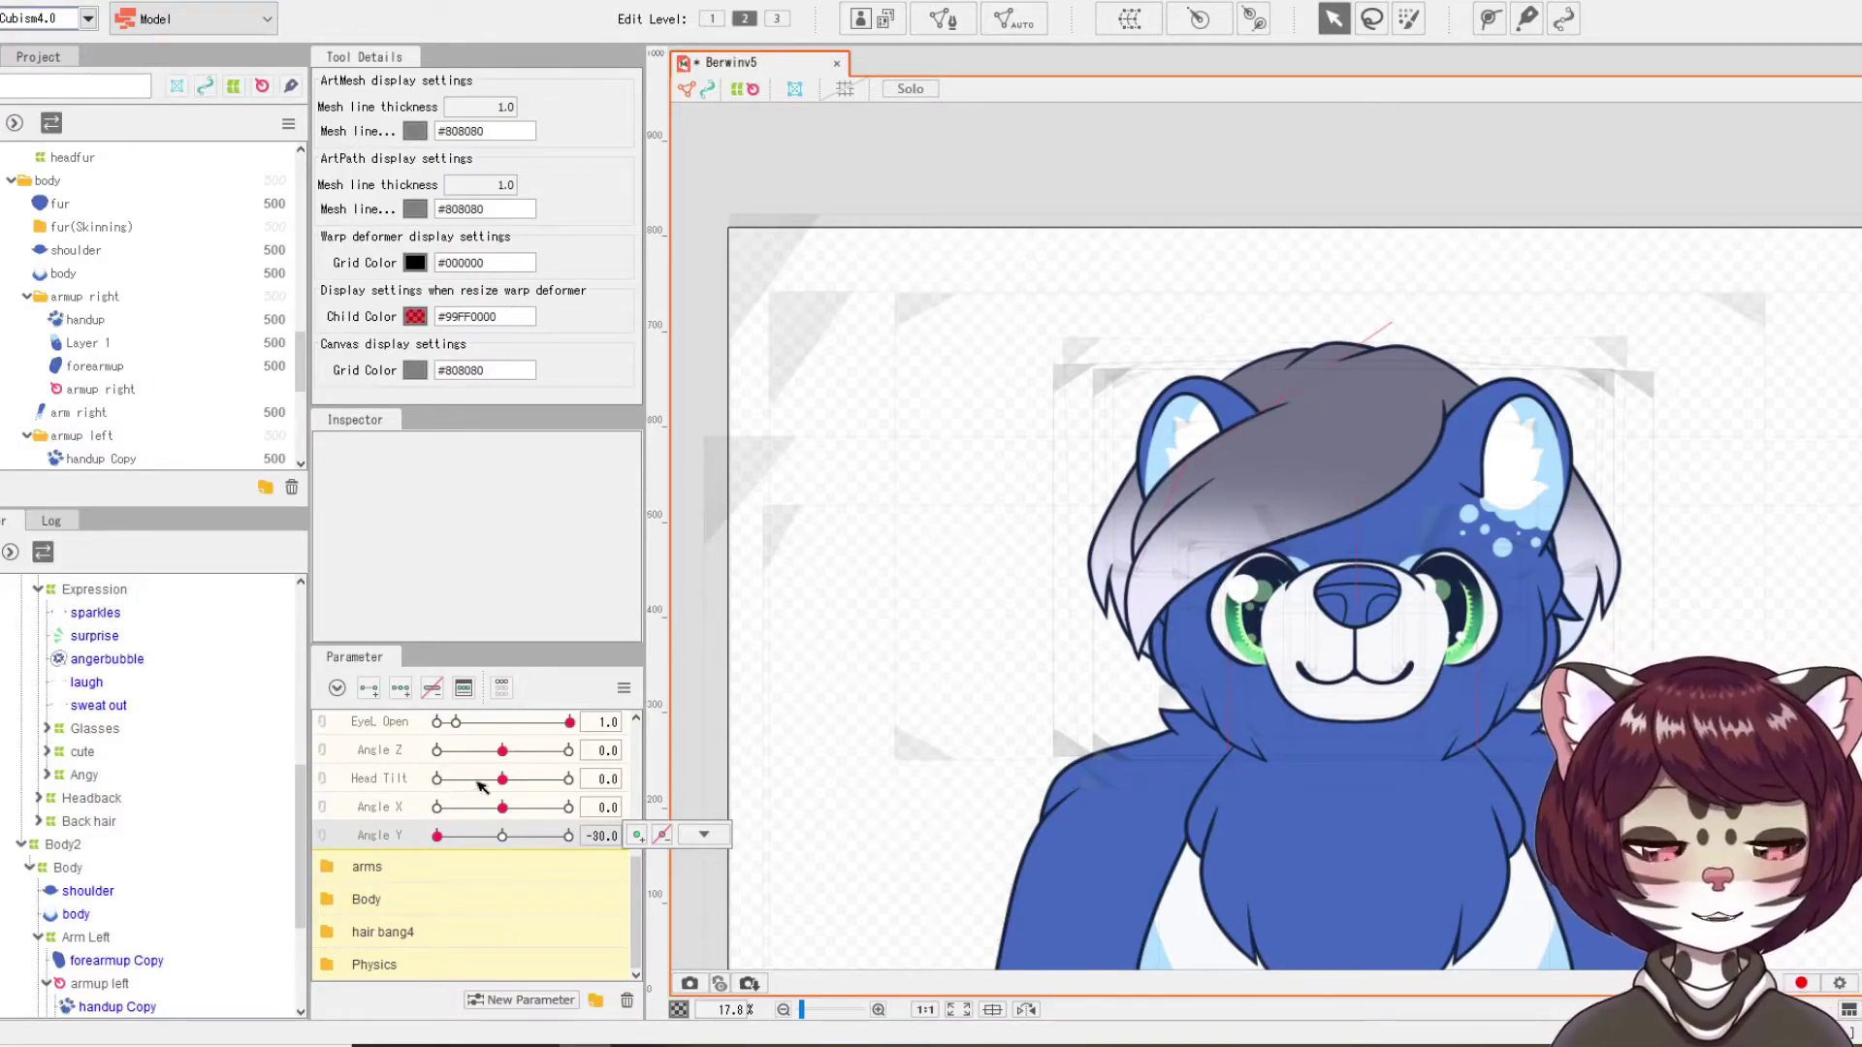
Step: Select the Snout warp deformer and bring up the View menu's Onion skin options
{"action": "scroll", "coordinate": [92, 824], "scroll_direction": "up", "scroll_amount": 5}
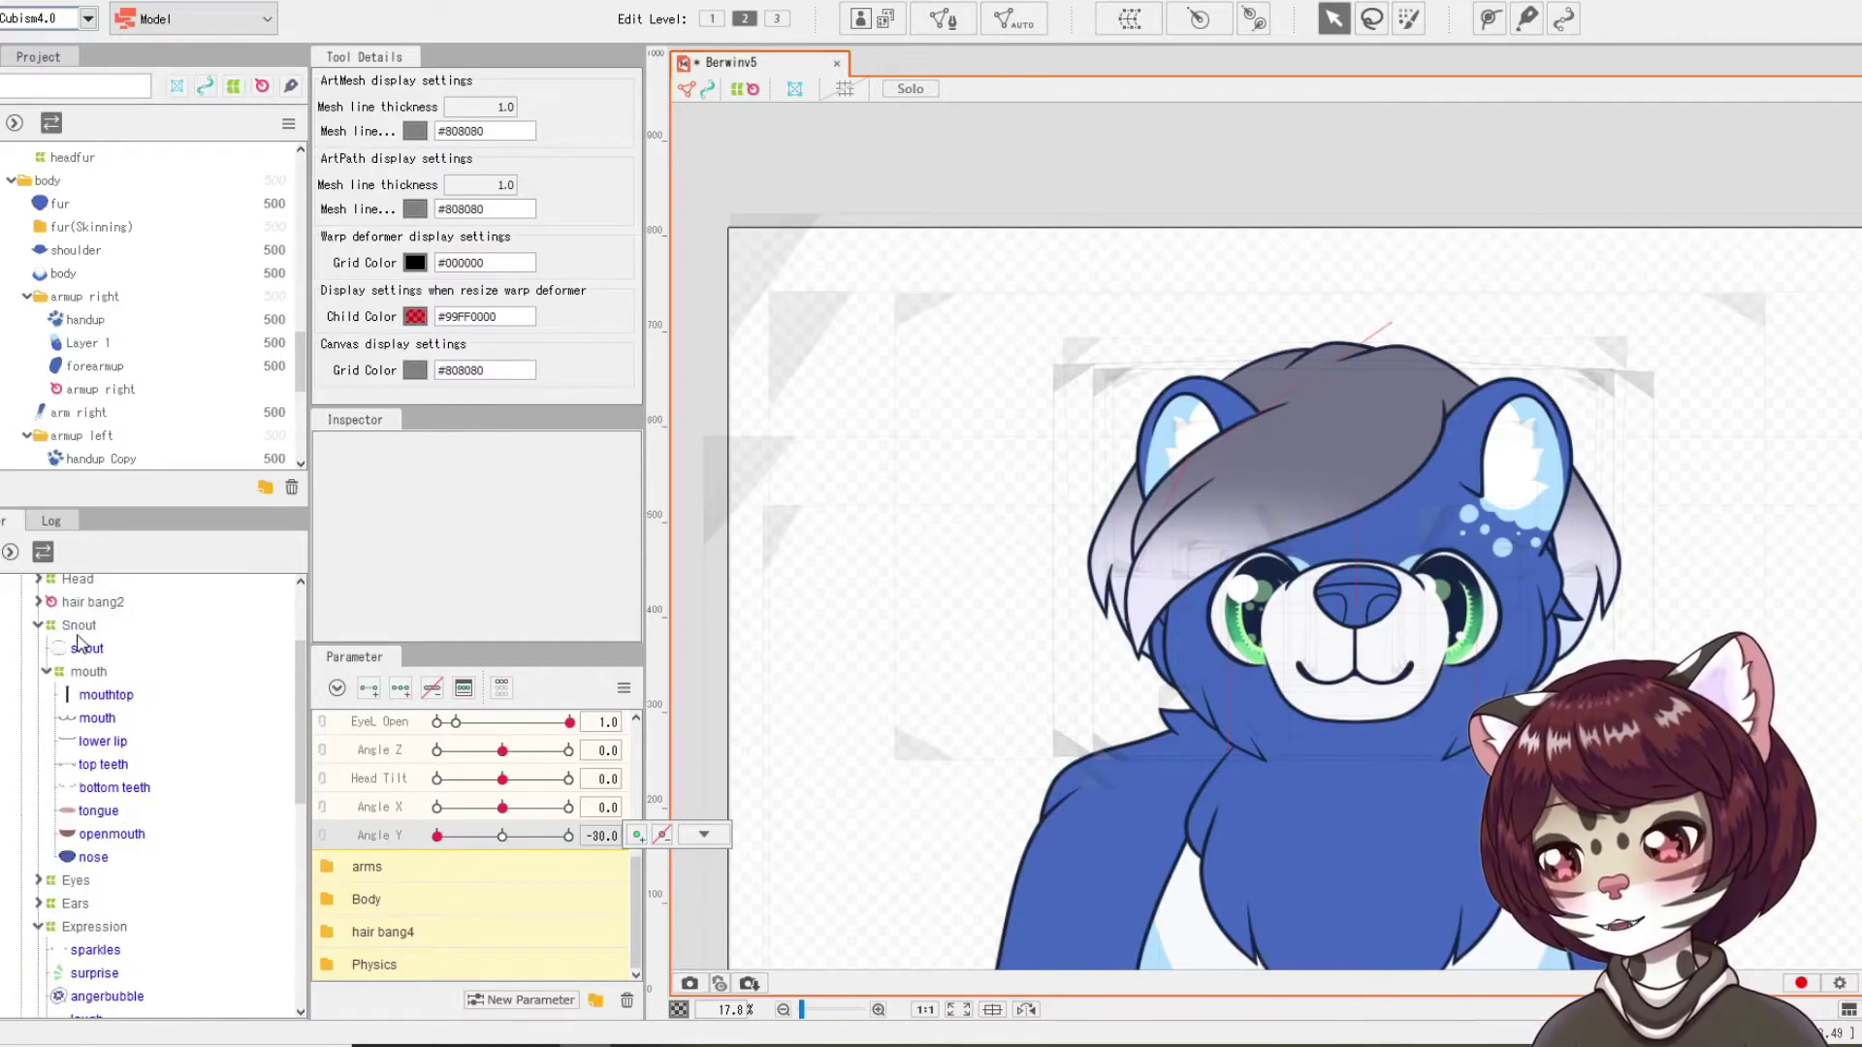
{"action": "left_click", "coordinate": [206, 628]}
{"action": "scroll", "coordinate": [1327, 615], "scroll_direction": "up", "scroll_amount": 2}
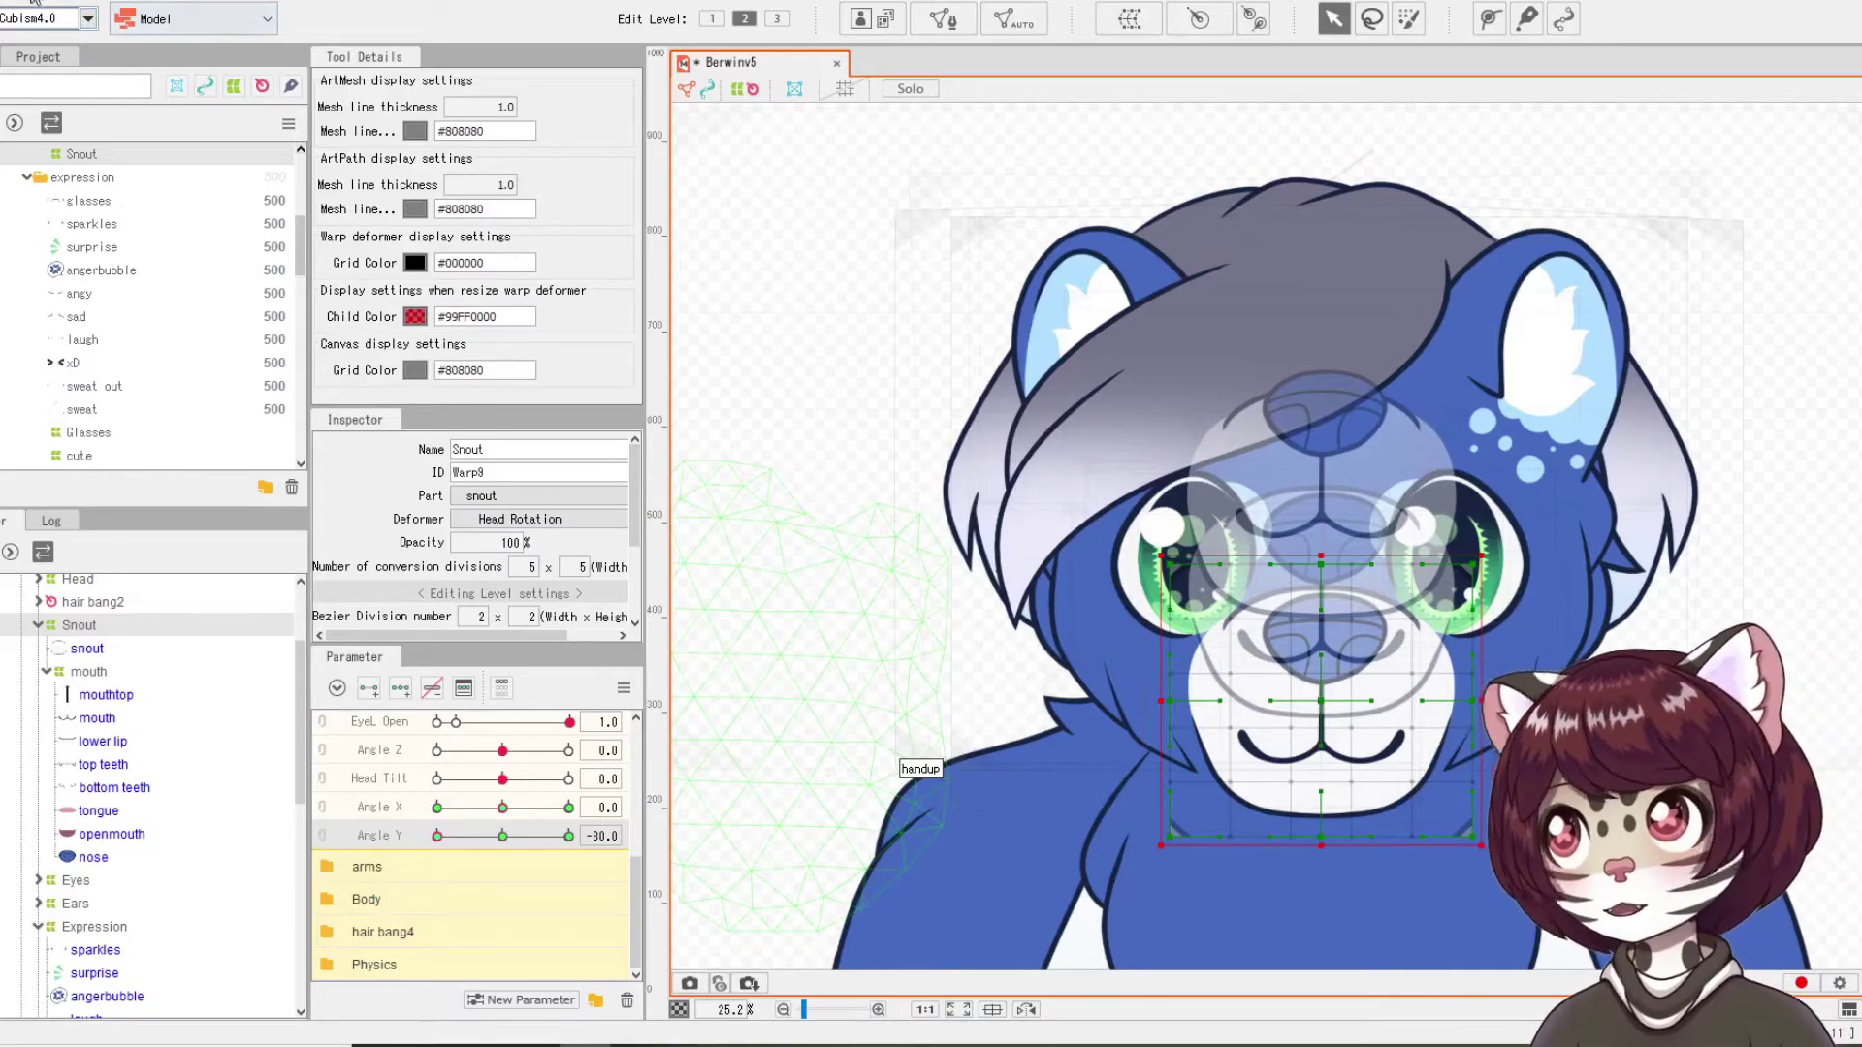
{"action": "left_click", "coordinate": [61, 9]}
{"action": "mouse_move", "coordinate": [124, 335]}
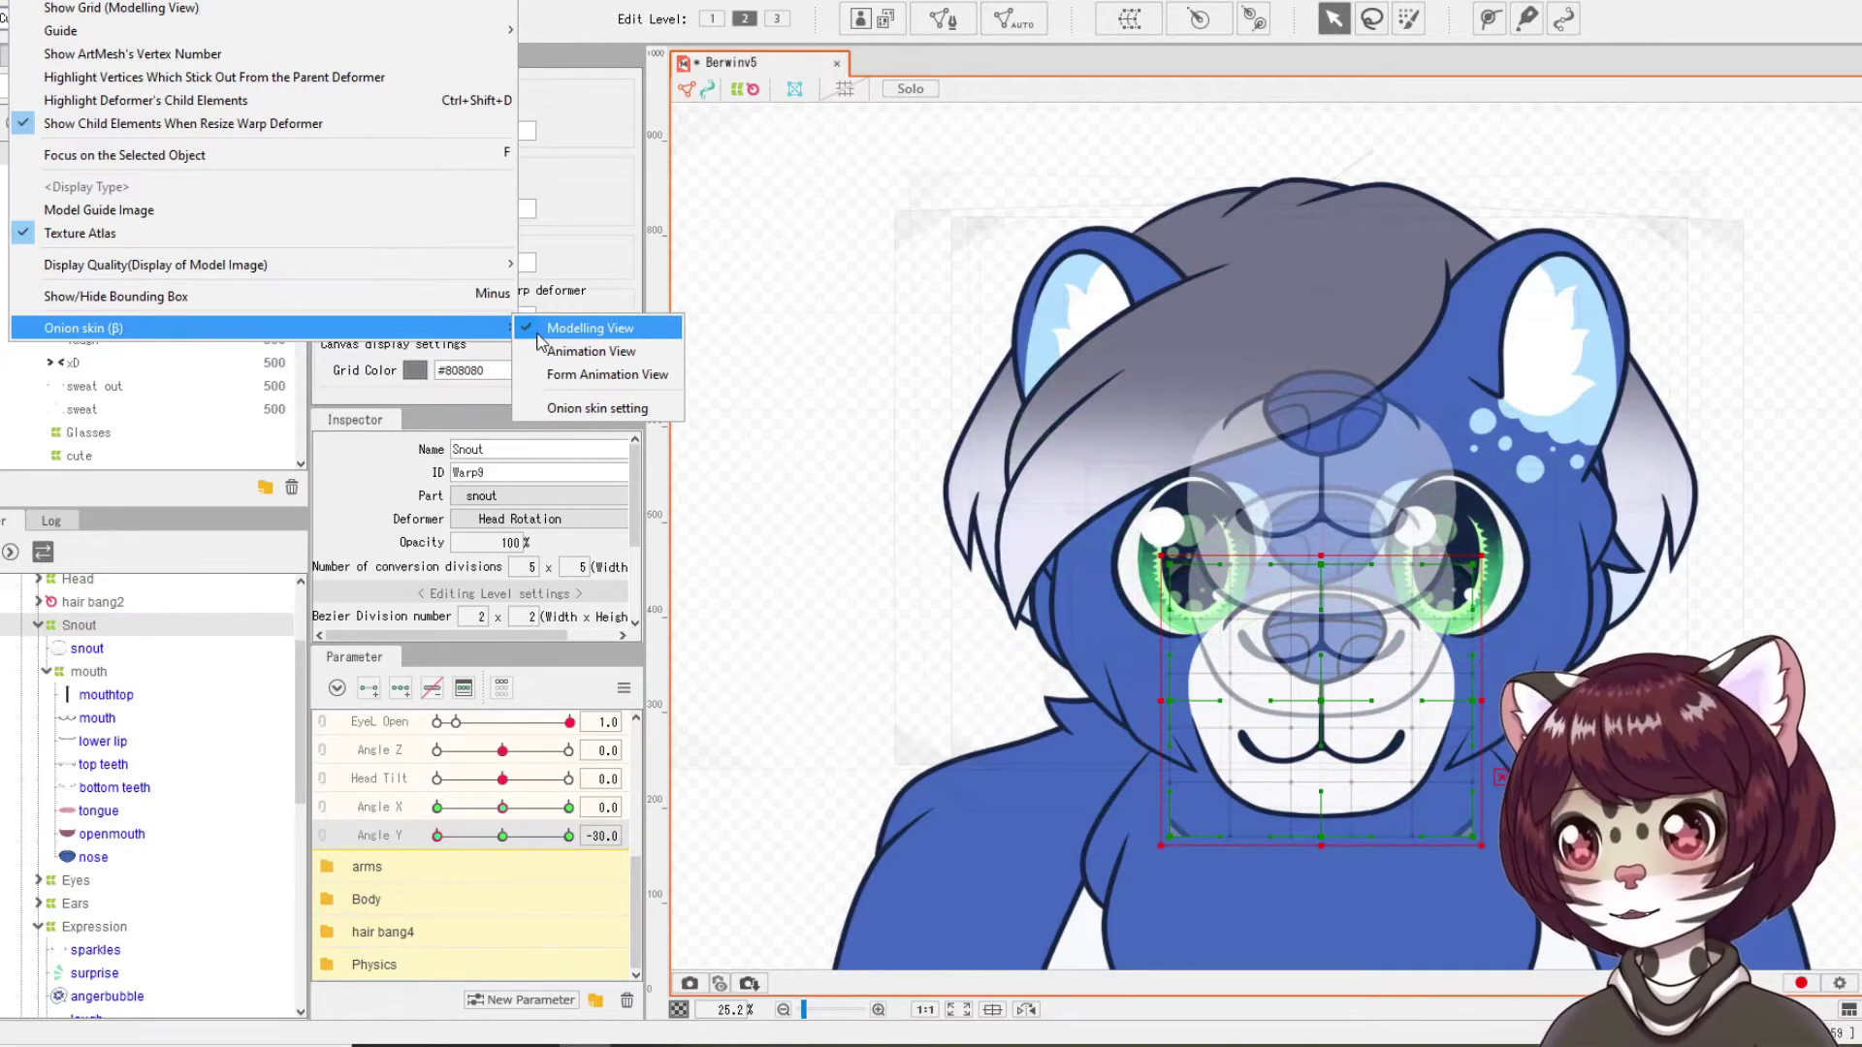
Step: Turn off modelling onion skin, then select the mouth and Snout warps on the zoomed muzzle
{"action": "left_click", "coordinate": [594, 330]}
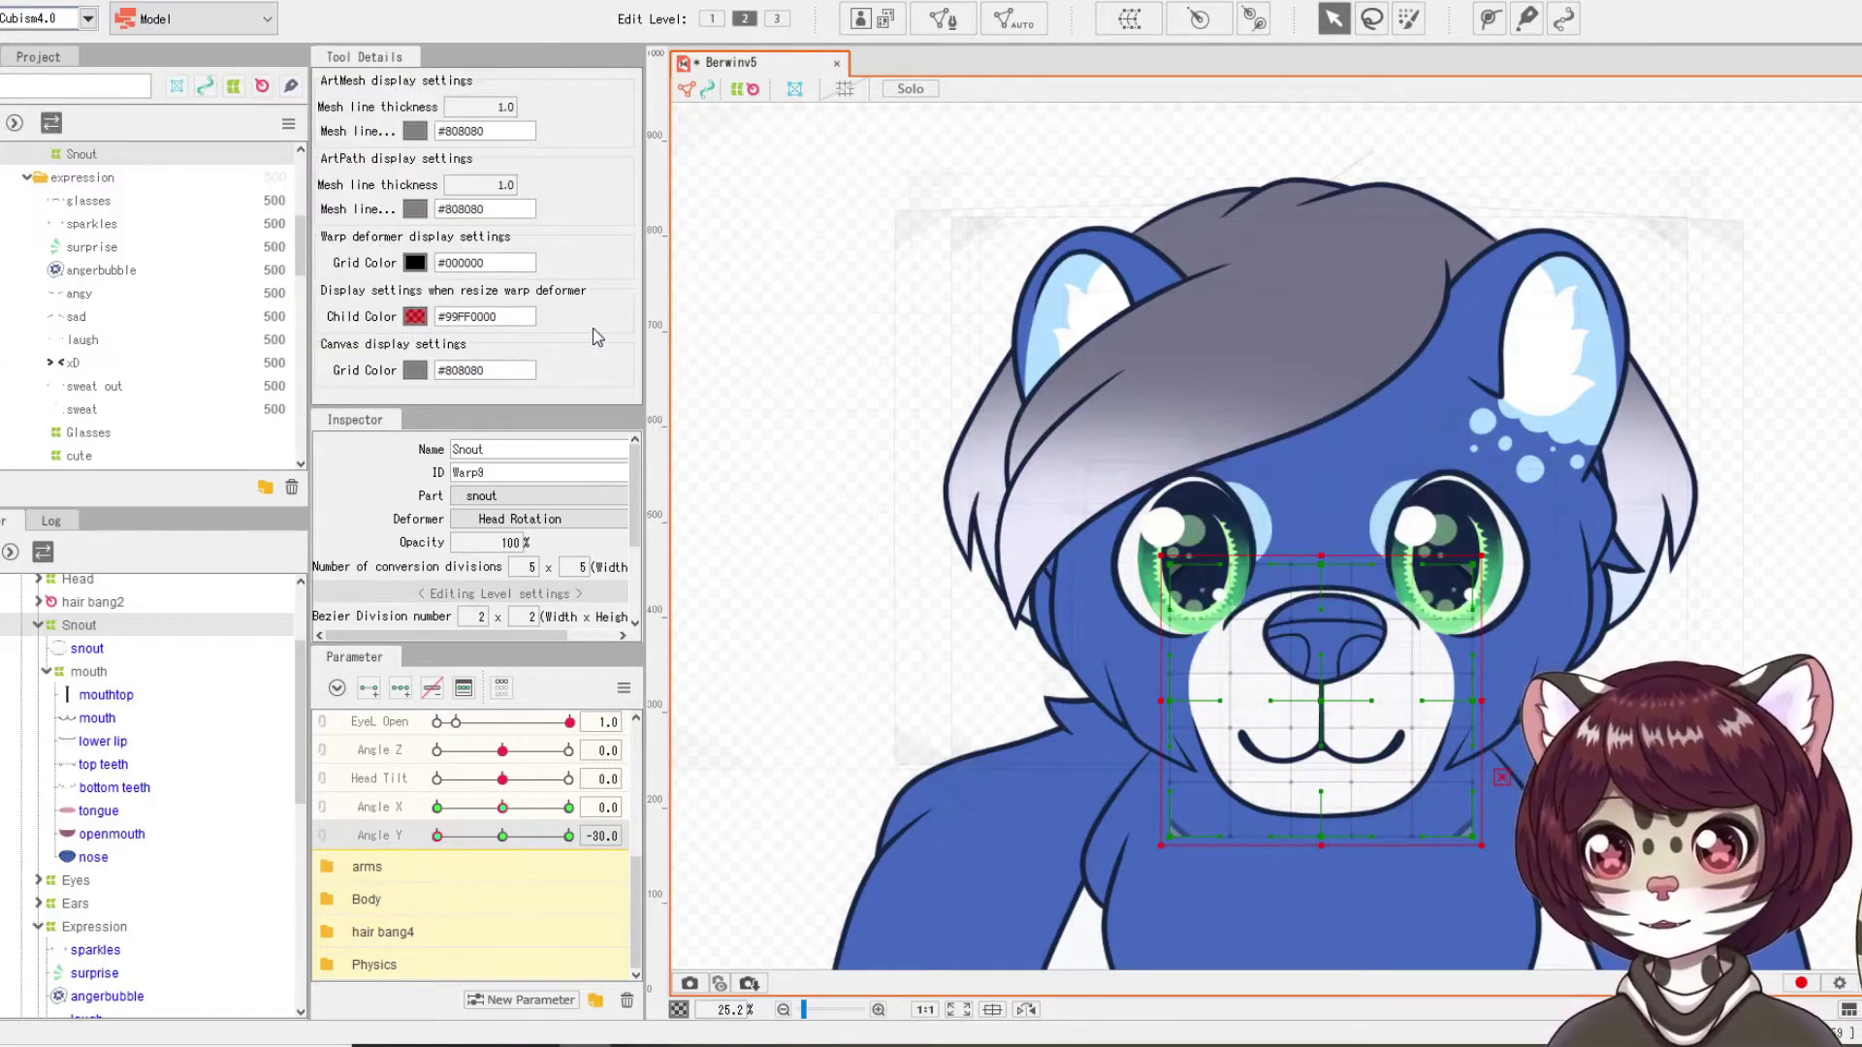
{"action": "left_click", "coordinate": [1735, 584]}
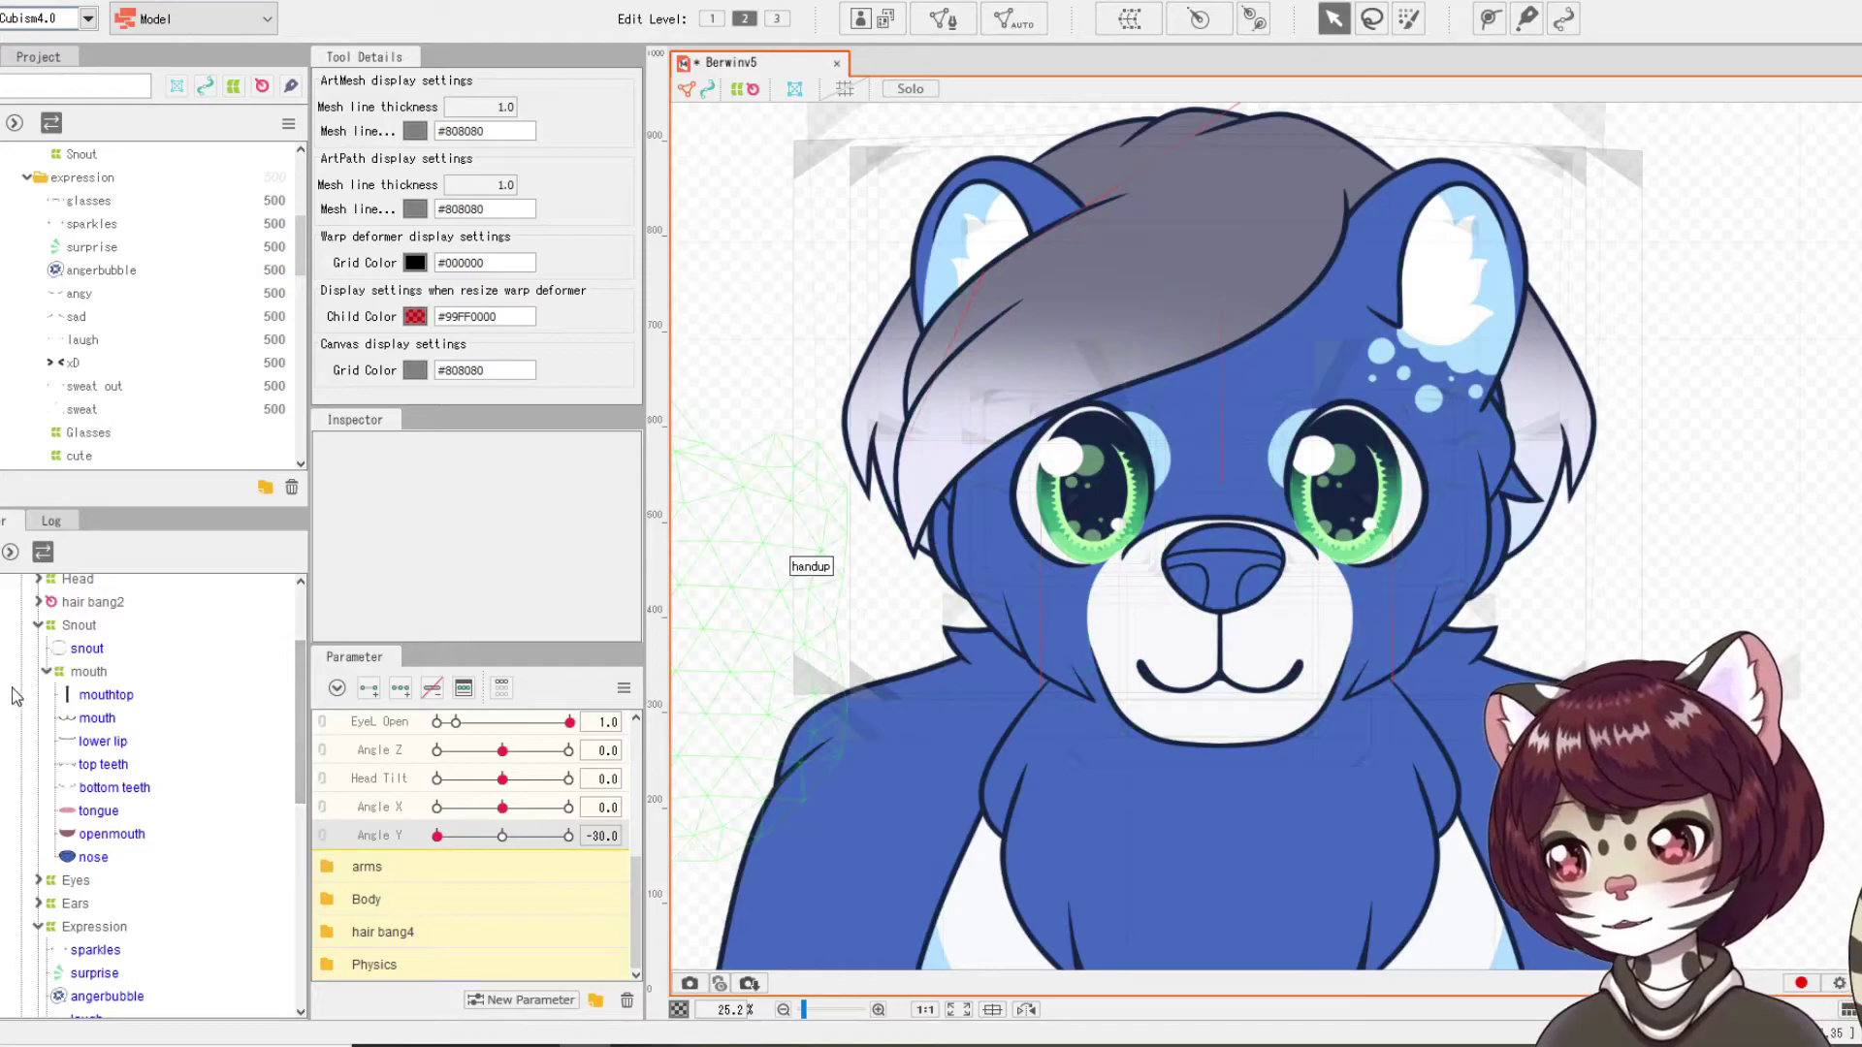
{"action": "left_click", "coordinate": [89, 672]}
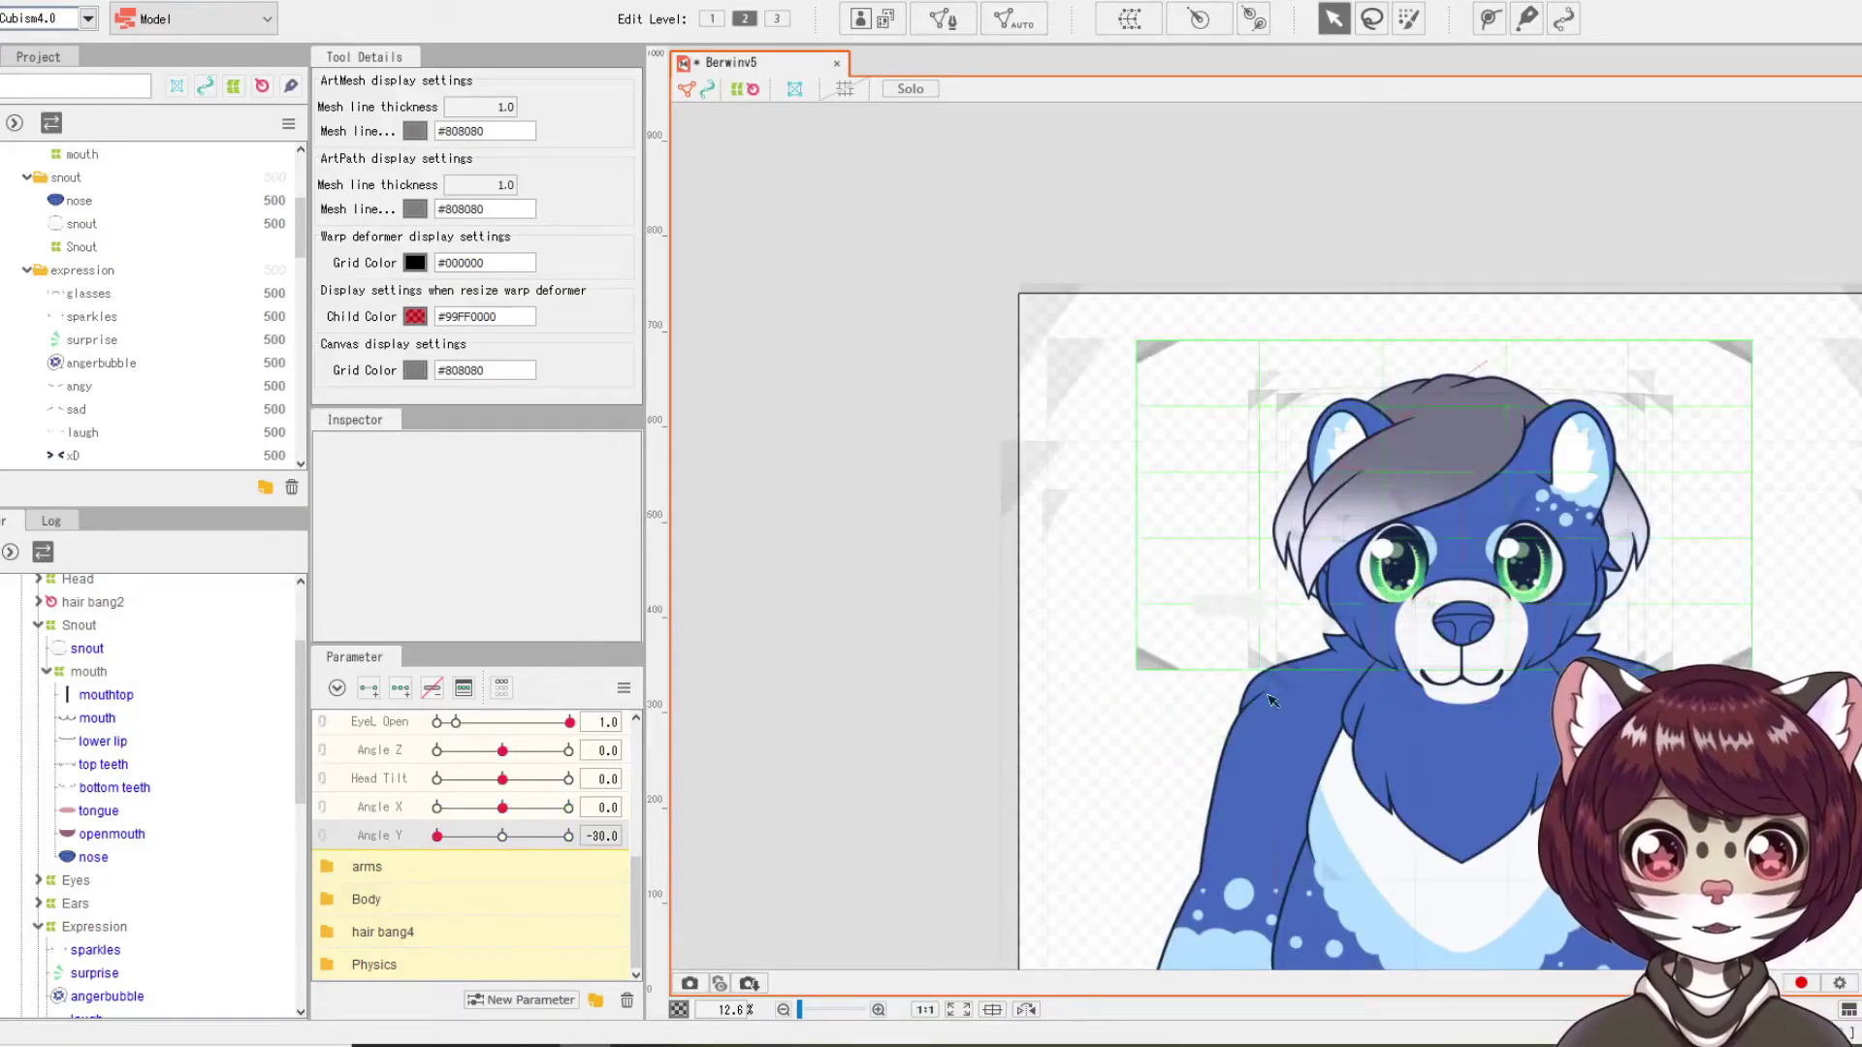
{"action": "scroll", "coordinate": [1576, 708], "scroll_direction": "up", "scroll_amount": 2}
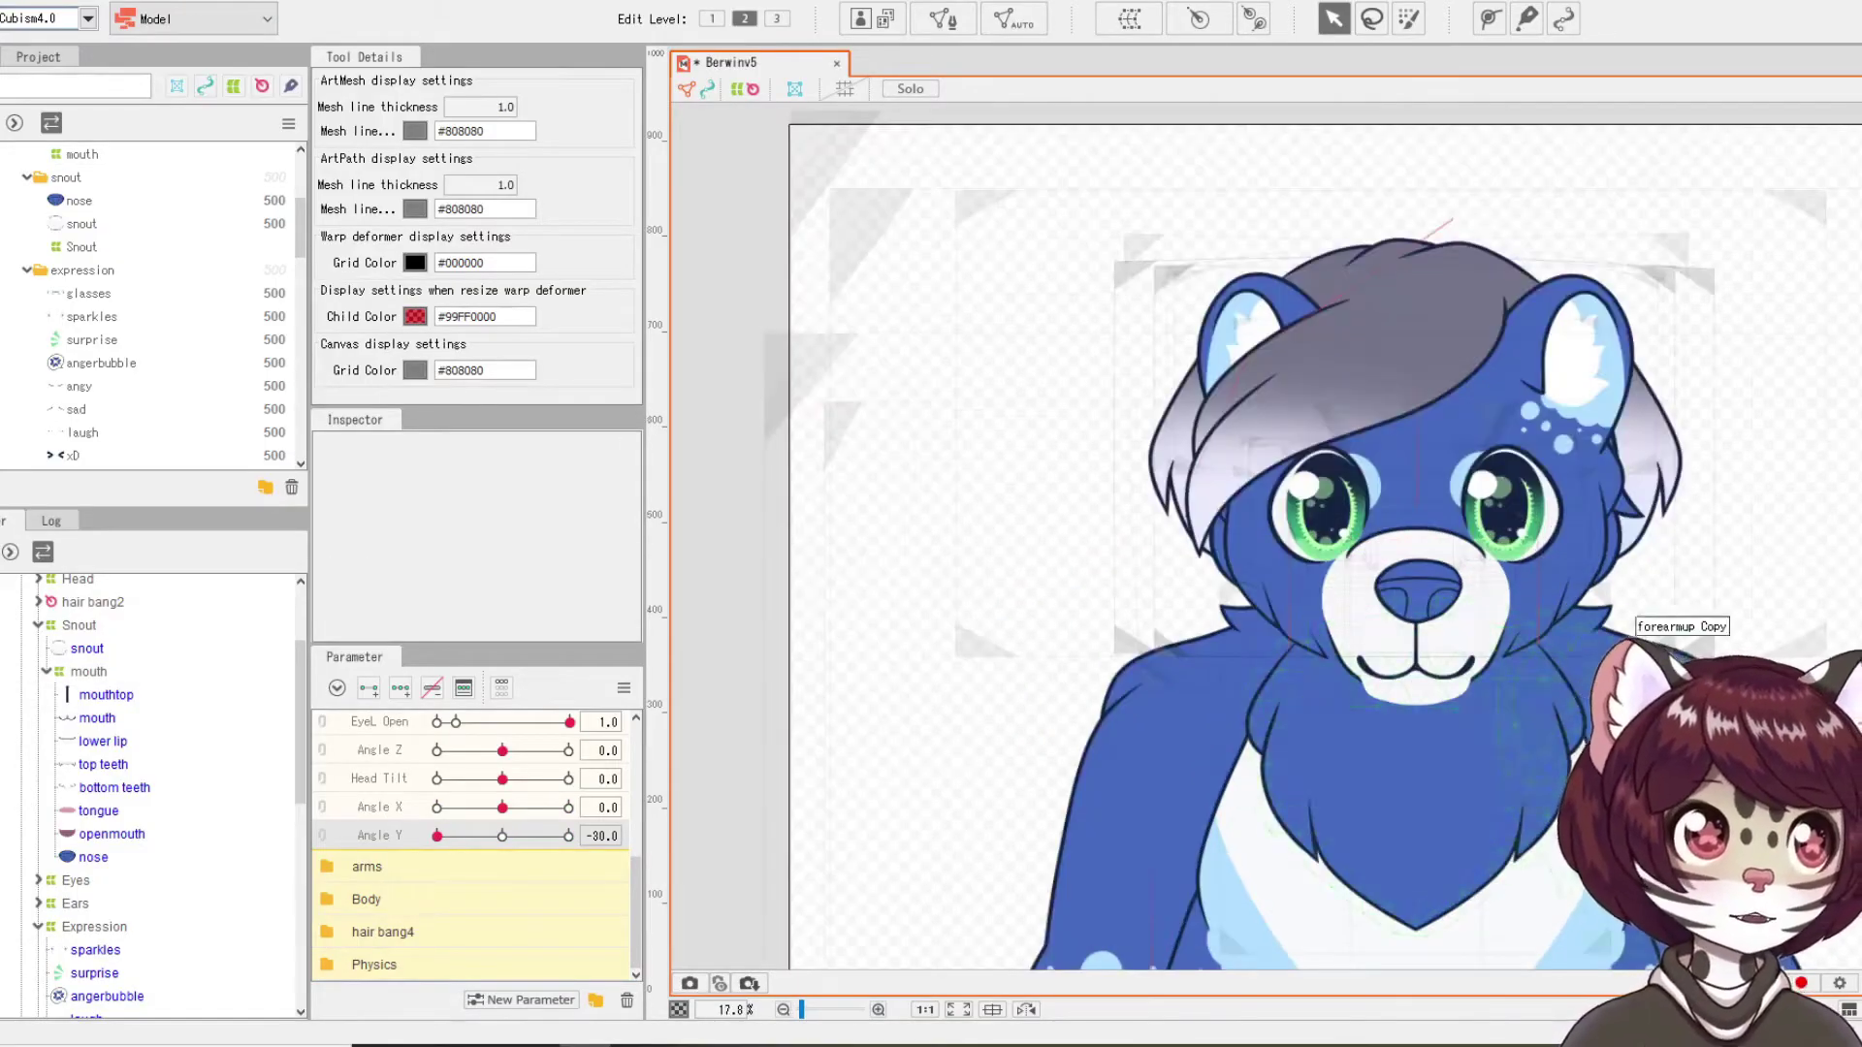
{"action": "scroll", "coordinate": [1591, 699], "scroll_direction": "up", "scroll_amount": 4}
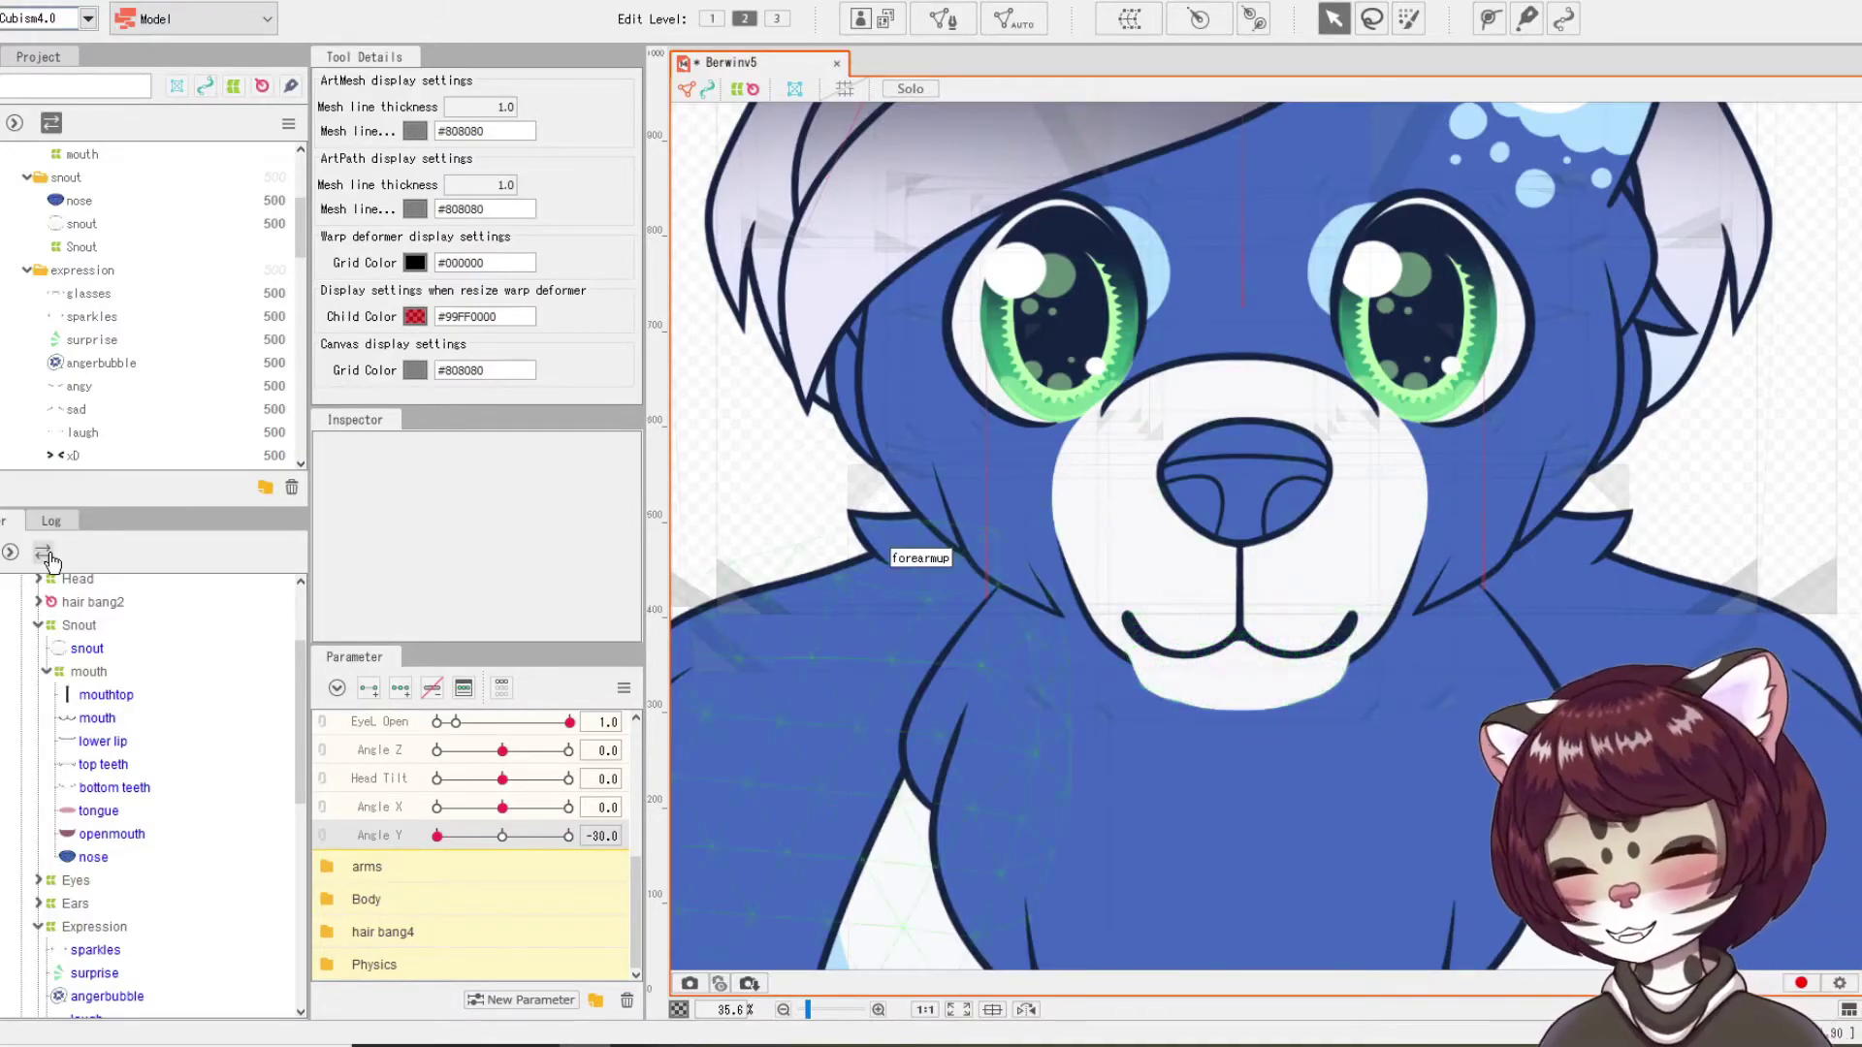
{"action": "left_click", "coordinate": [77, 627]}
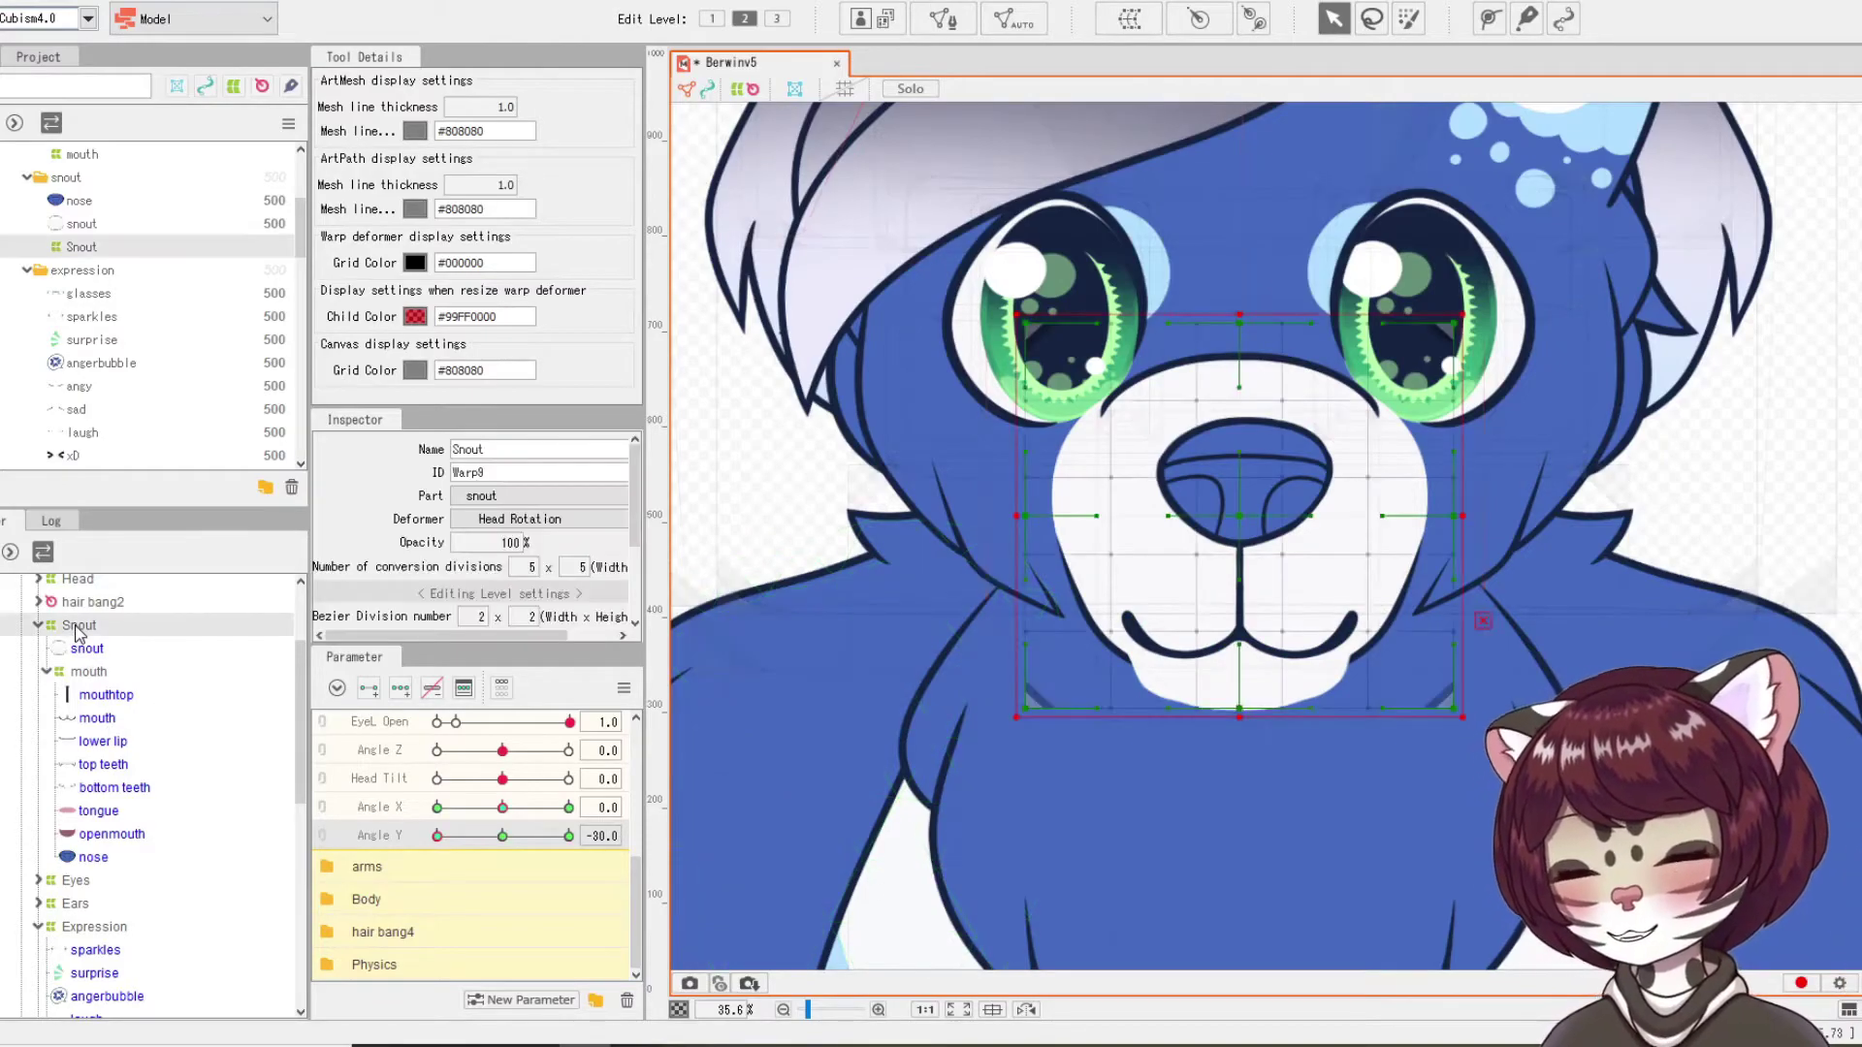
Step: Squash the mouth warp upward and pull the nose's centre, upper edge and bottom down
{"action": "left_click", "coordinate": [89, 671]}
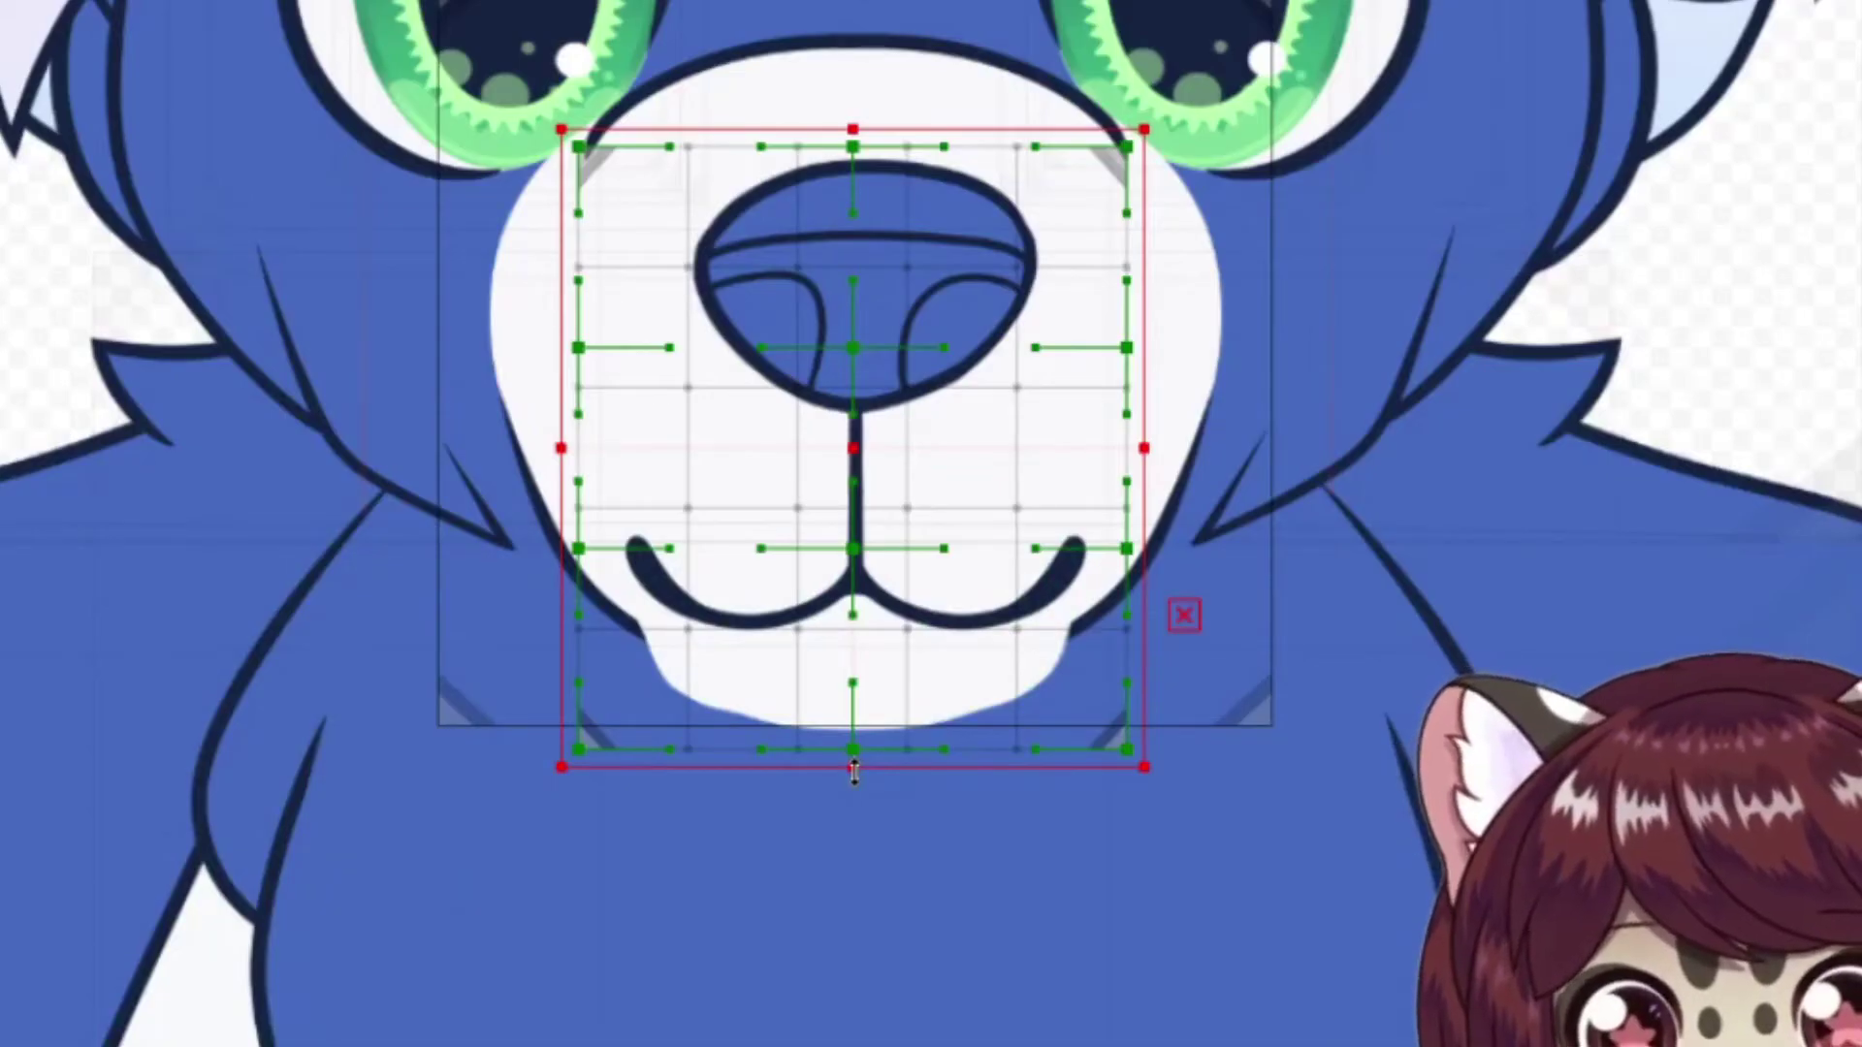
{"action": "left_click_drag", "start_coordinate": [853, 770], "coordinate": [876, 686]}
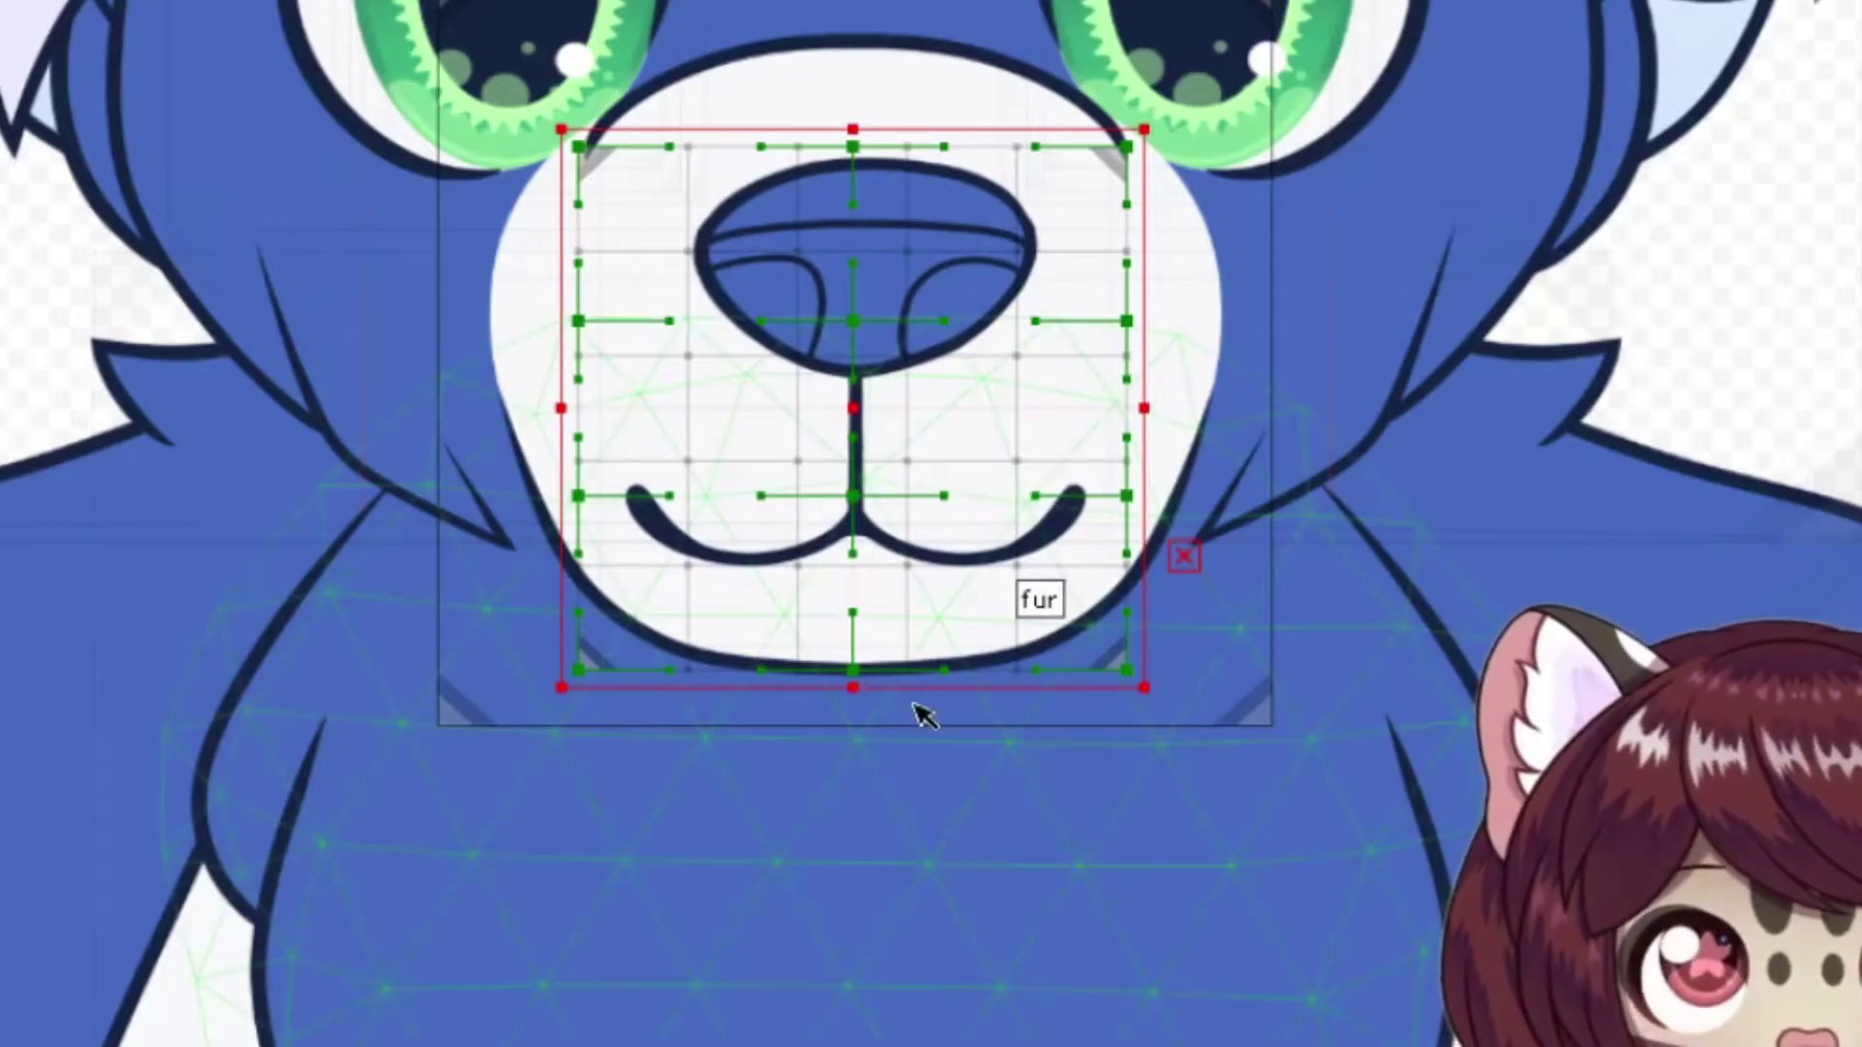
{"action": "scroll", "coordinate": [1261, 456], "scroll_direction": "down", "scroll_amount": 3}
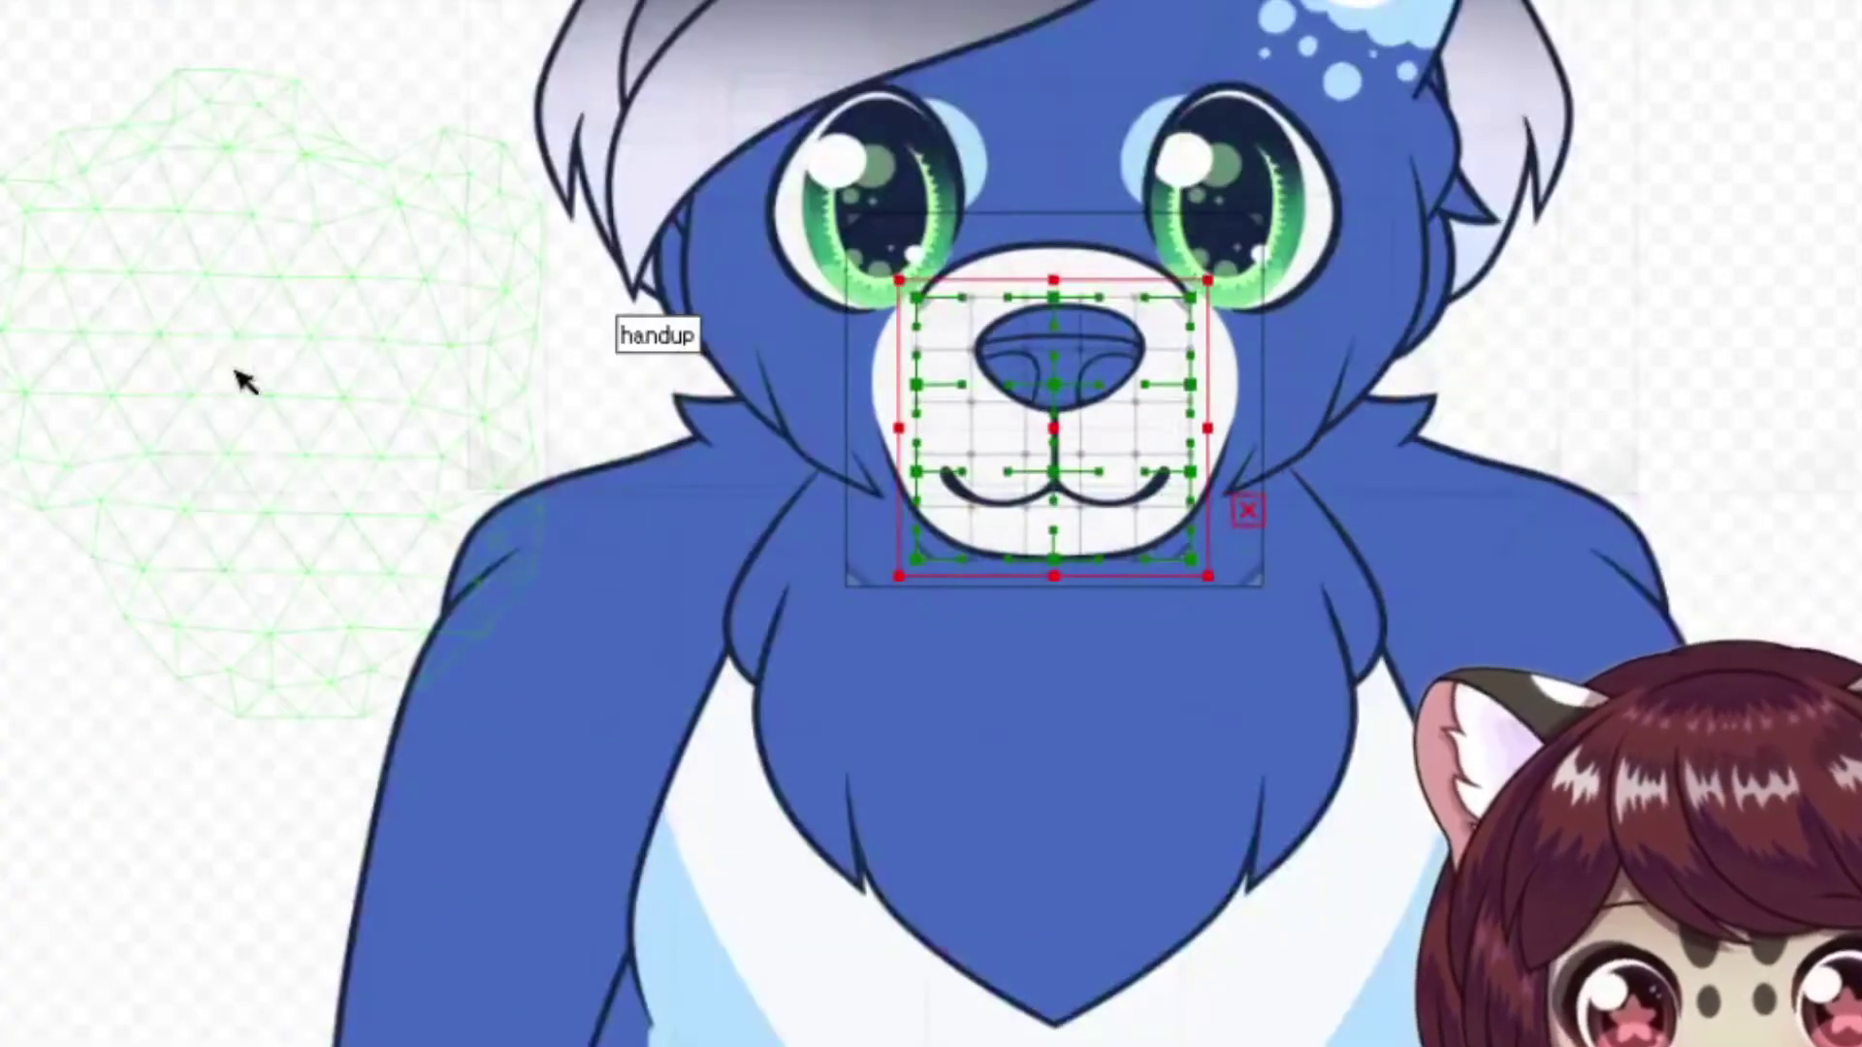
{"action": "scroll", "coordinate": [1091, 369], "scroll_direction": "up", "scroll_amount": 3}
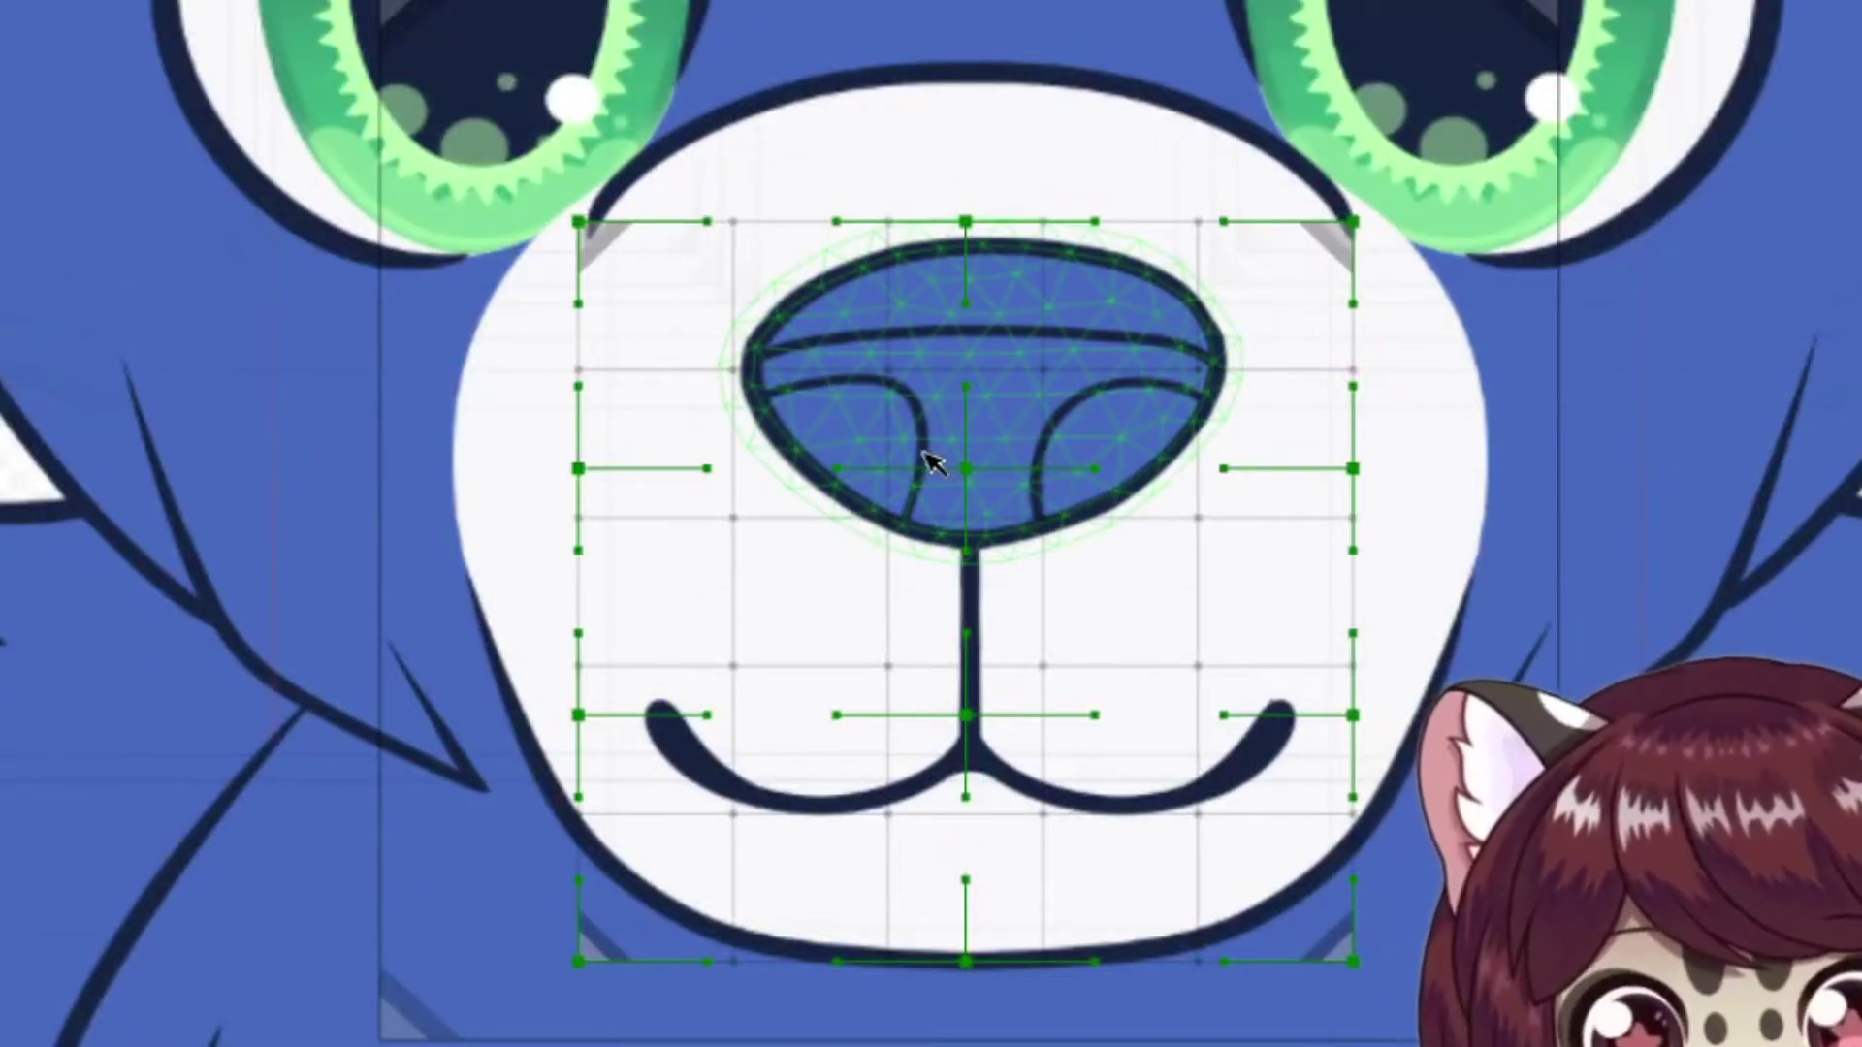
{"action": "left_click_drag", "start_coordinate": [974, 473], "coordinate": [973, 514]}
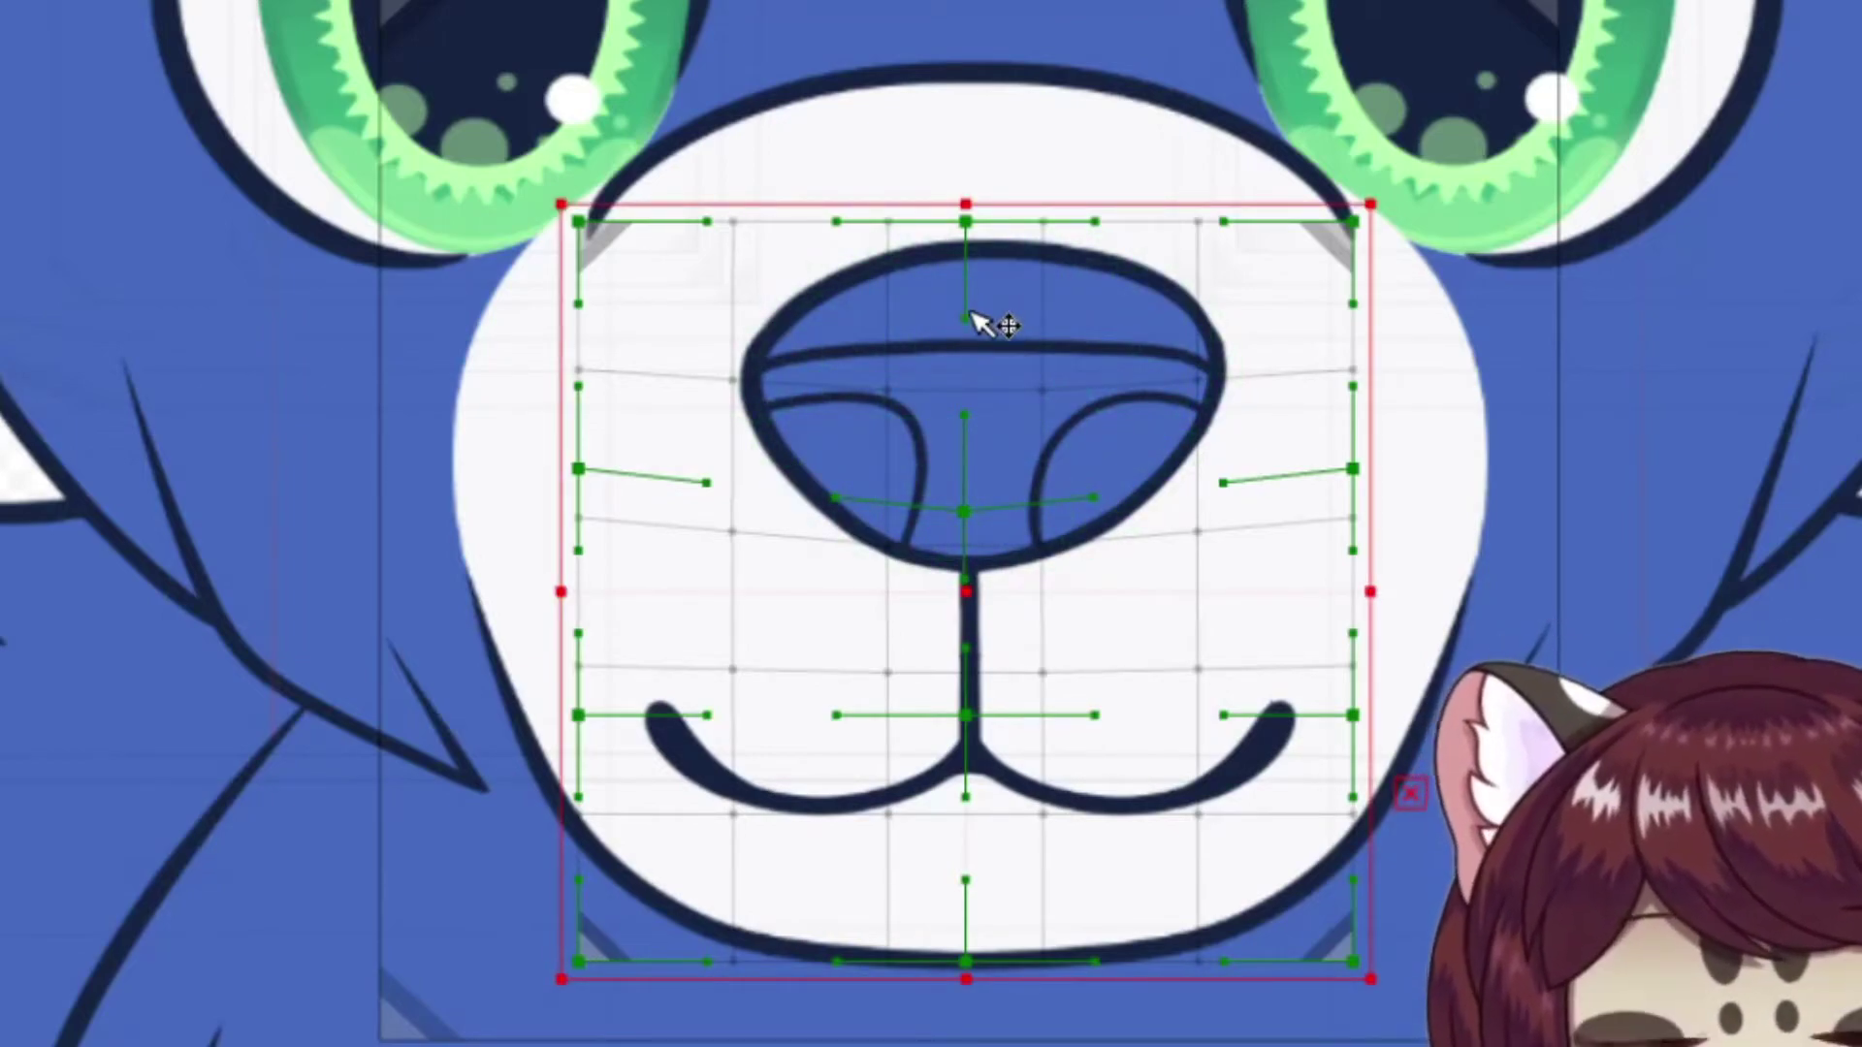
{"action": "left_click_drag", "start_coordinate": [972, 315], "coordinate": [972, 377]}
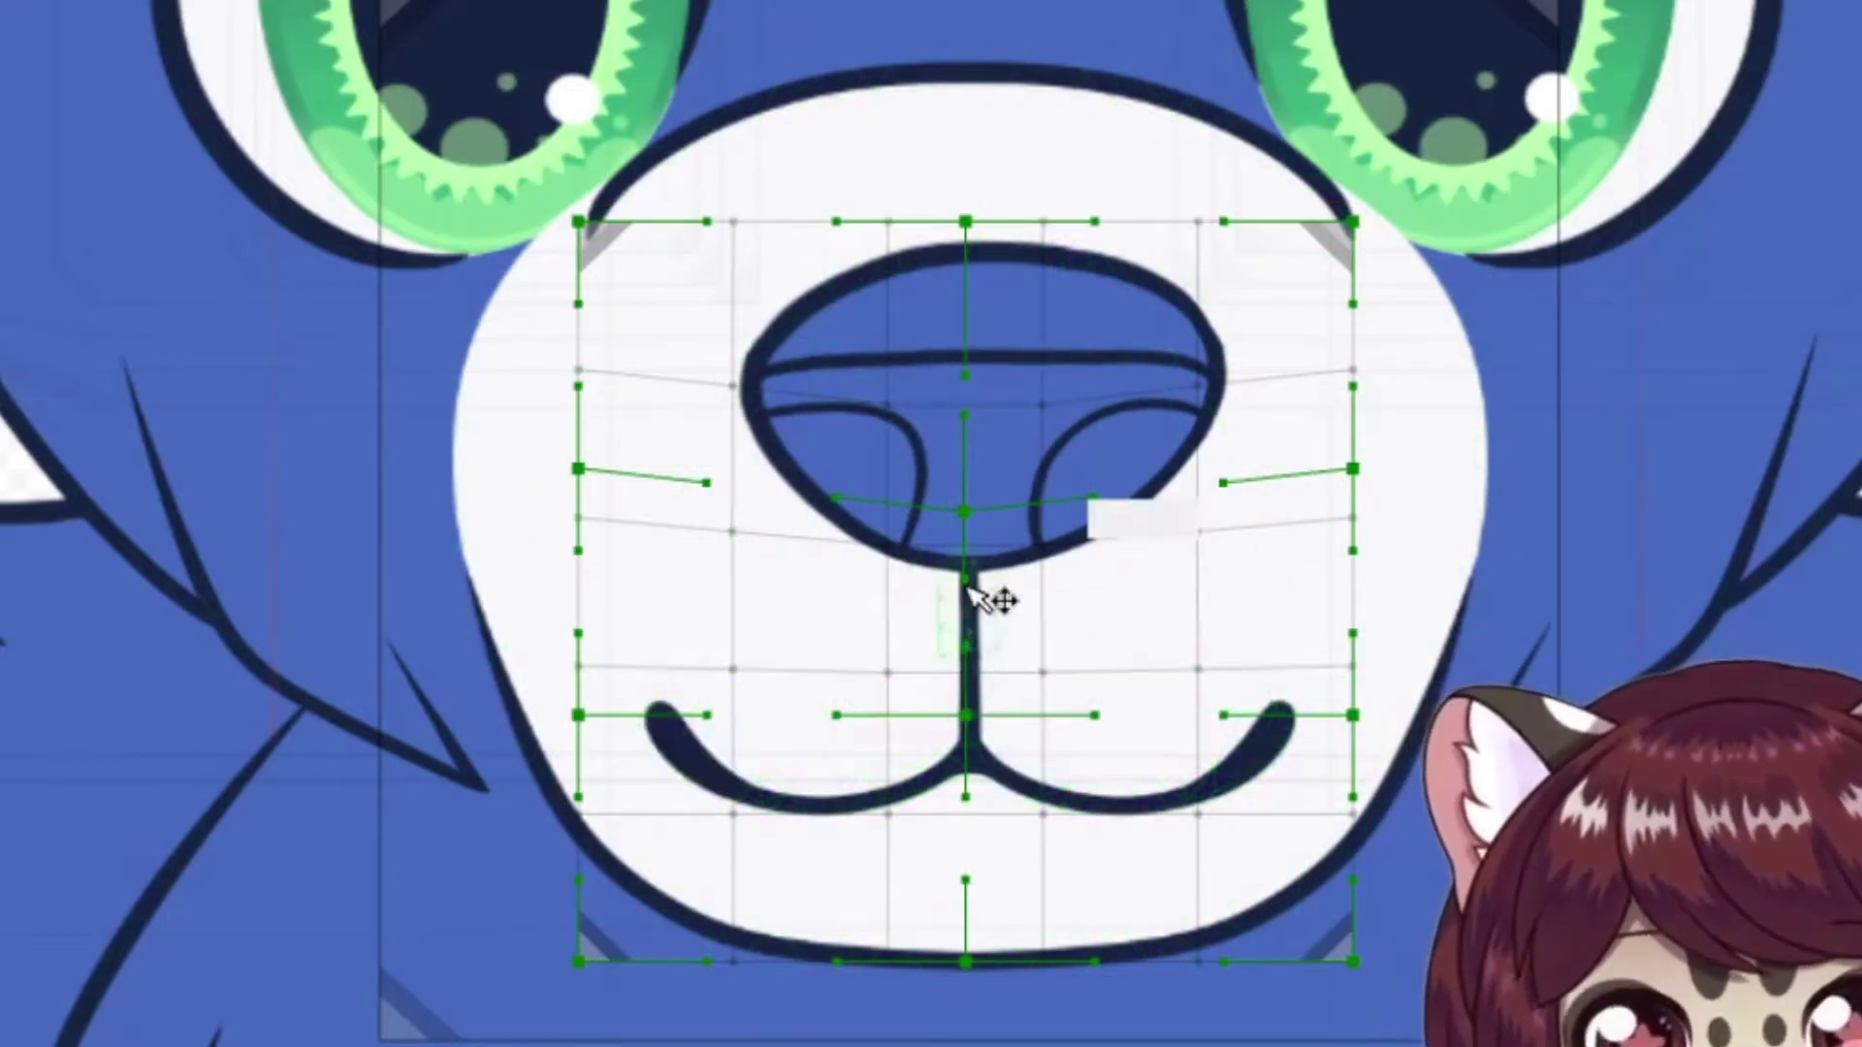
{"action": "left_click_drag", "start_coordinate": [957, 522], "coordinate": [960, 549]}
Step: Raise the grid's top-left corner, lower the mouth curve and pull both bottom corners inward
{"action": "left_click_drag", "start_coordinate": [575, 223], "coordinate": [573, 196]}
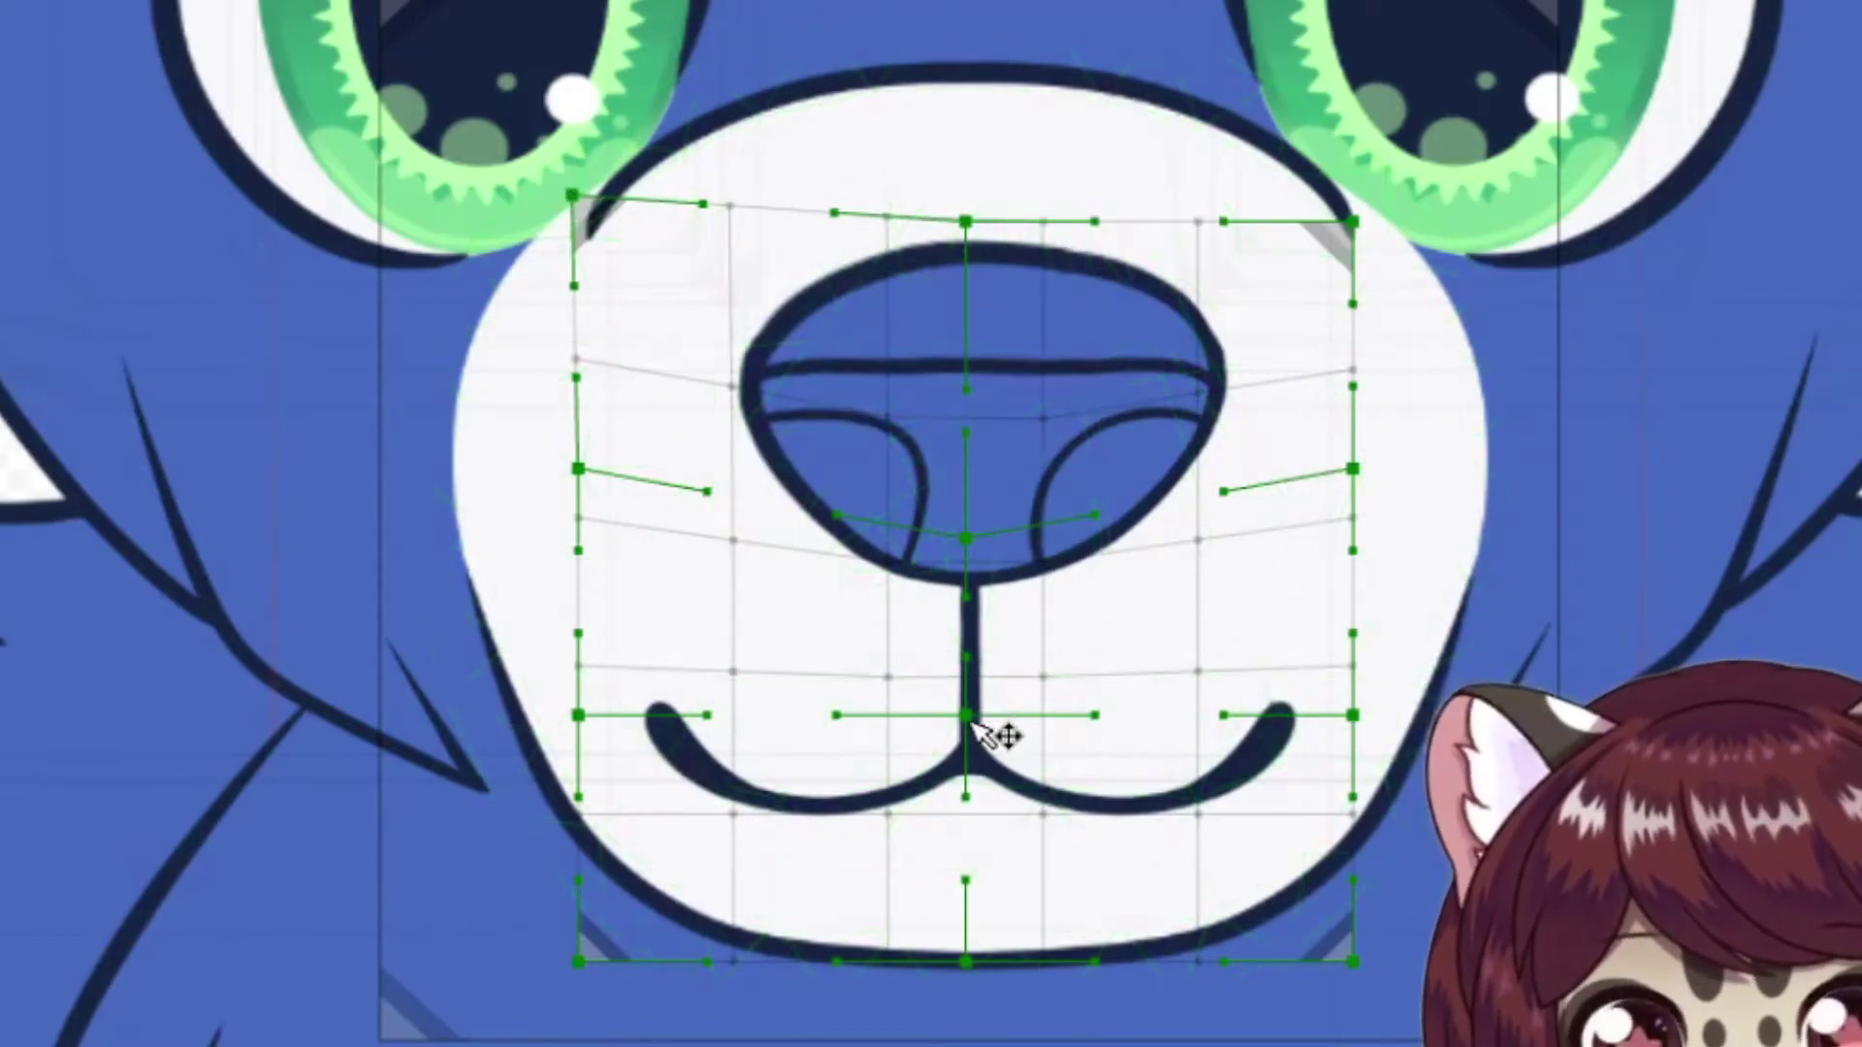
{"action": "left_click_drag", "start_coordinate": [966, 716], "coordinate": [967, 729]}
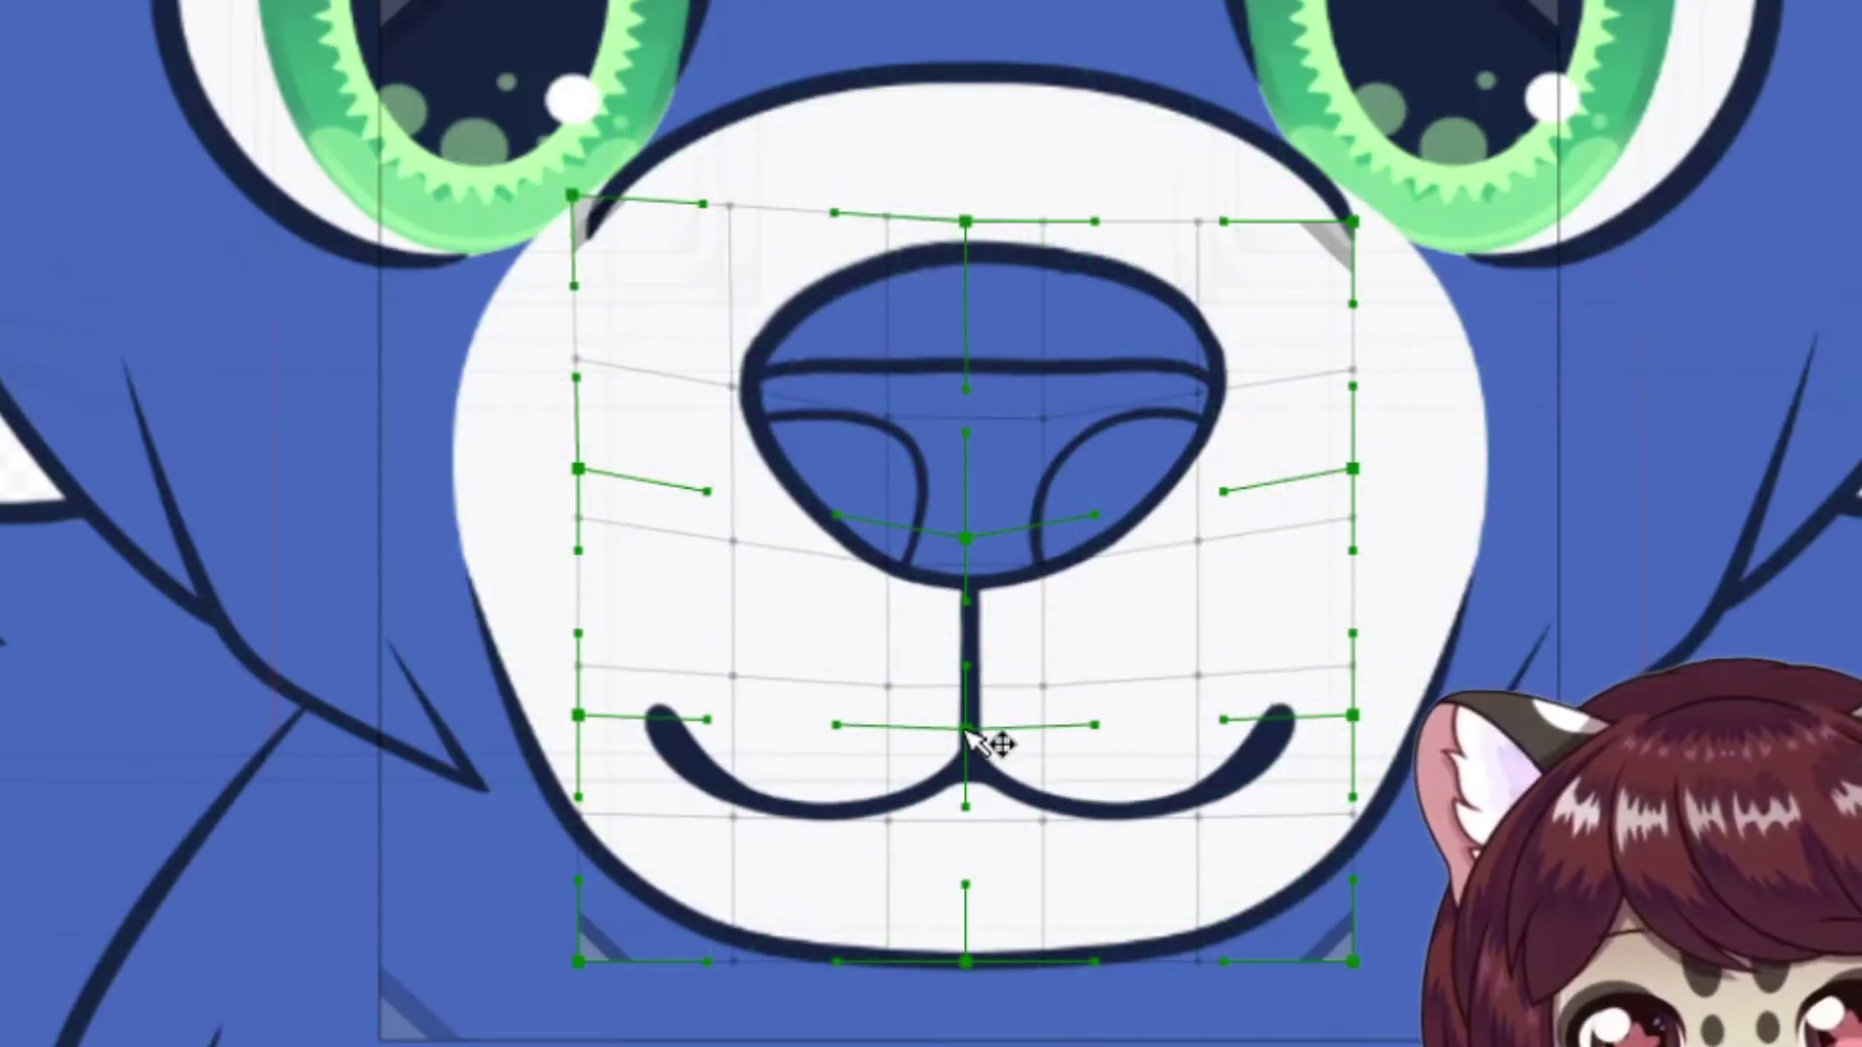
{"action": "left_click_drag", "start_coordinate": [579, 963], "coordinate": [628, 963]}
{"action": "left_click_drag", "start_coordinate": [1348, 967], "coordinate": [1296, 965]}
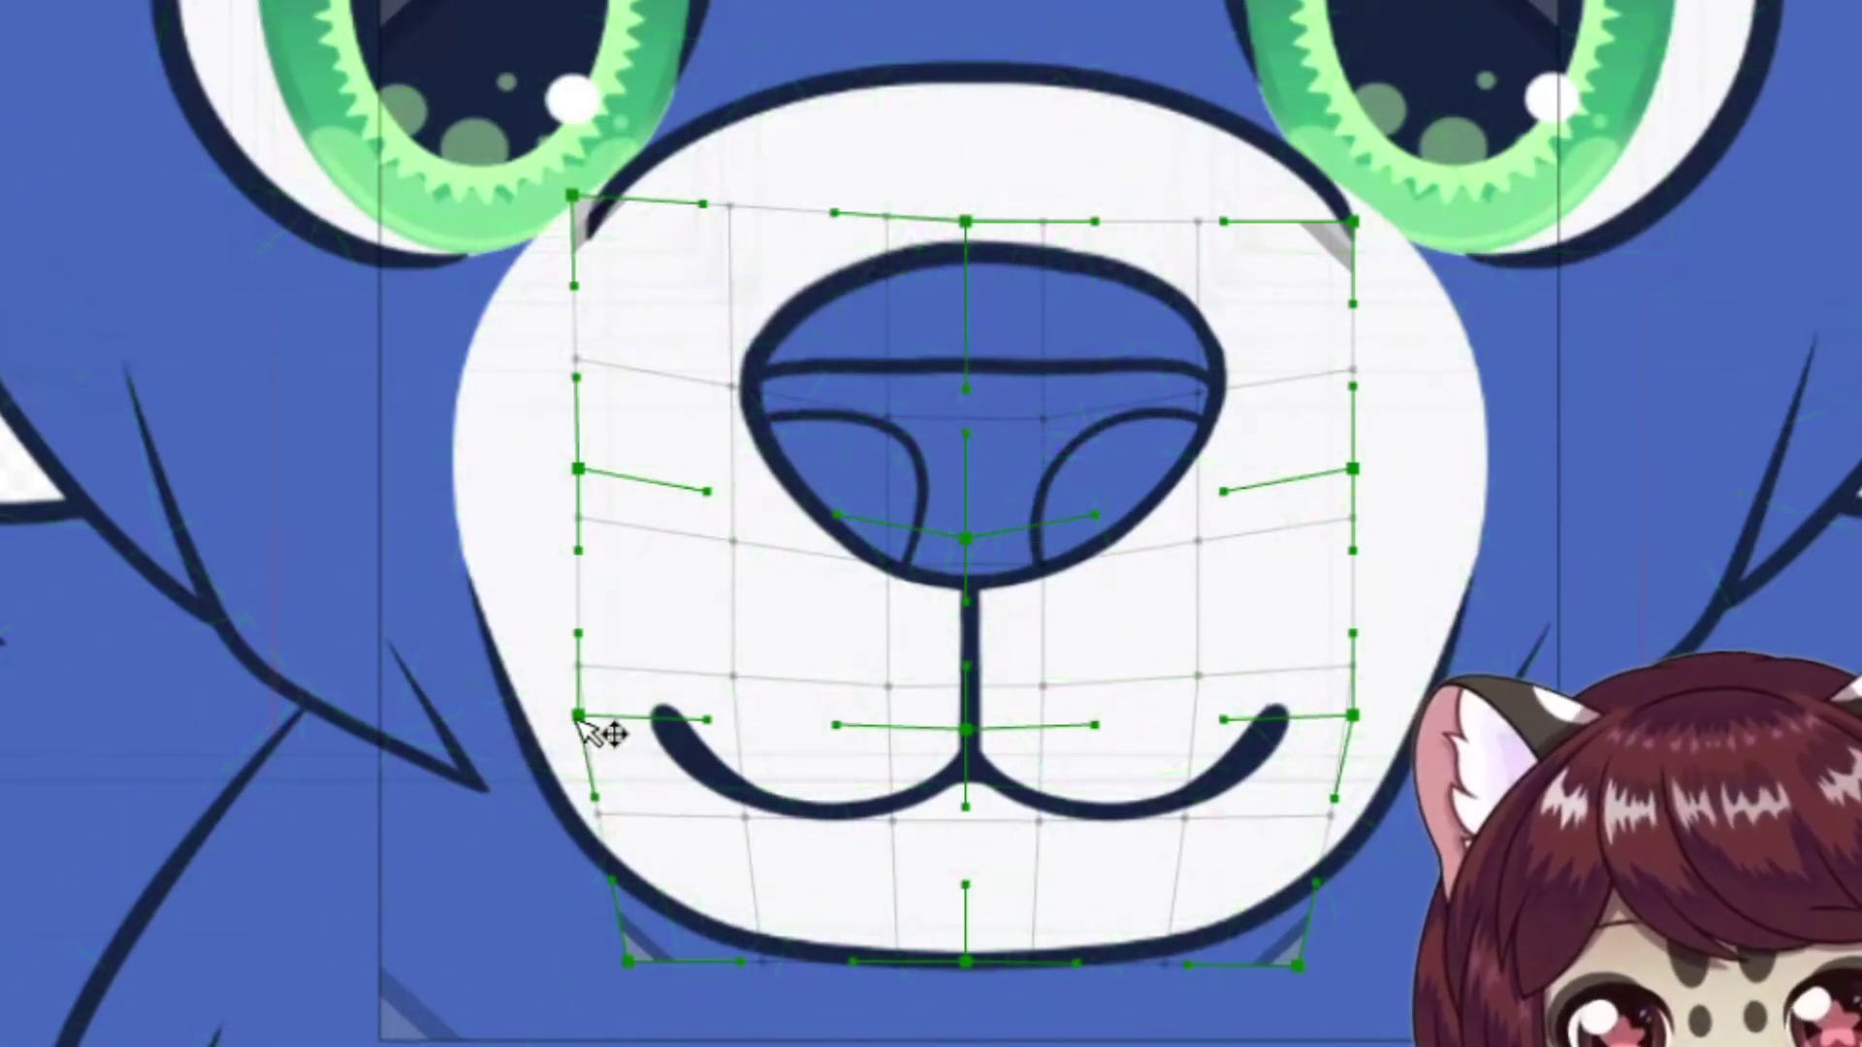
Step: Nudge both mouth corners inward and scrub Angle Y back to 0 to preview
{"action": "left_click_drag", "start_coordinate": [579, 719], "coordinate": [588, 719]}
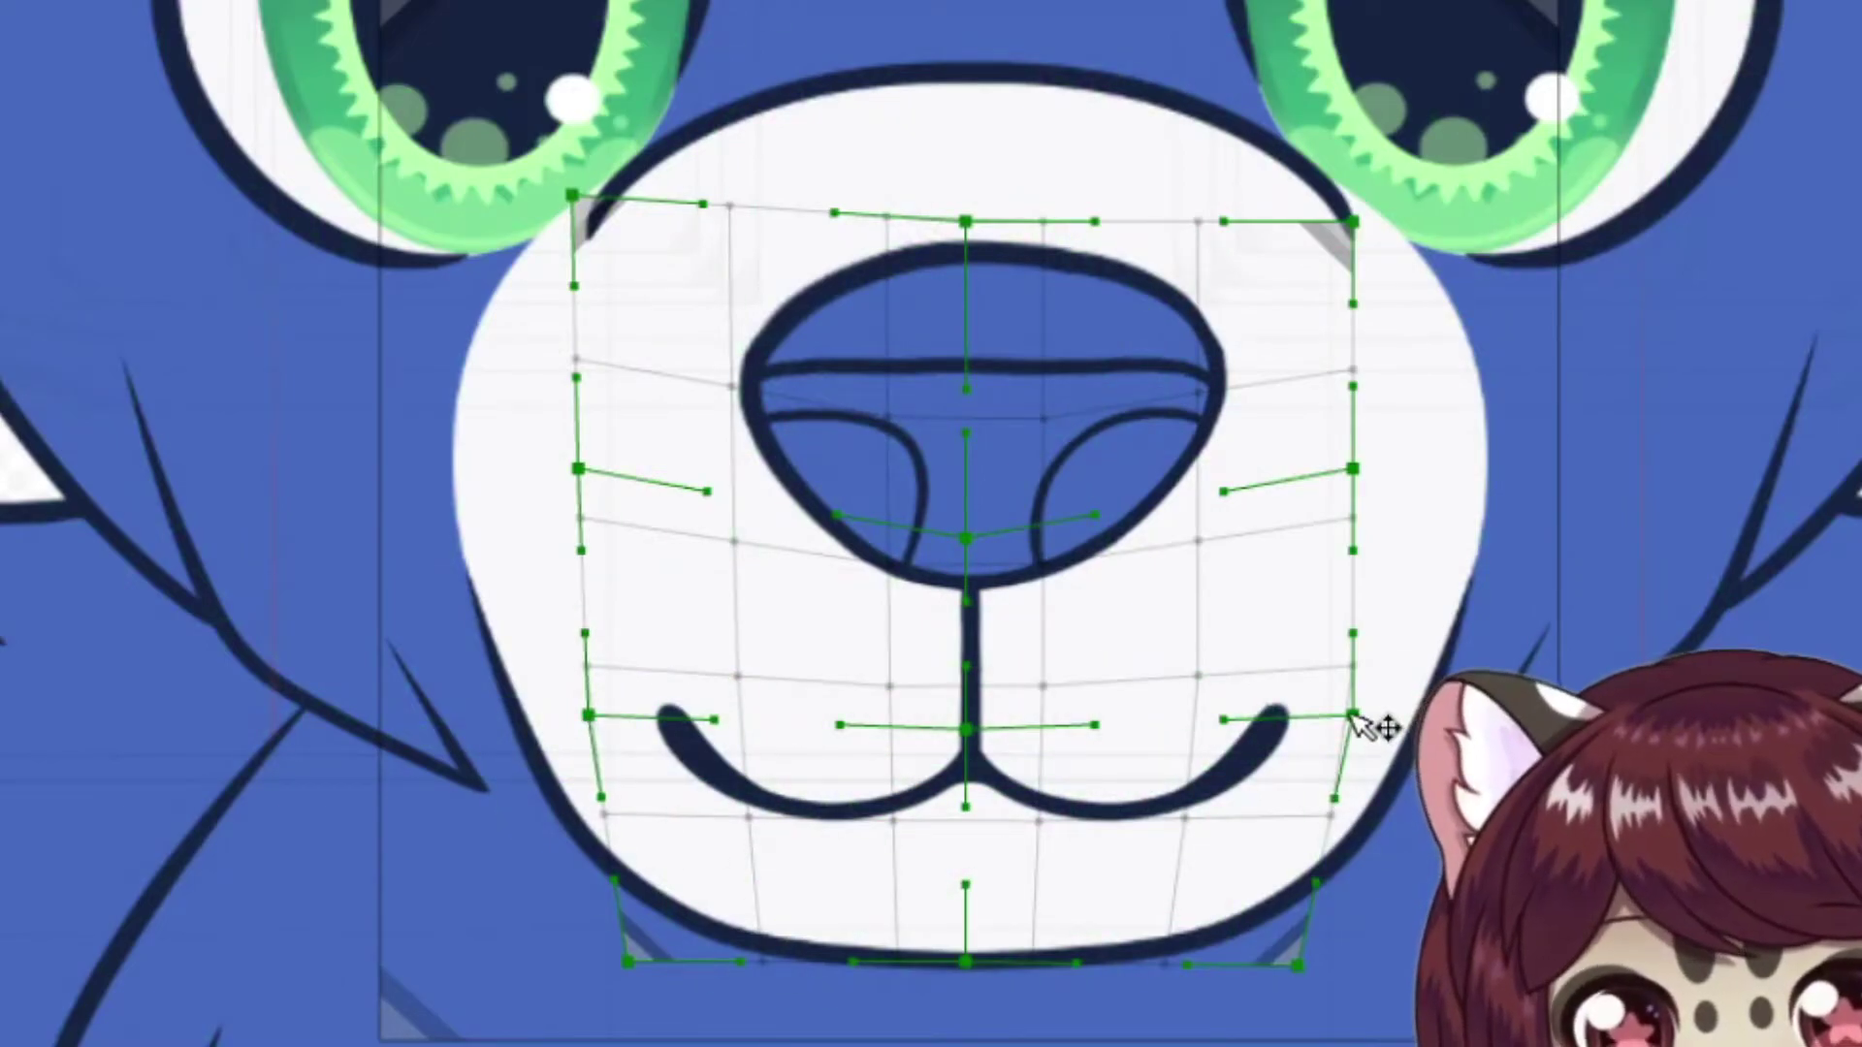
{"action": "left_click_drag", "start_coordinate": [1355, 714], "coordinate": [1346, 715]}
{"action": "left_click_drag", "start_coordinate": [585, 715], "coordinate": [587, 713]}
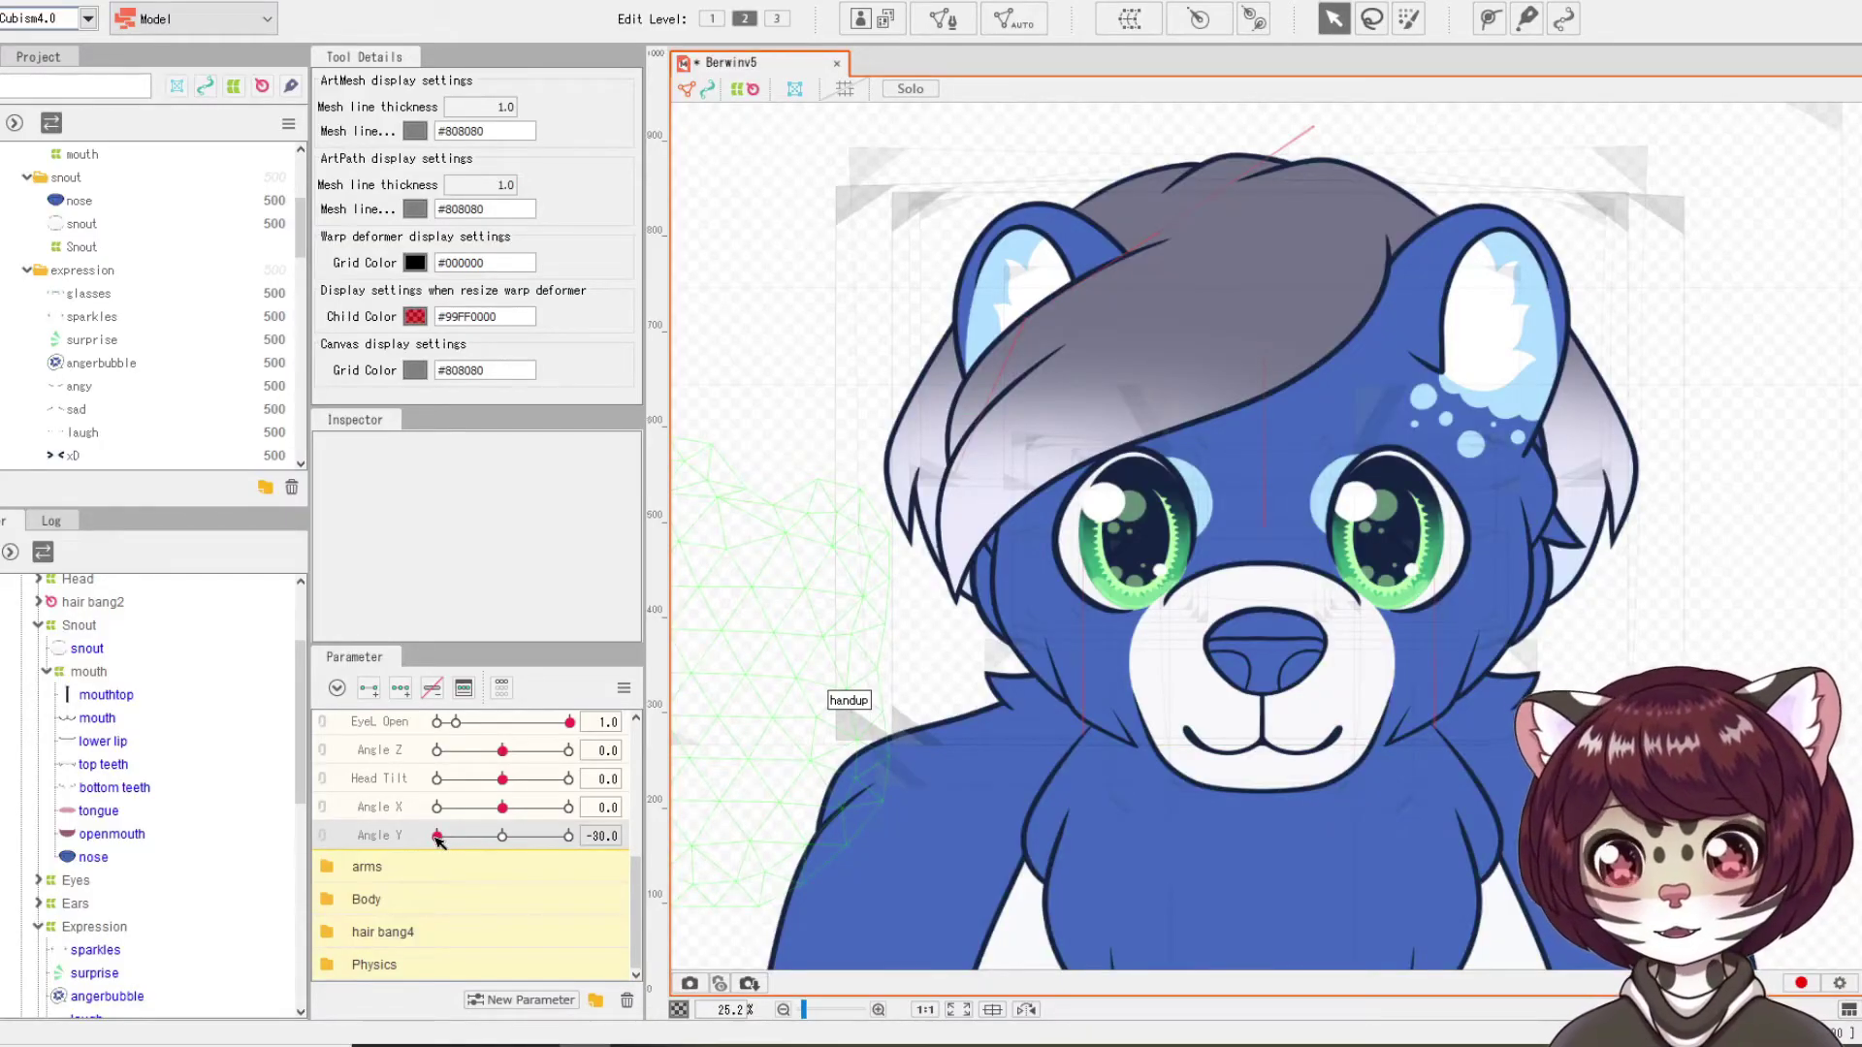
{"action": "mouse_move", "coordinate": [438, 840]}
{"action": "left_mouse_down"}
{"action": "mouse_move", "coordinate": [572, 855]}
{"action": "mouse_move", "coordinate": [422, 839]}
{"action": "left_mouse_up"}
Step: Preview the head turn with Angle X at 5.2 and Angle Y at 14.8
{"action": "scroll", "coordinate": [884, 739], "scroll_direction": "down", "scroll_amount": 5}
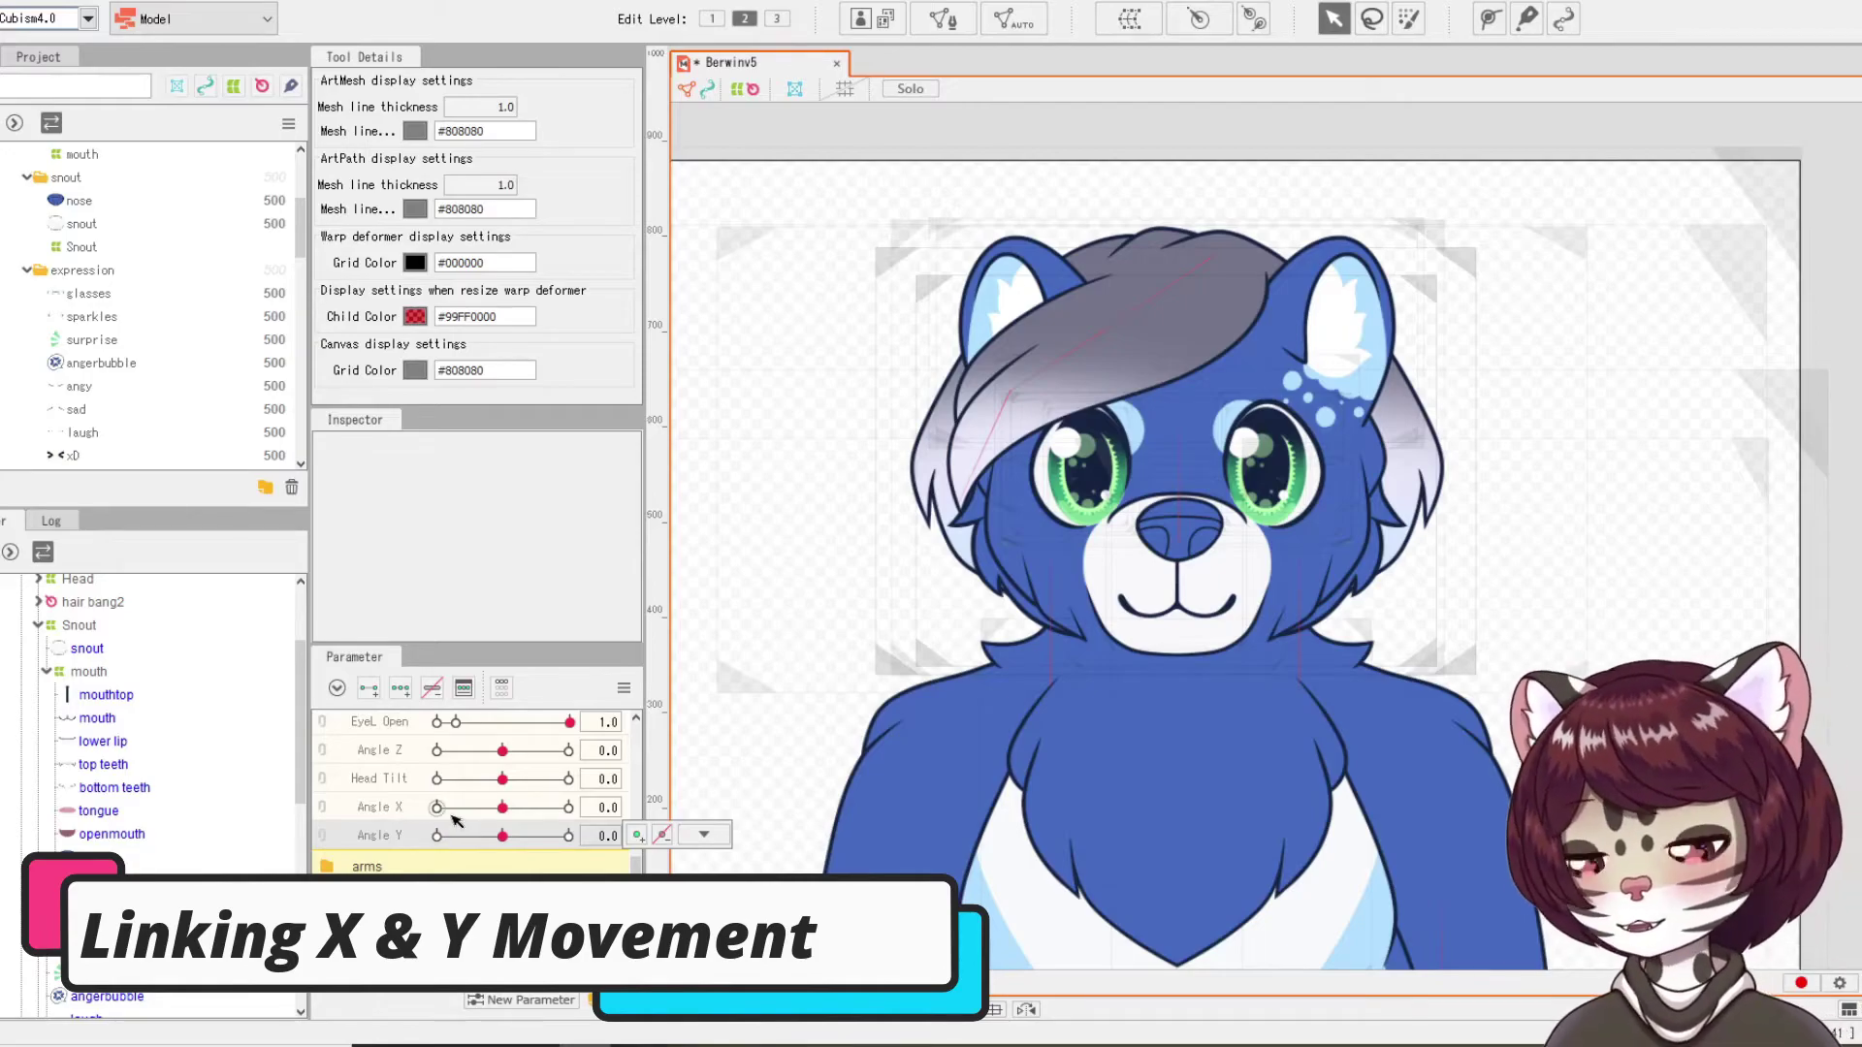
{"action": "mouse_move", "coordinate": [499, 814]}
{"action": "left_mouse_down"}
{"action": "mouse_move", "coordinate": [456, 814]}
{"action": "mouse_move", "coordinate": [502, 824]}
{"action": "mouse_move", "coordinate": [447, 839]}
{"action": "mouse_move", "coordinate": [567, 840]}
{"action": "mouse_move", "coordinate": [519, 840]}
{"action": "mouse_move", "coordinate": [582, 858]}
{"action": "mouse_move", "coordinate": [514, 855]}
{"action": "mouse_move", "coordinate": [538, 860]}
{"action": "mouse_move", "coordinate": [509, 821]}
{"action": "left_mouse_up"}
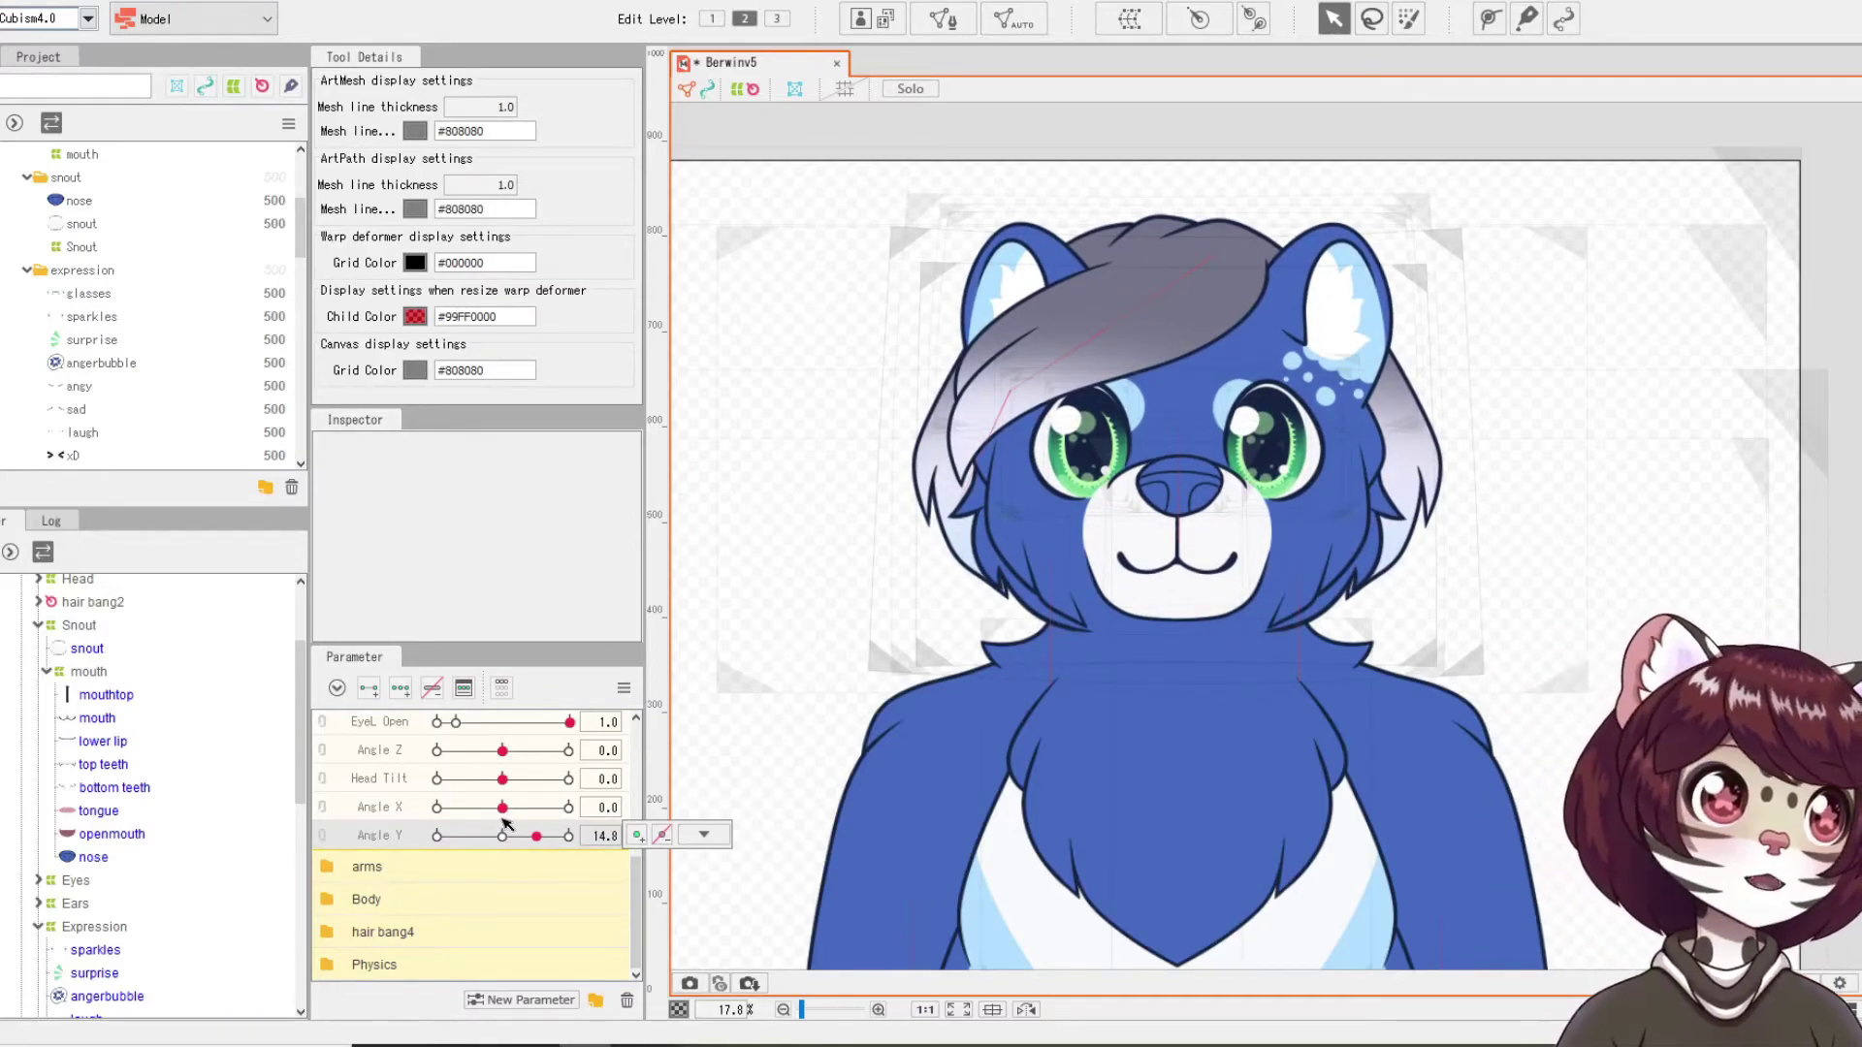
{"action": "mouse_move", "coordinate": [506, 817]}
{"action": "left_mouse_down"}
{"action": "mouse_move", "coordinate": [572, 813]}
{"action": "mouse_move", "coordinate": [442, 793]}
{"action": "mouse_move", "coordinate": [516, 810]}
{"action": "left_mouse_up"}
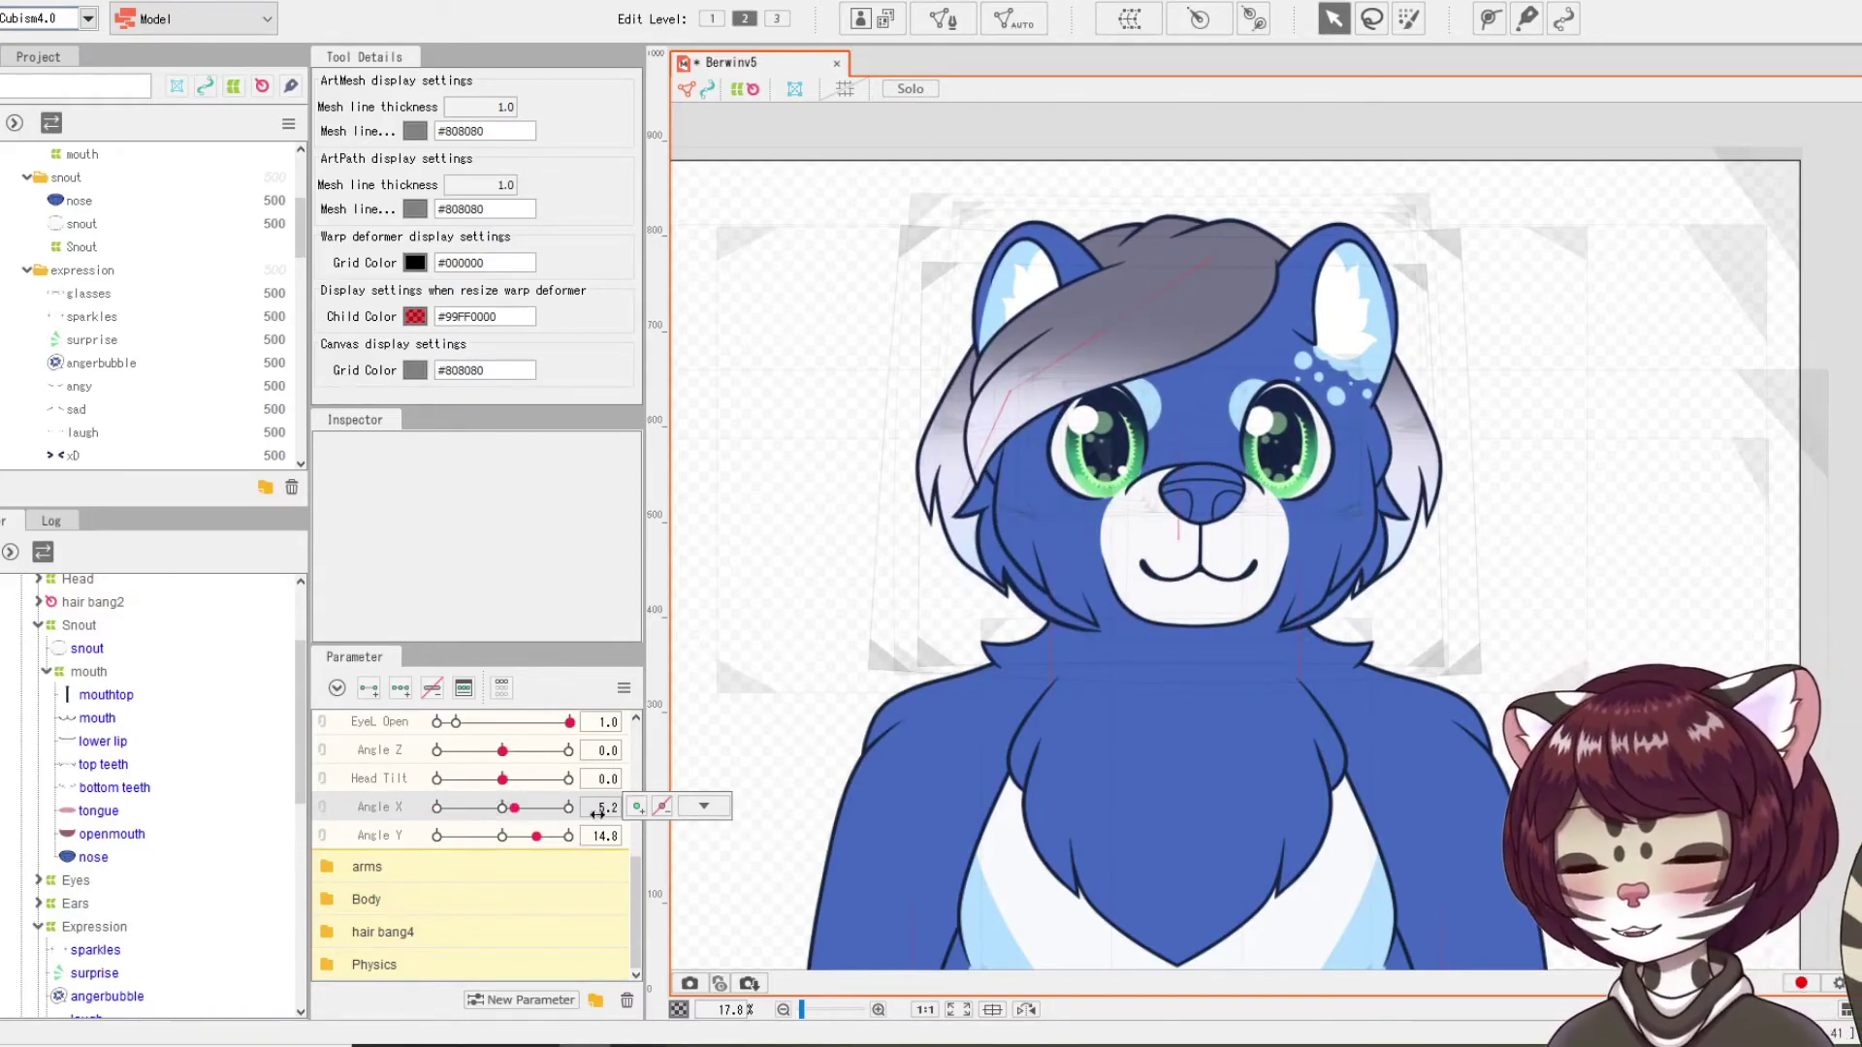
Step: Reset all parameters and link Angle X and Angle Y into a 2D grid, testing the corner
{"action": "left_click", "coordinate": [624, 688]}
{"action": "left_click", "coordinate": [718, 570]}
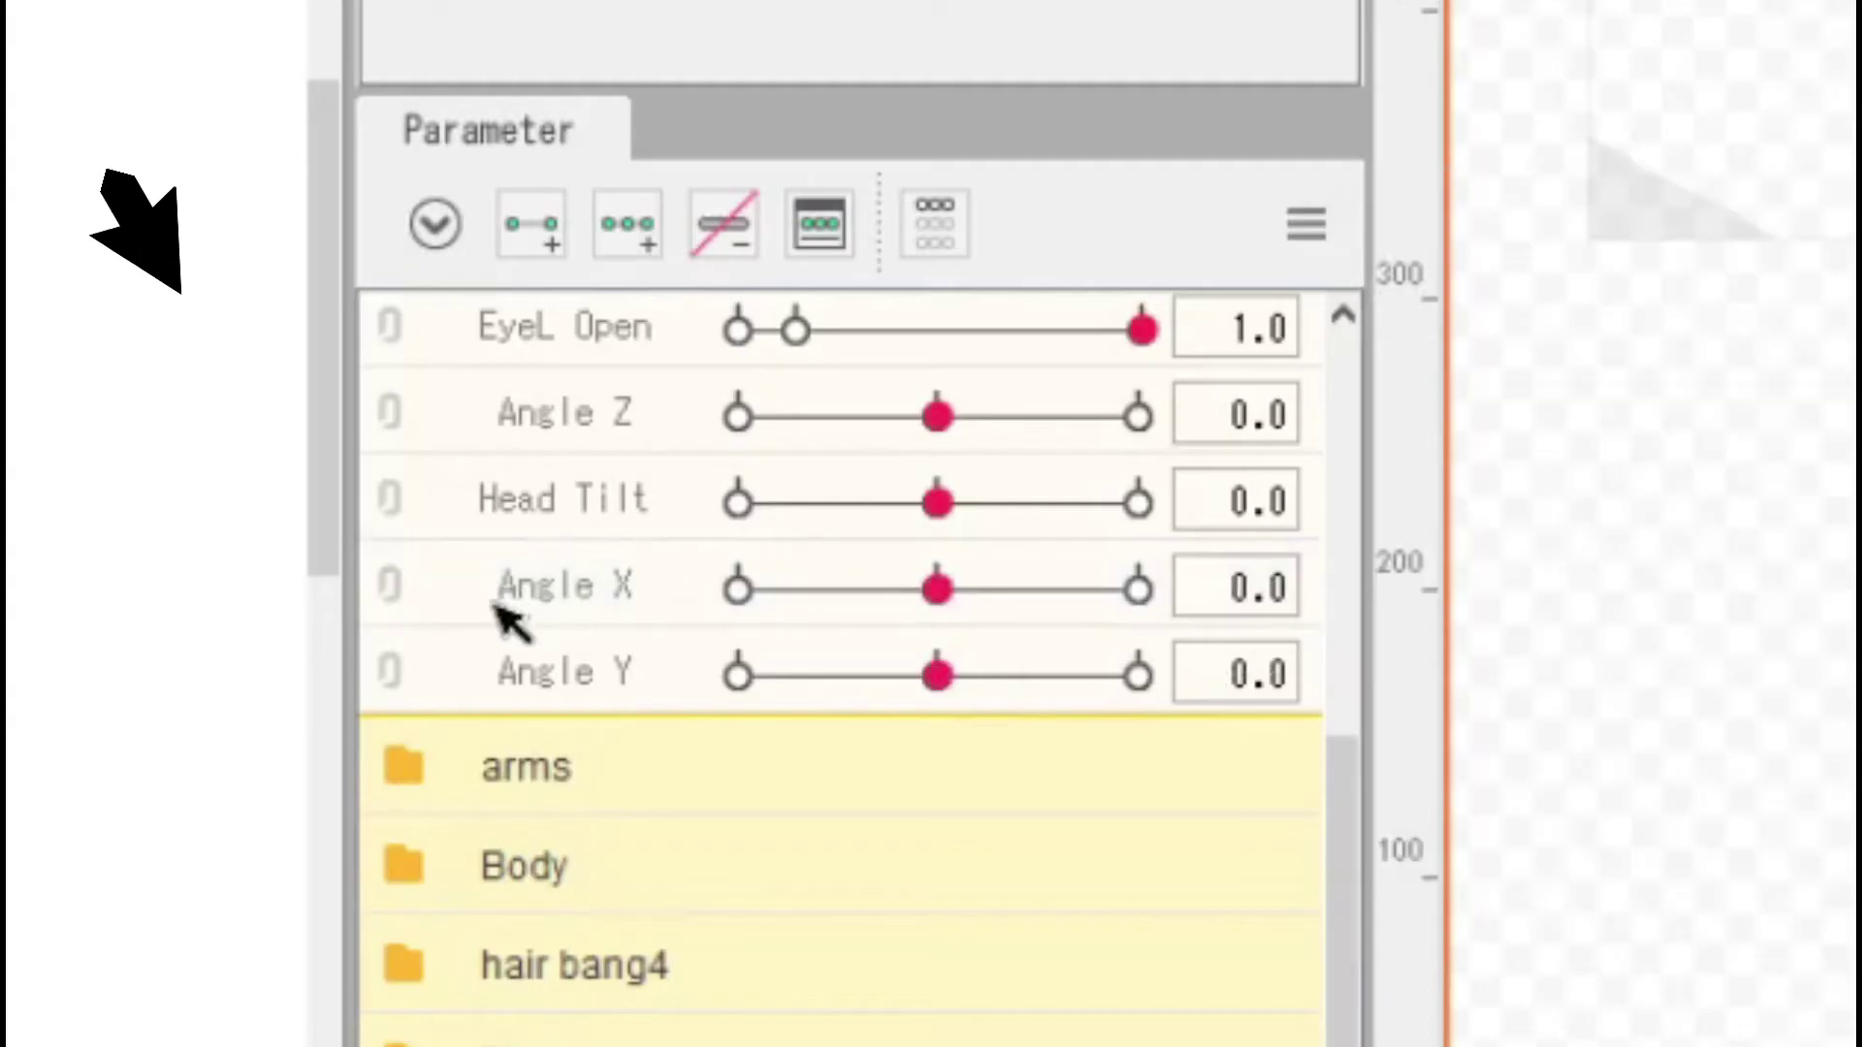
{"action": "left_click", "coordinate": [392, 625]}
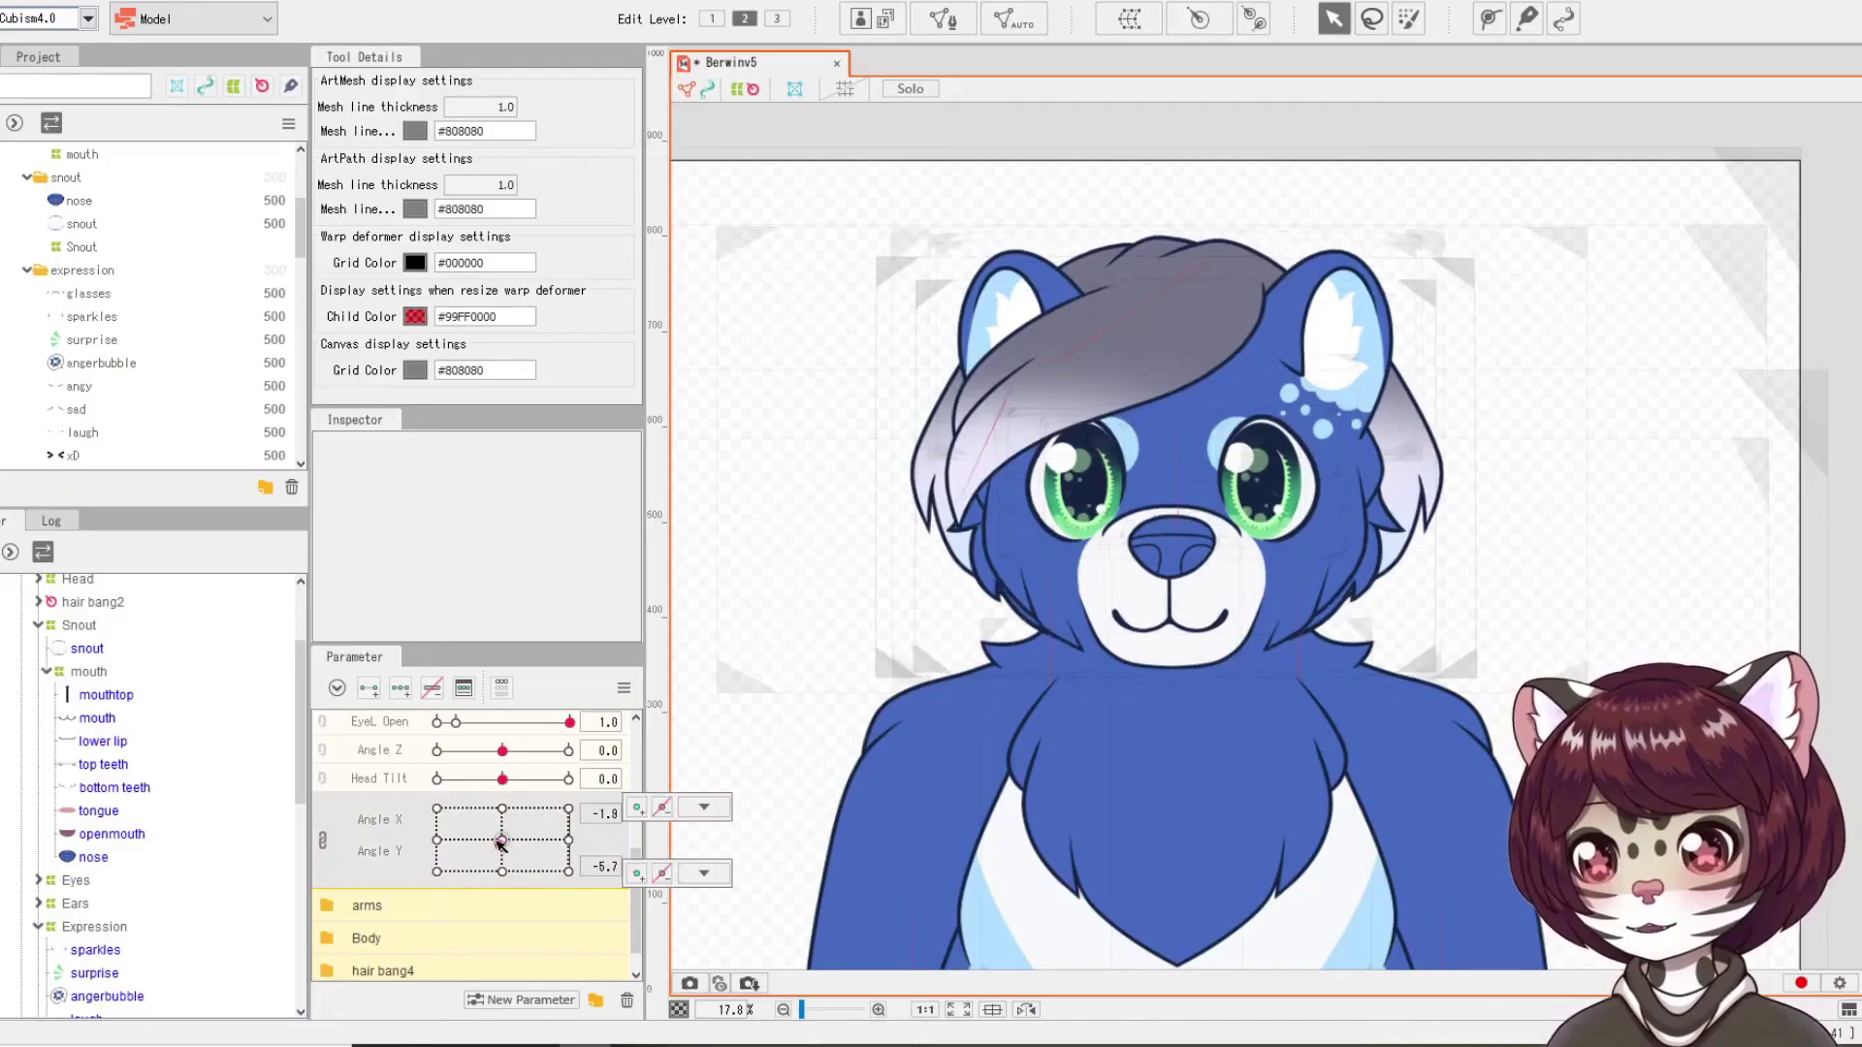
{"action": "left_click_drag", "start_coordinate": [937, 685], "coordinate": [729, 579]}
{"action": "left_click_drag", "start_coordinate": [433, 807], "coordinate": [505, 840]}
Step: Return Angle X/Y to 0 and select both the mouth and Snout warp deformers
{"action": "left_click", "coordinate": [608, 813]}
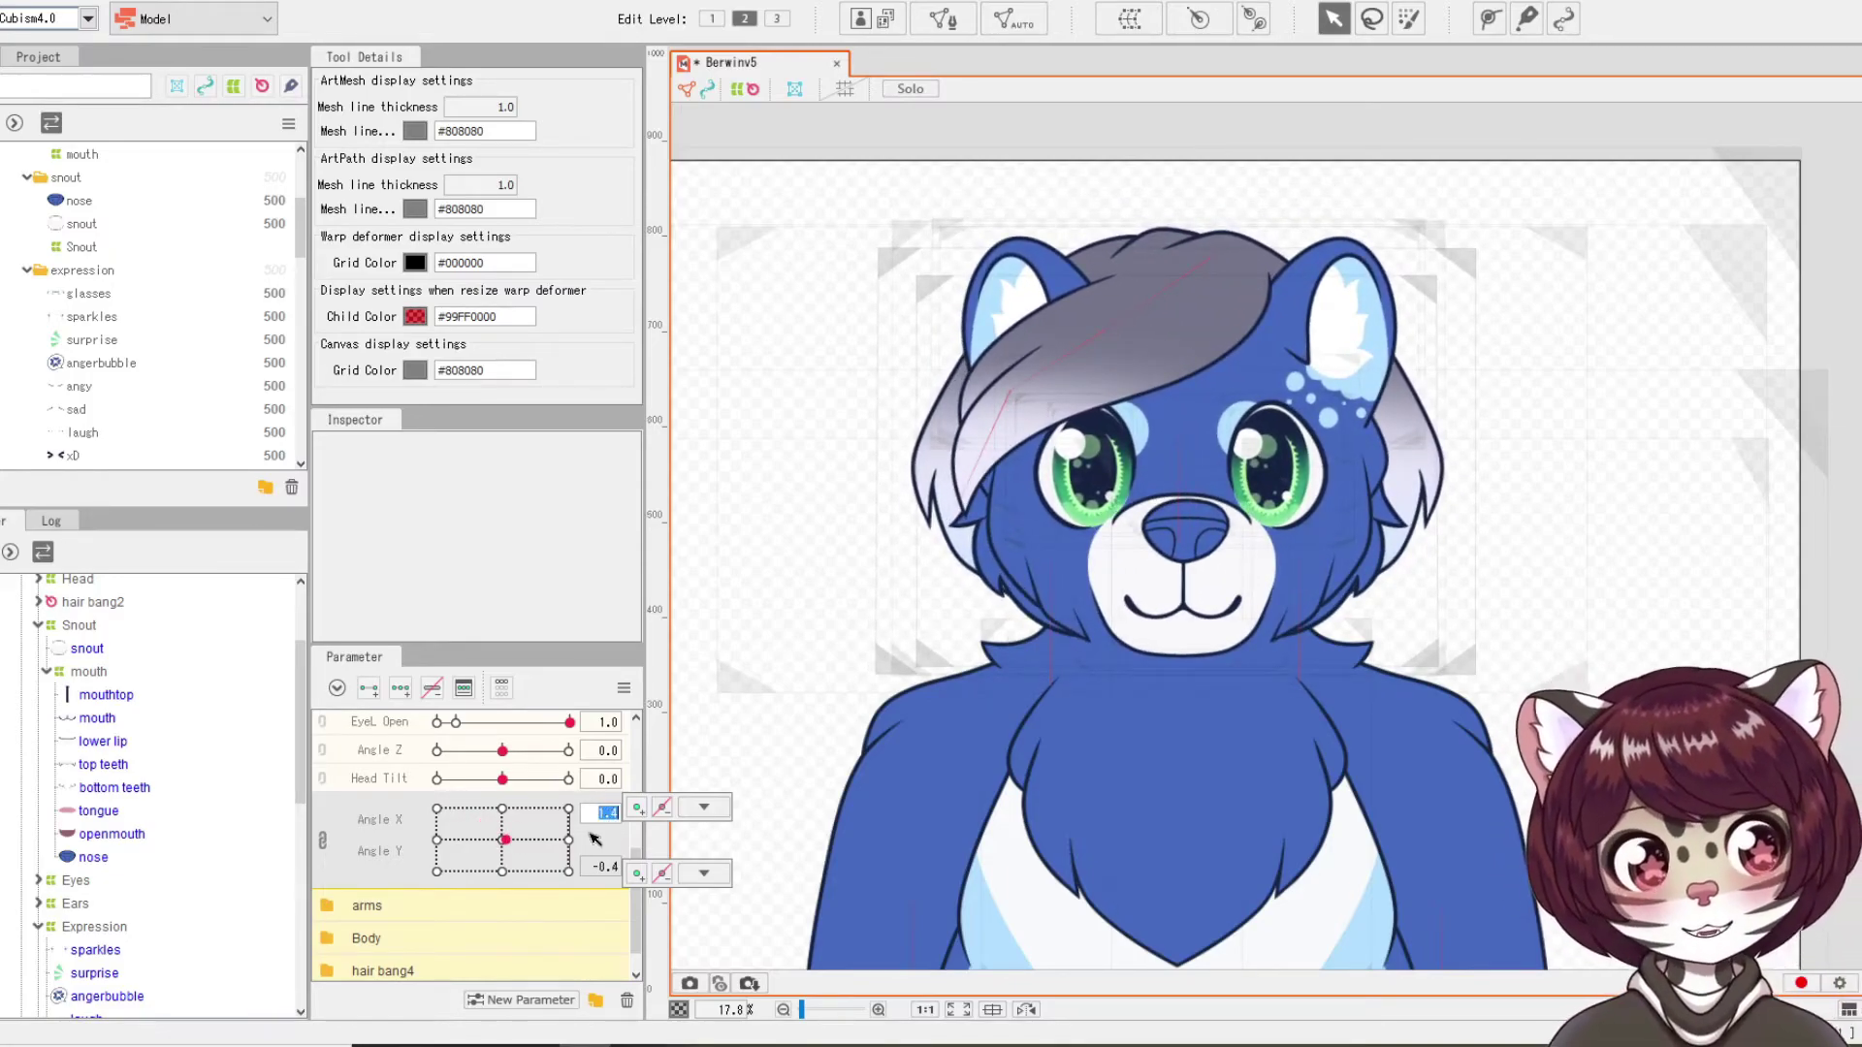
{"action": "type", "text": "0"}
{"action": "key", "text": "Return"}
{"action": "left_click", "coordinate": [95, 673]}
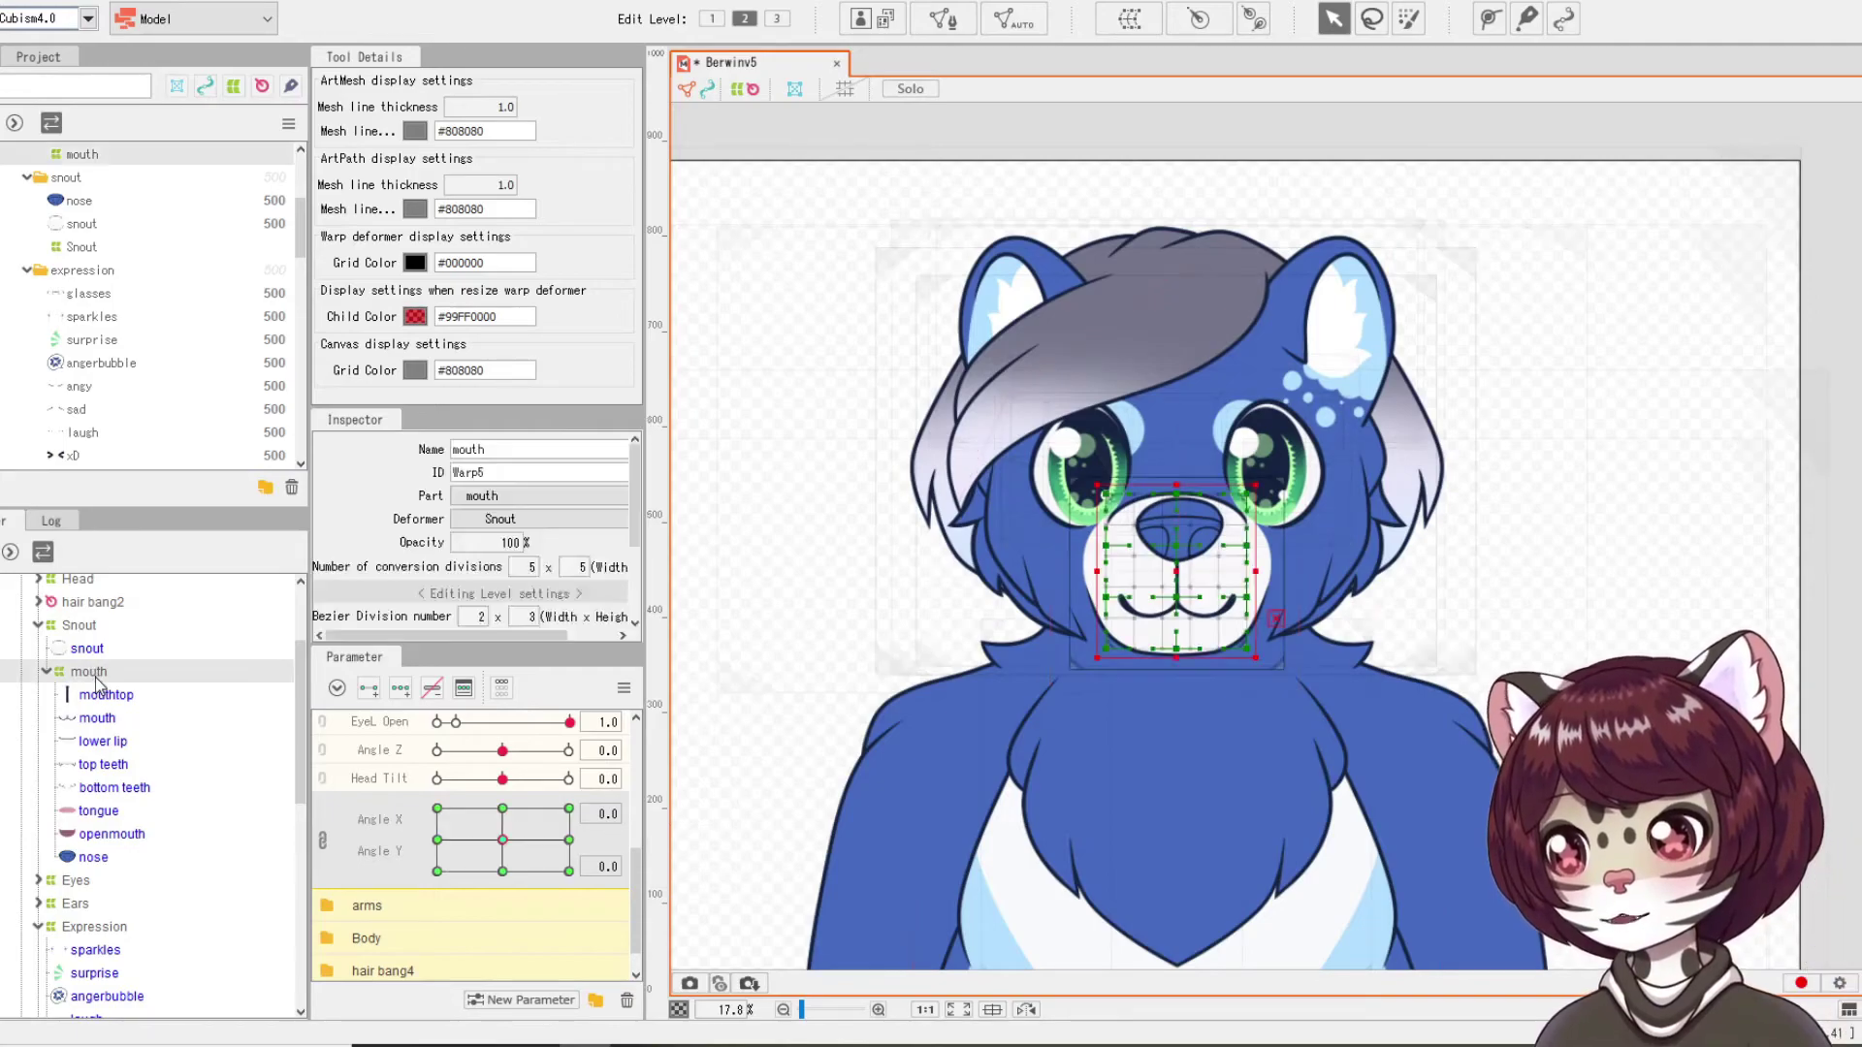
{"action": "left_click", "coordinate": [84, 628], "text": "ctrl"}
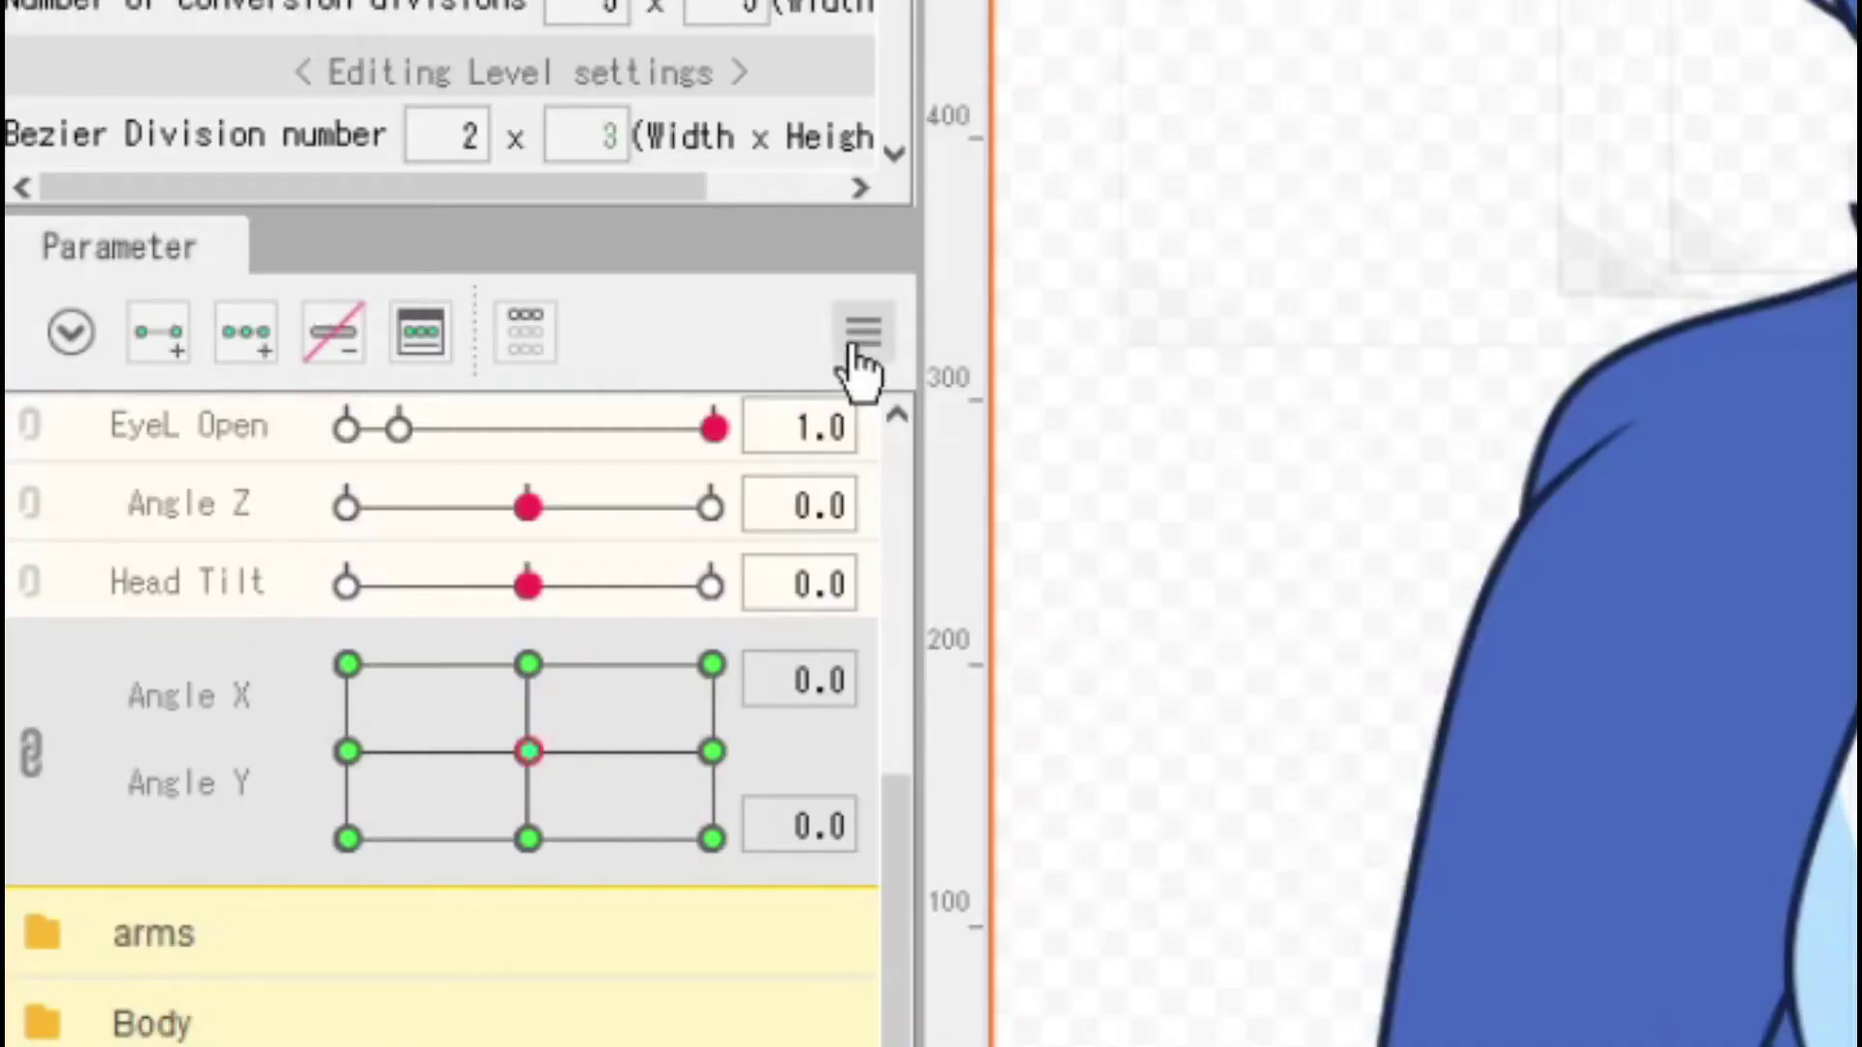
Step: Synthesize the four Angle X/Y corner poses for the selected snout and mouth warps, then deselect
{"action": "left_click", "coordinate": [623, 688]}
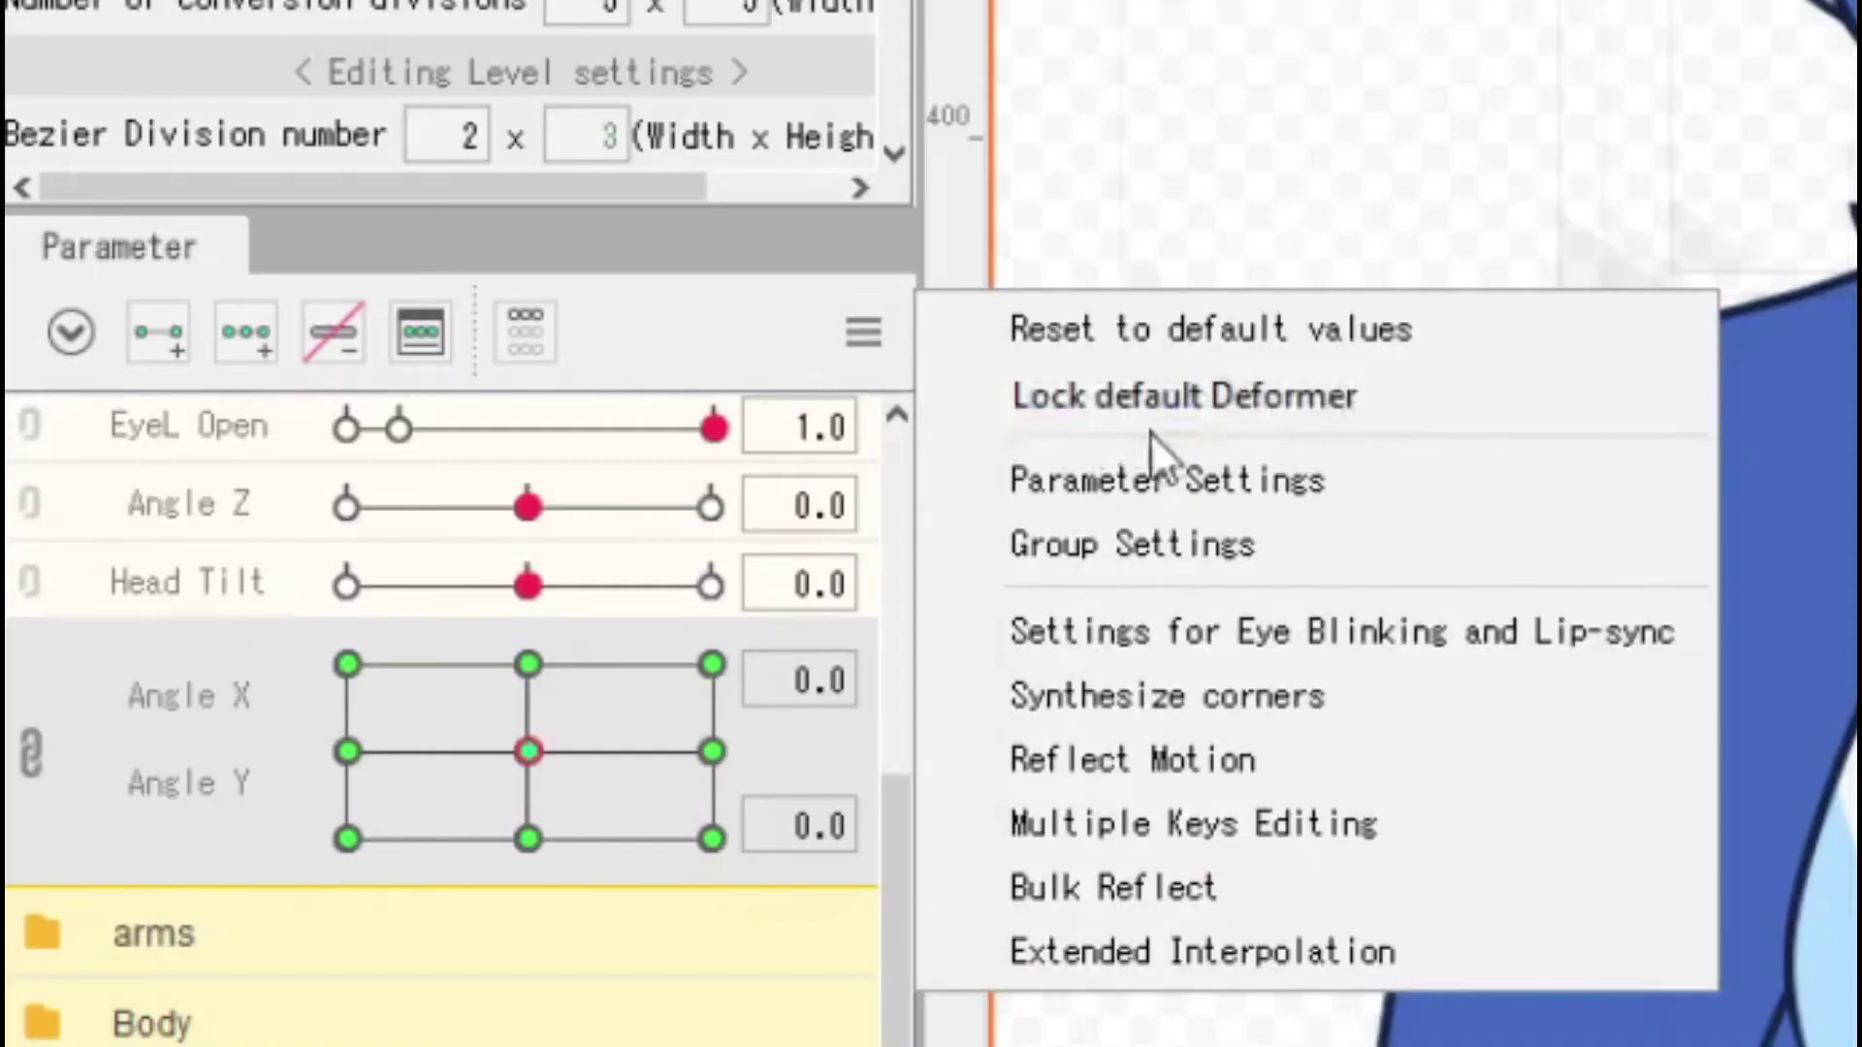
{"action": "left_click", "coordinate": [1214, 711]}
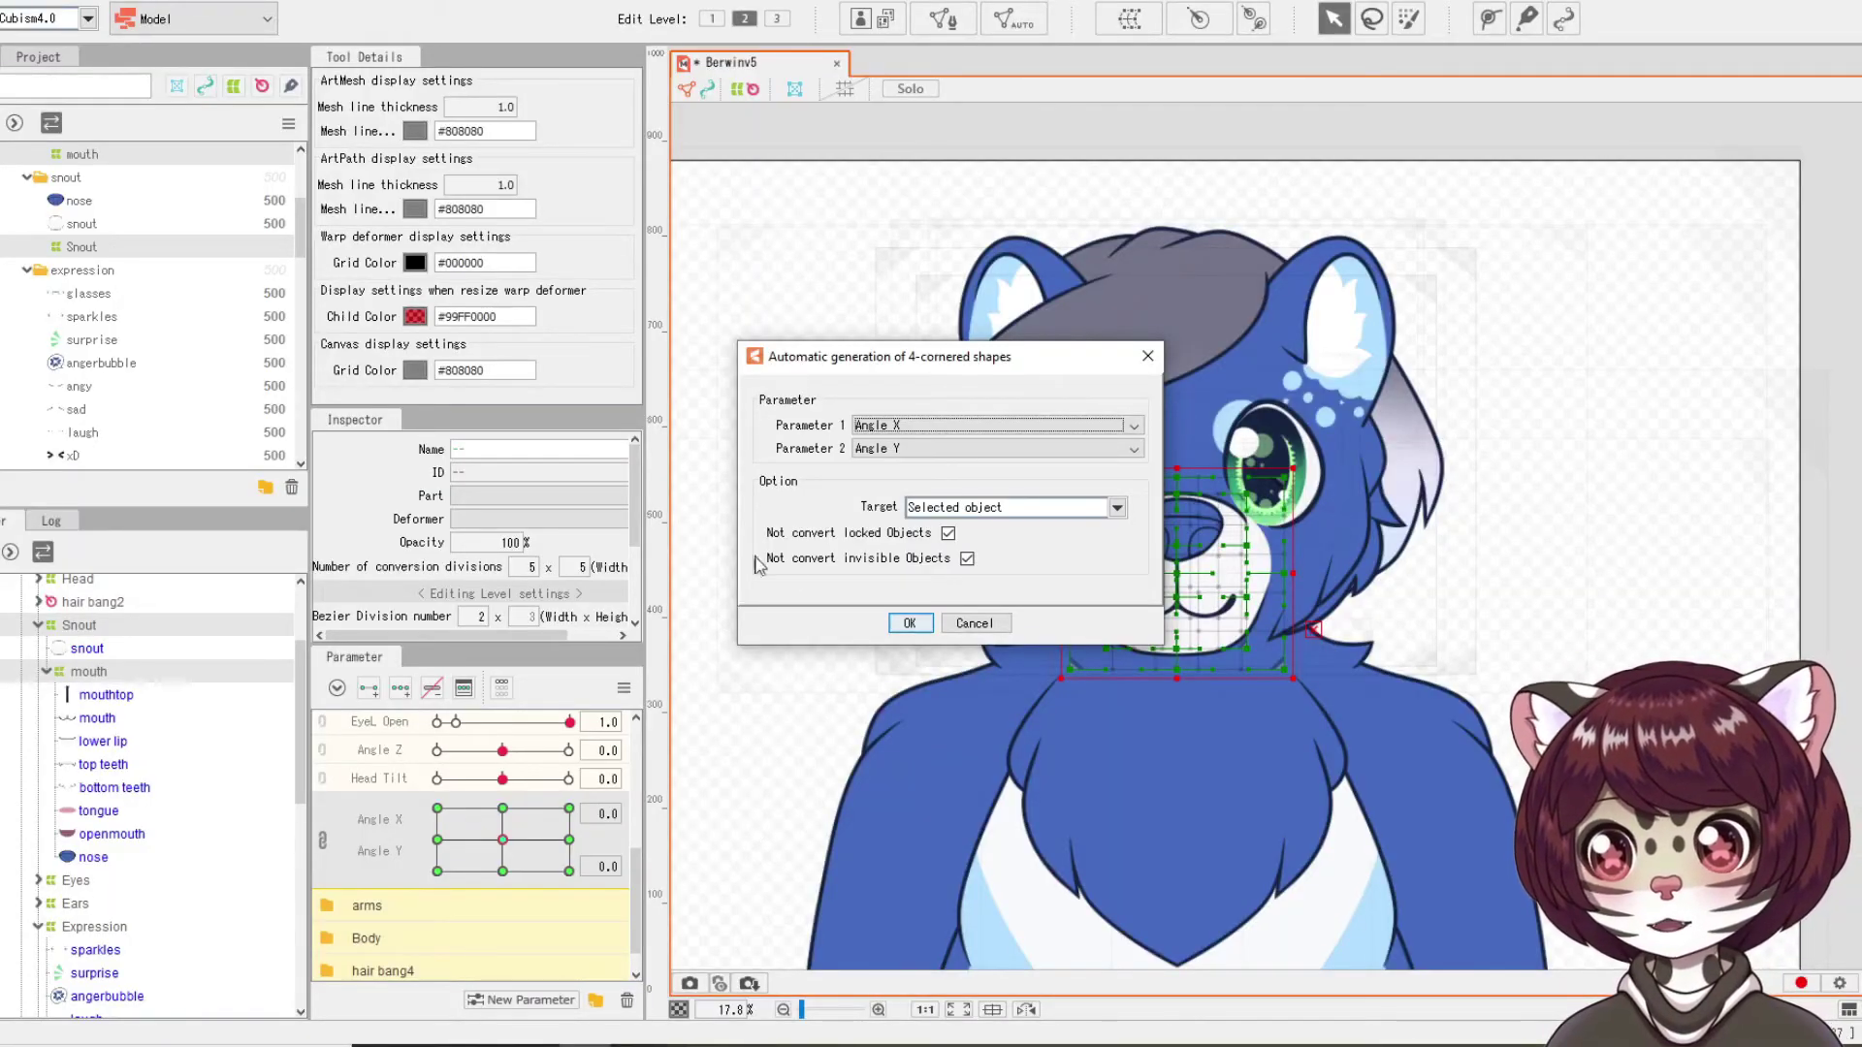
{"action": "left_click", "coordinate": [909, 624]}
{"action": "left_click", "coordinate": [923, 635]}
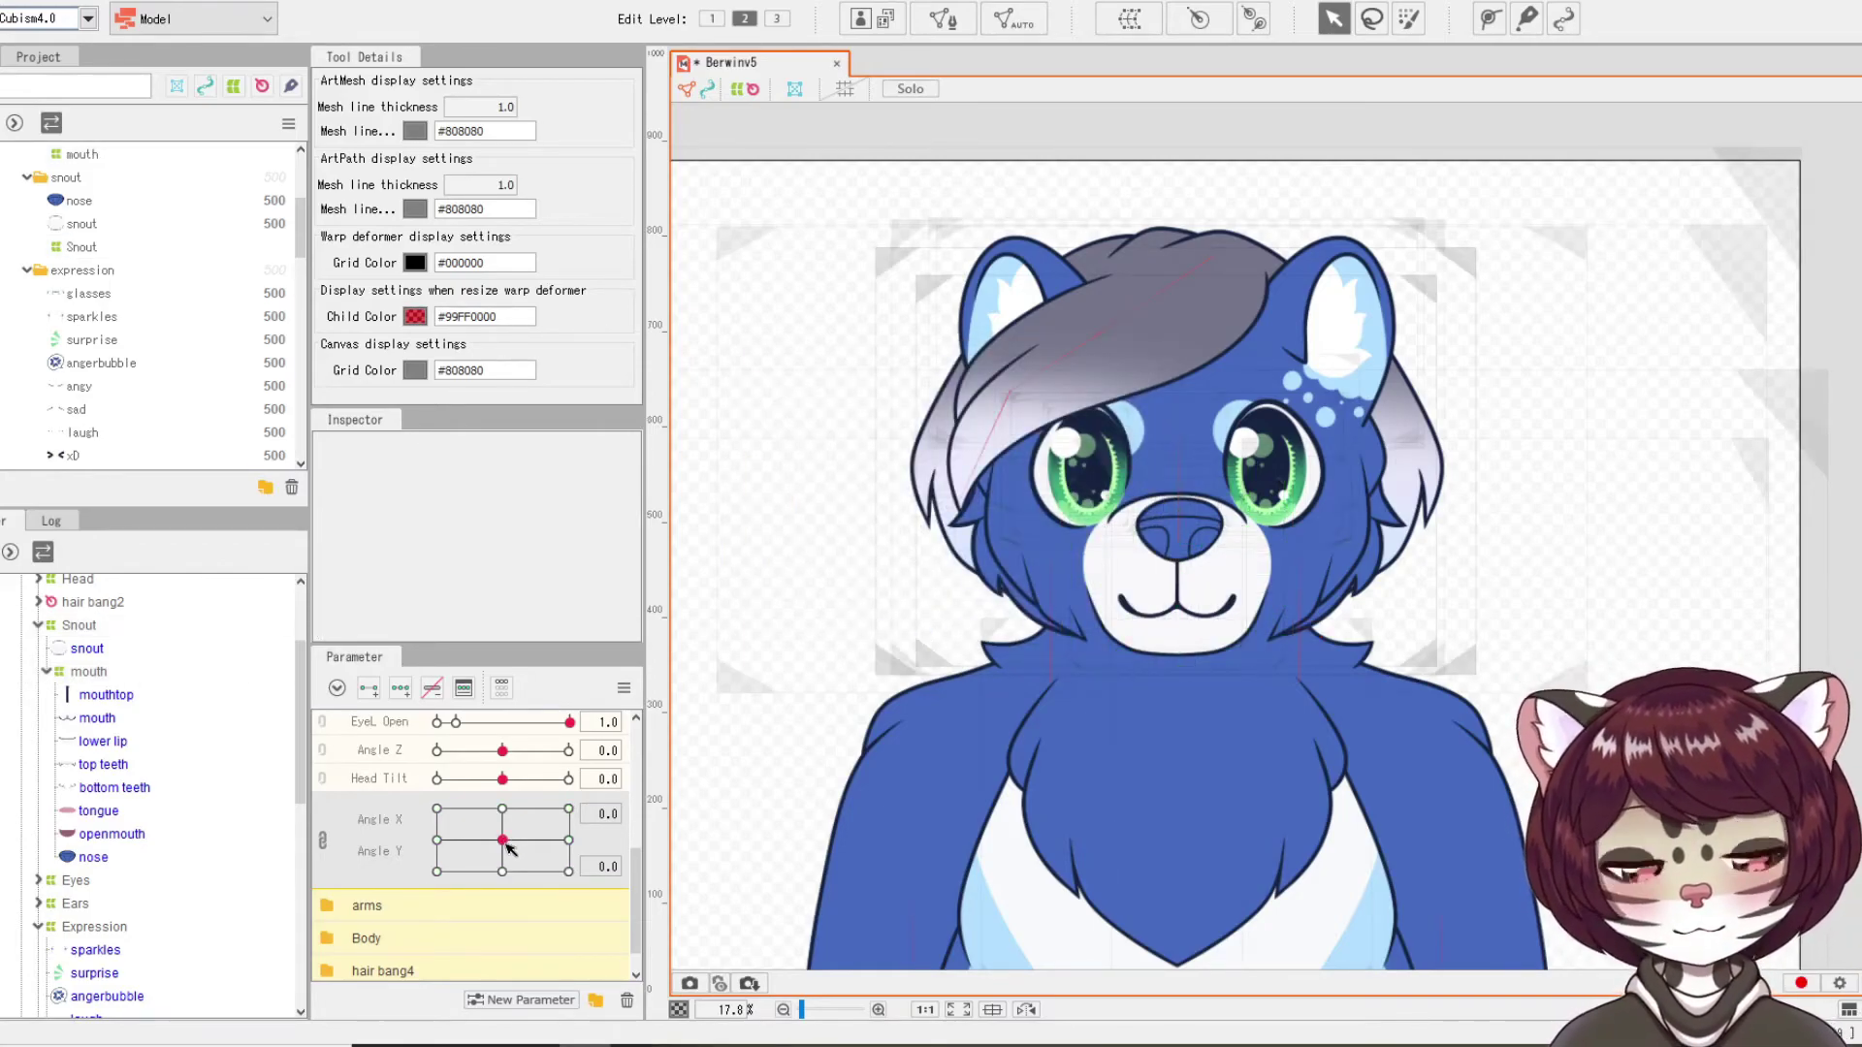
{"action": "mouse_move", "coordinate": [503, 840]}
{"action": "left_mouse_down"}
{"action": "mouse_move", "coordinate": [423, 801]}
{"action": "mouse_move", "coordinate": [485, 812]}
{"action": "mouse_move", "coordinate": [552, 791]}
{"action": "mouse_move", "coordinate": [618, 892]}
{"action": "mouse_move", "coordinate": [417, 907]}
{"action": "mouse_move", "coordinate": [498, 861]}
{"action": "mouse_move", "coordinate": [583, 870]}
{"action": "mouse_move", "coordinate": [506, 841]}
{"action": "left_mouse_up"}
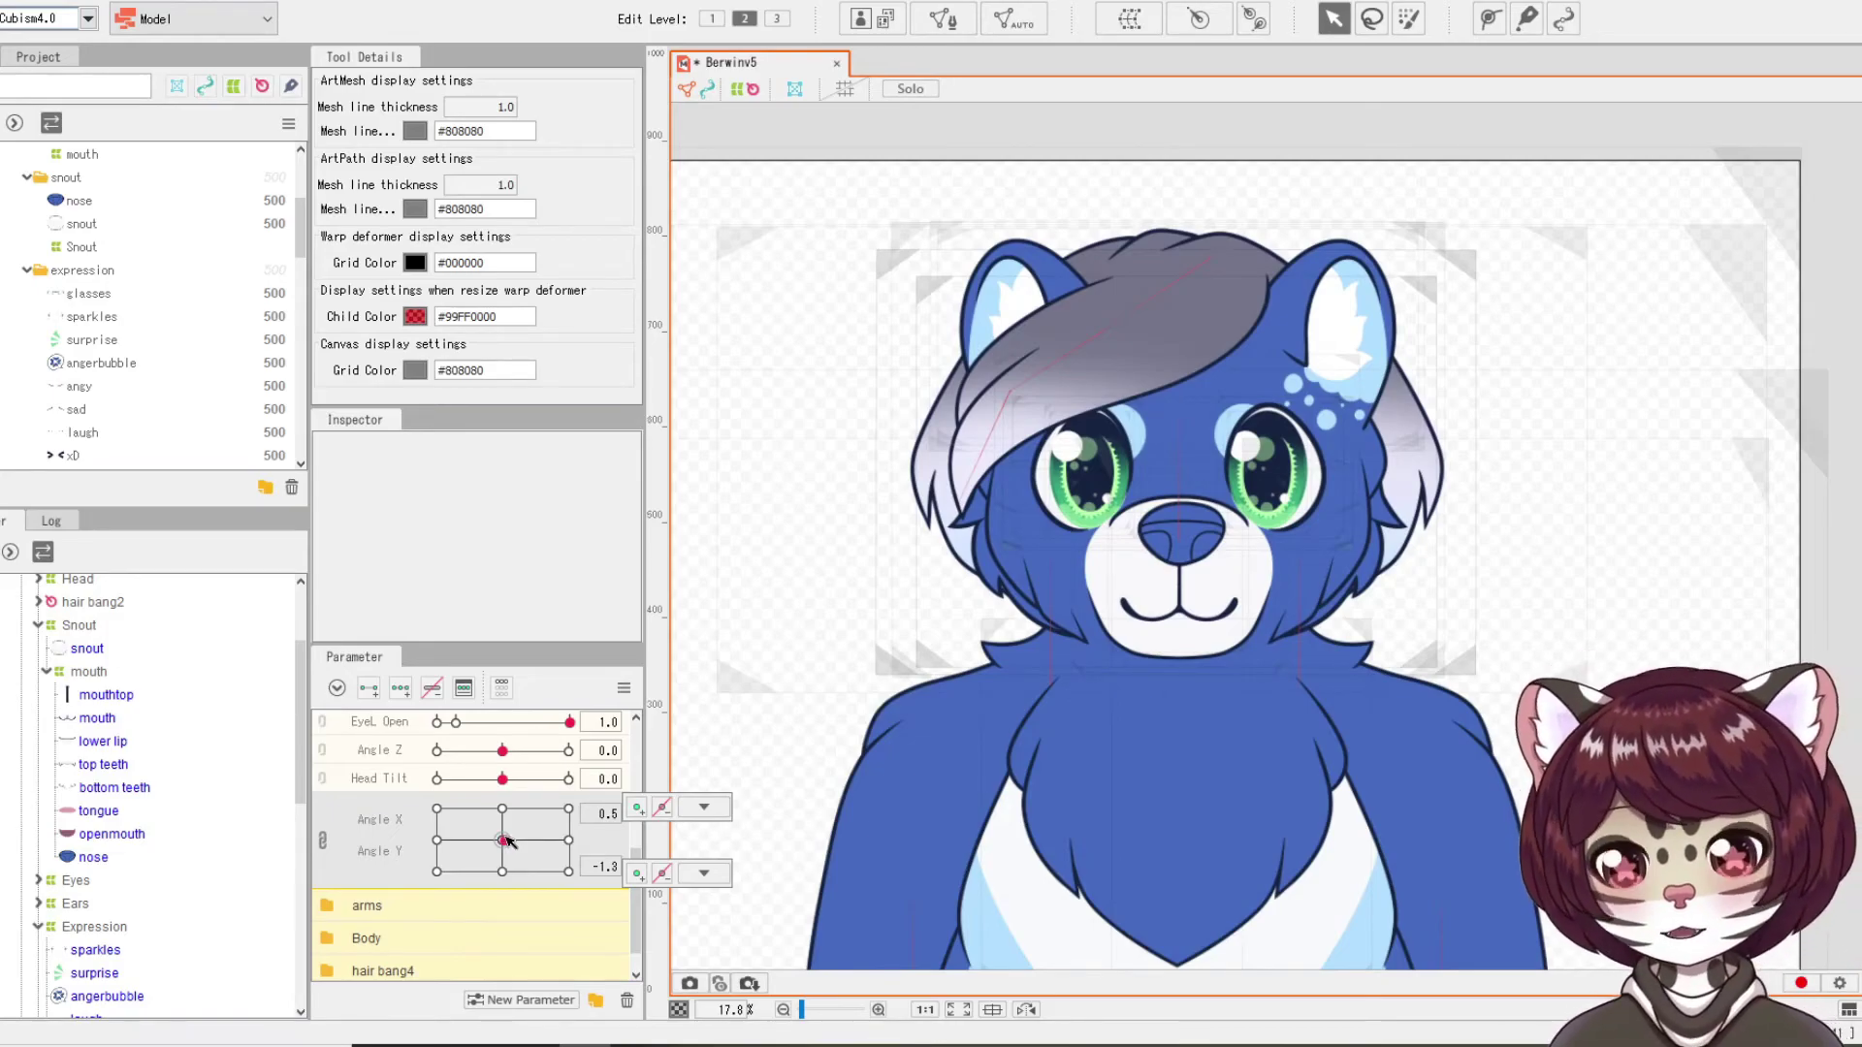
{"action": "left_click_drag", "start_coordinate": [511, 848], "coordinate": [422, 800]}
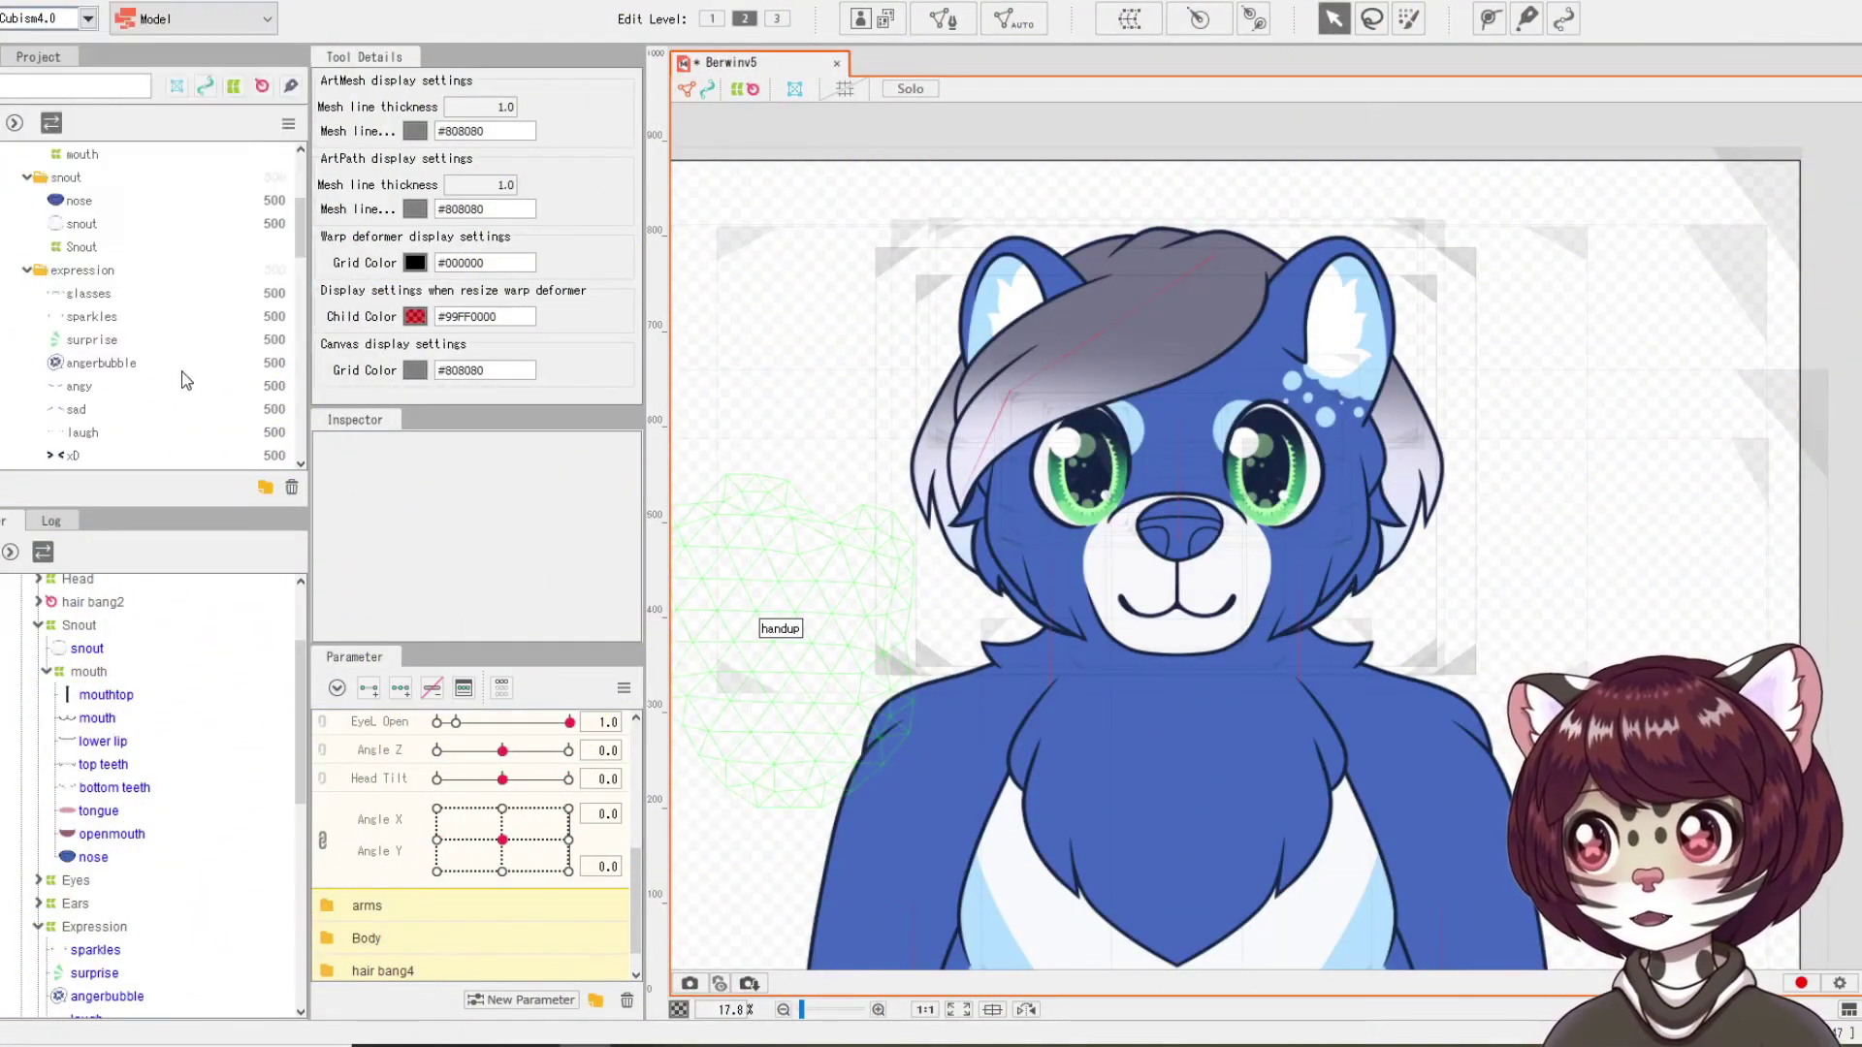
{"action": "left_click", "coordinate": [183, 367]}
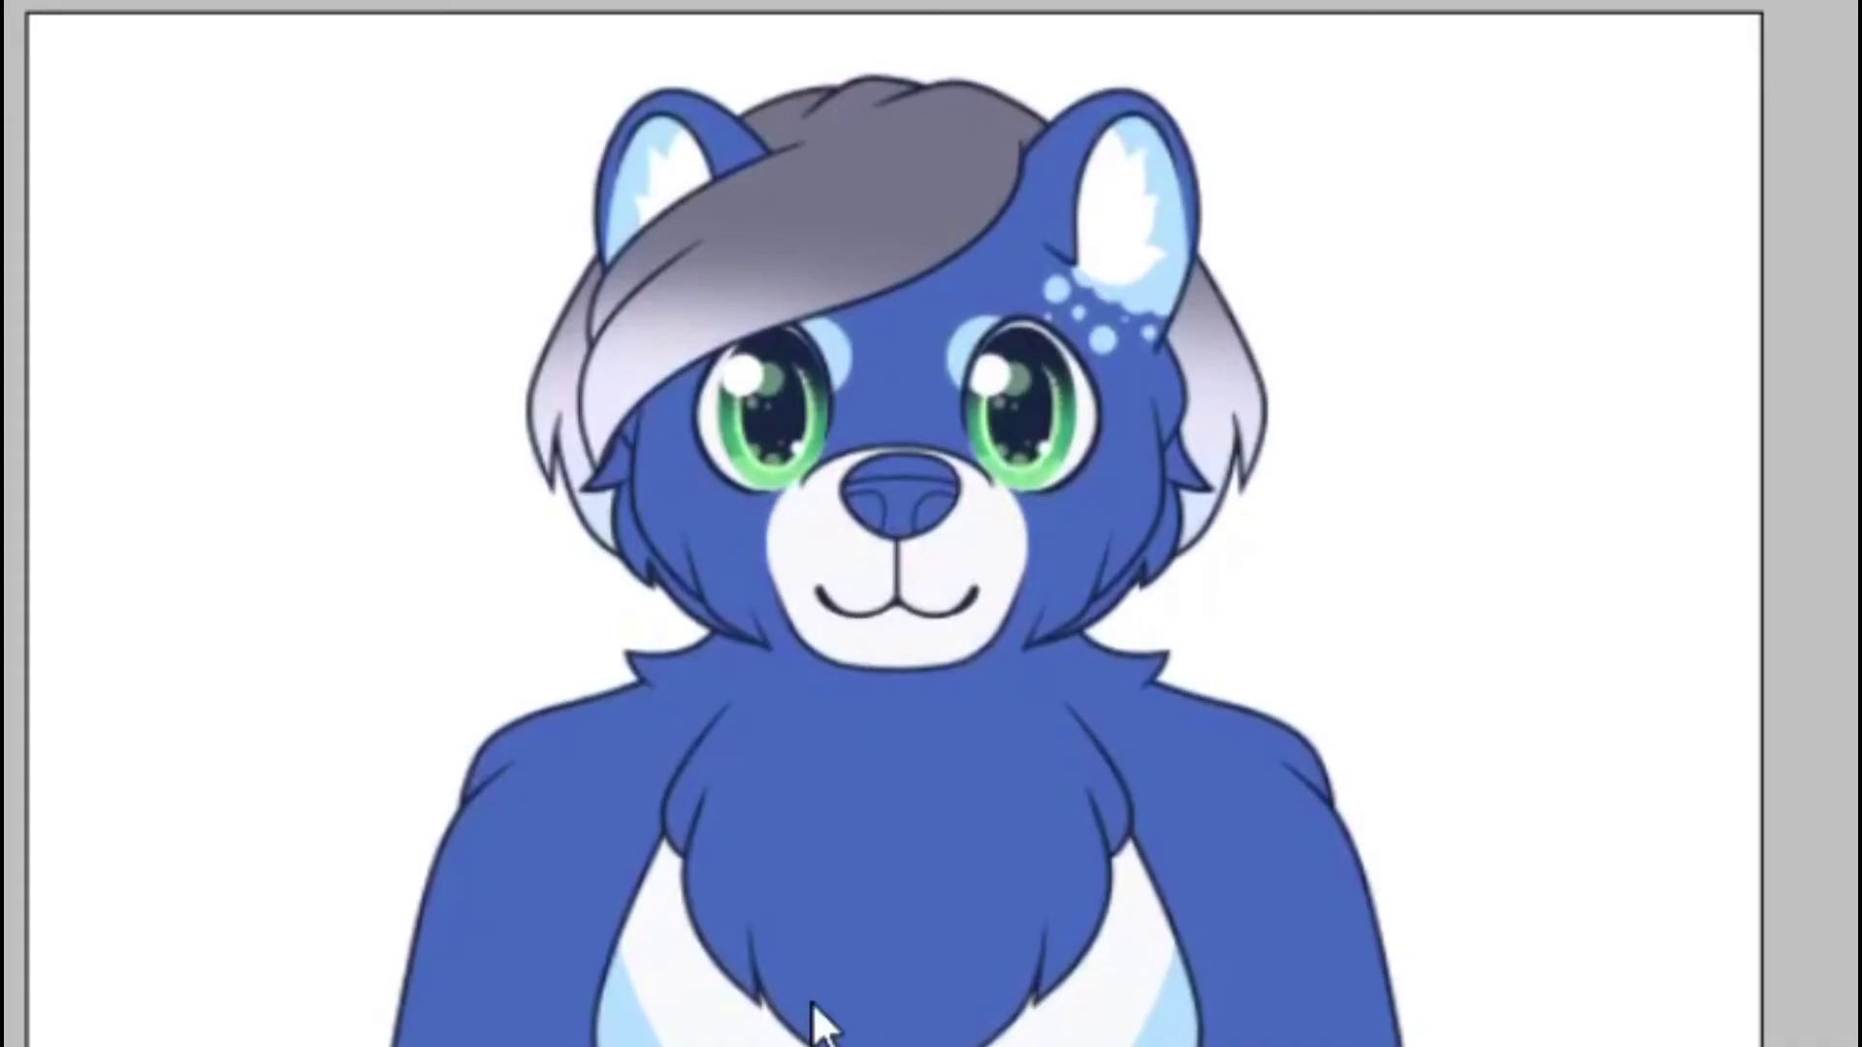